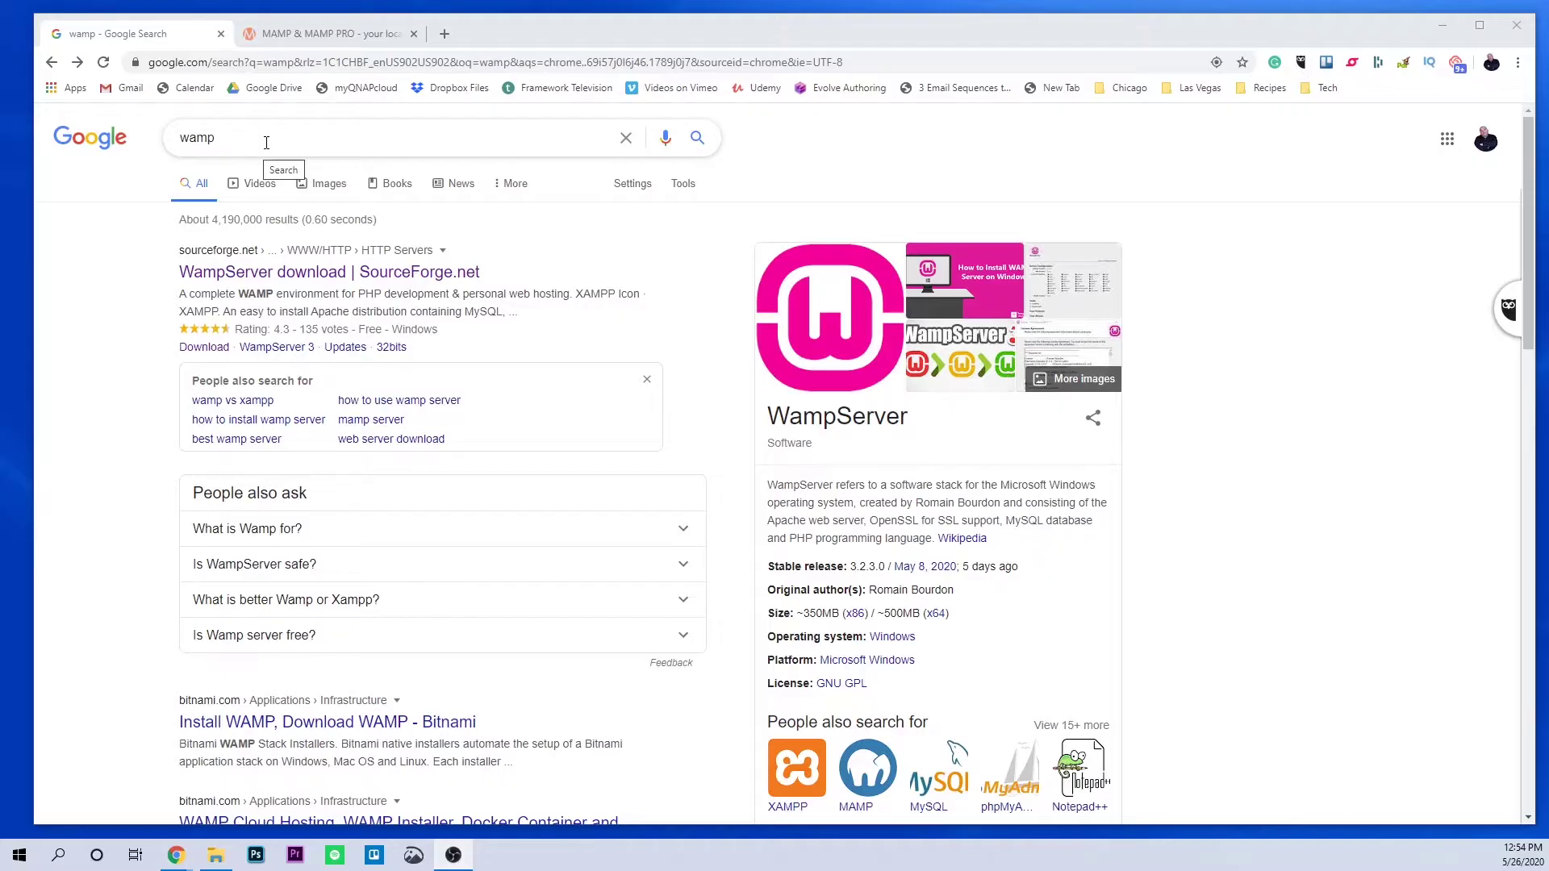
Open the WampServer download page on SourceForge and review the MAMP for Windows page as an alternative.
left_click(391, 275)
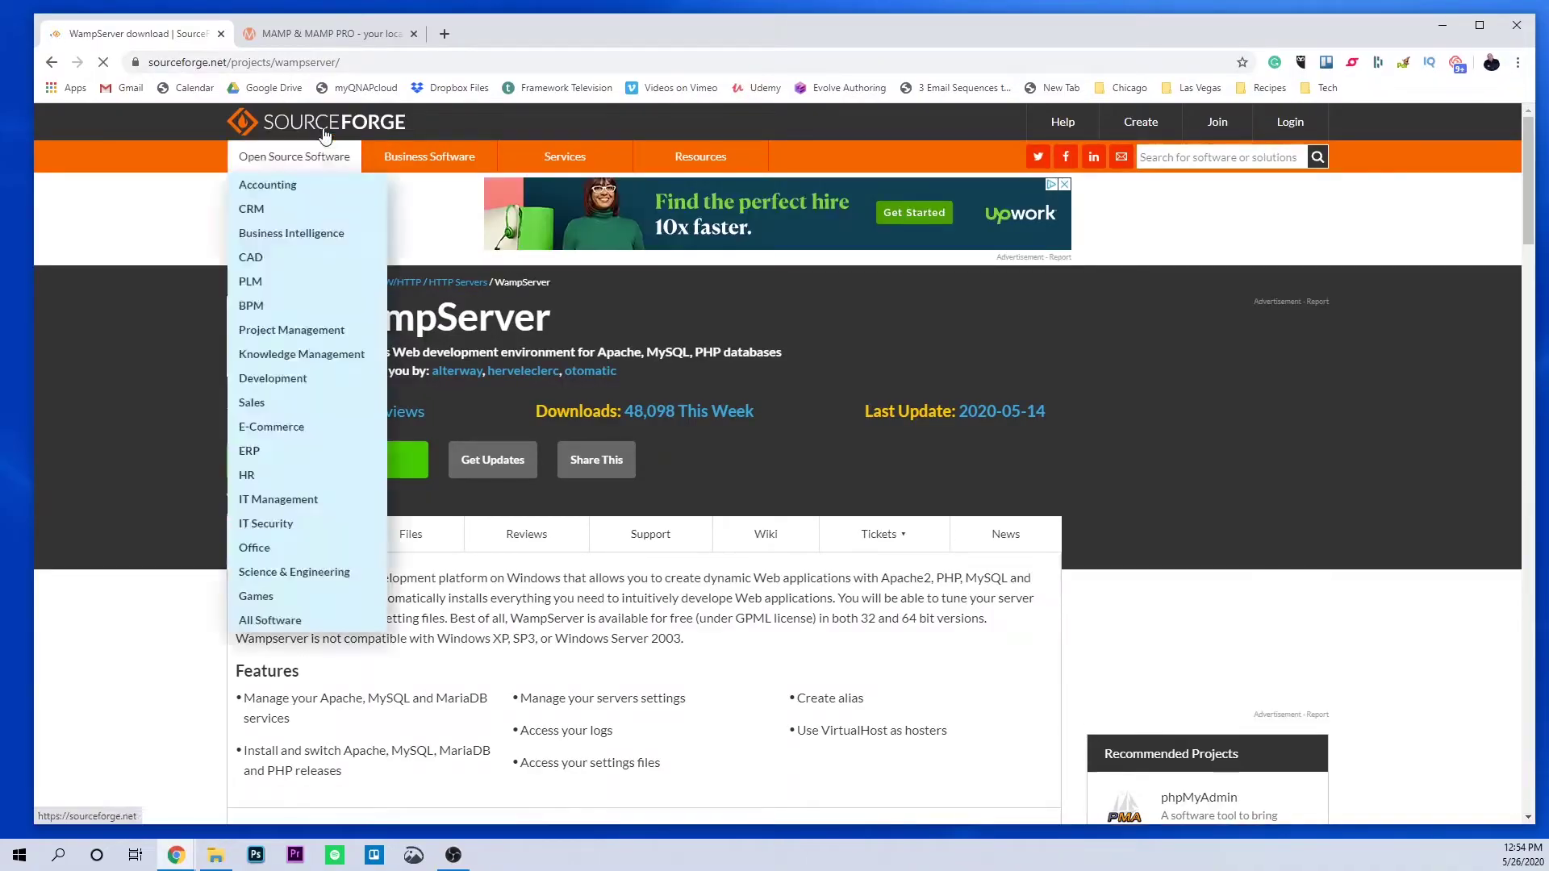
left_click(323, 33)
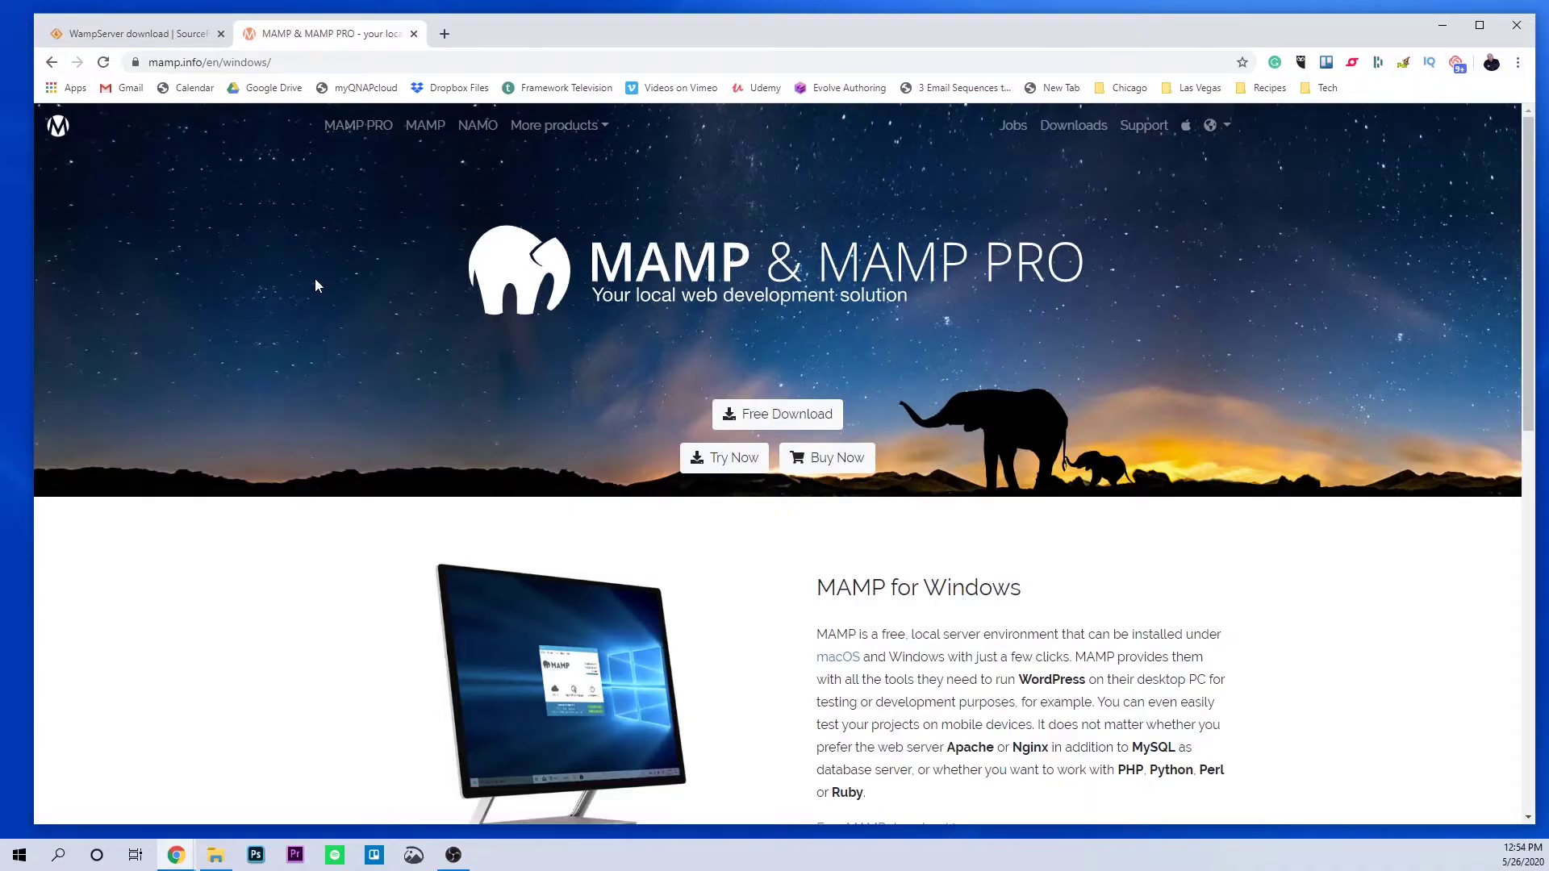
scroll(419, 342, "down", 2)
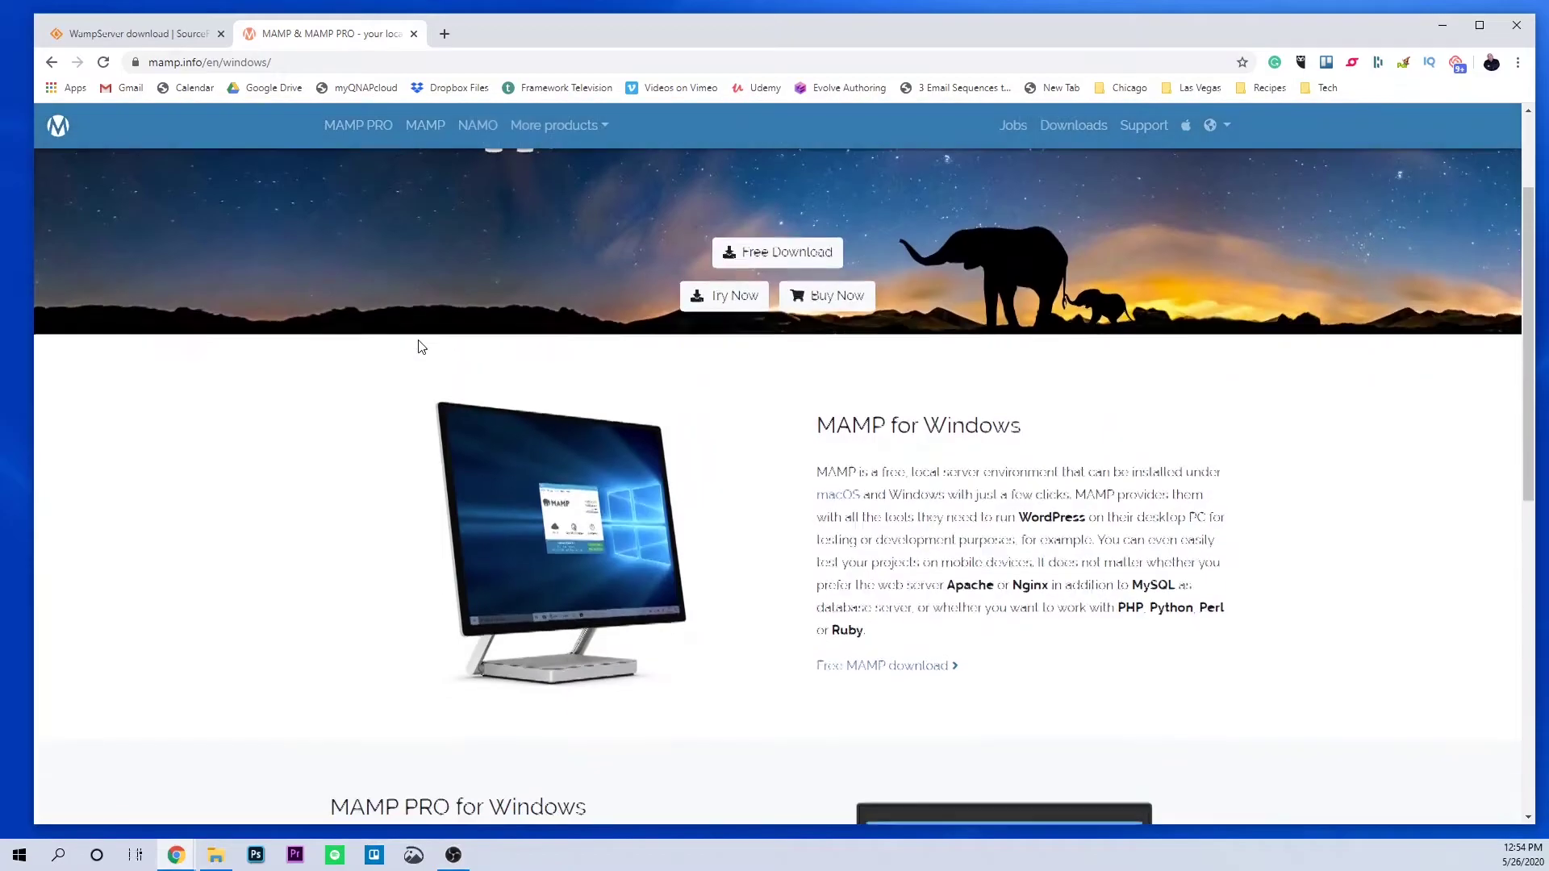
scroll(421, 346, "down", 8)
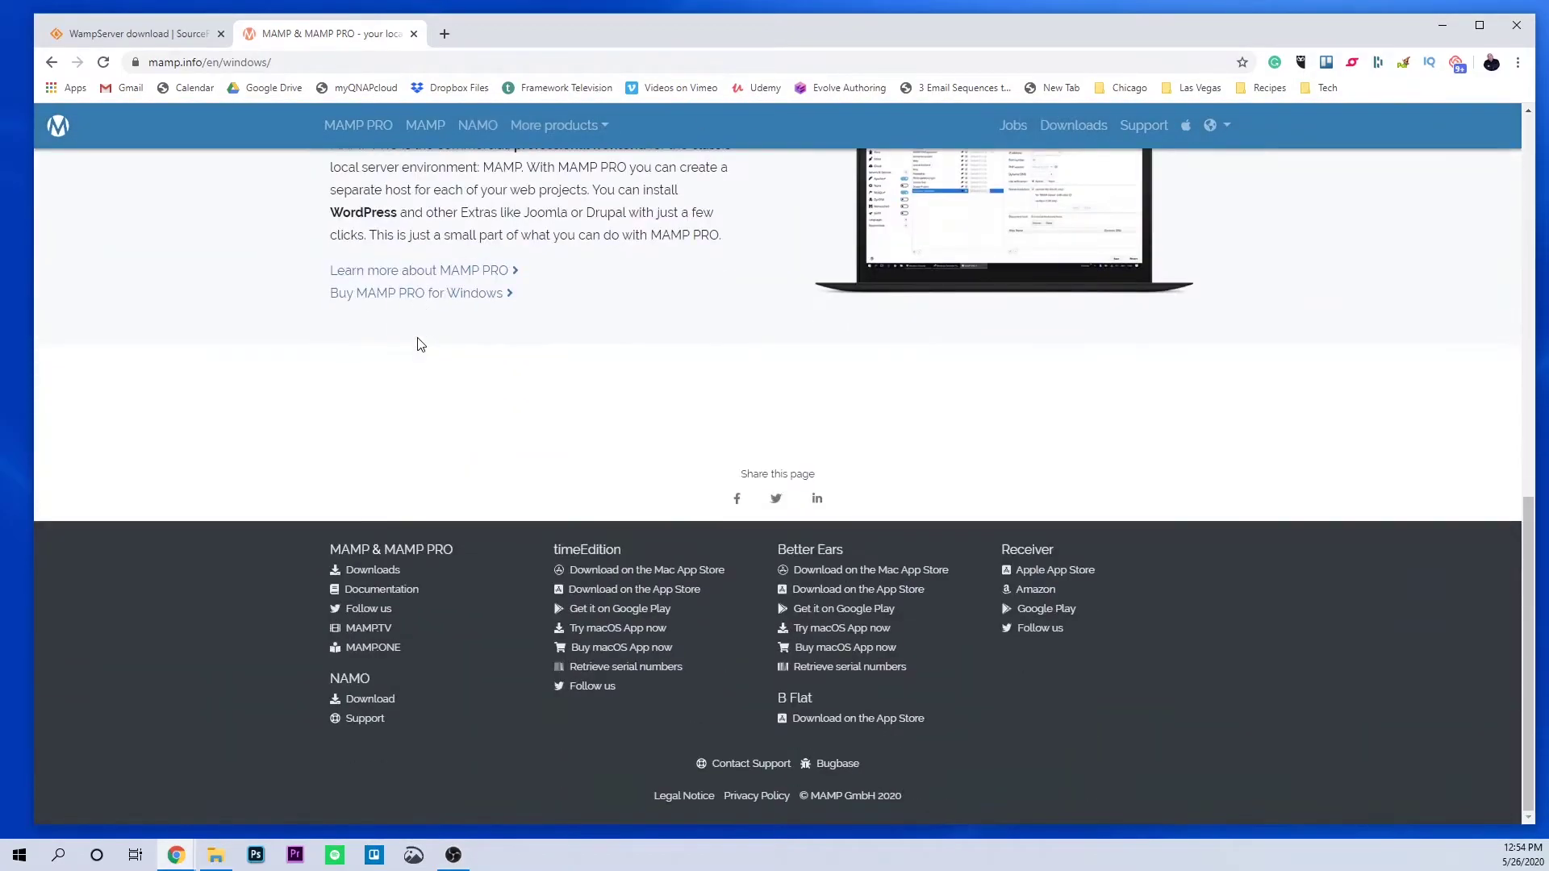
scroll(417, 343, "up", 10)
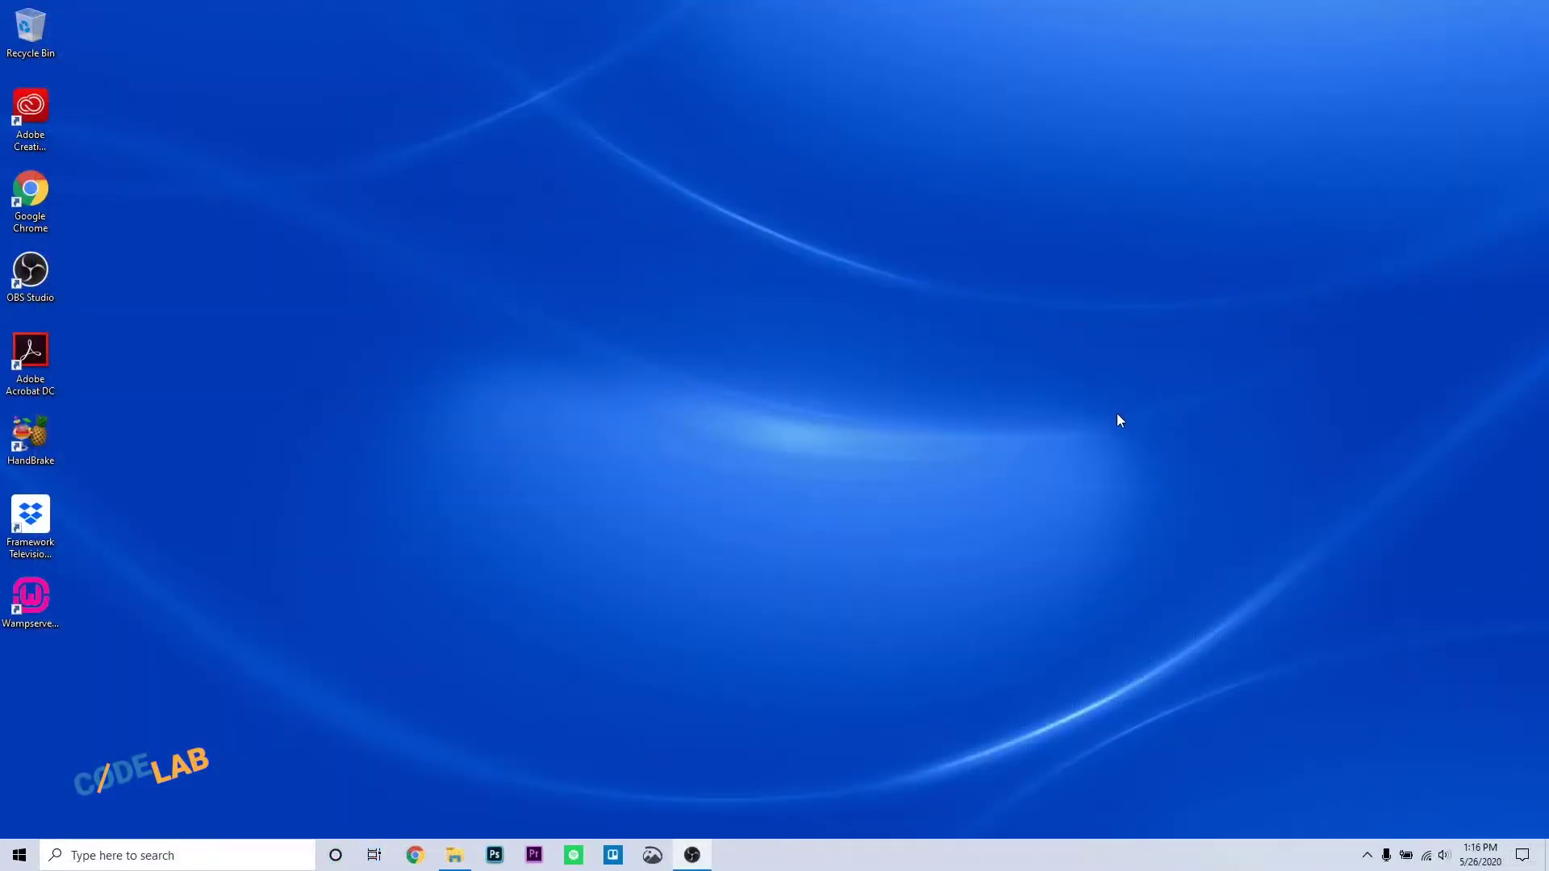
Open the WampServer localhost homepage from the running WampServer instance.
left_click(1366, 859)
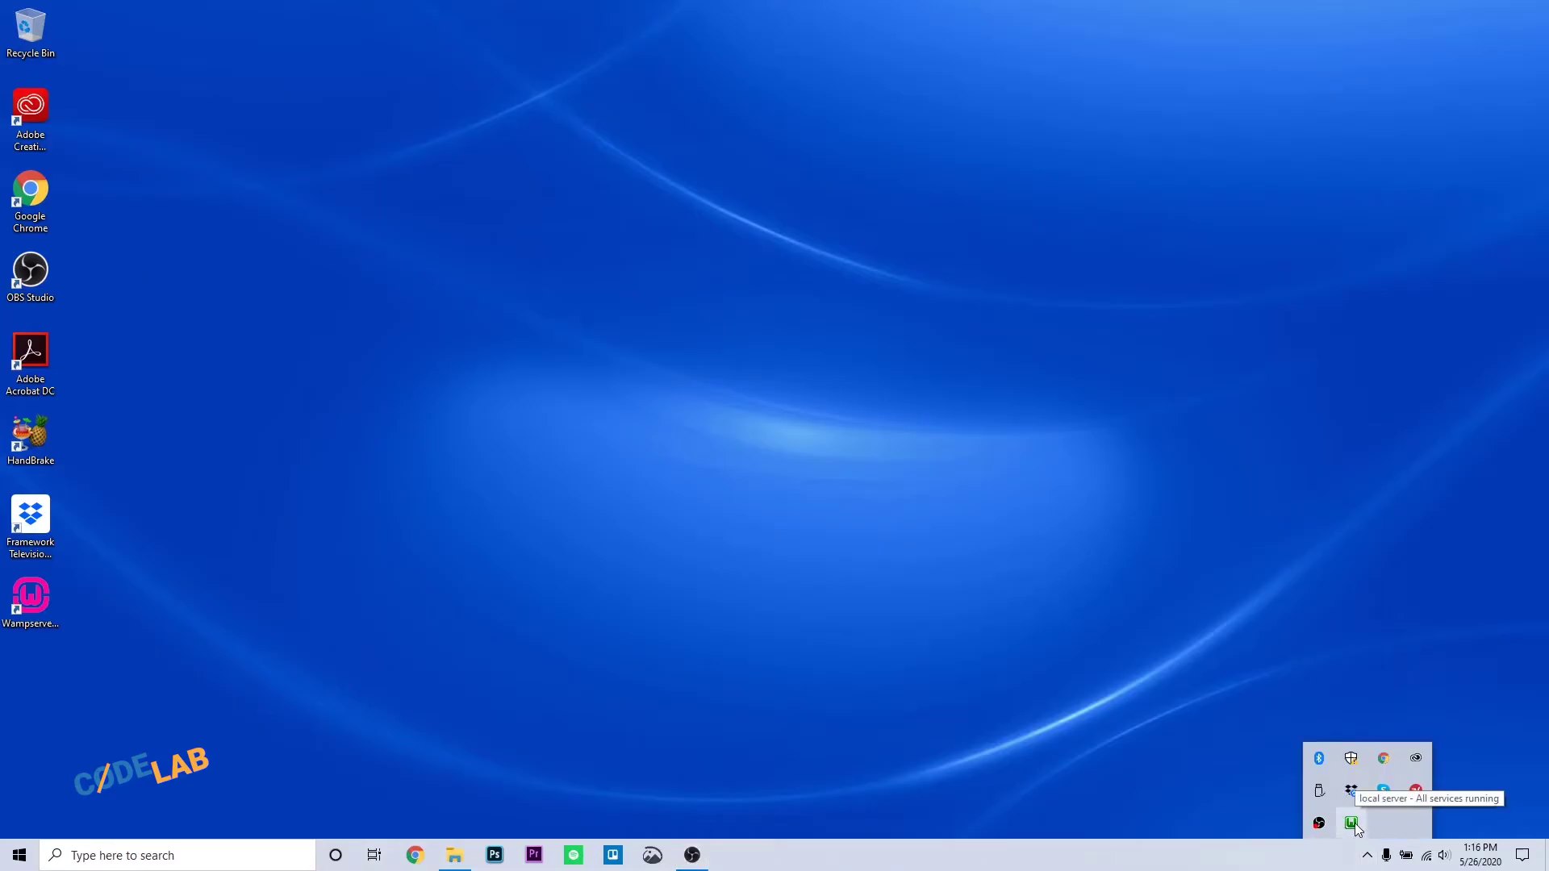
left_click(1352, 823)
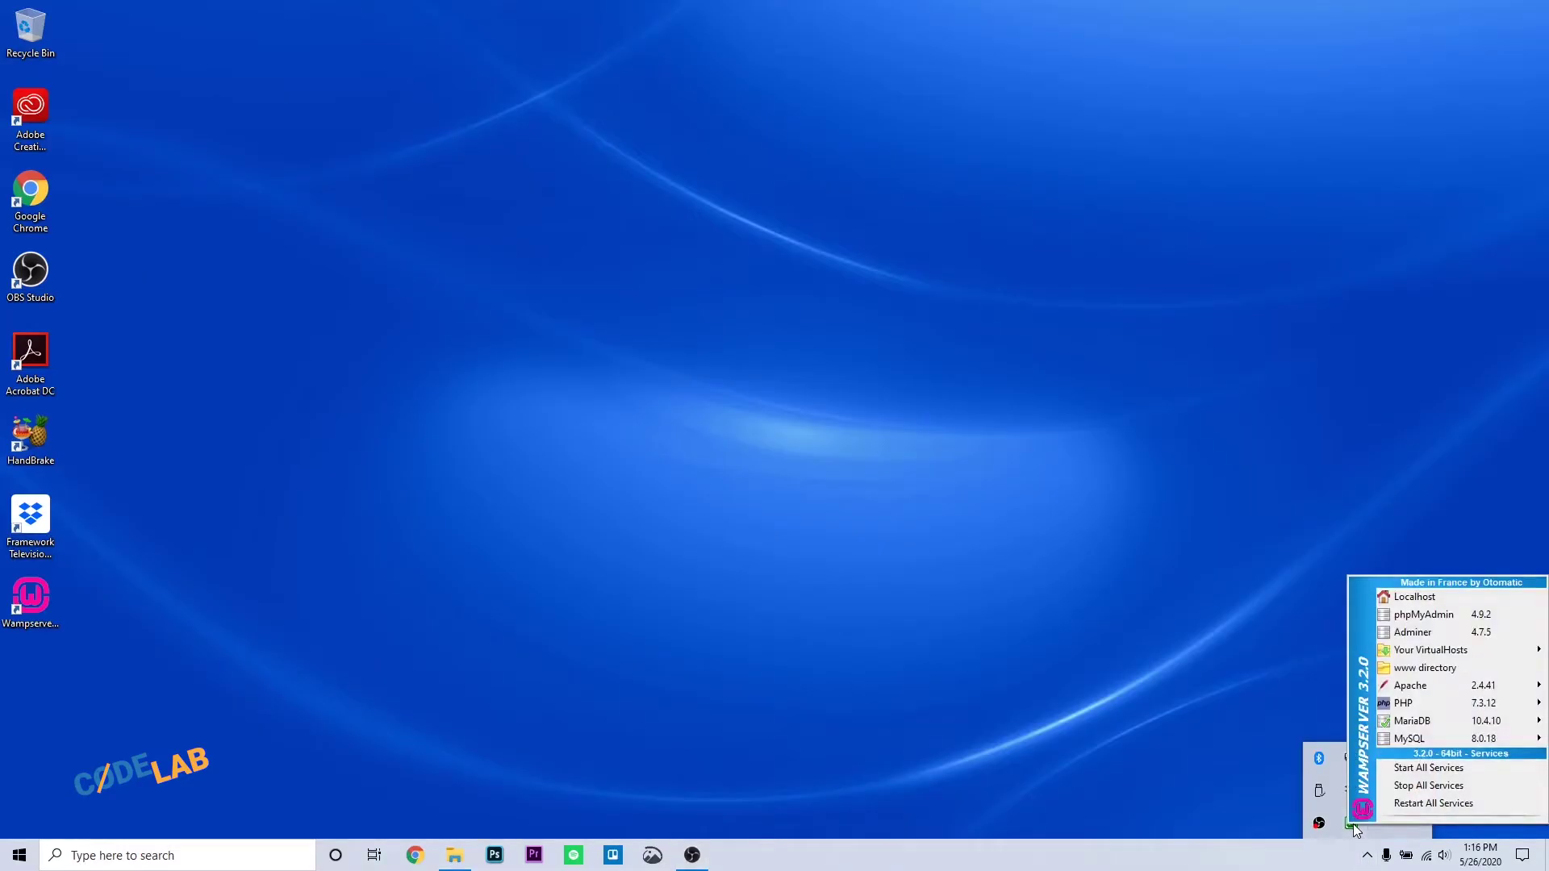
left_click(1477, 597)
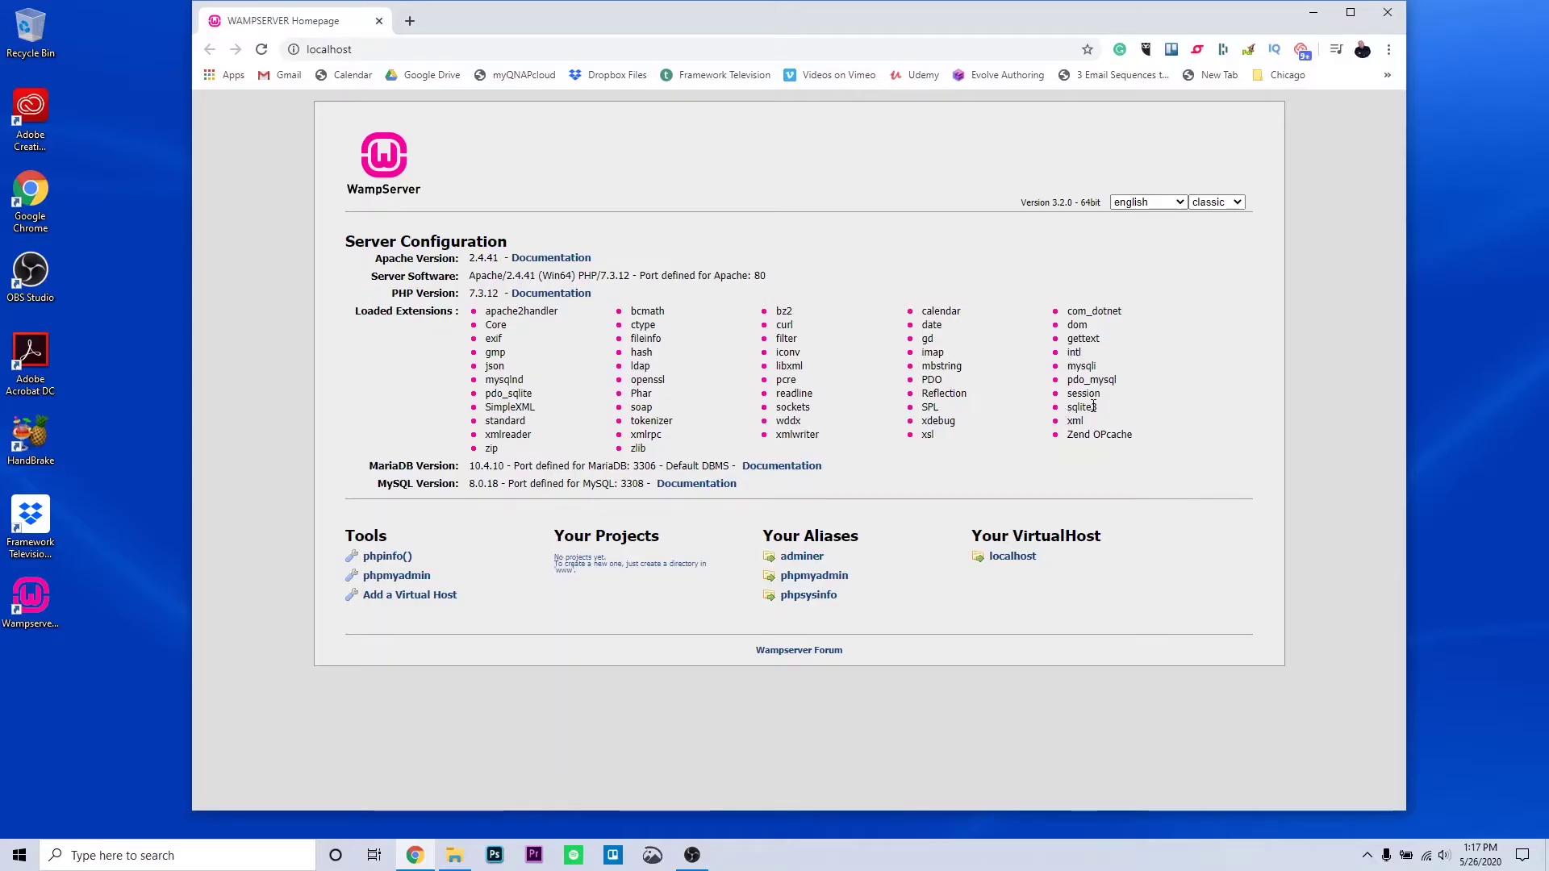
Examine the PHP configuration in the phpinfo() report and return to the WampServer homepage.
left_click(394, 557)
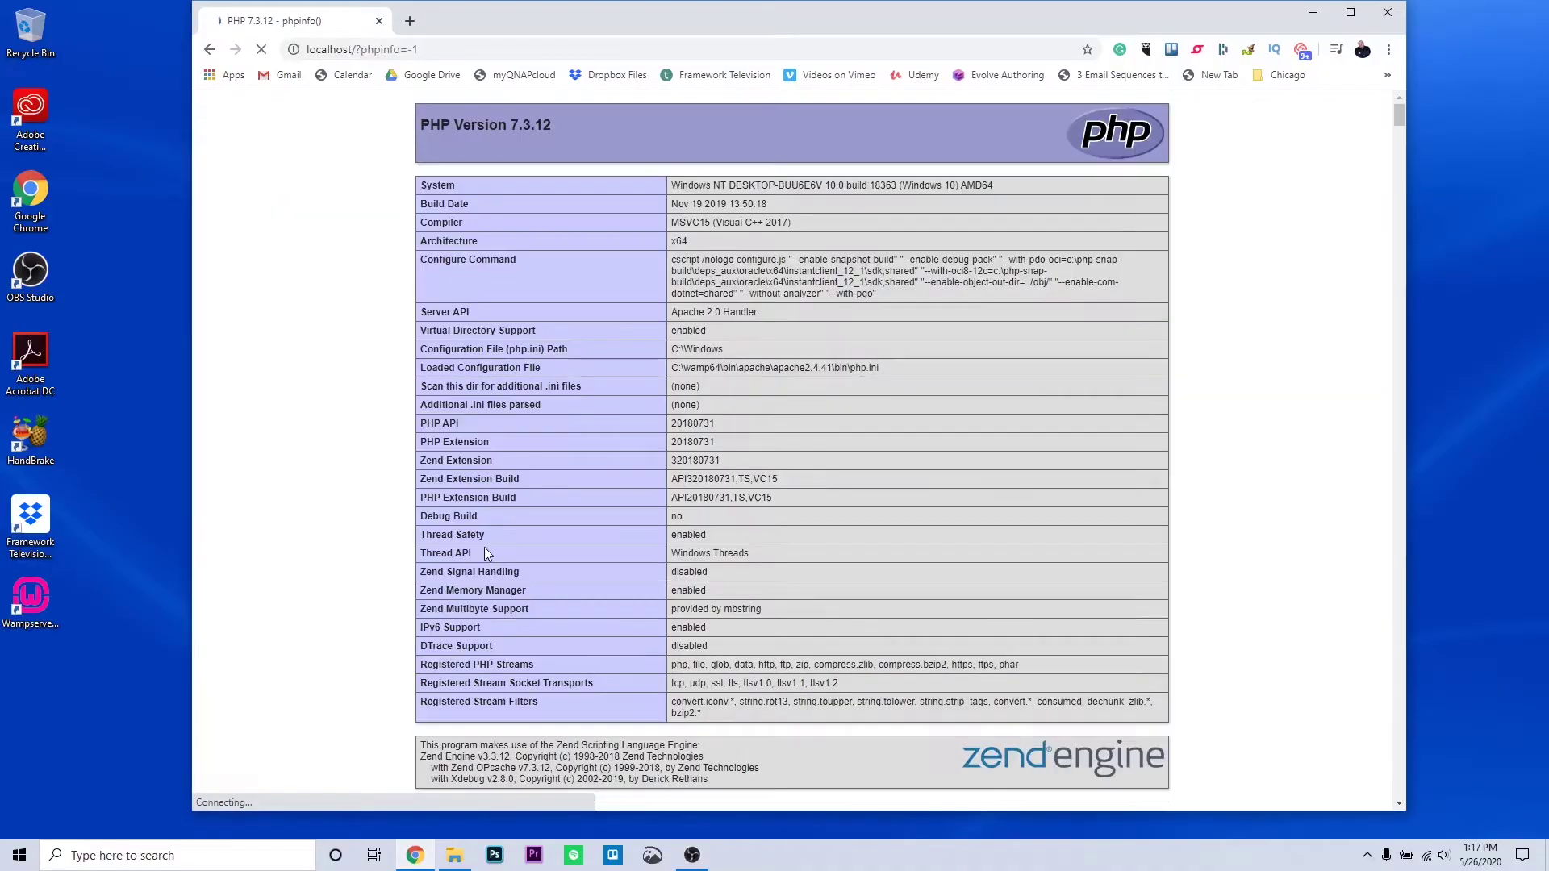
scroll(806, 307, "down", 15)
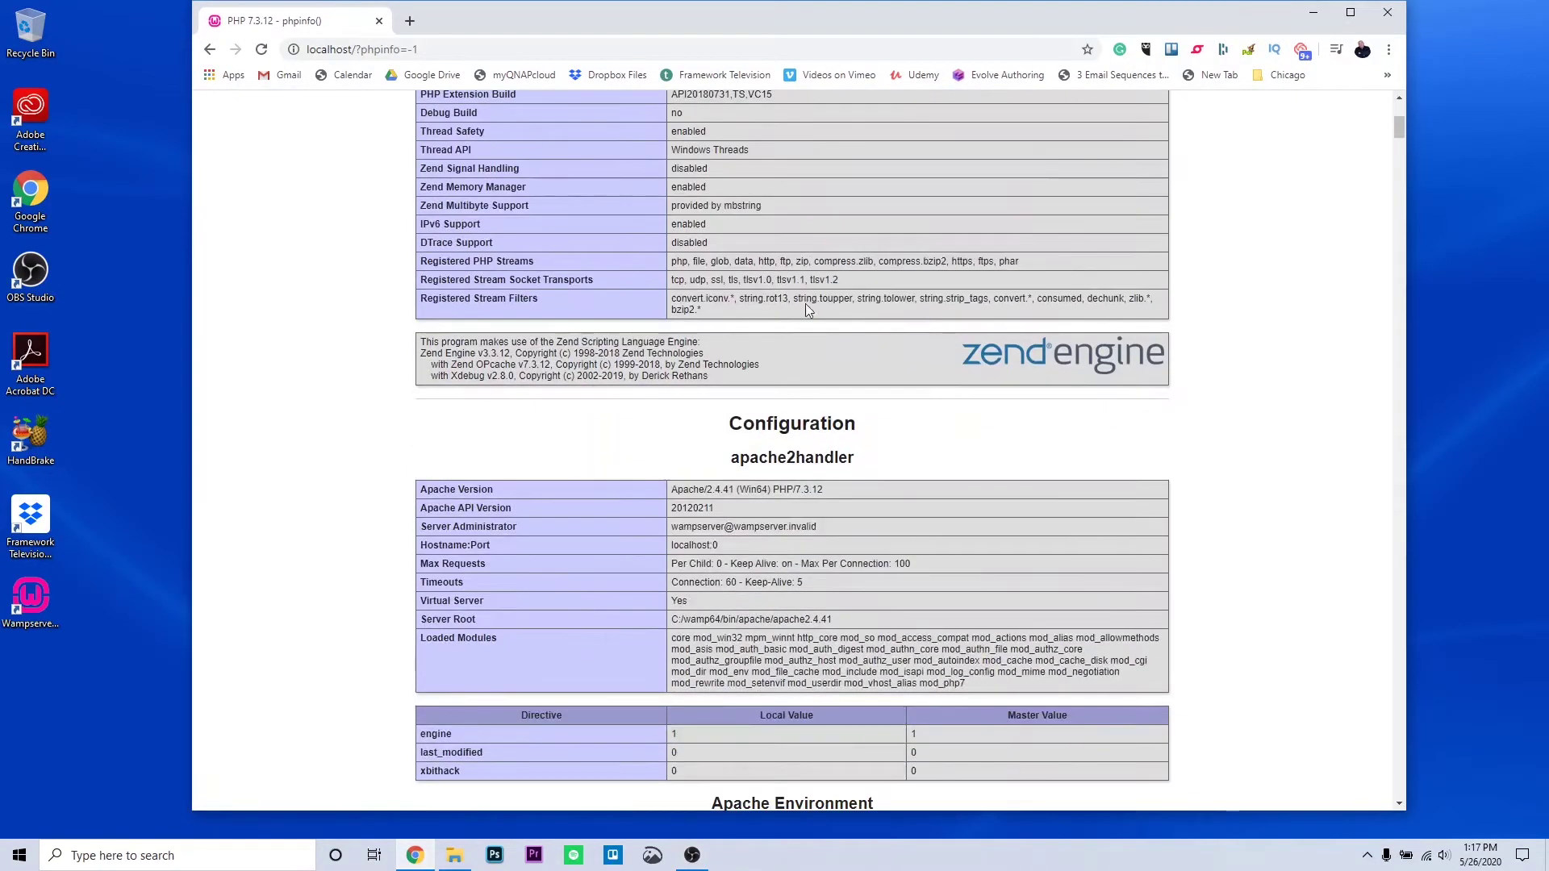
scroll(806, 299, "down", 15)
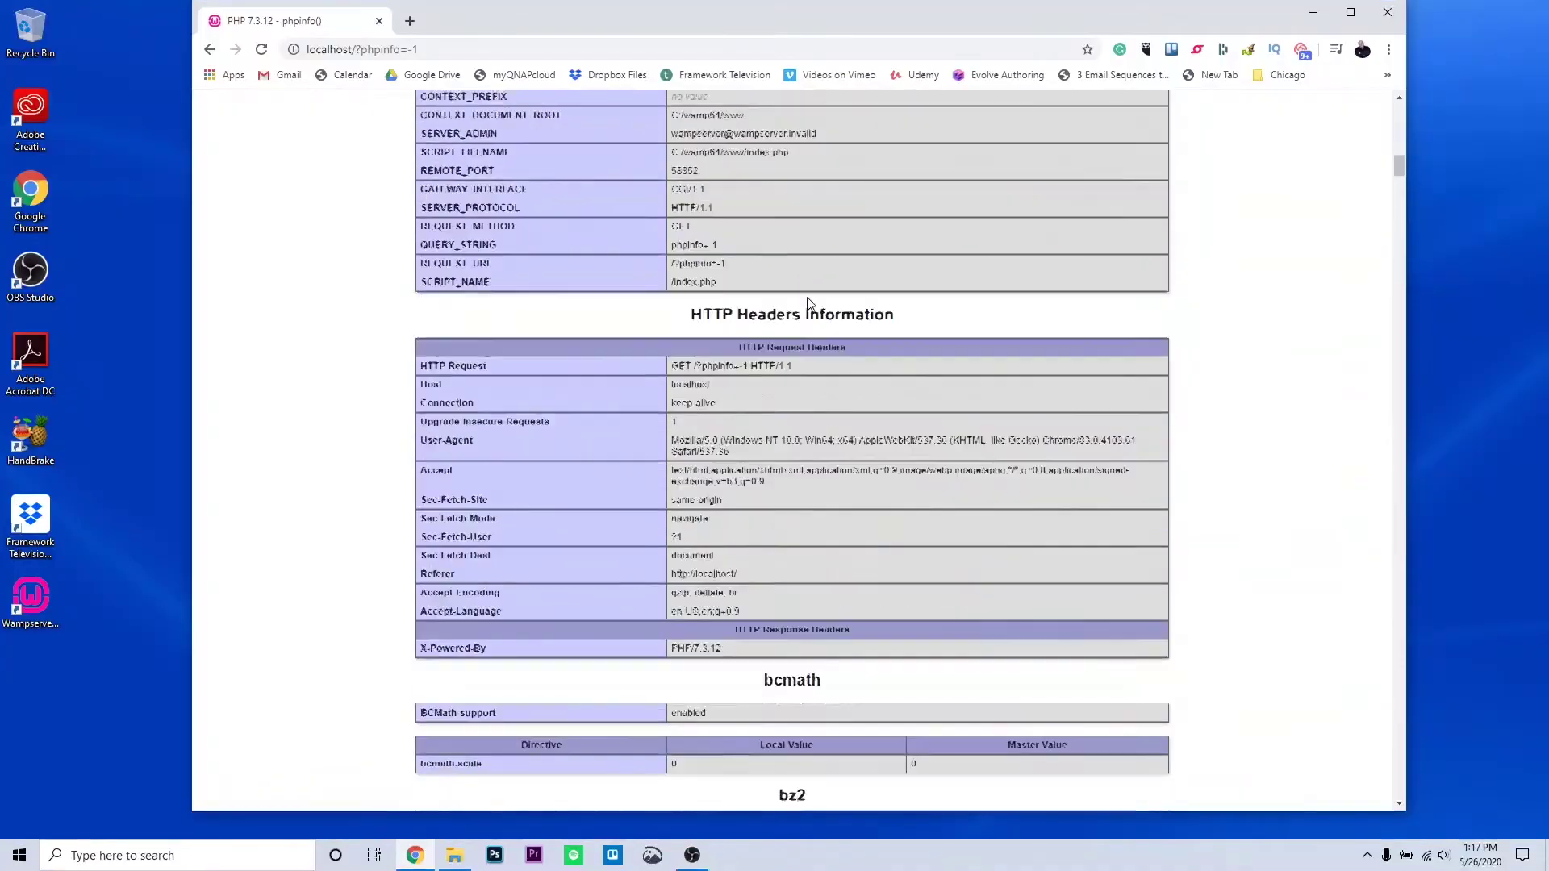
scroll(811, 303, "down", 15)
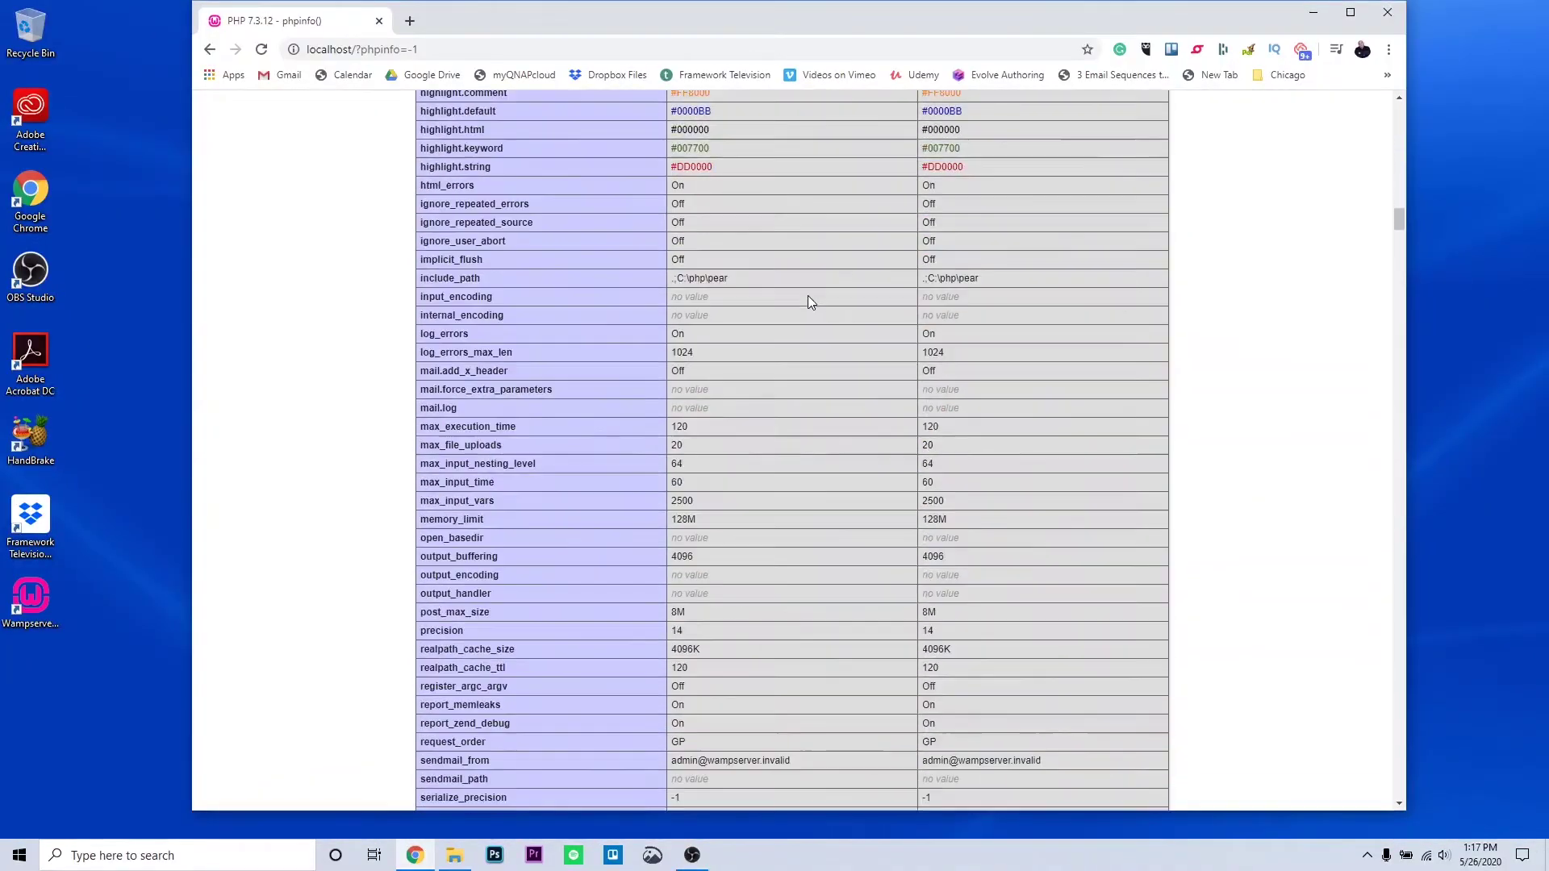
scroll(809, 302, "down", 12)
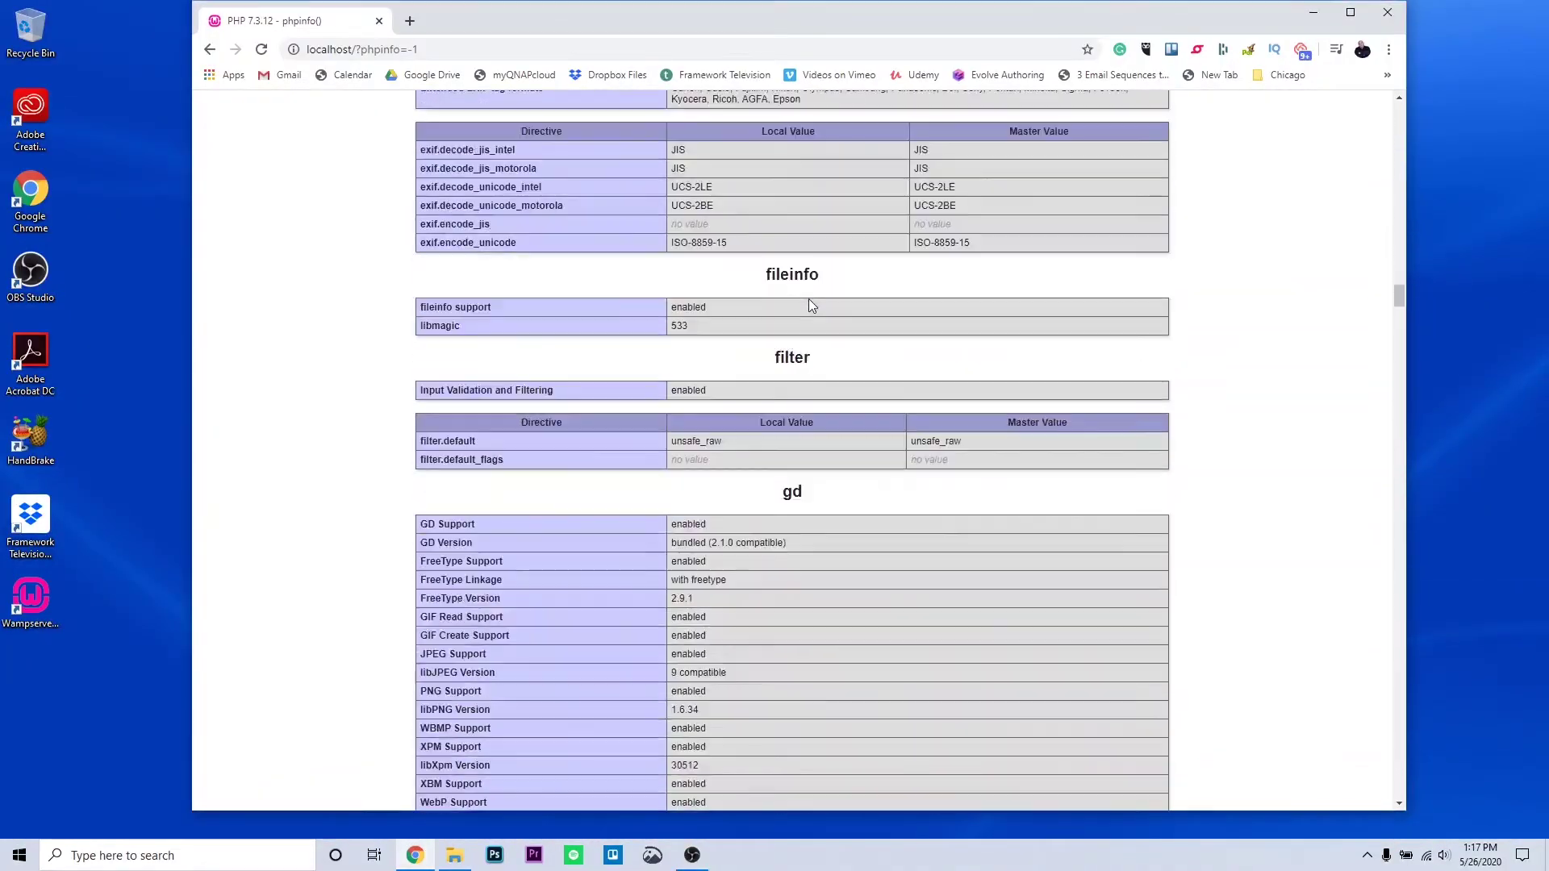
scroll(810, 300, "up", 18)
scroll(808, 293, "up", 8)
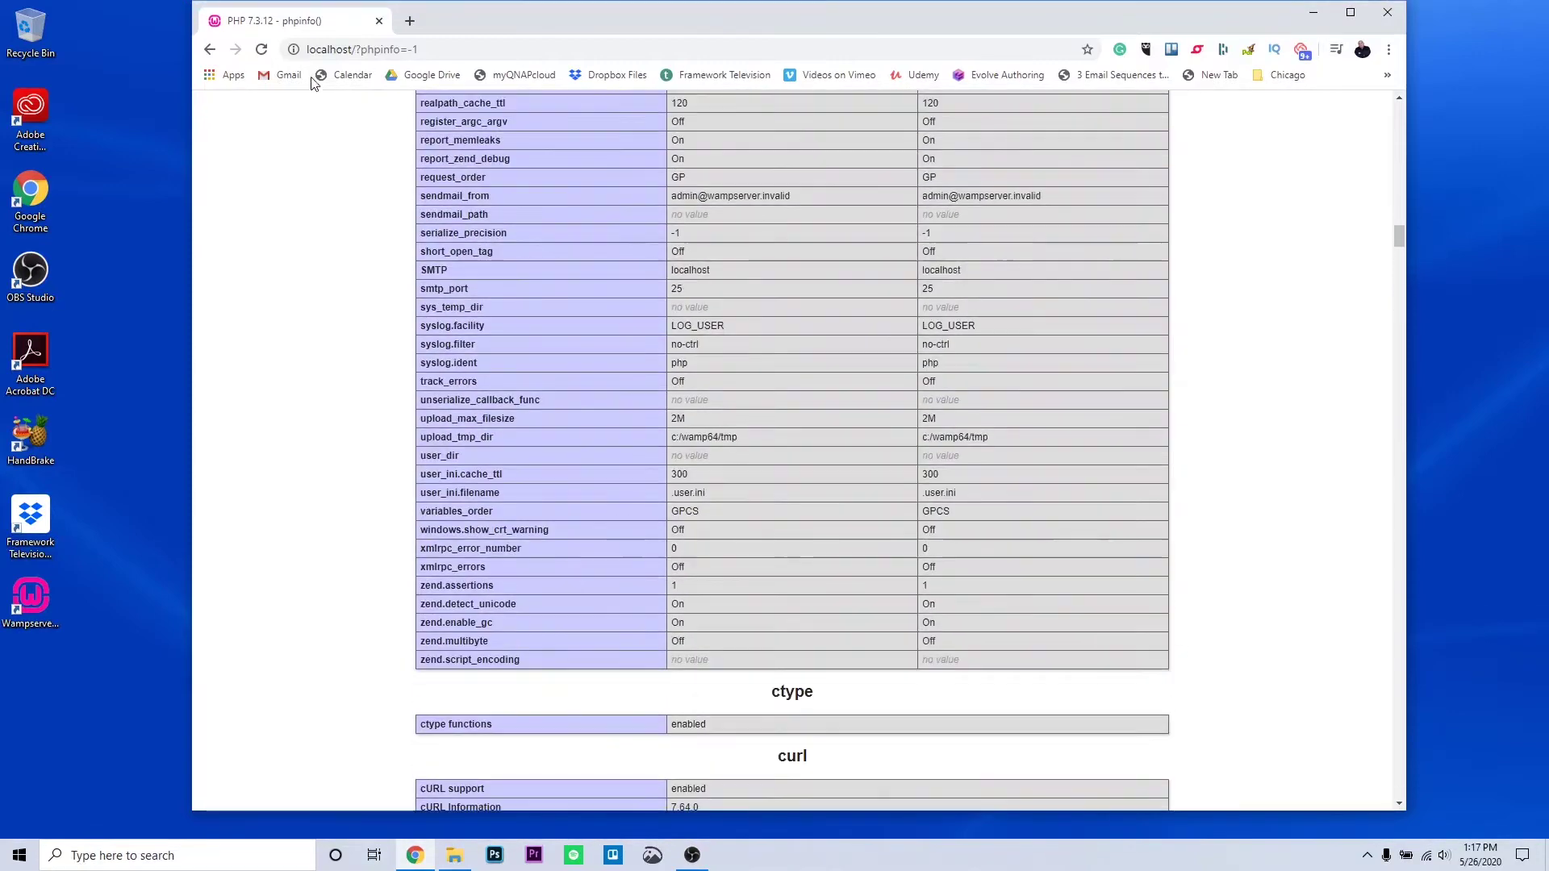
left_click(210, 50)
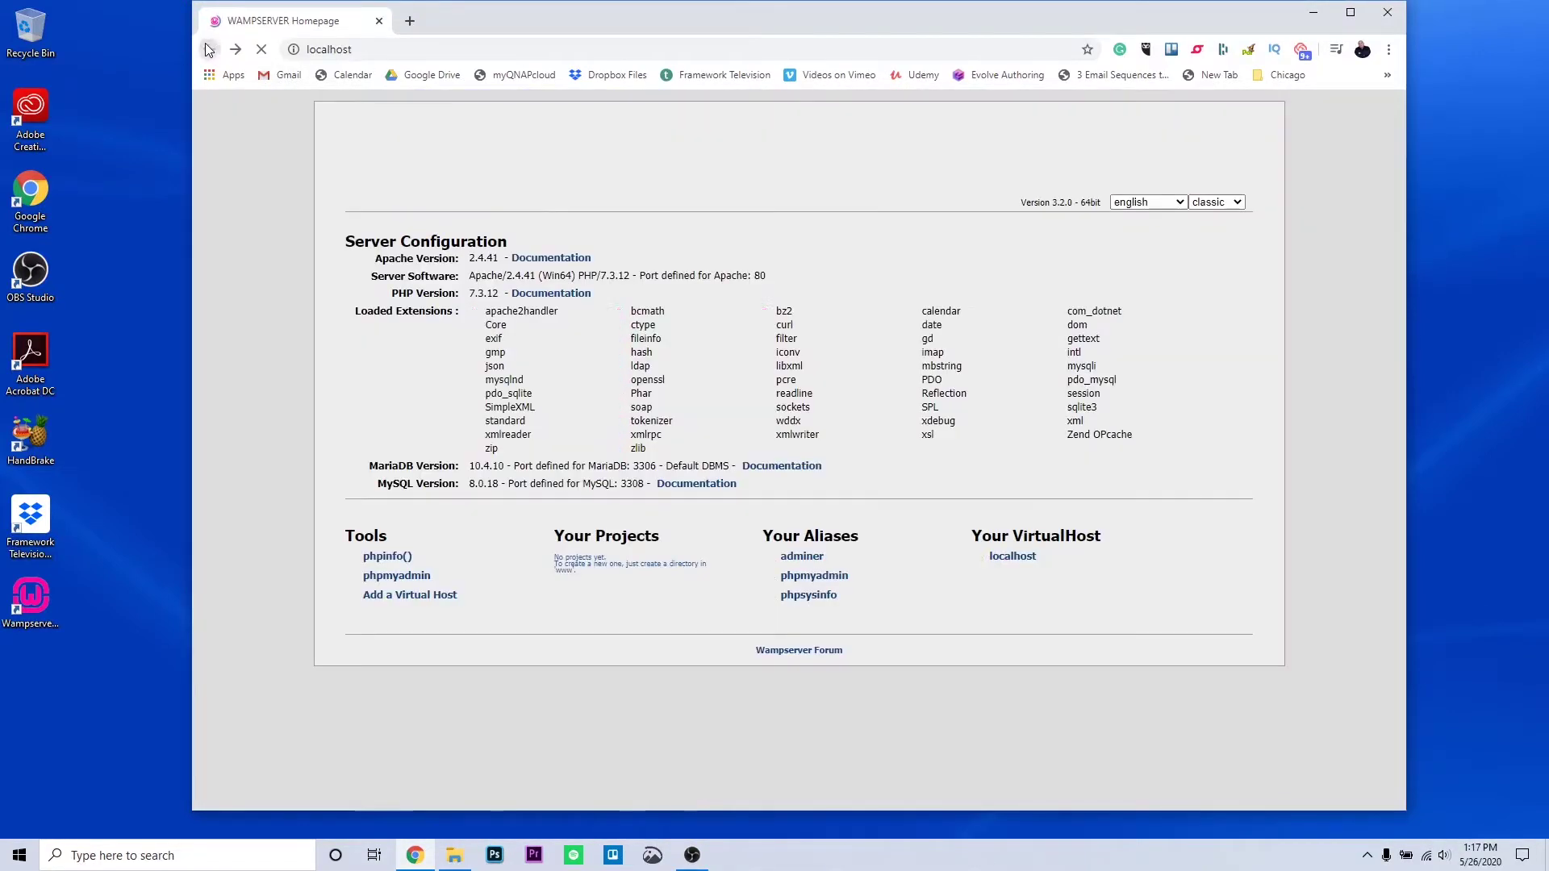
View the phpMyAdmin login page with MySQL as the server choice and return to the WampServer homepage.
left_click(400, 575)
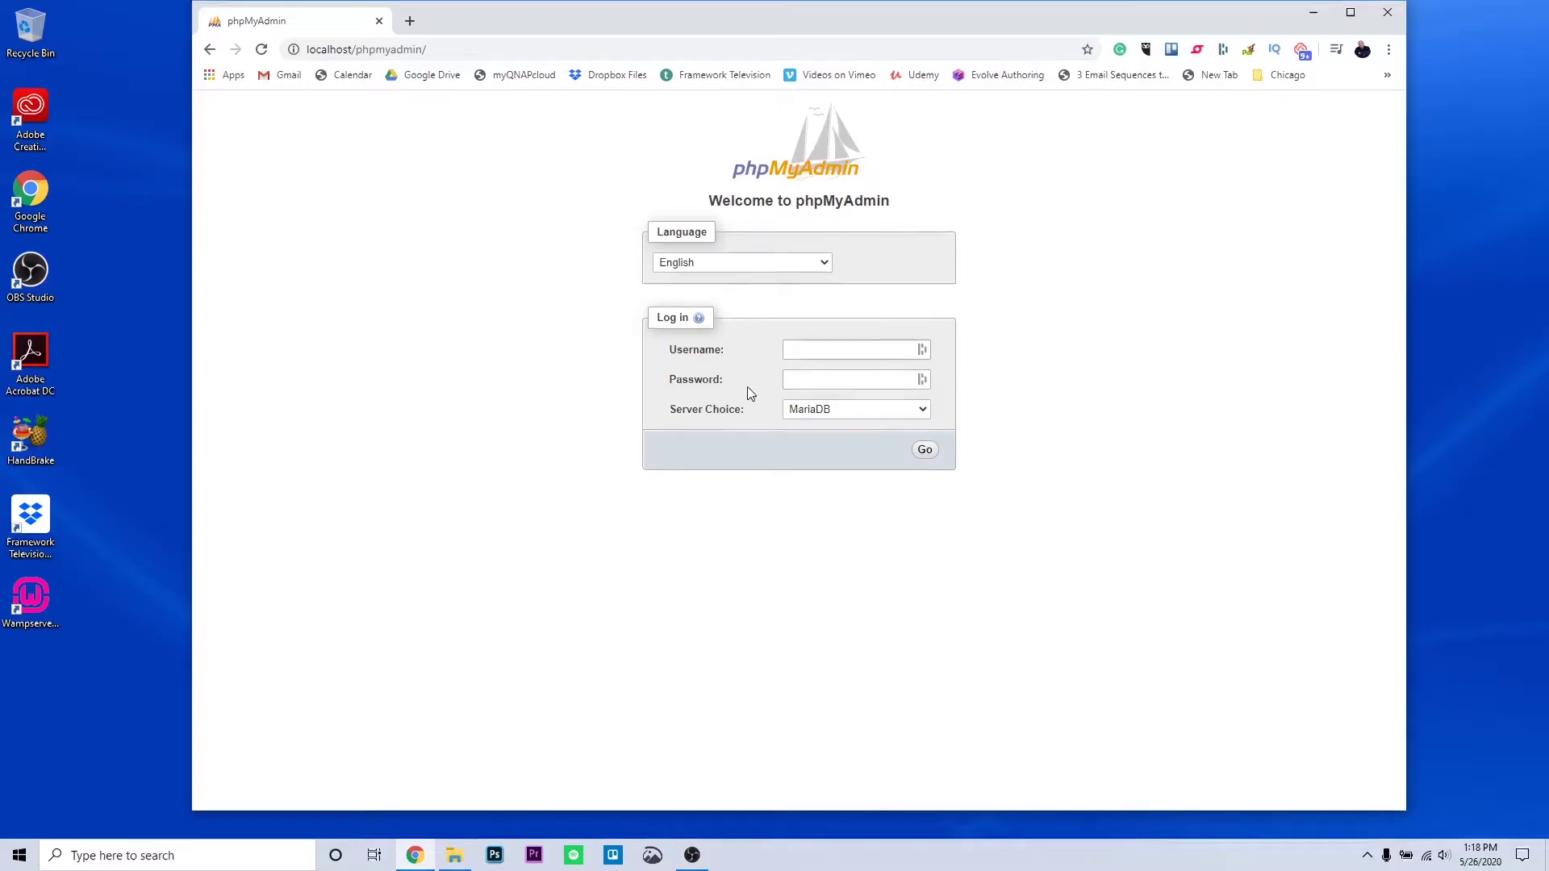
left_click(815, 418)
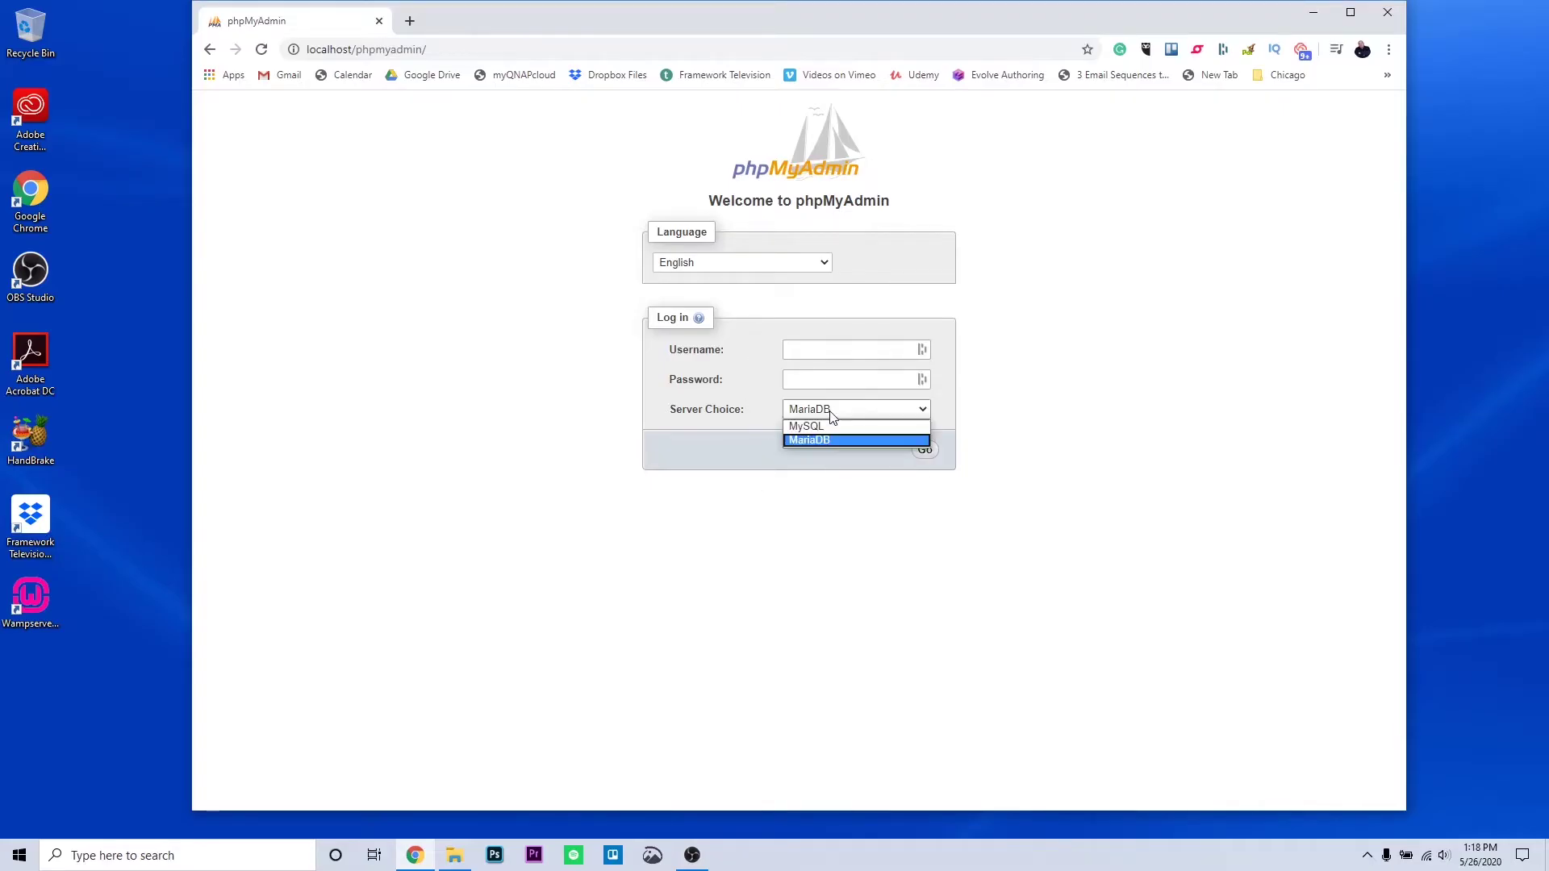
left_click(828, 425)
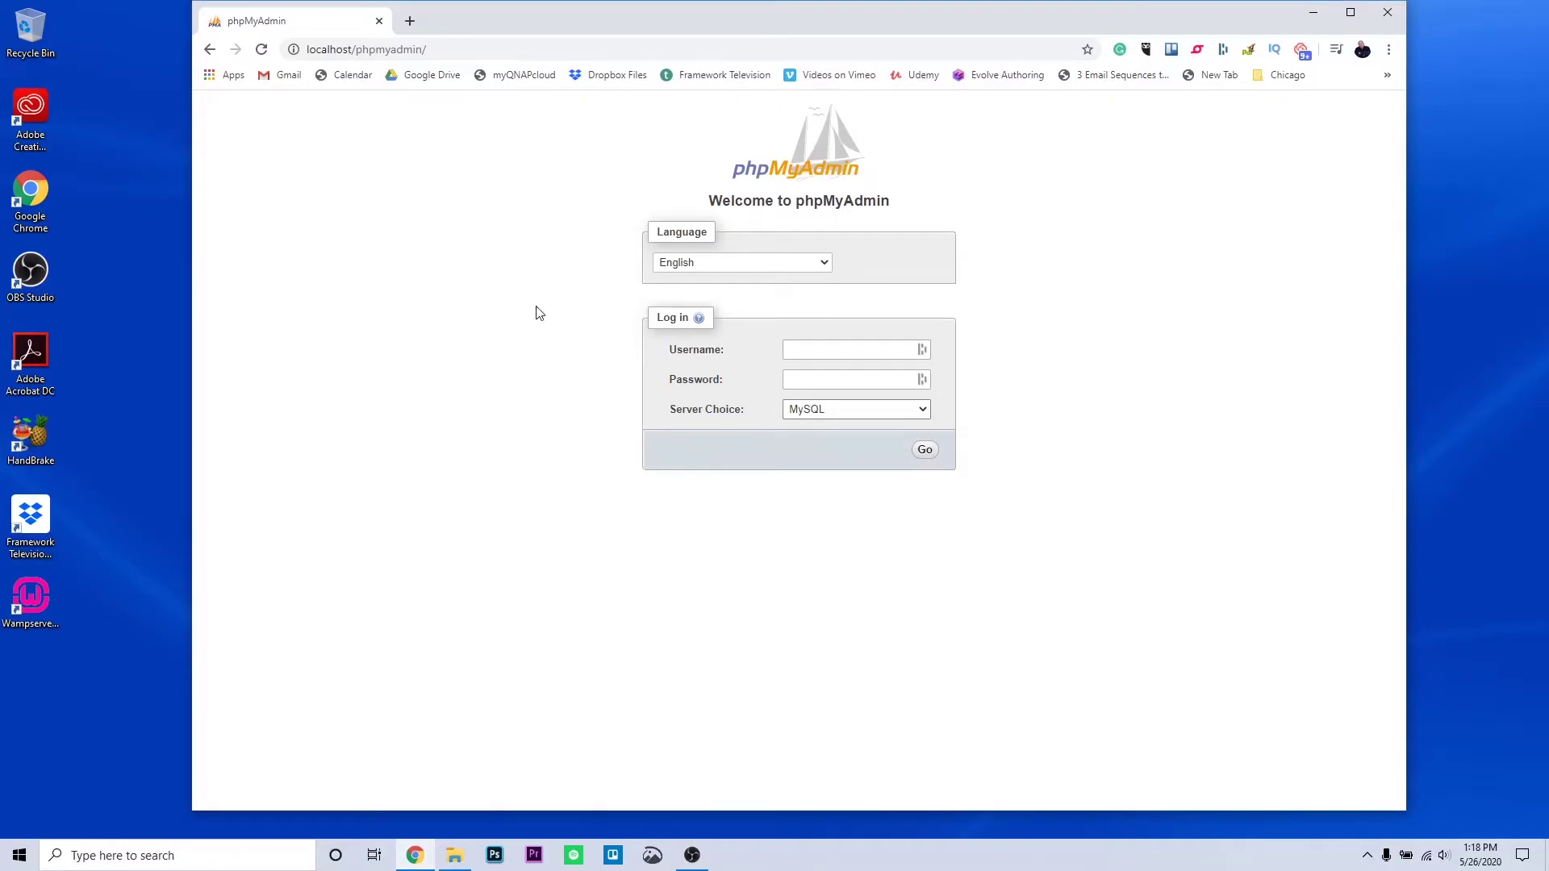
left_click(209, 51)
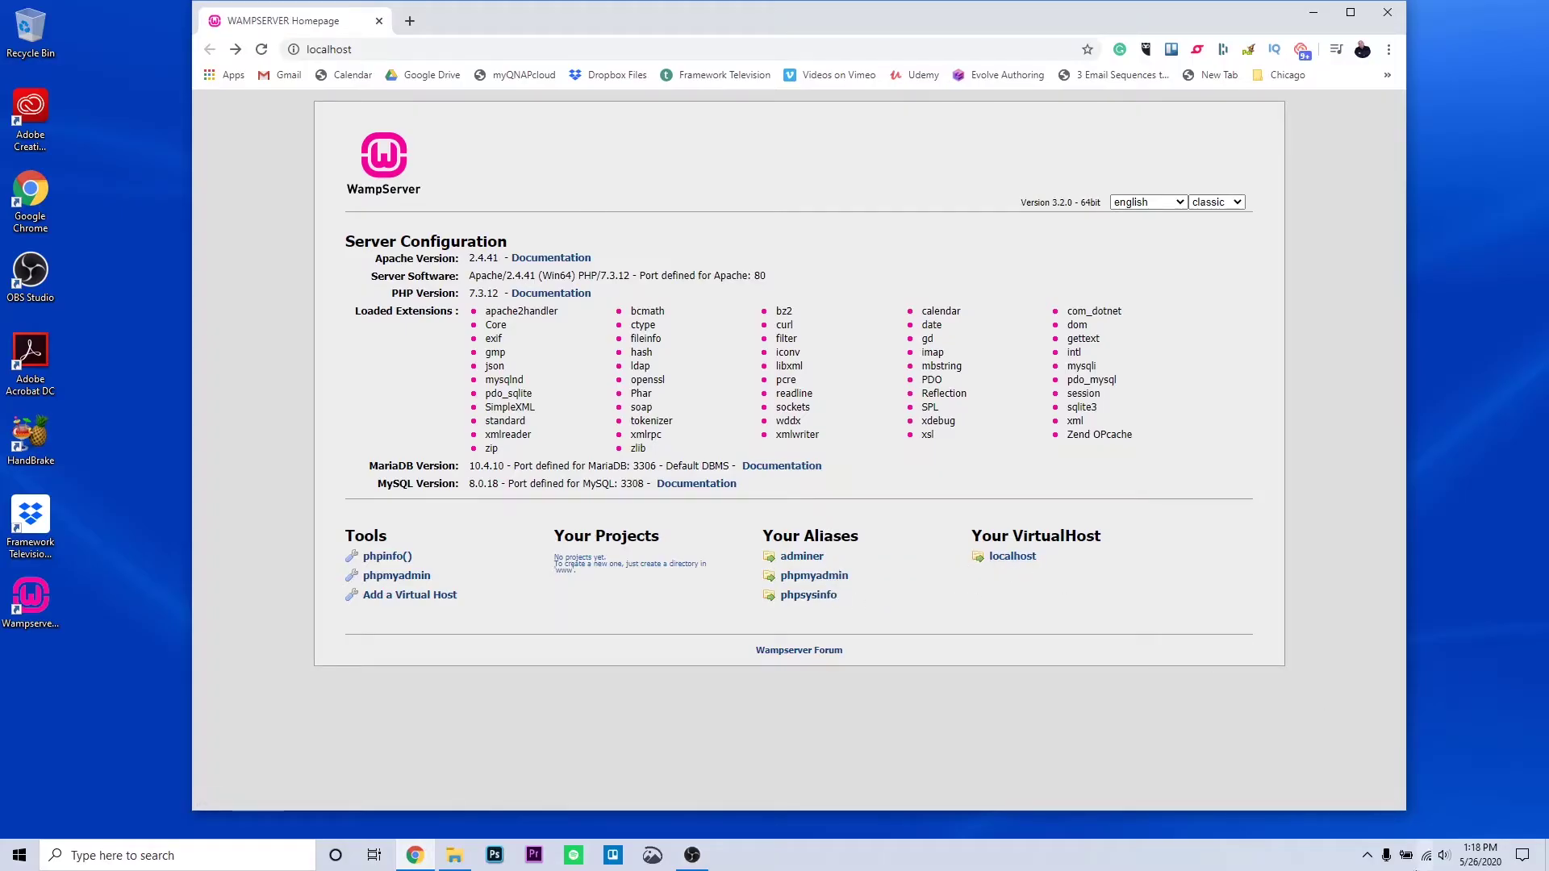
Open the MySQL console from WampServer with the username root and submit the password prompt without an entry.
left_click(1367, 857)
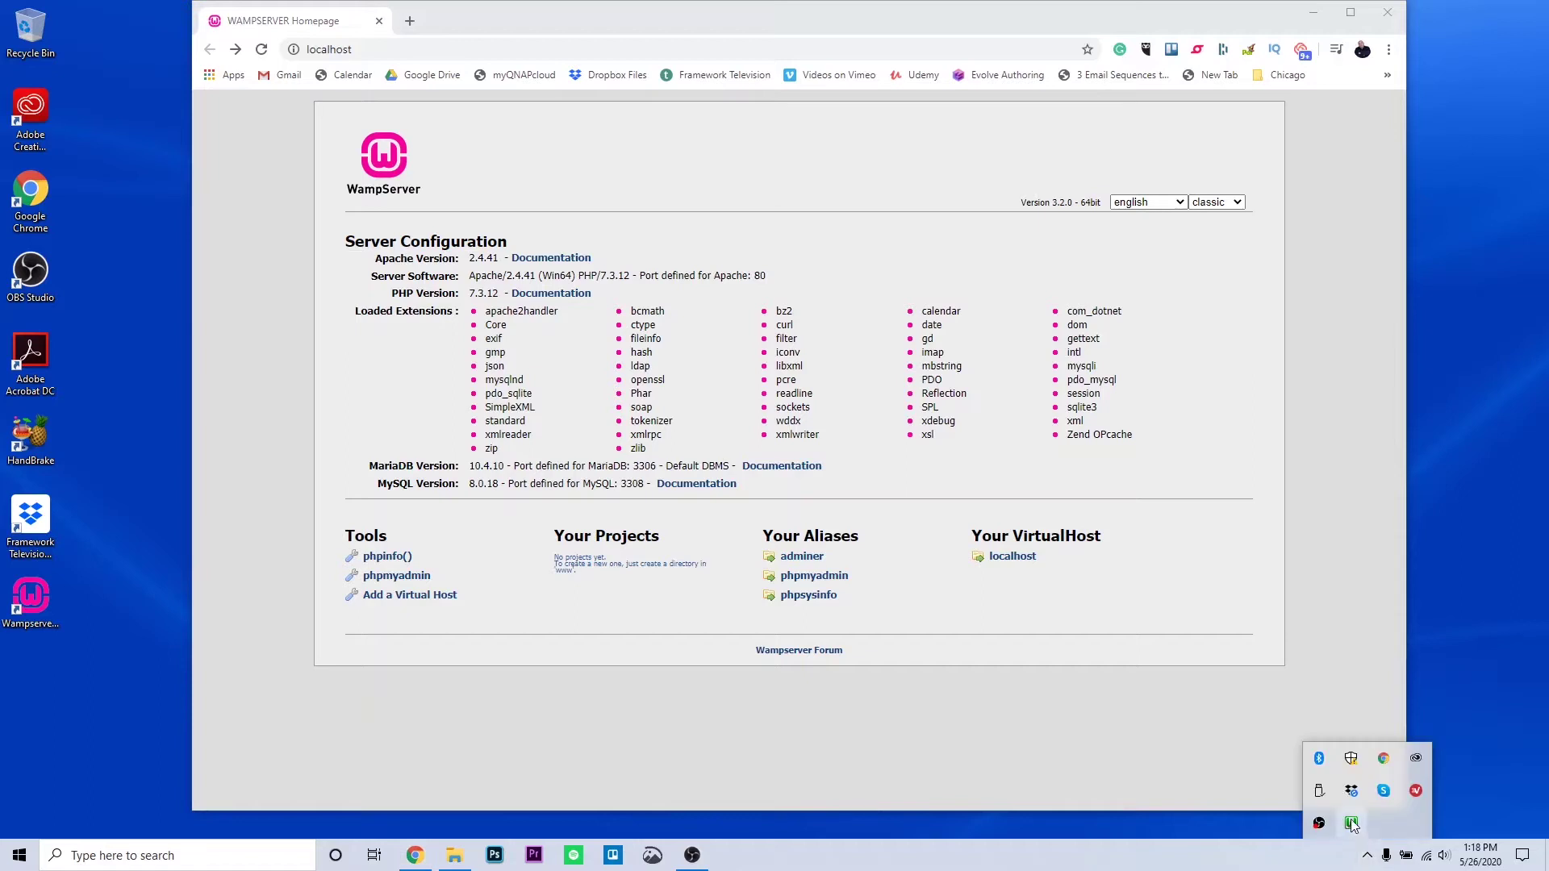
left_click(1352, 823)
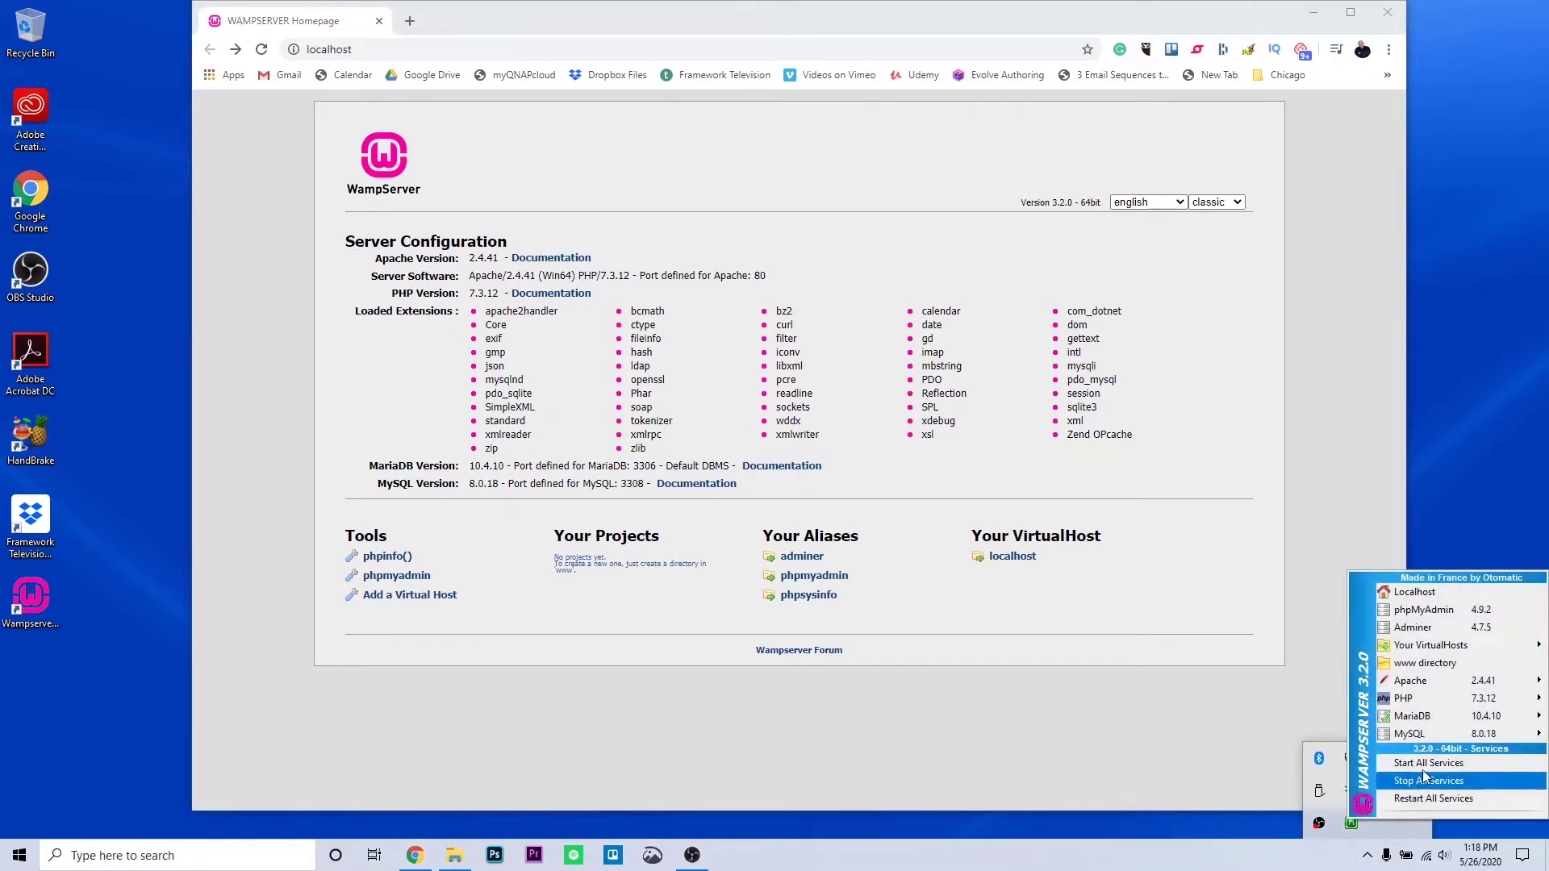
mouse_move(1441, 736)
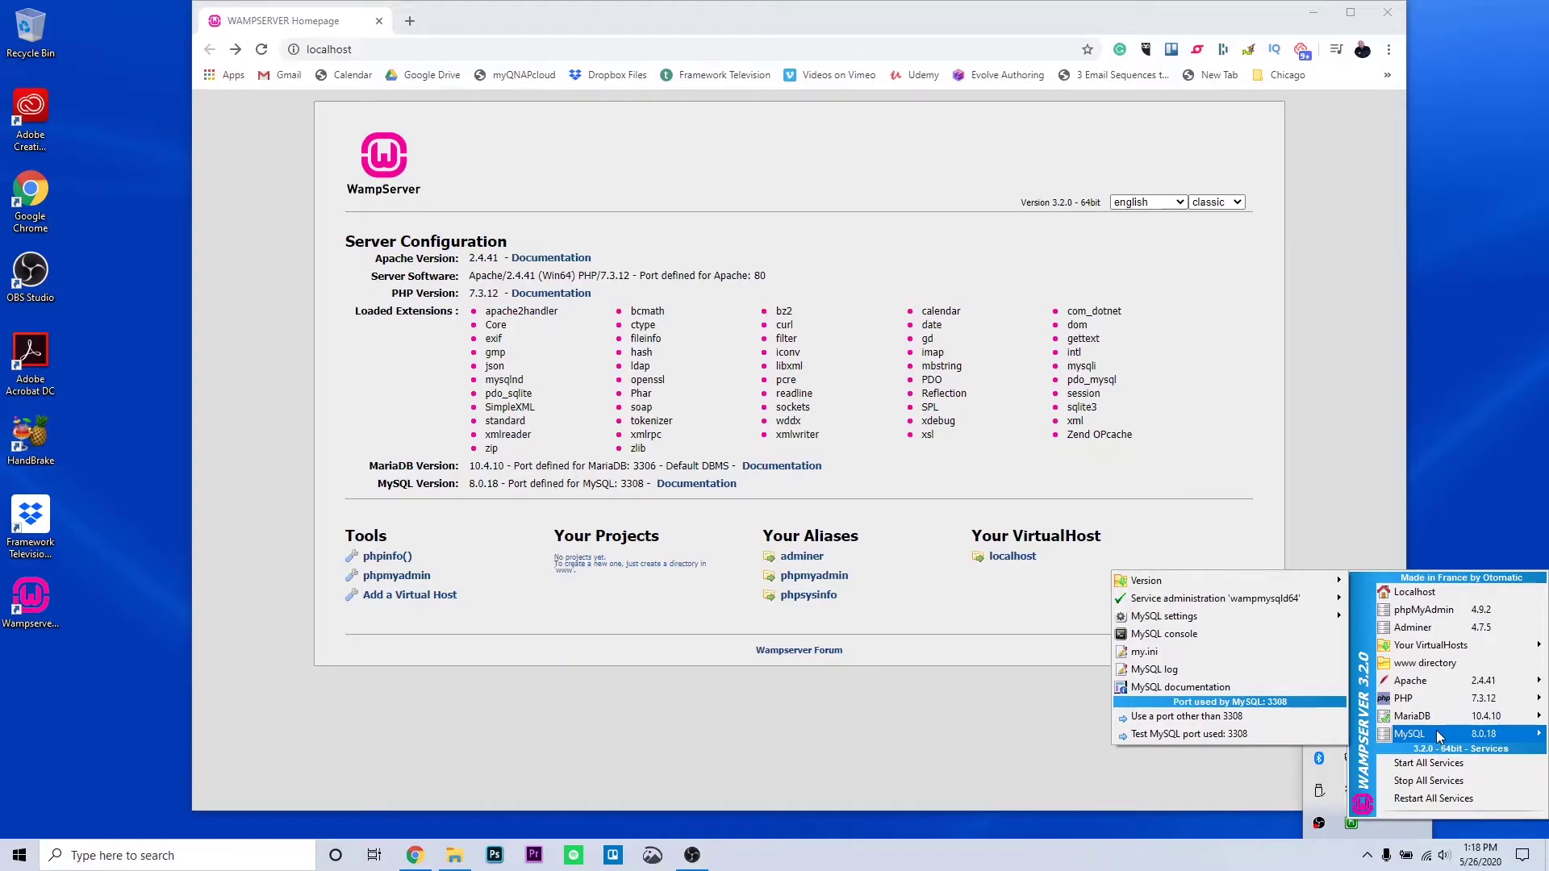
left_click(1182, 635)
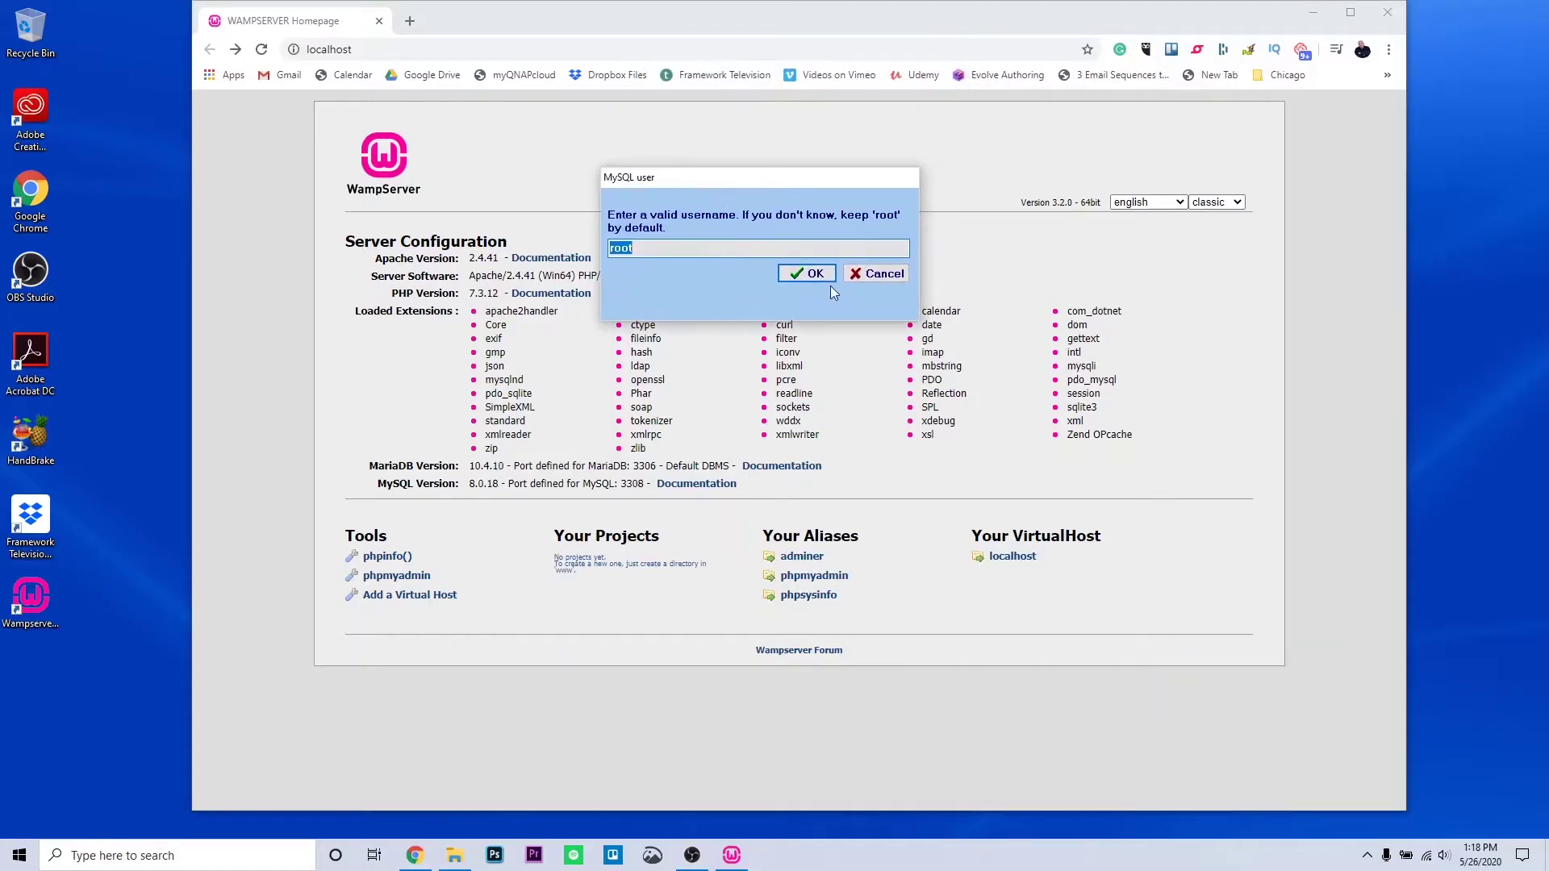
left_click(816, 276)
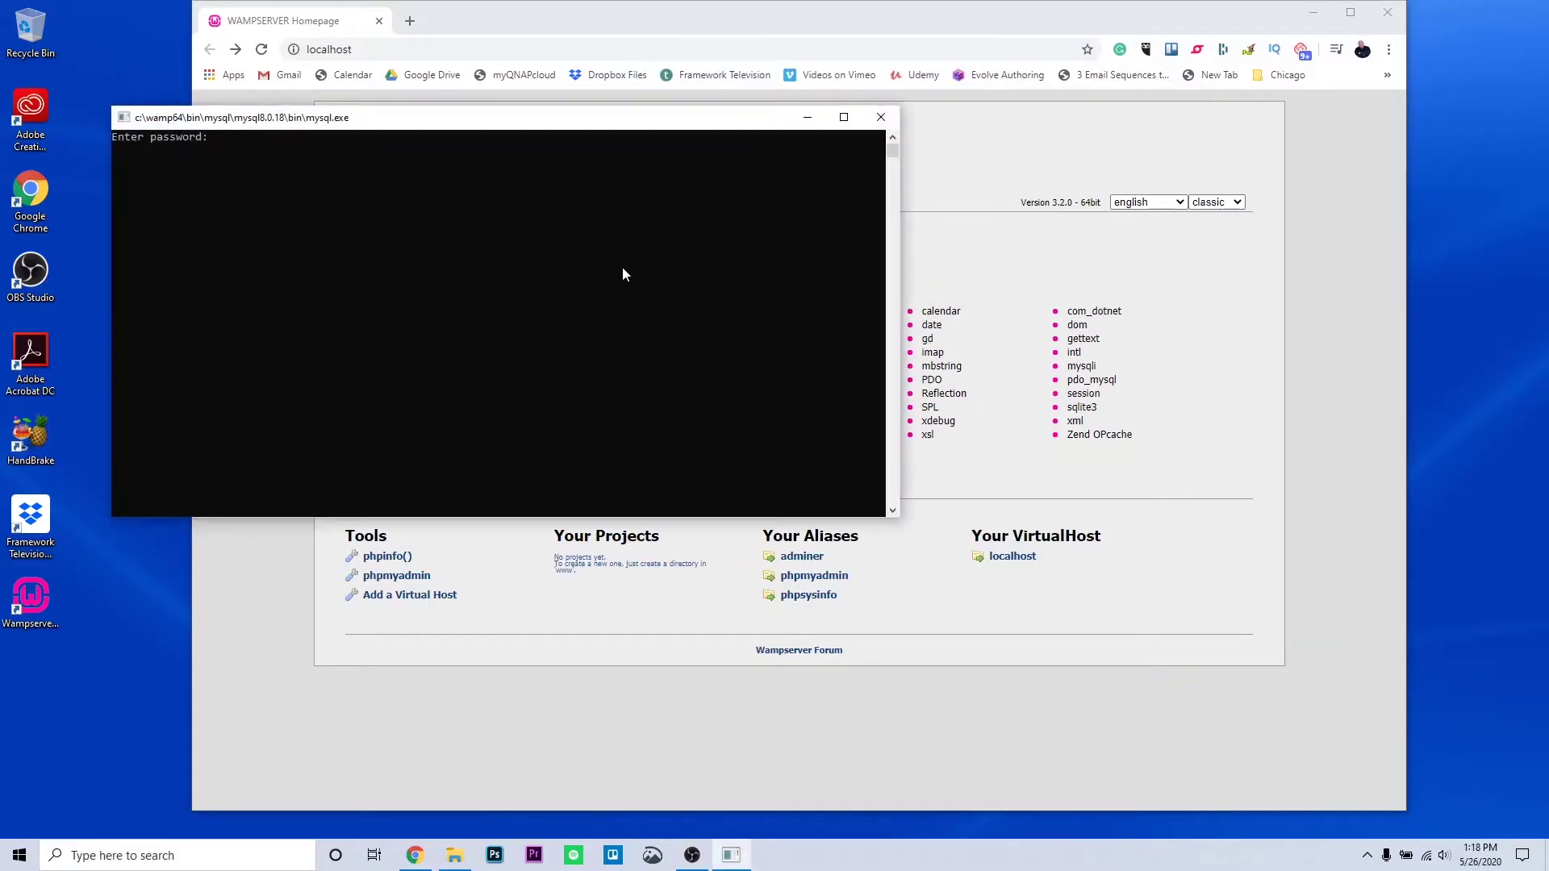
key("Return")
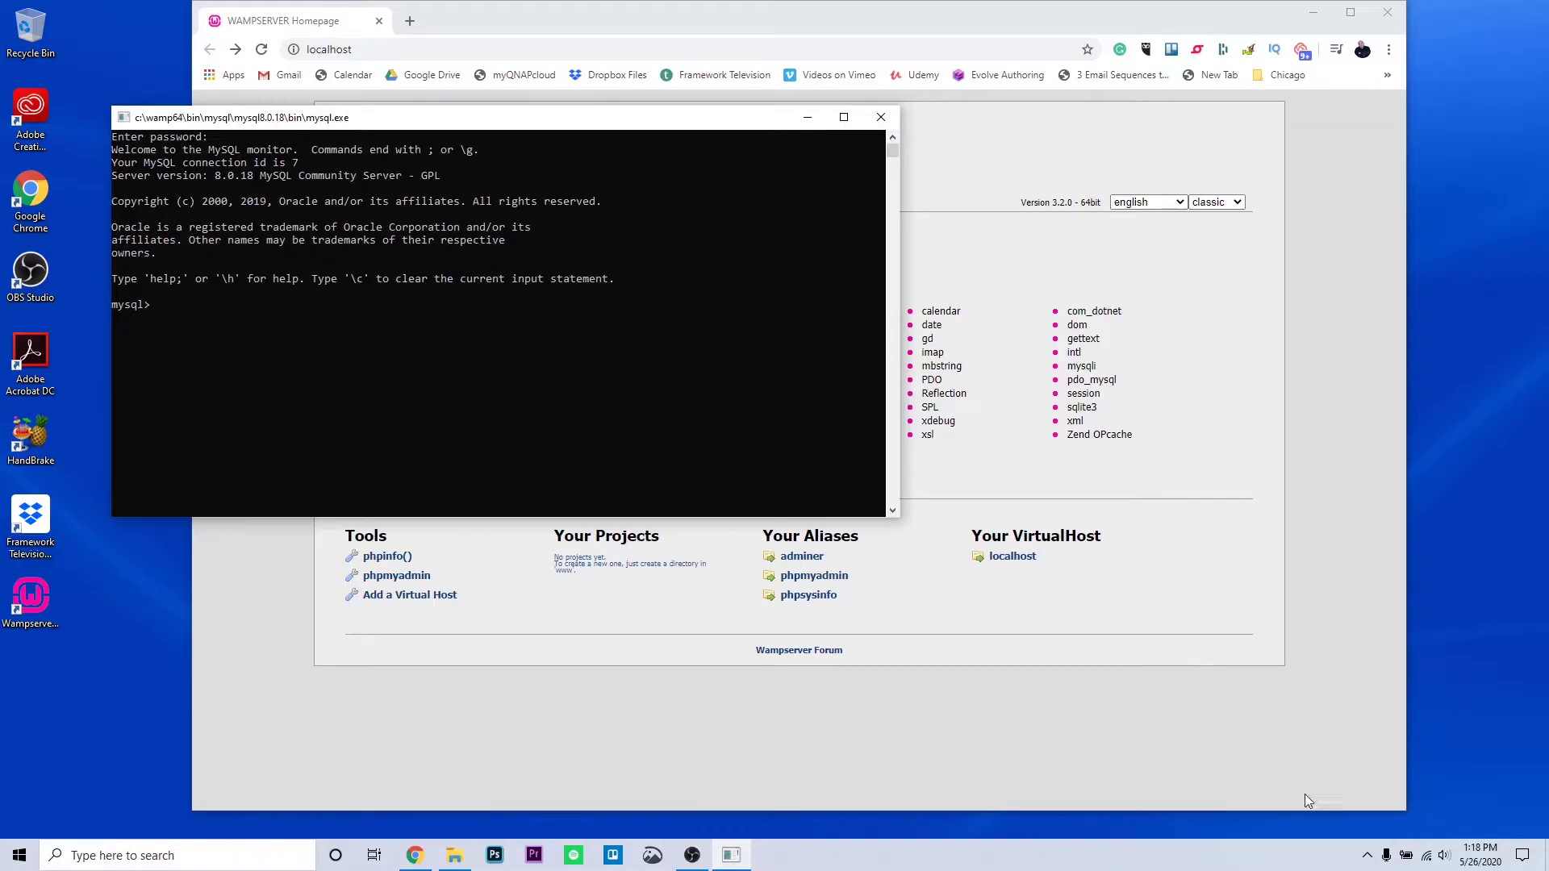
Look over WampServer's MySQL and MariaDB options, and open the www directory to locate index.php.
left_click(1367, 855)
left_click(1353, 824)
mouse_move(1406, 742)
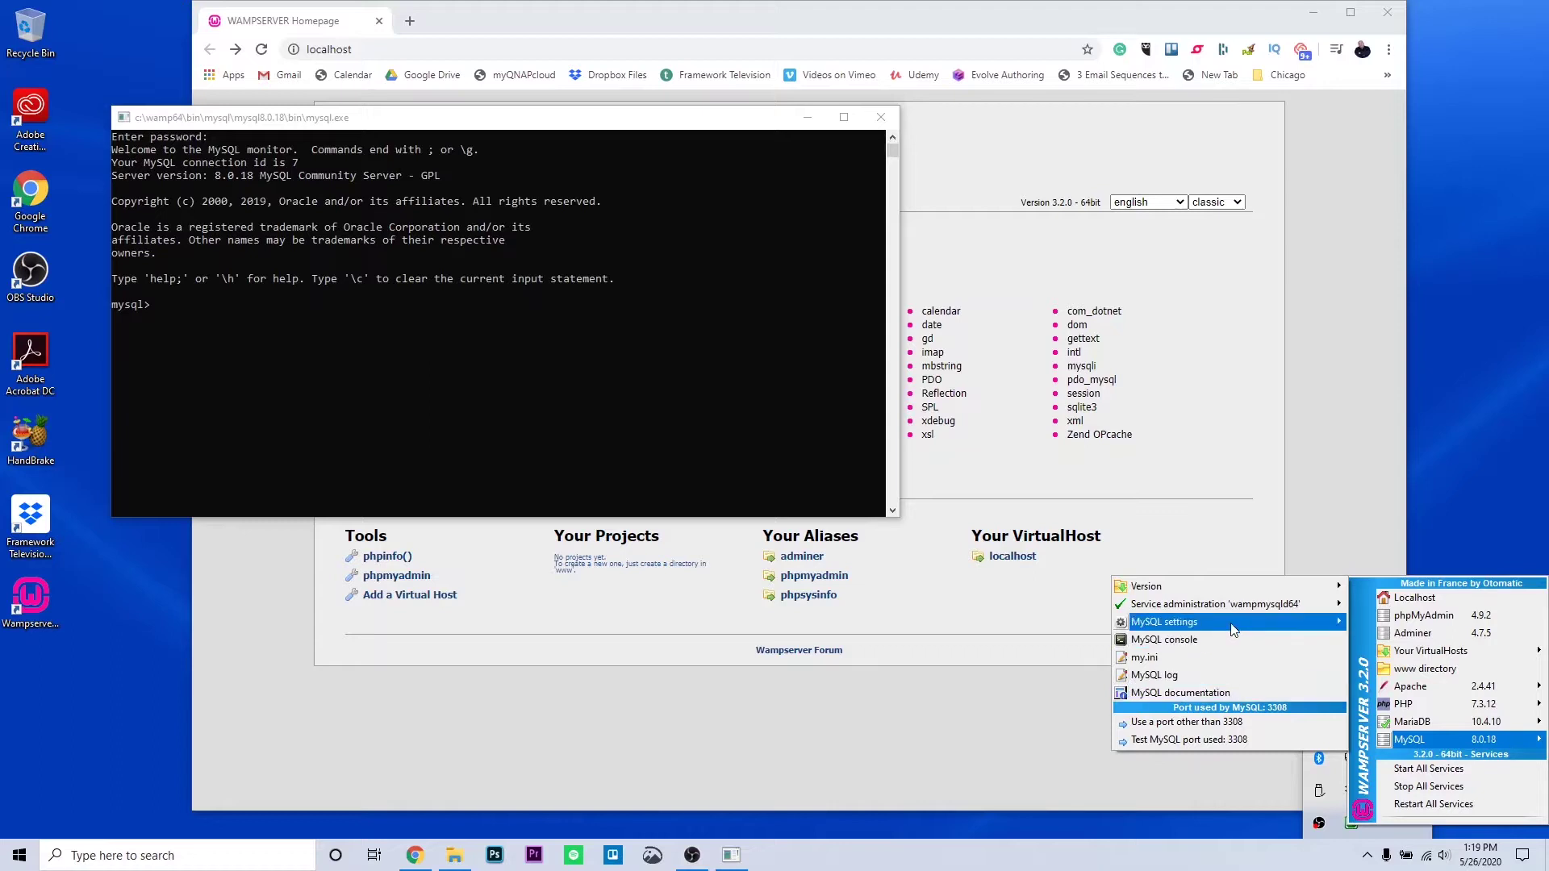
mouse_move(1232, 625)
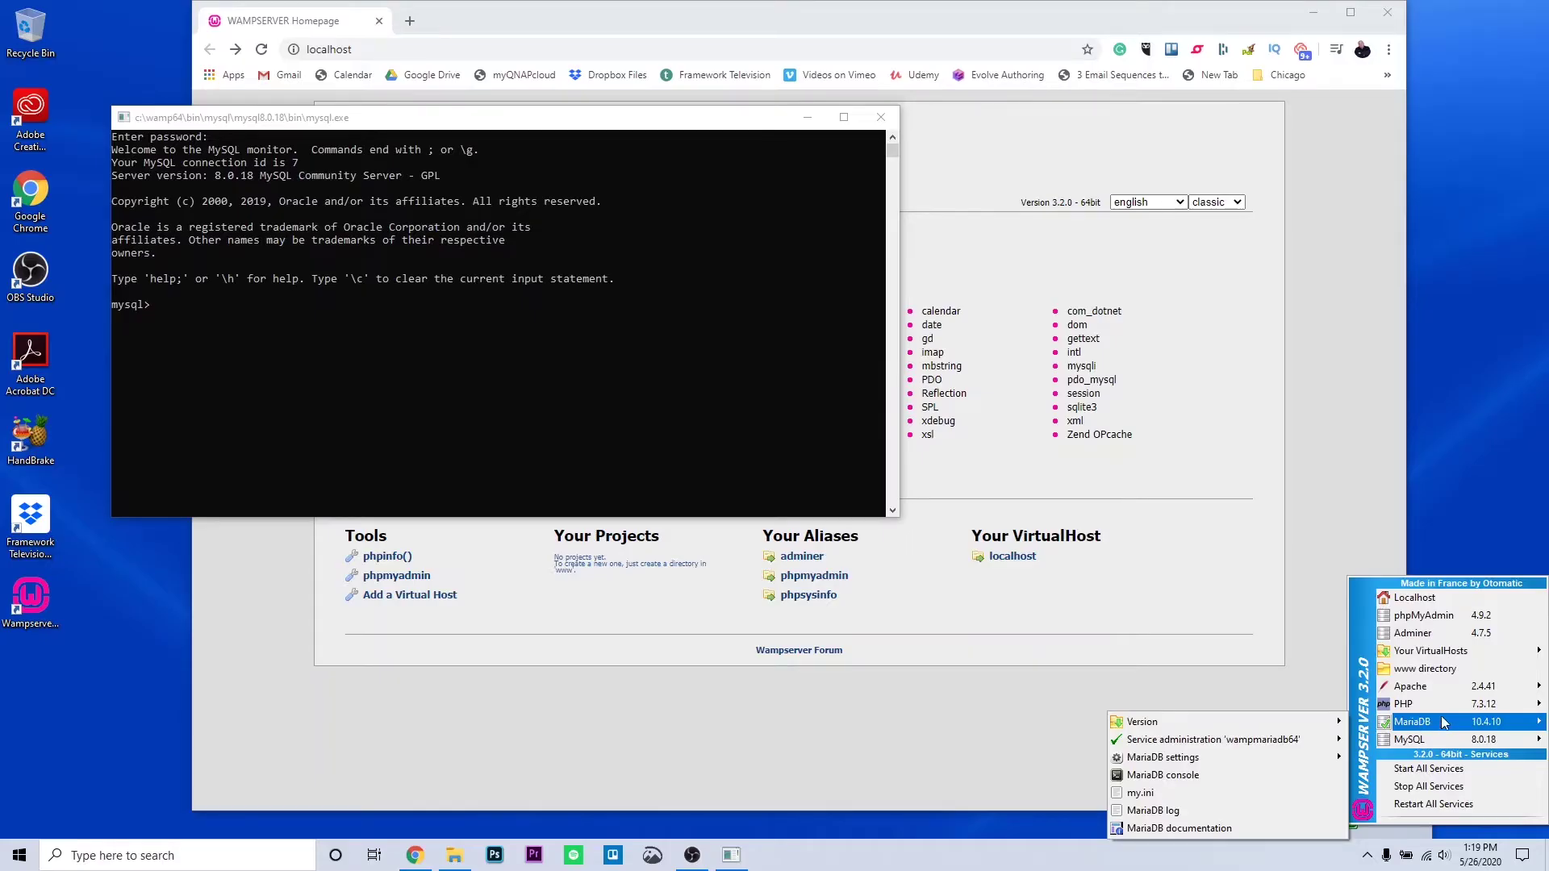
mouse_move(1451, 715)
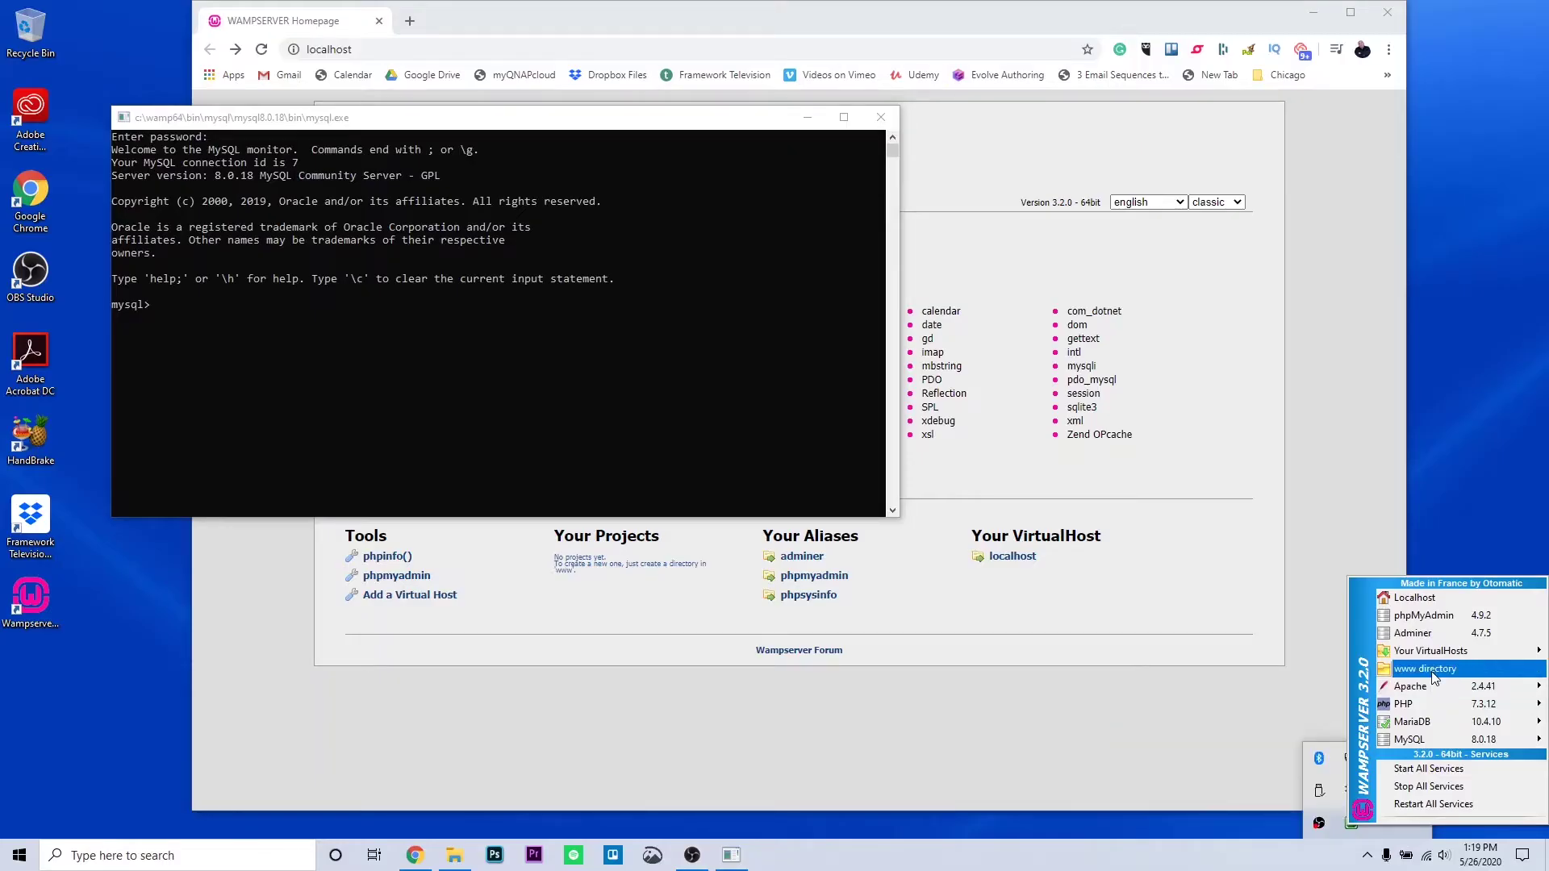
left_click(1433, 670)
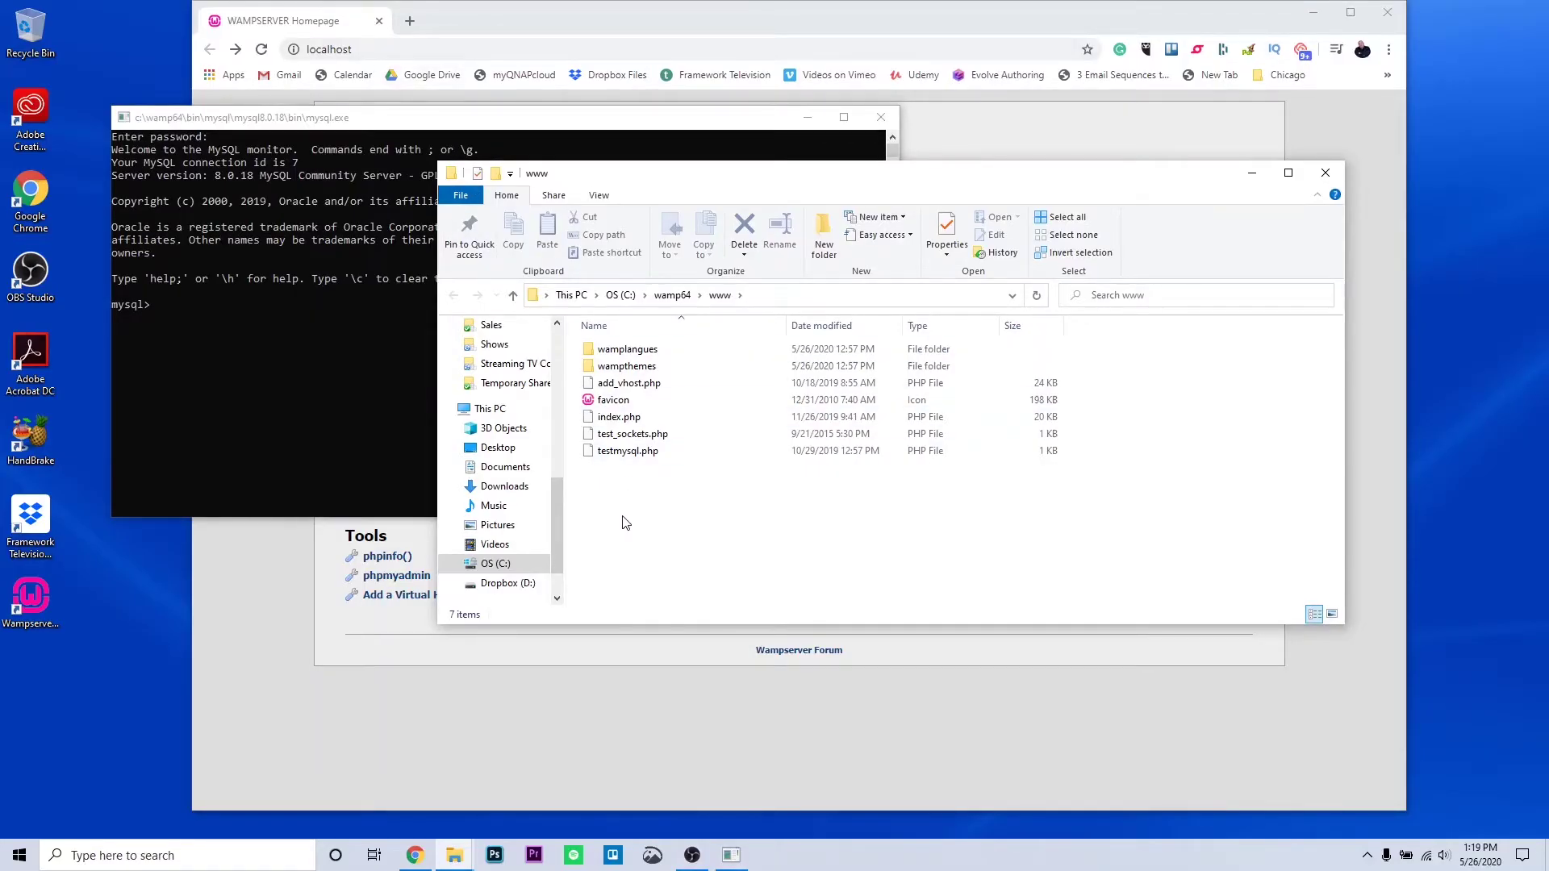
left_click(619, 420)
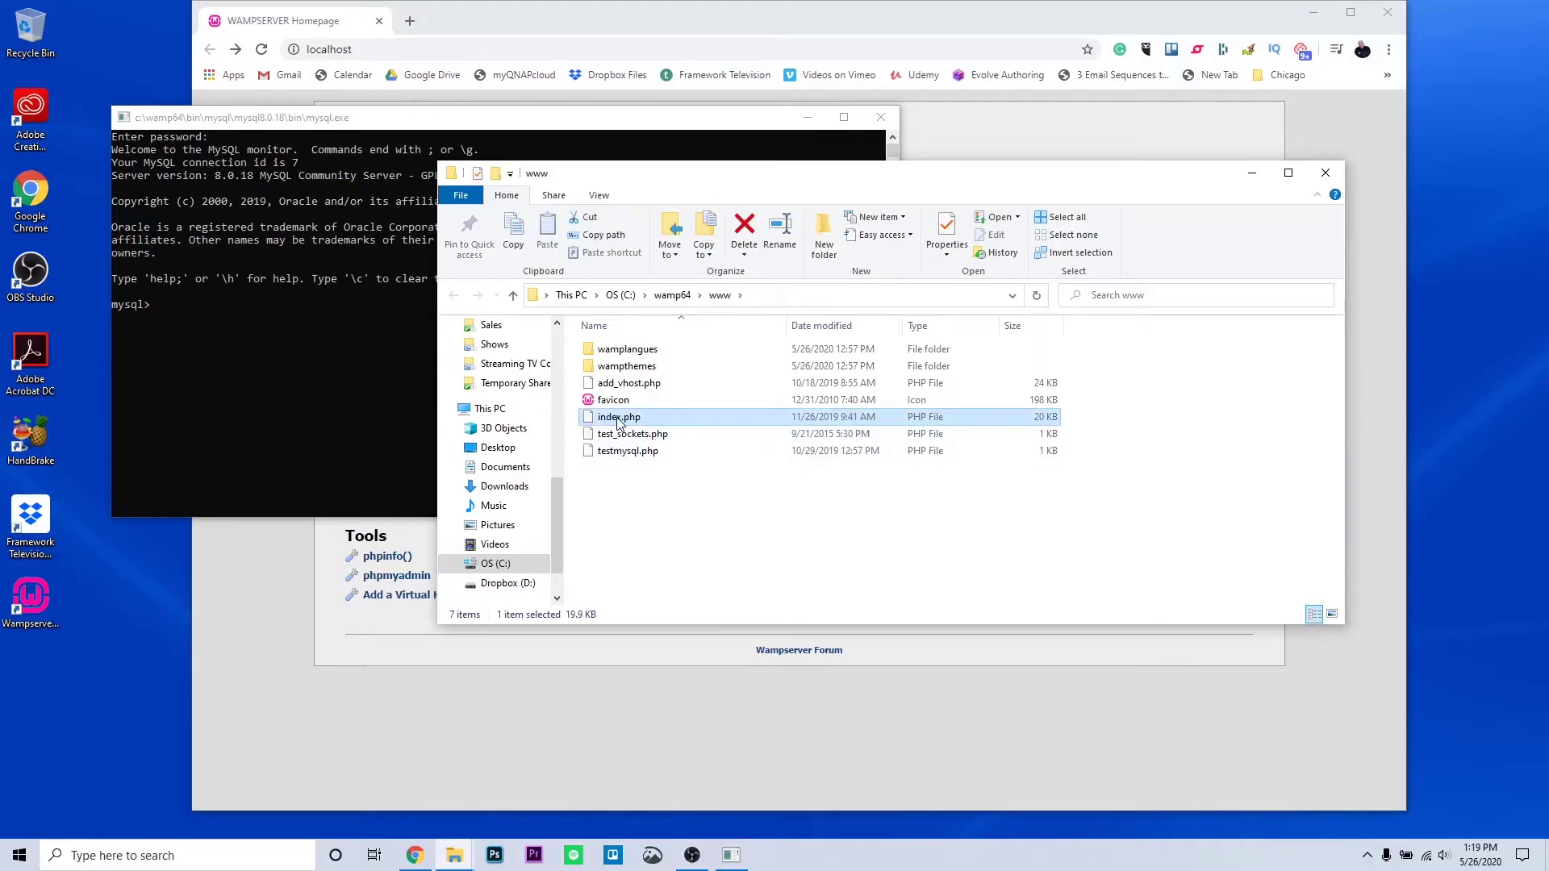
Switch back to the browser and log in to phpMyAdmin as root with MySQL as the server choice.
left_click(660, 22)
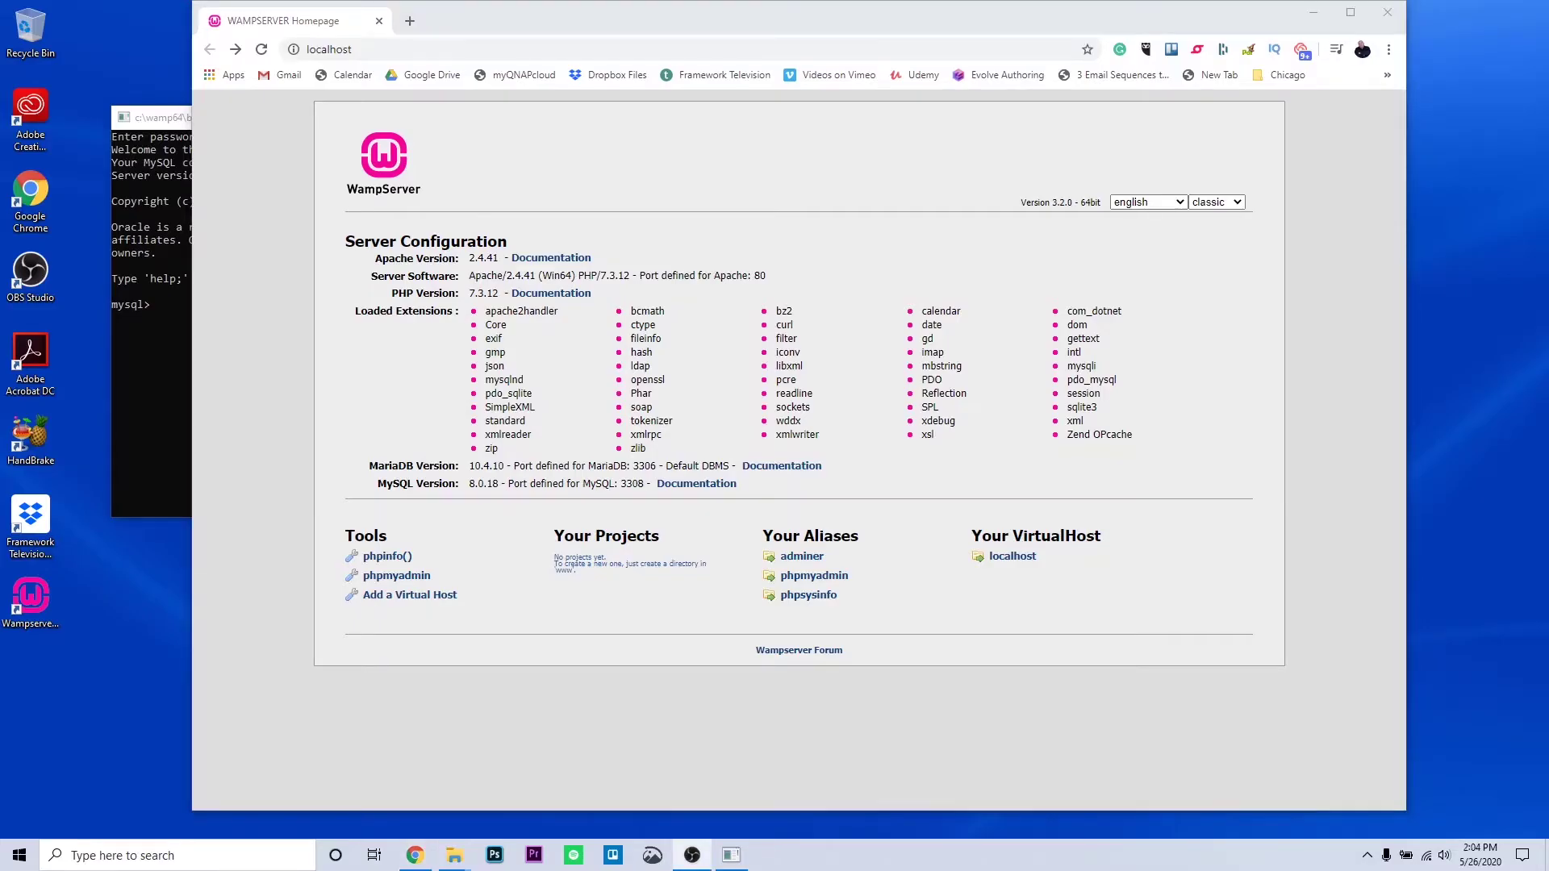
left_click(832, 579)
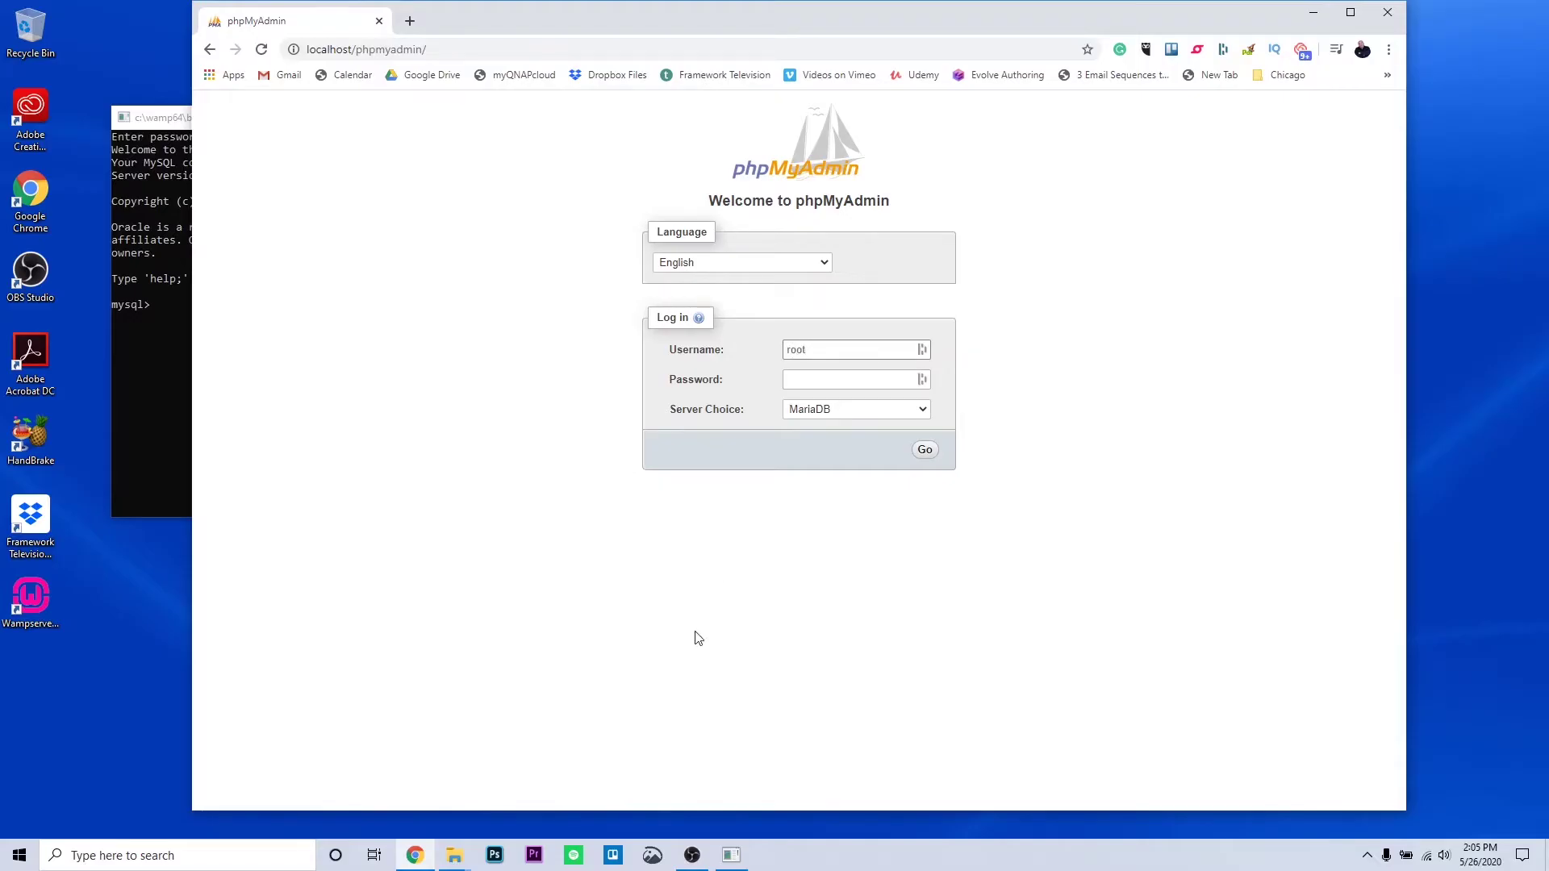
left_click(860, 412)
left_click(807, 426)
left_click(923, 450)
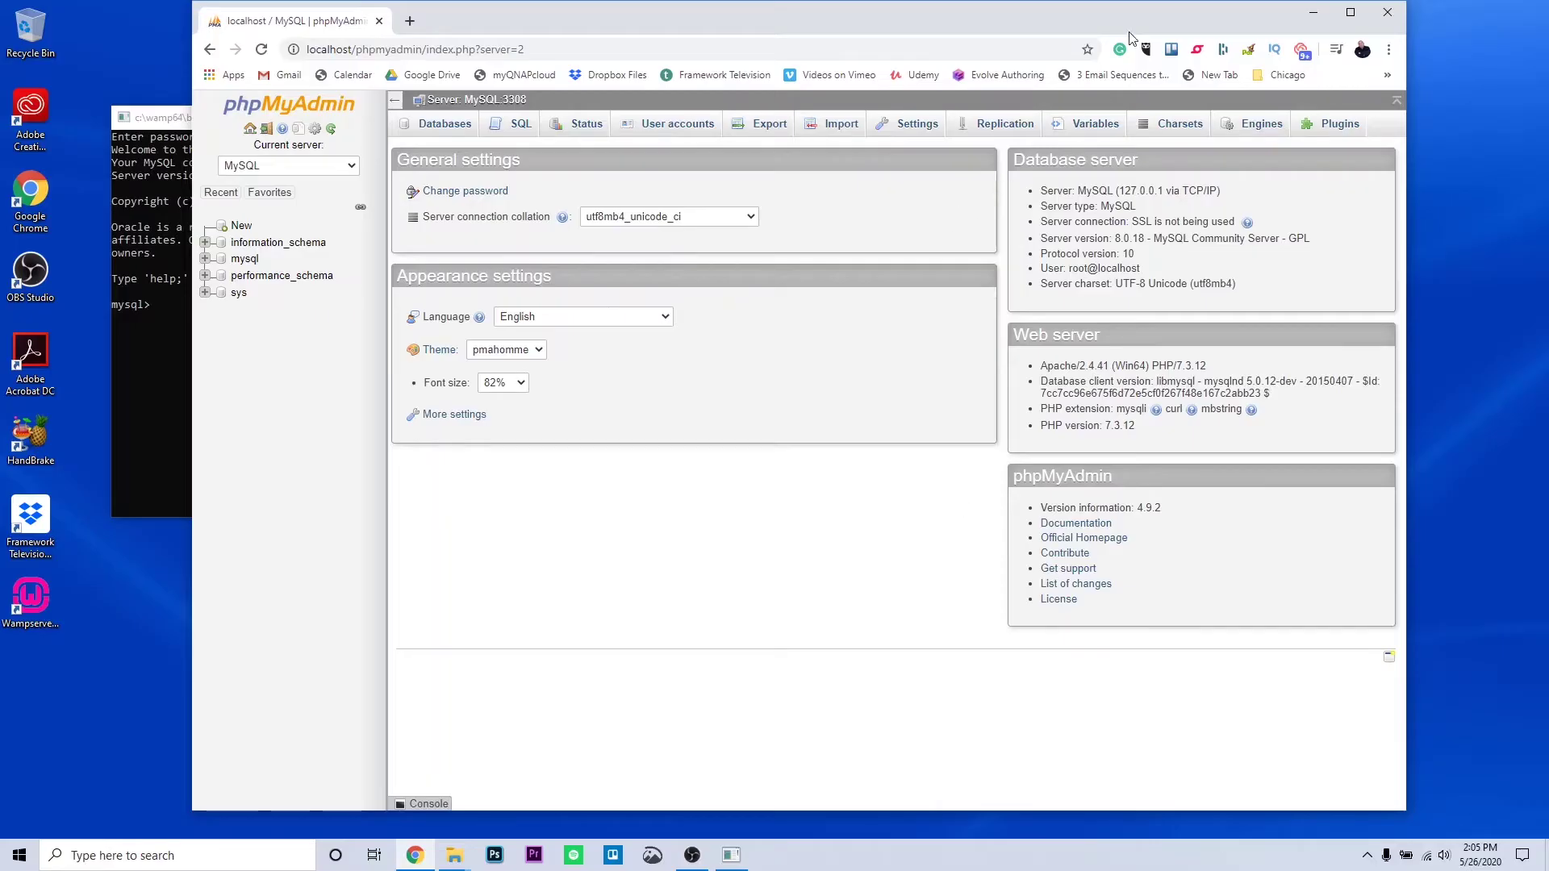
Maximize the browser window and look over the database servers offered in phpMyAdmin, keeping MySQL.
double_click(1151, 23)
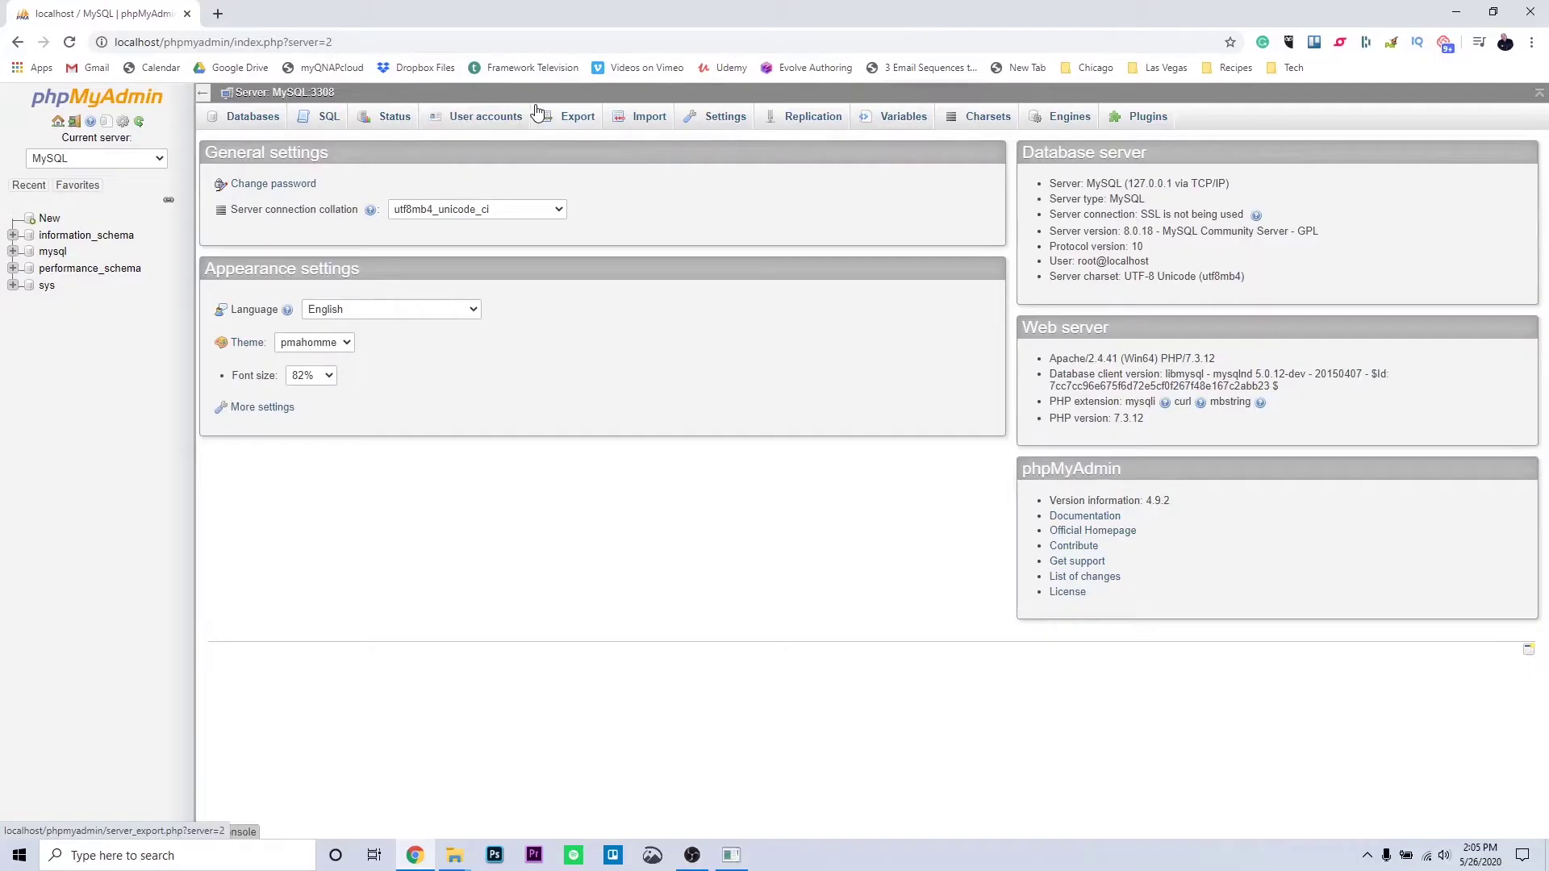
left_click(158, 159)
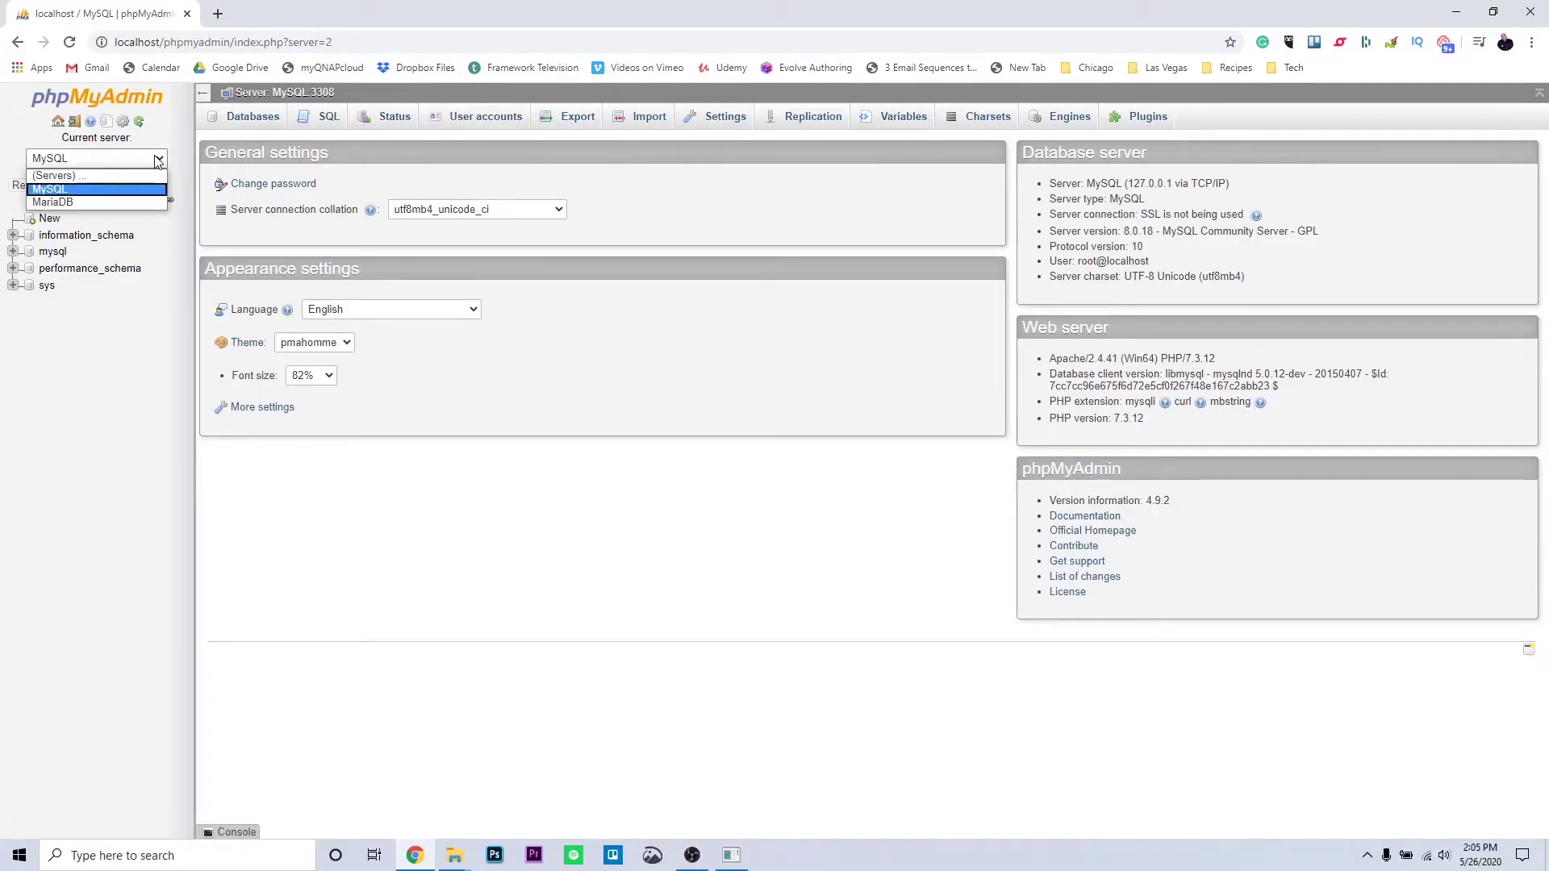
left_click(158, 160)
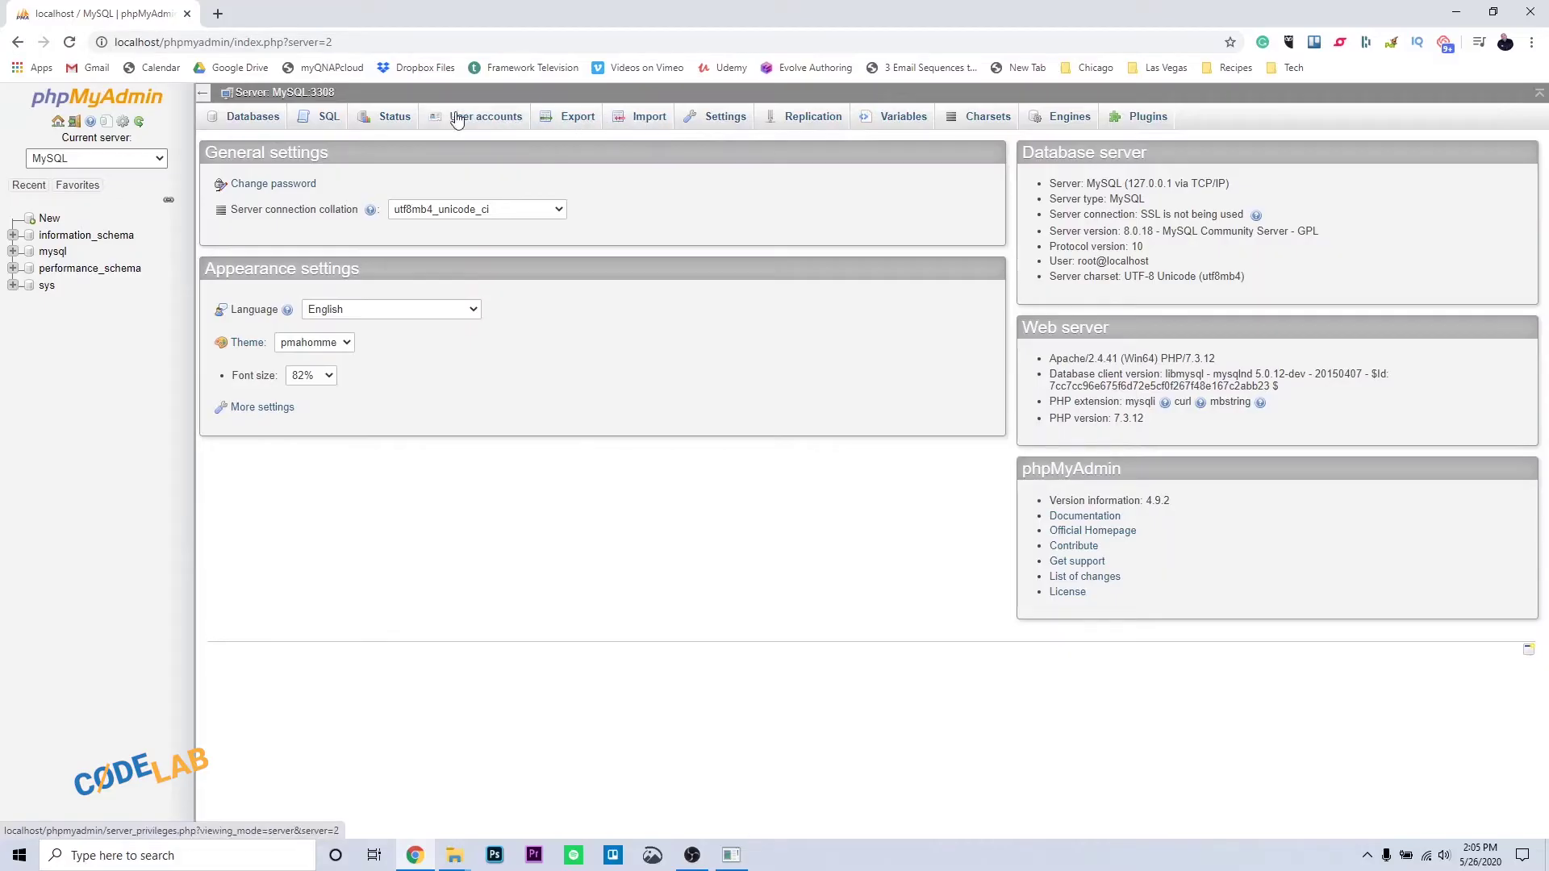
Create a database named music with the utf8mb4_0900_ai_ci collation and return to the phpMyAdmin home page.
left_click(250, 126)
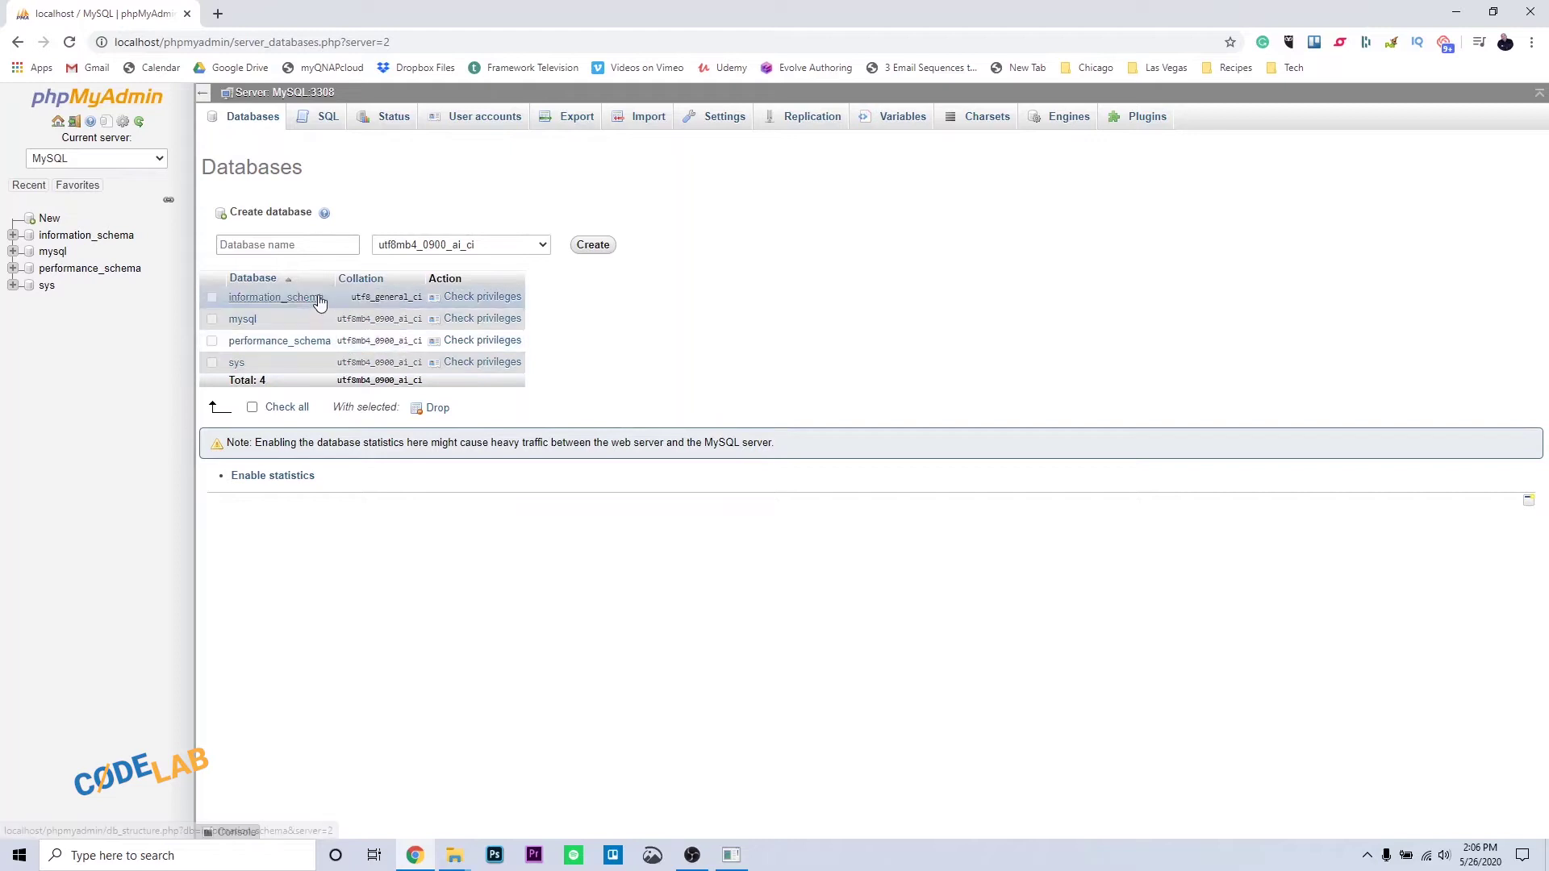
left_click(298, 246)
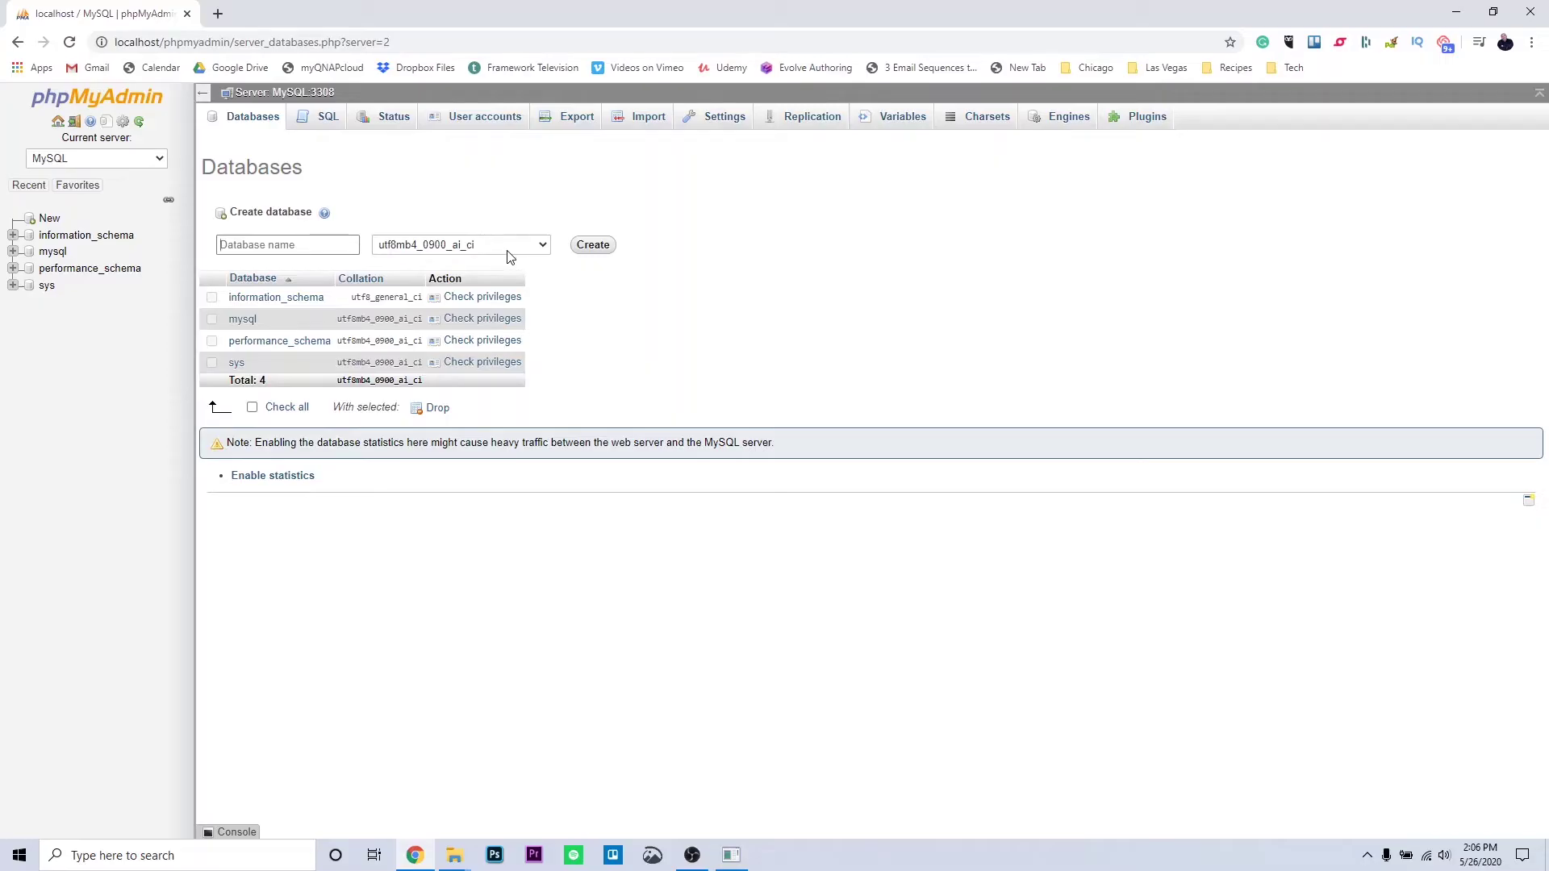
type("music")
left_click(499, 252)
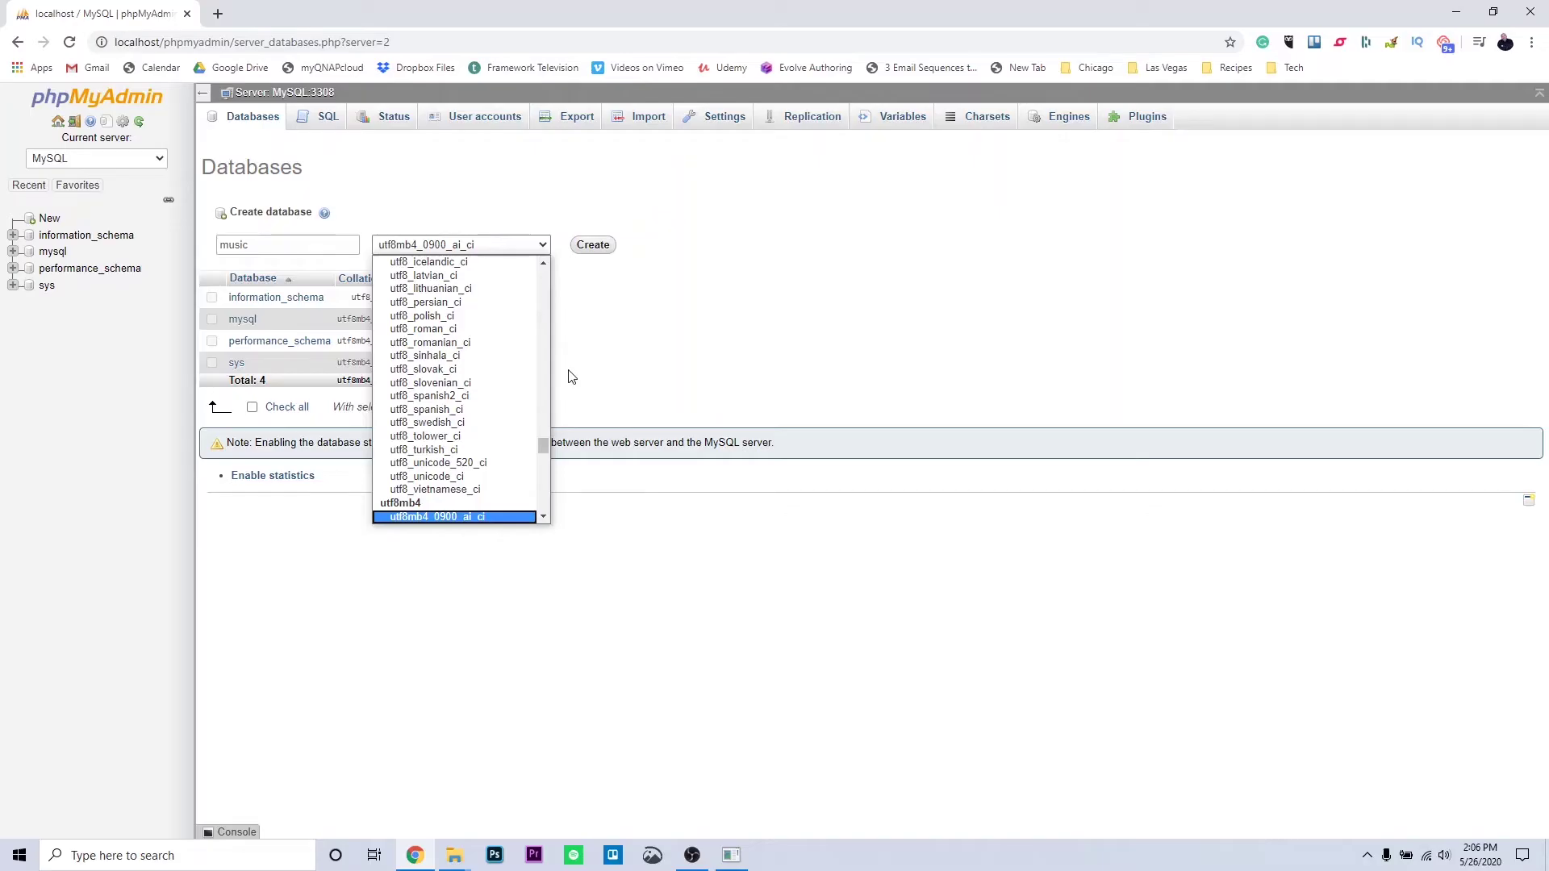
left_click(592, 360)
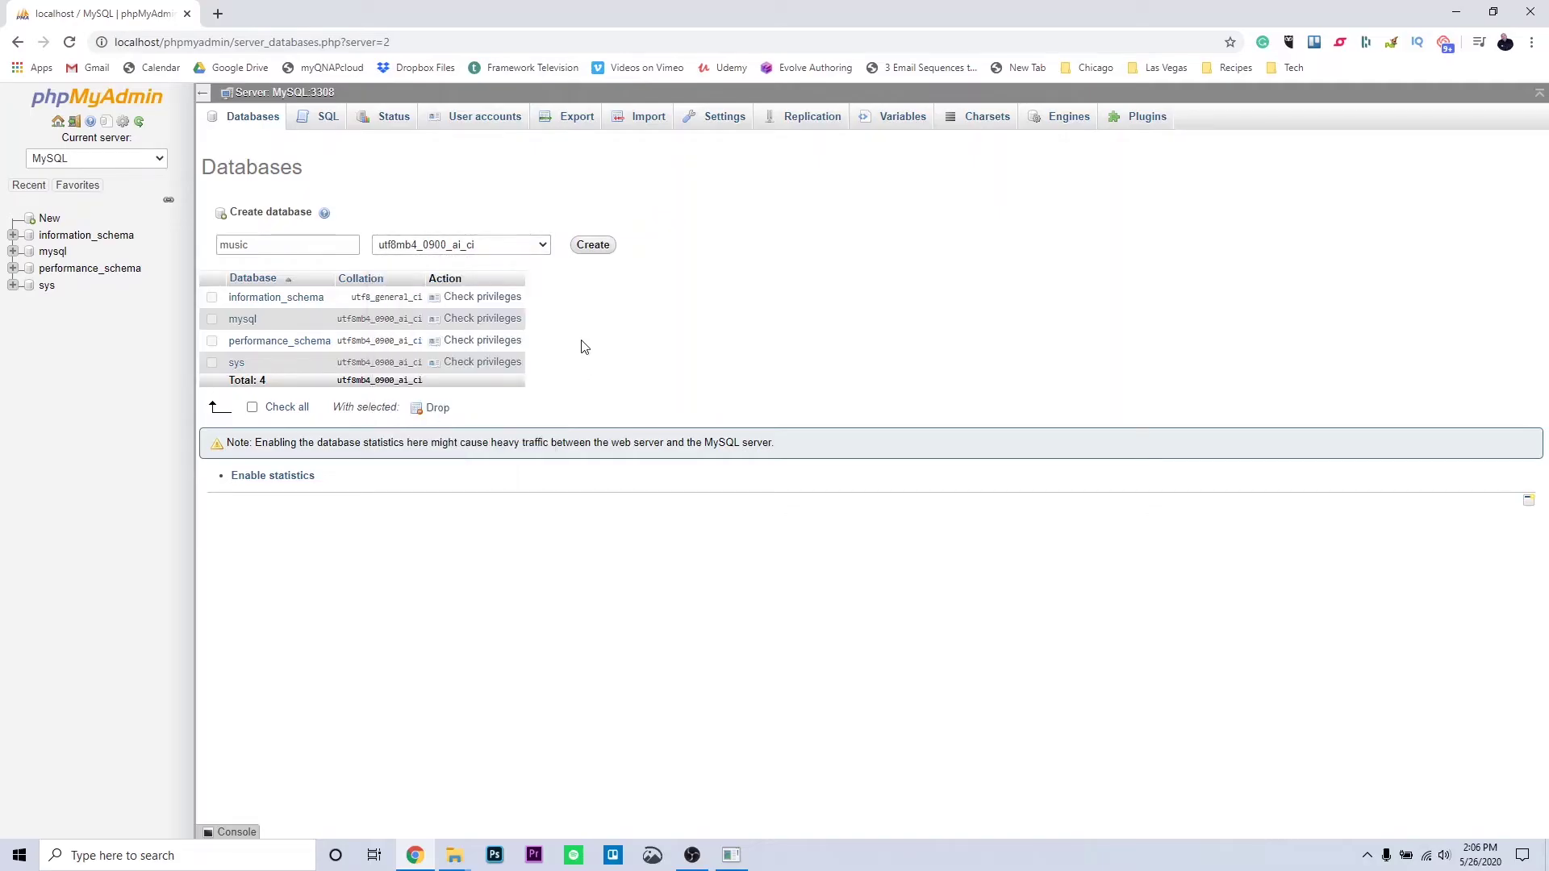
left_click(592, 247)
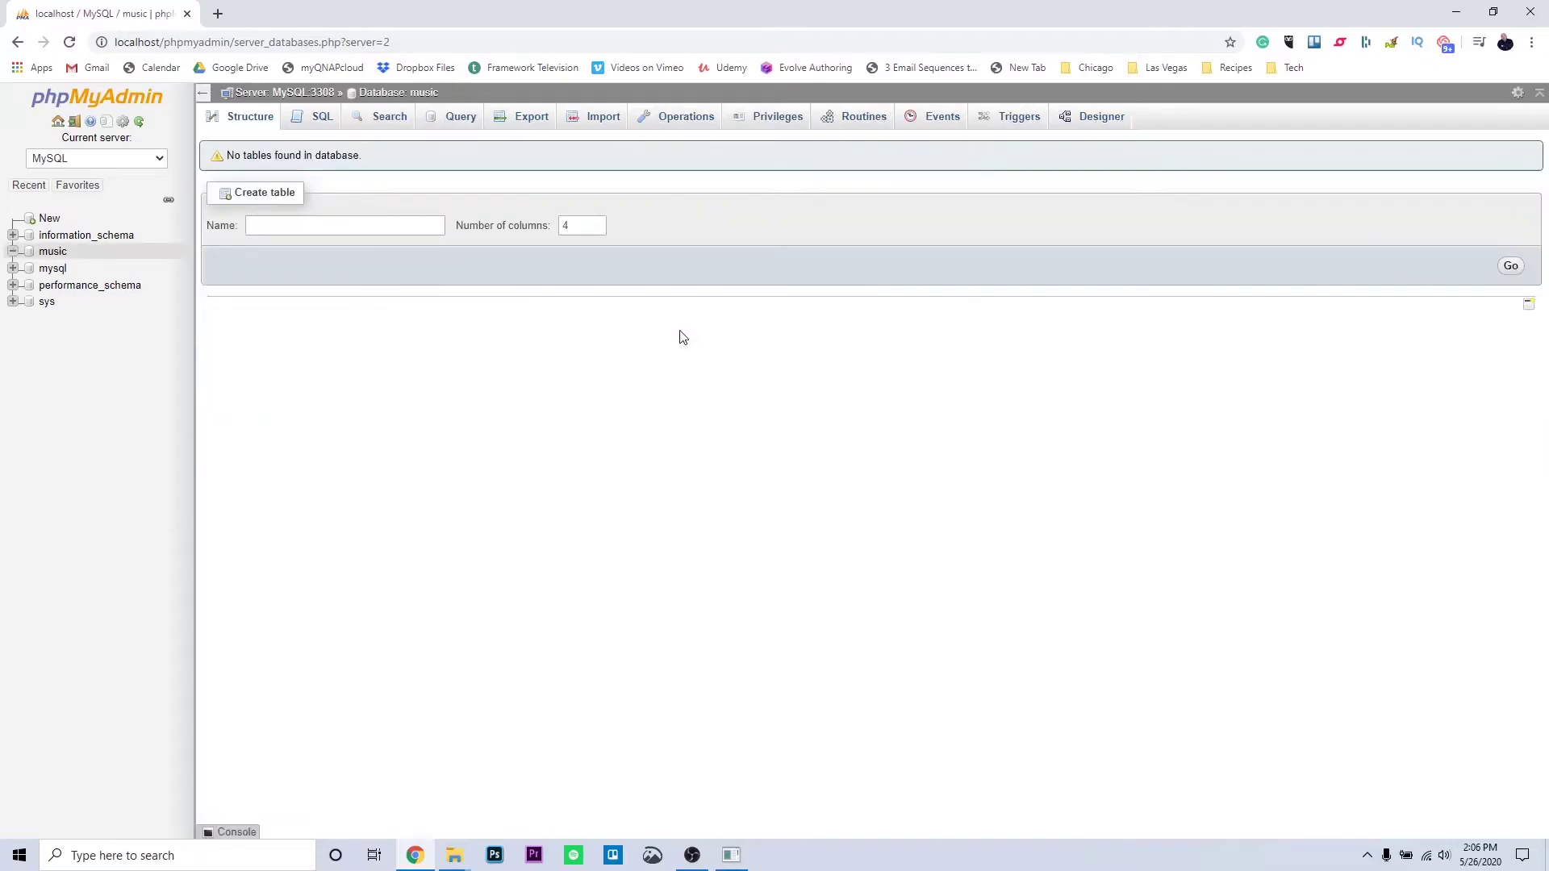
left_click(52, 253)
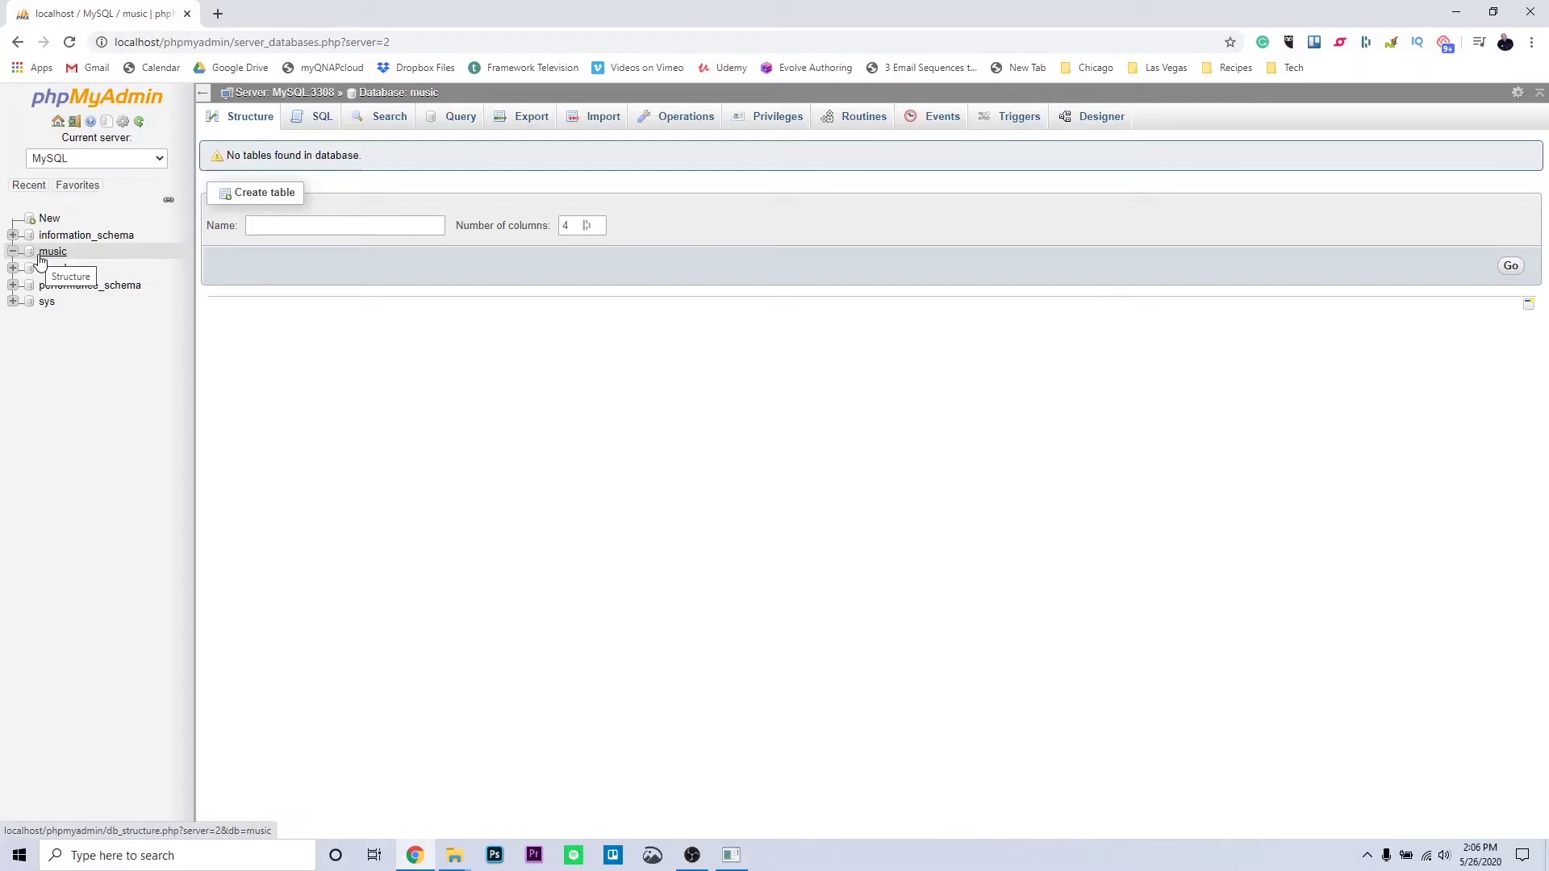
left_click(91, 99)
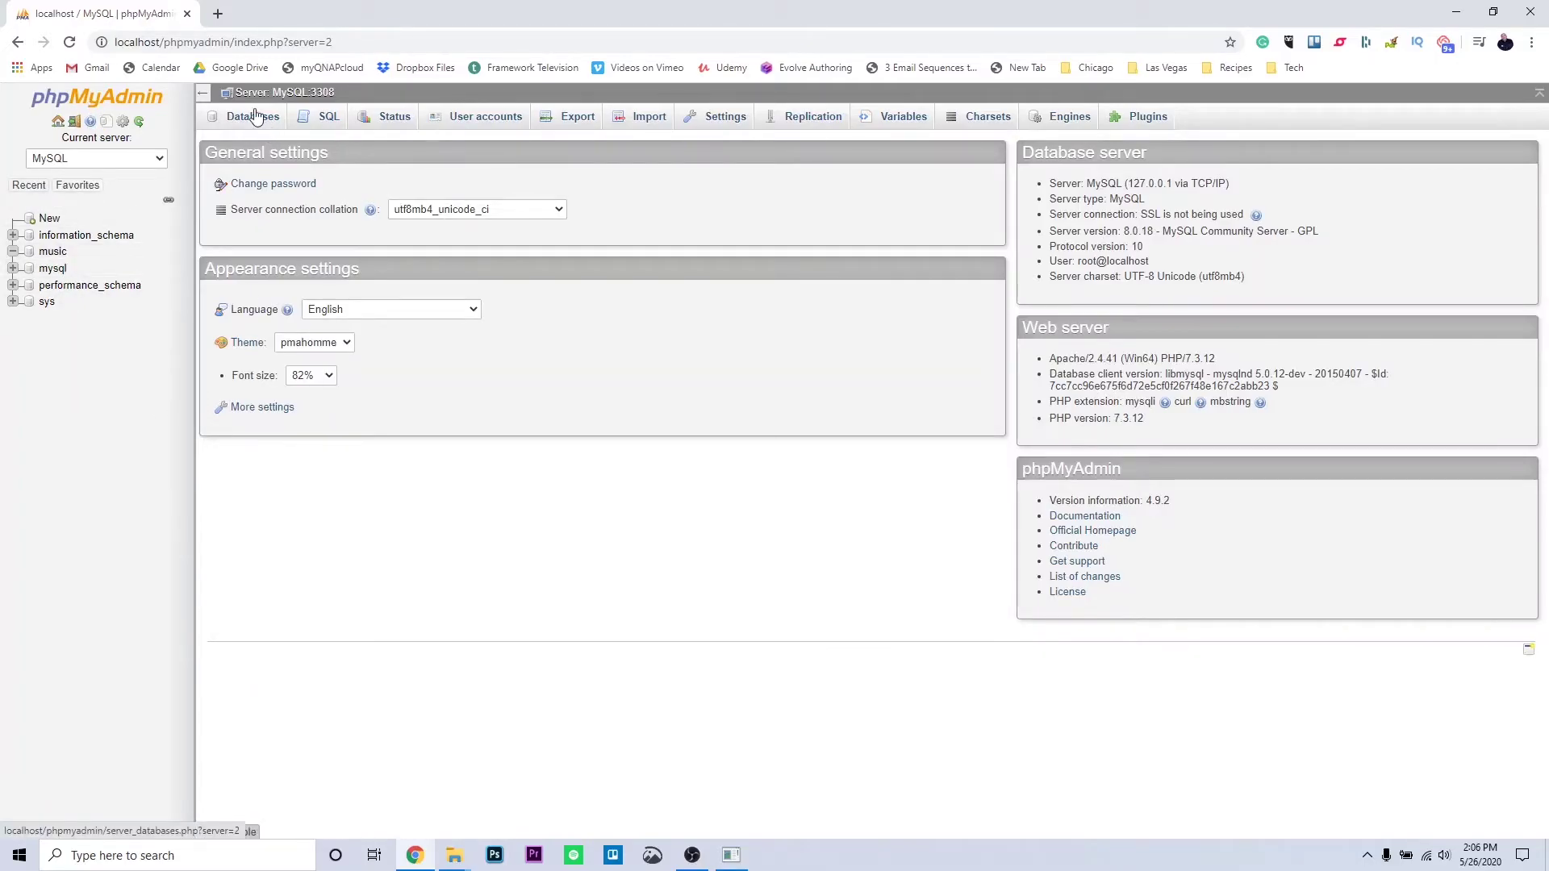
Enter "SELECT * FROM" in the server's SQL query editor and erase it again.
left_click(317, 119)
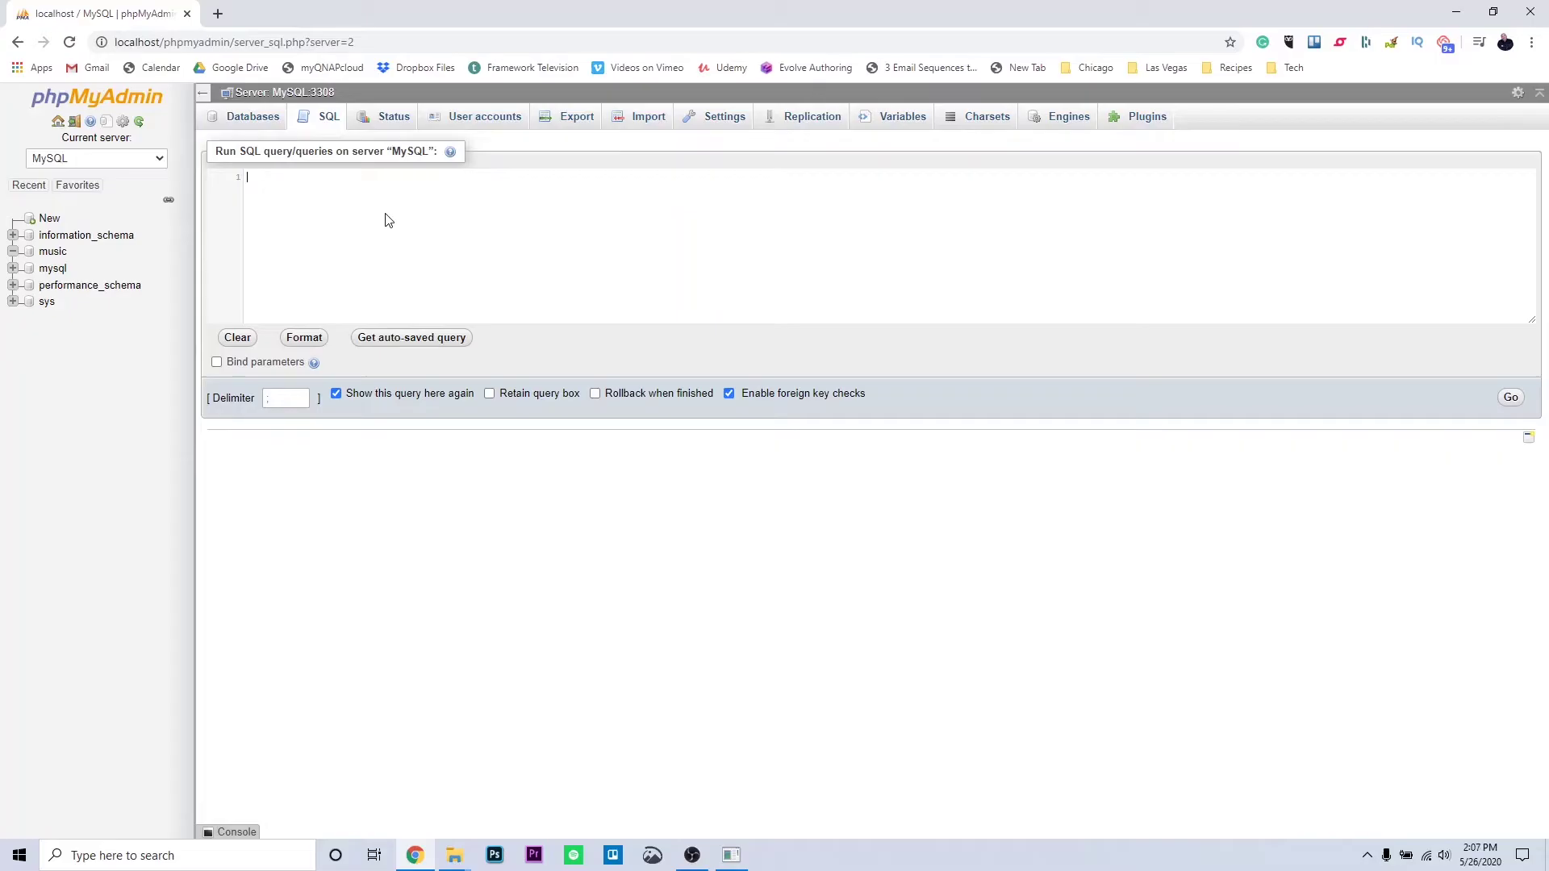
type("SELECT * FROM")
key("BackSpace")
key("BackSpace")
key("BackSpace")
key("BackSpace")
key("BackSpace")
key("BackSpace")
key("BackSpace")
key("BackSpace")
key("BackSpace")
key("BackSpace")
key("BackSpace")
key("BackSpace")
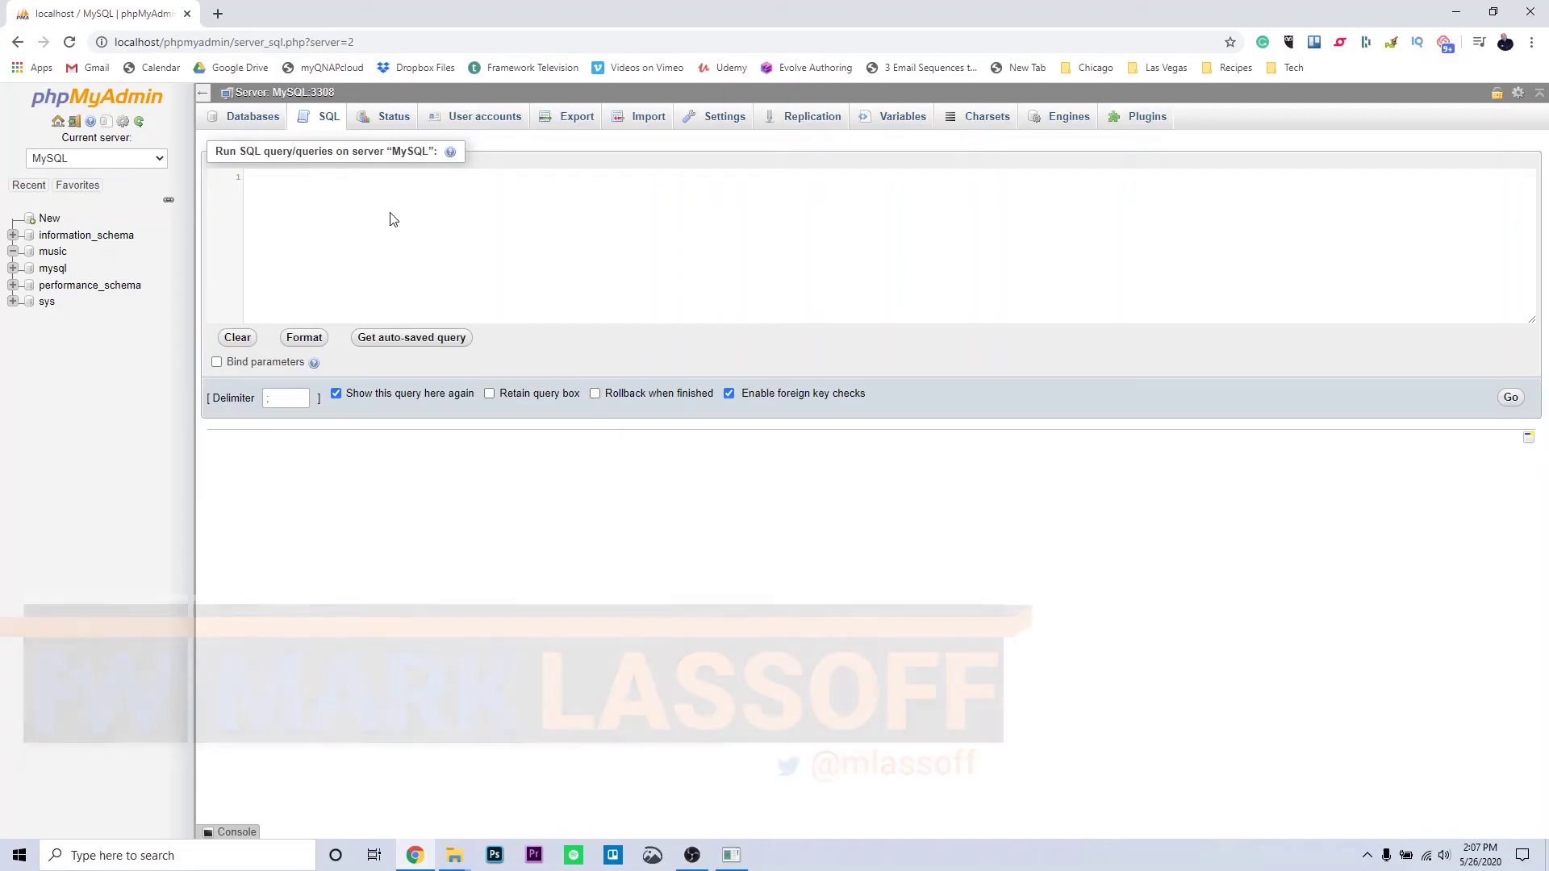
Leave the SQL editor without saving and view the server status and the user accounts overview.
left_click(397, 123)
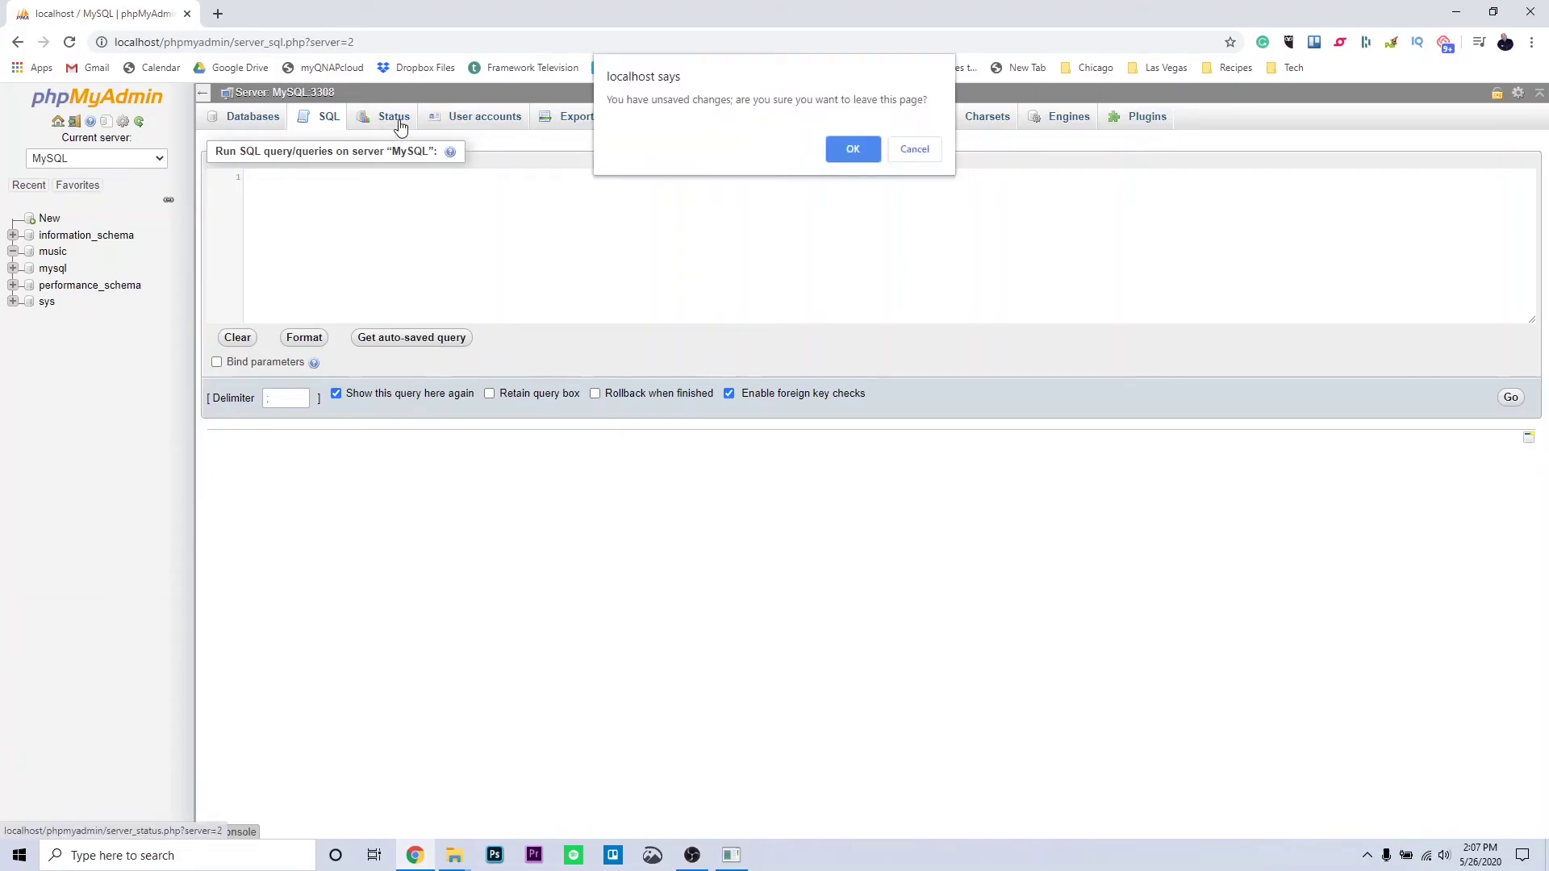
left_click(839, 150)
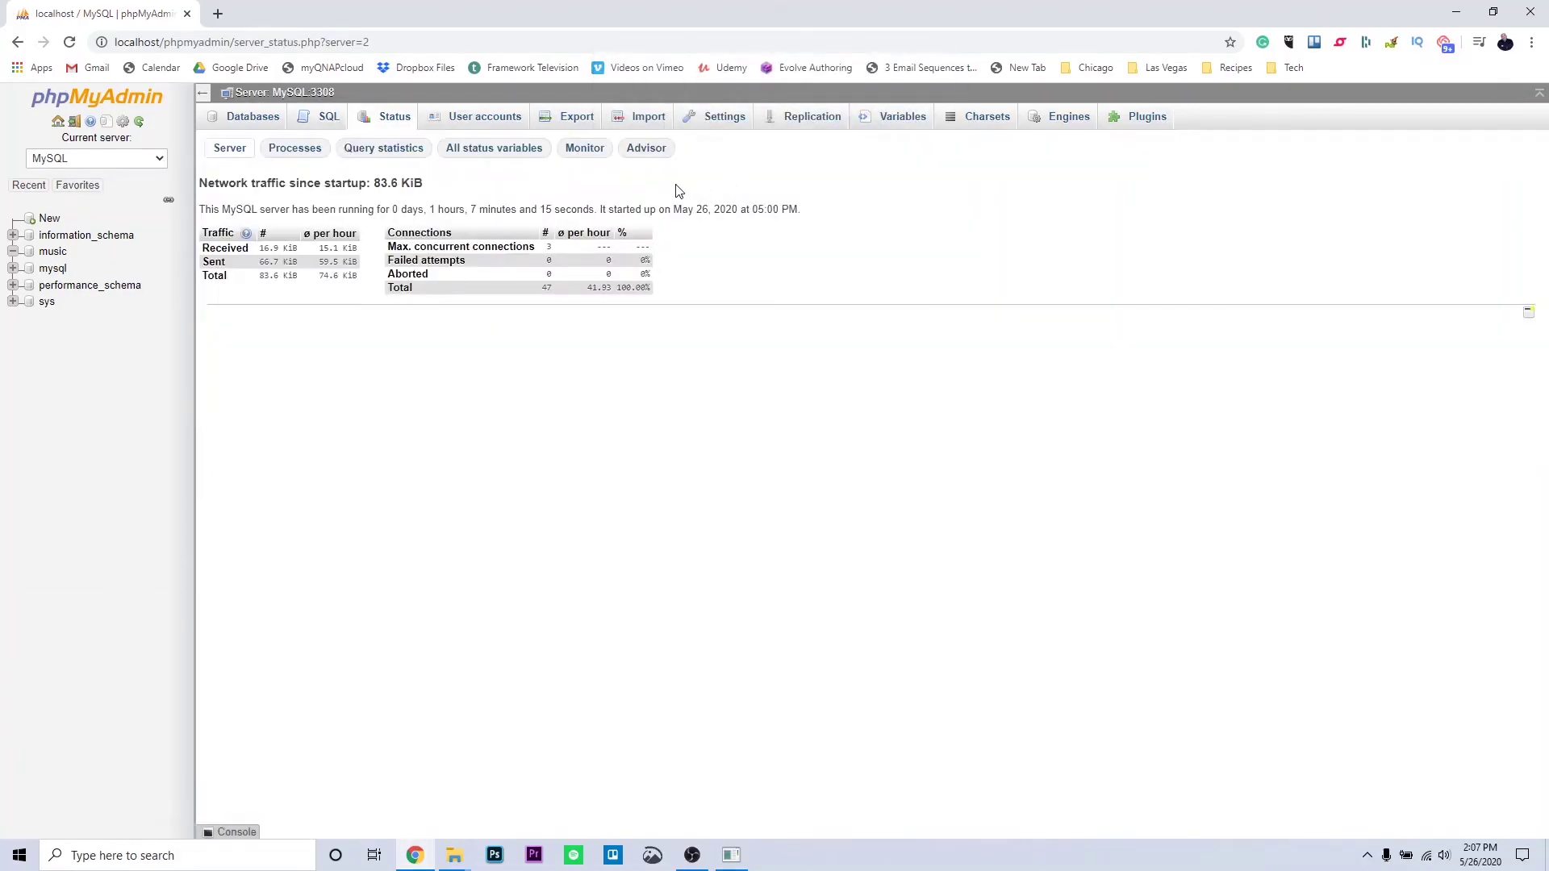
left_click(495, 119)
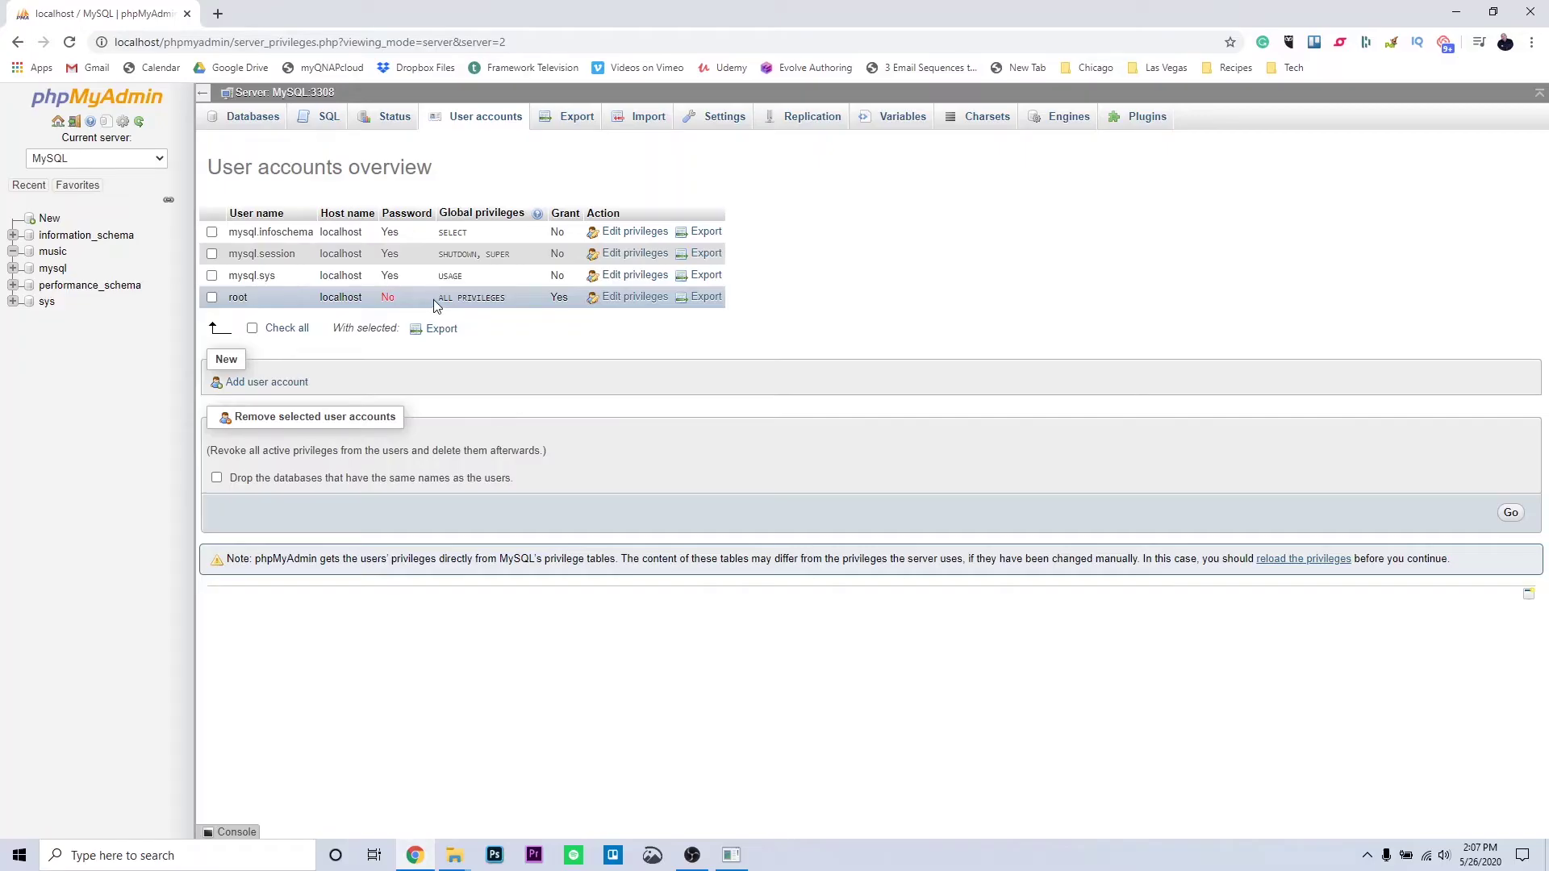
Examine the export formats available for the server's databases, keeping SQL as the format.
left_click(560, 121)
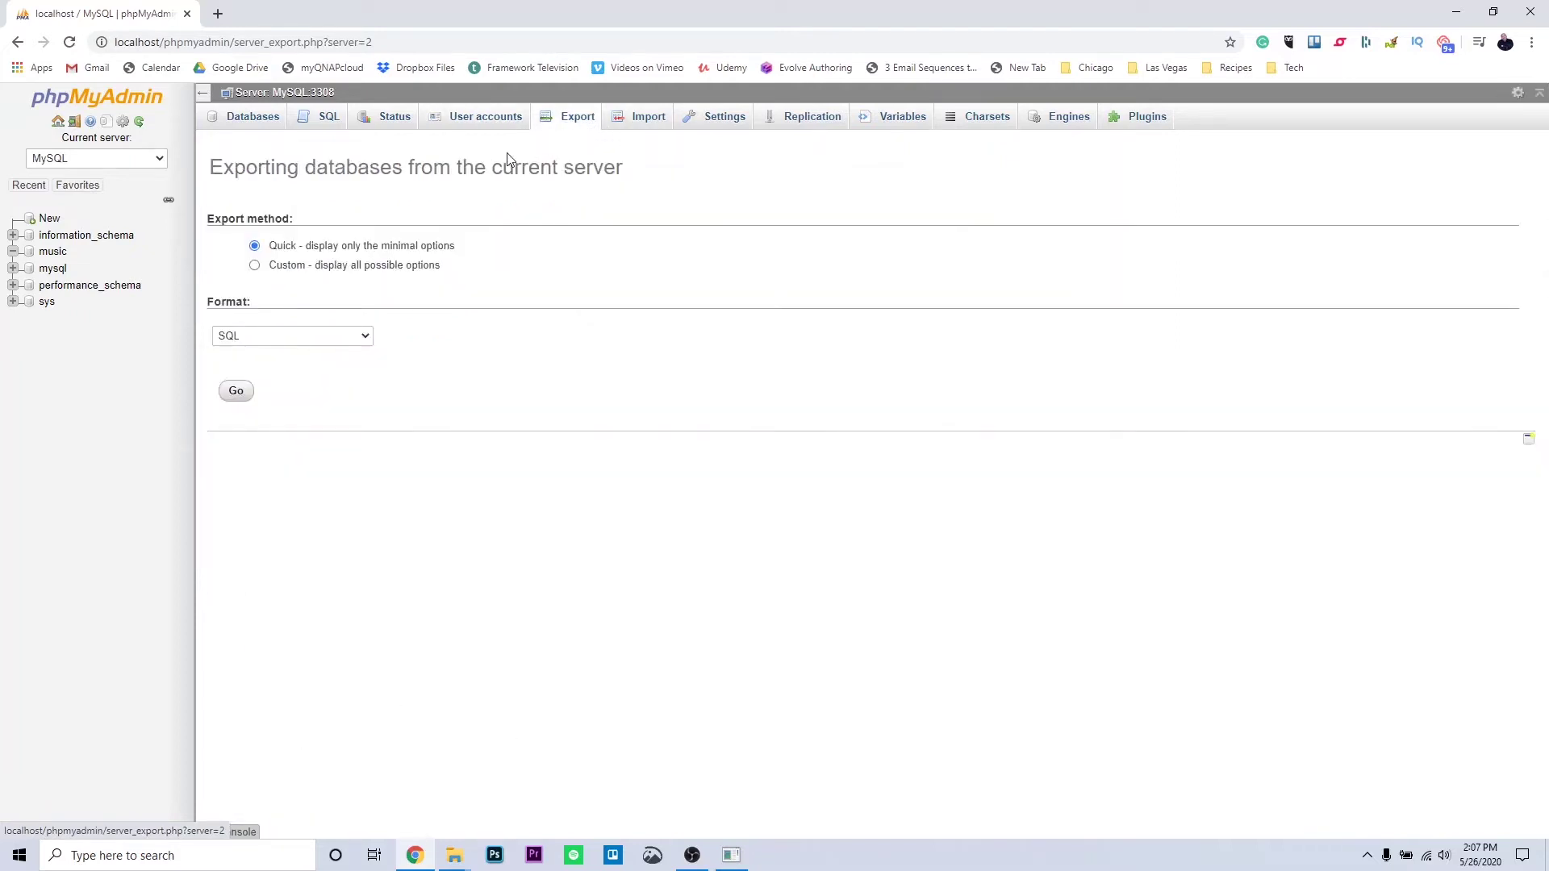
left_click(367, 337)
left_click(452, 336)
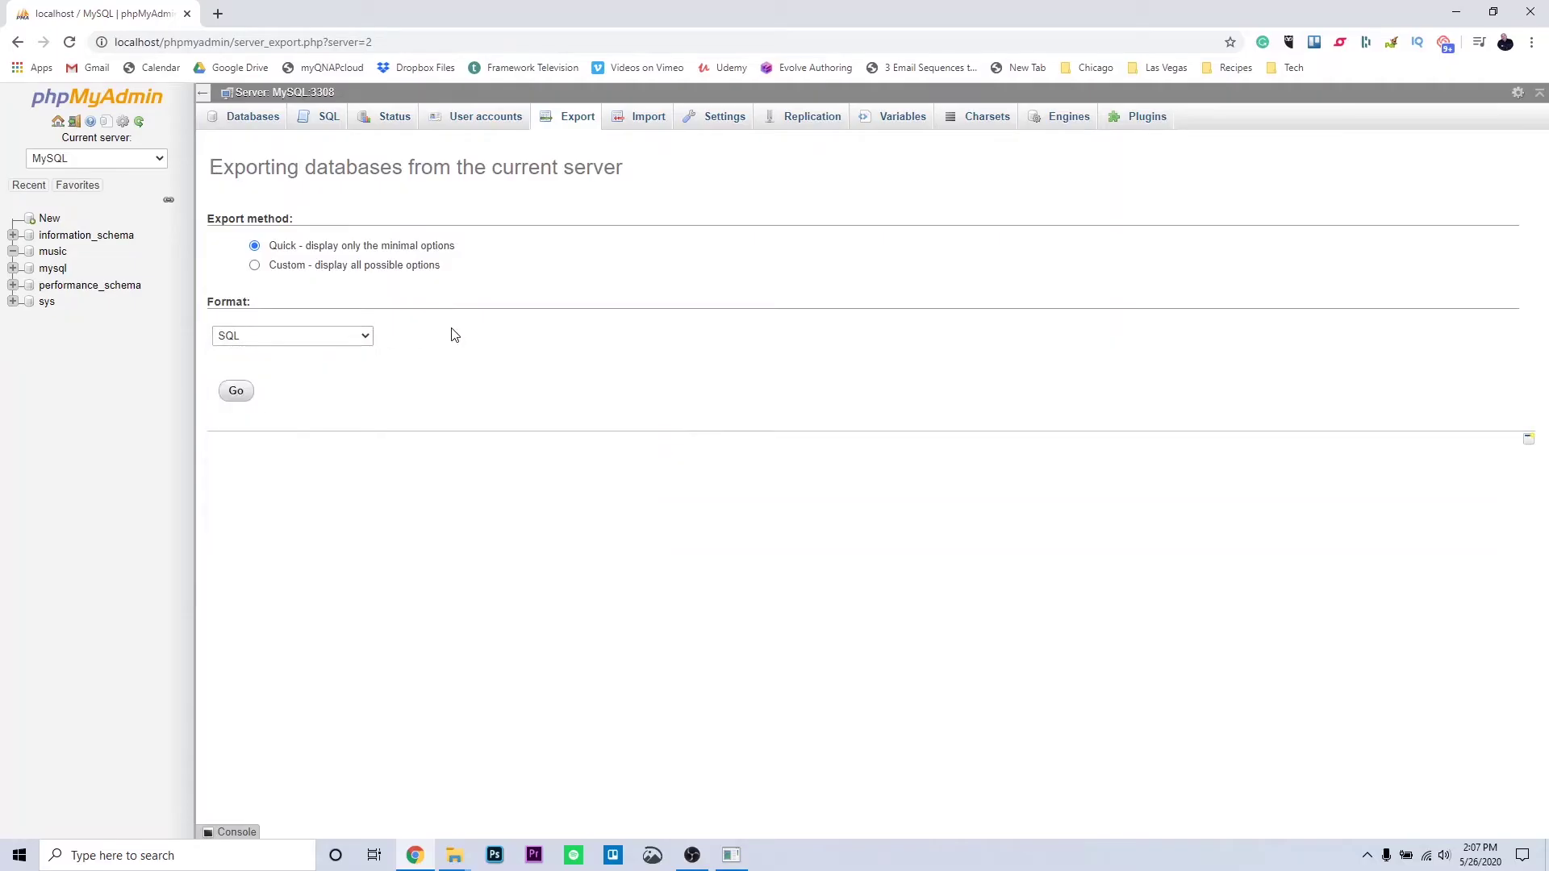
left_click(355, 339)
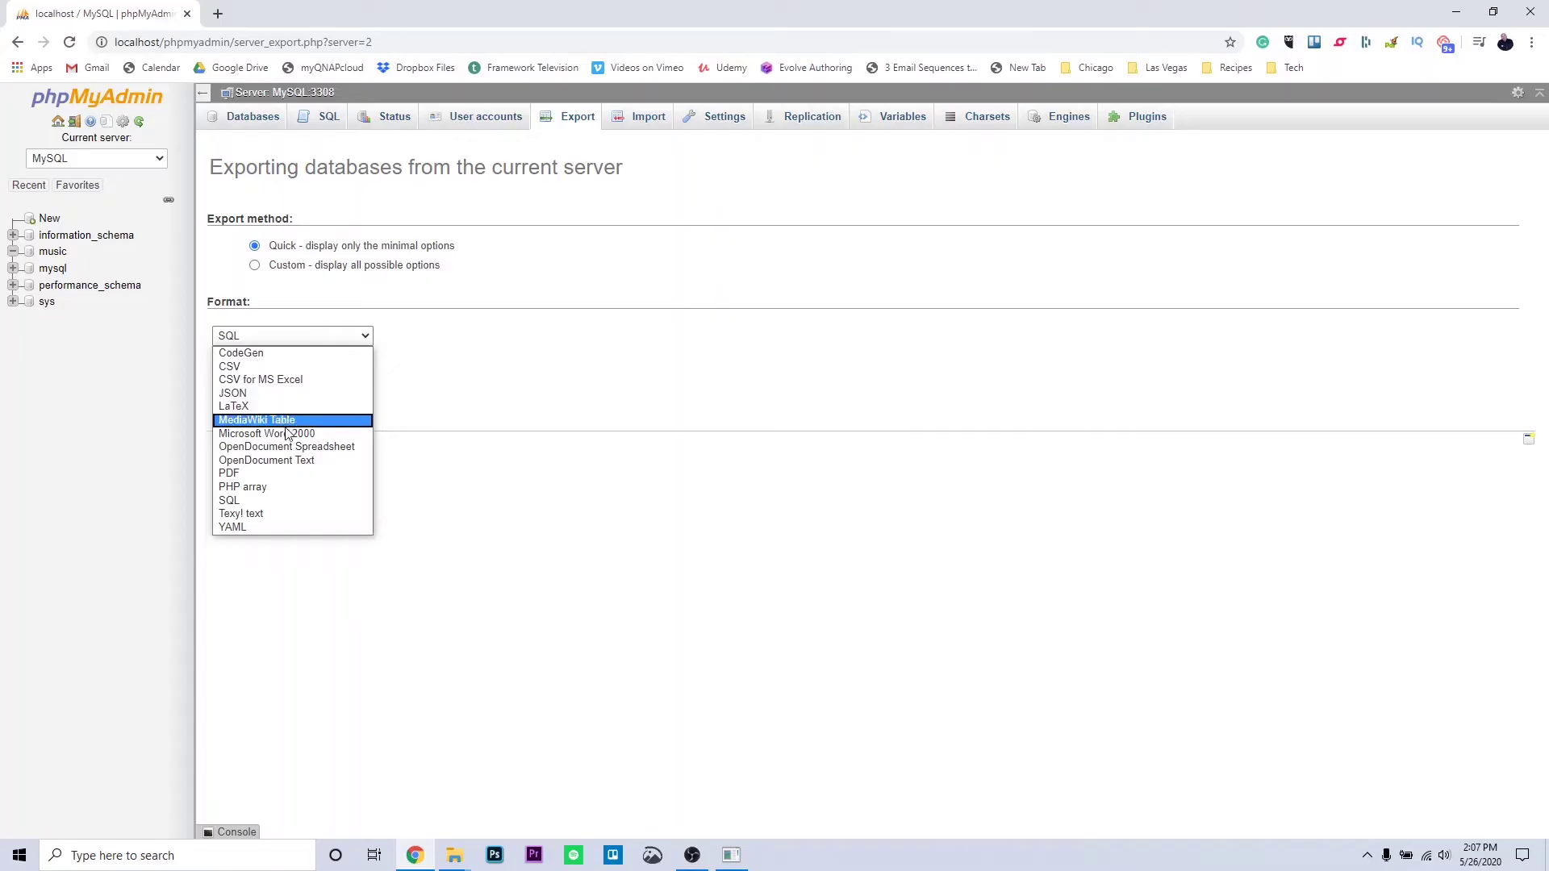
left_click(288, 501)
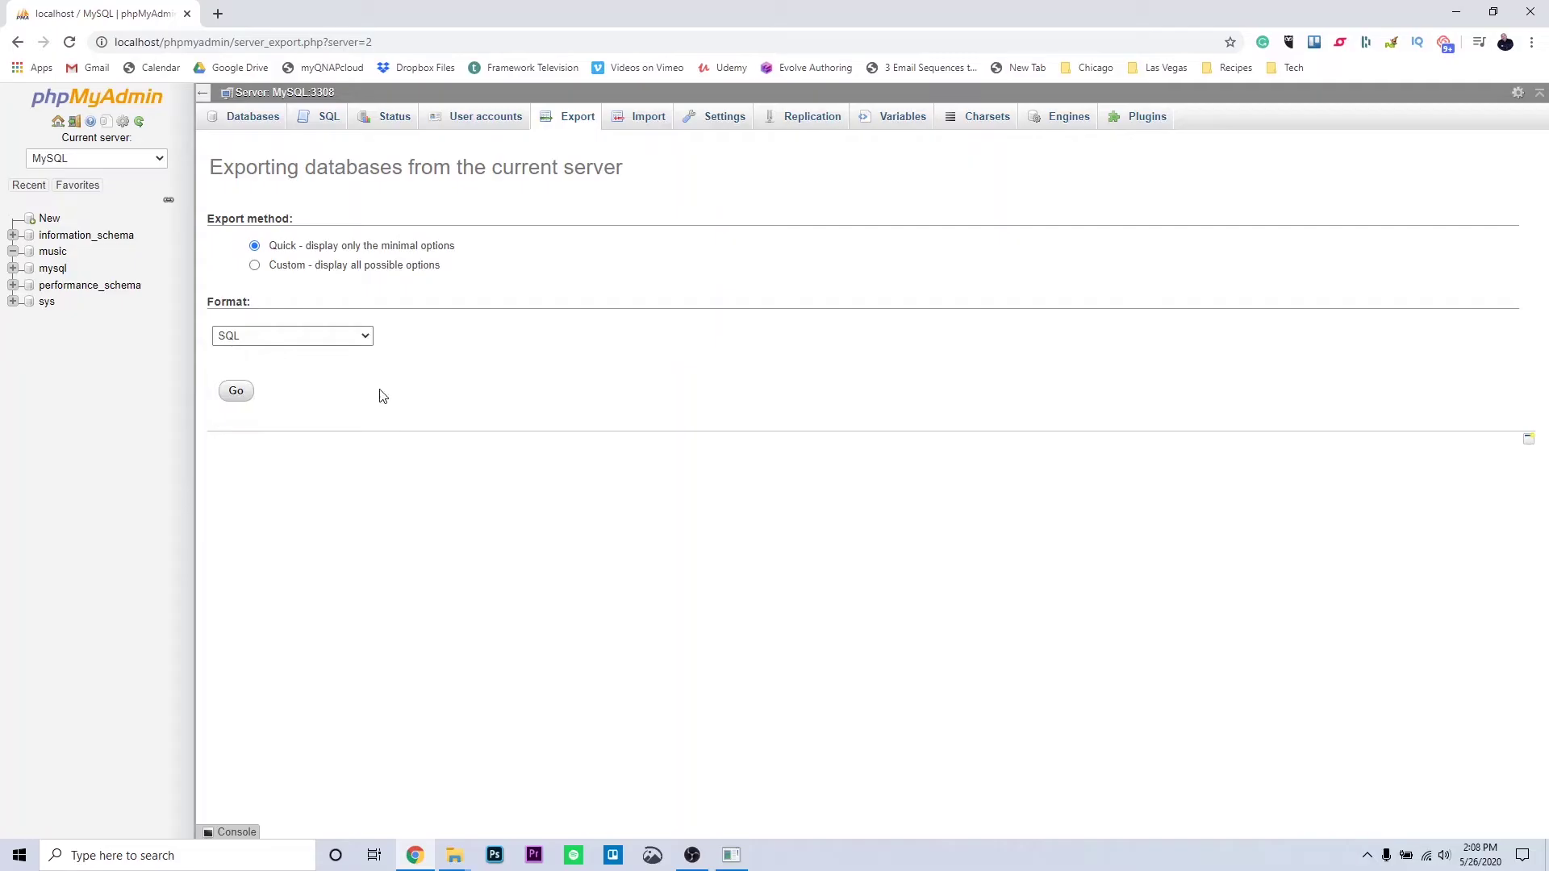
View the server's import options, the phpMyAdmin settings and the server variables.
left_click(643, 129)
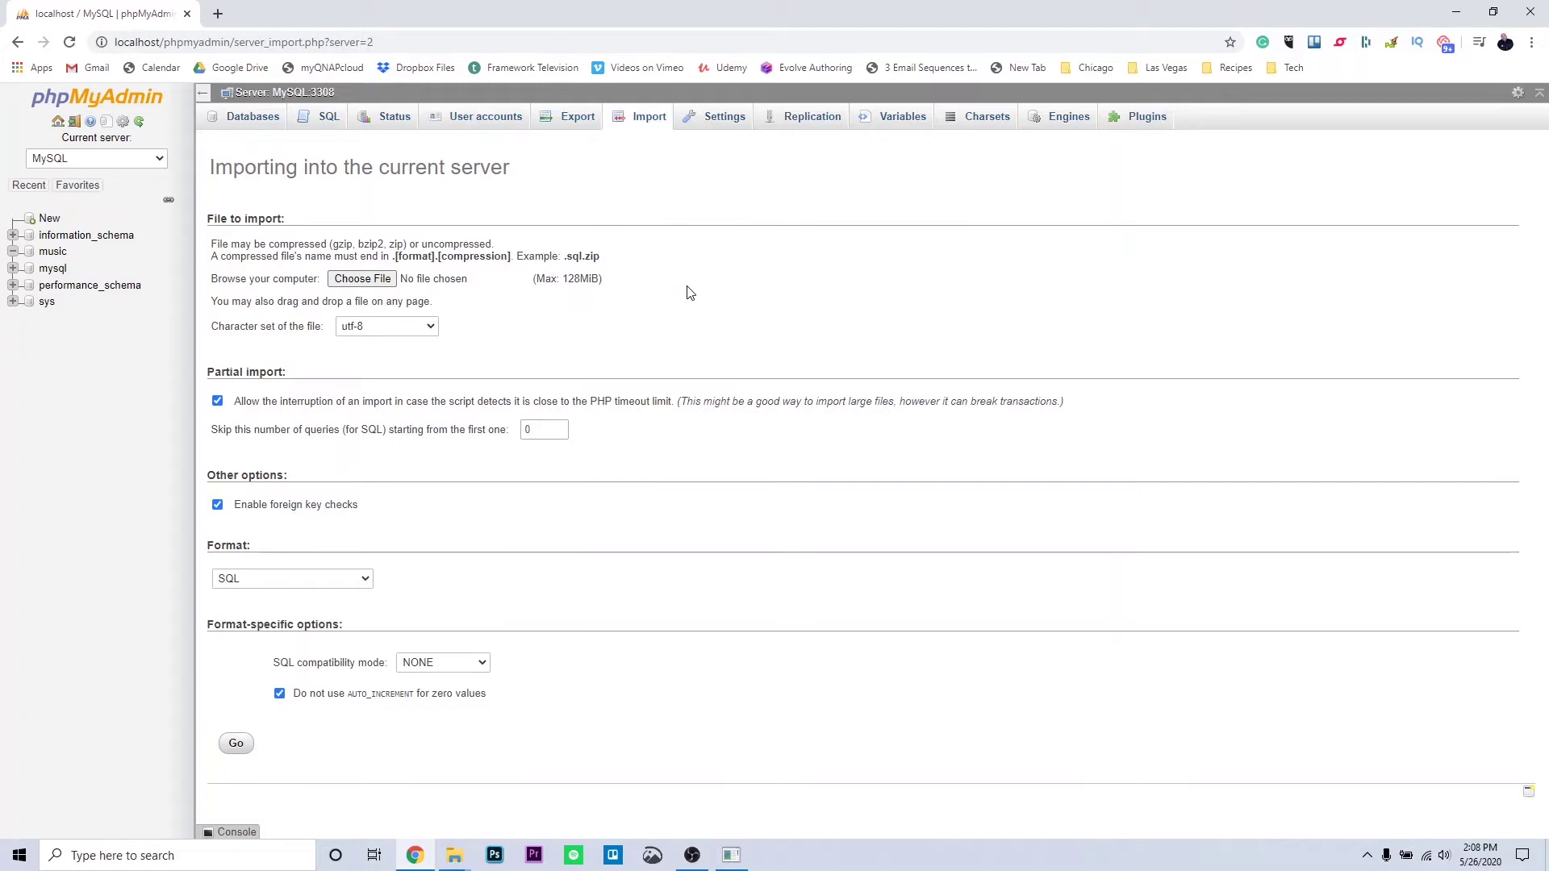
left_click(718, 121)
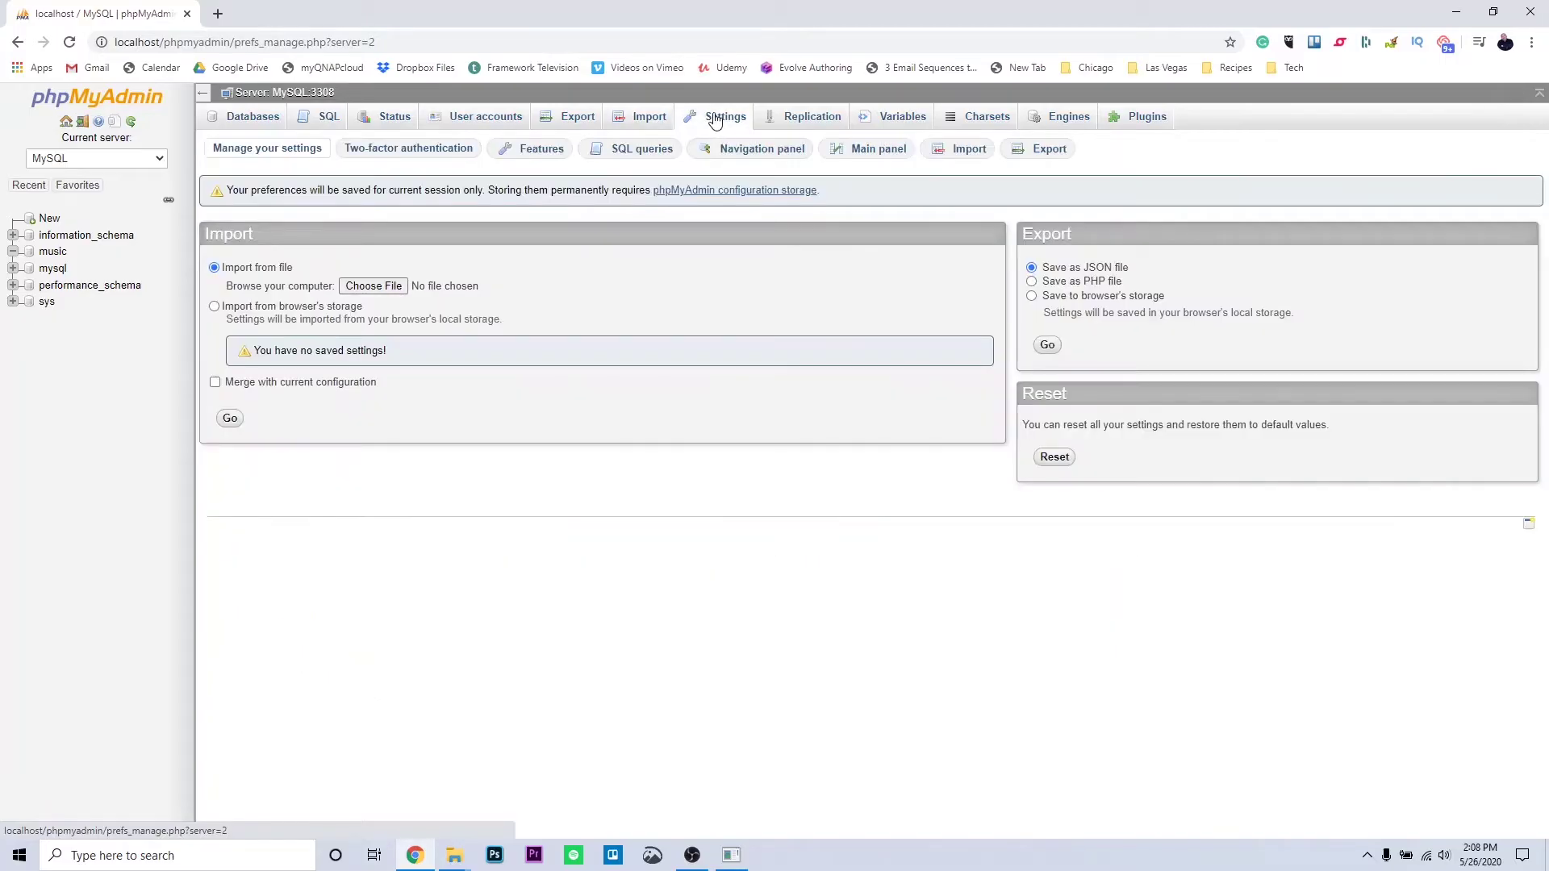
left_click(854, 120)
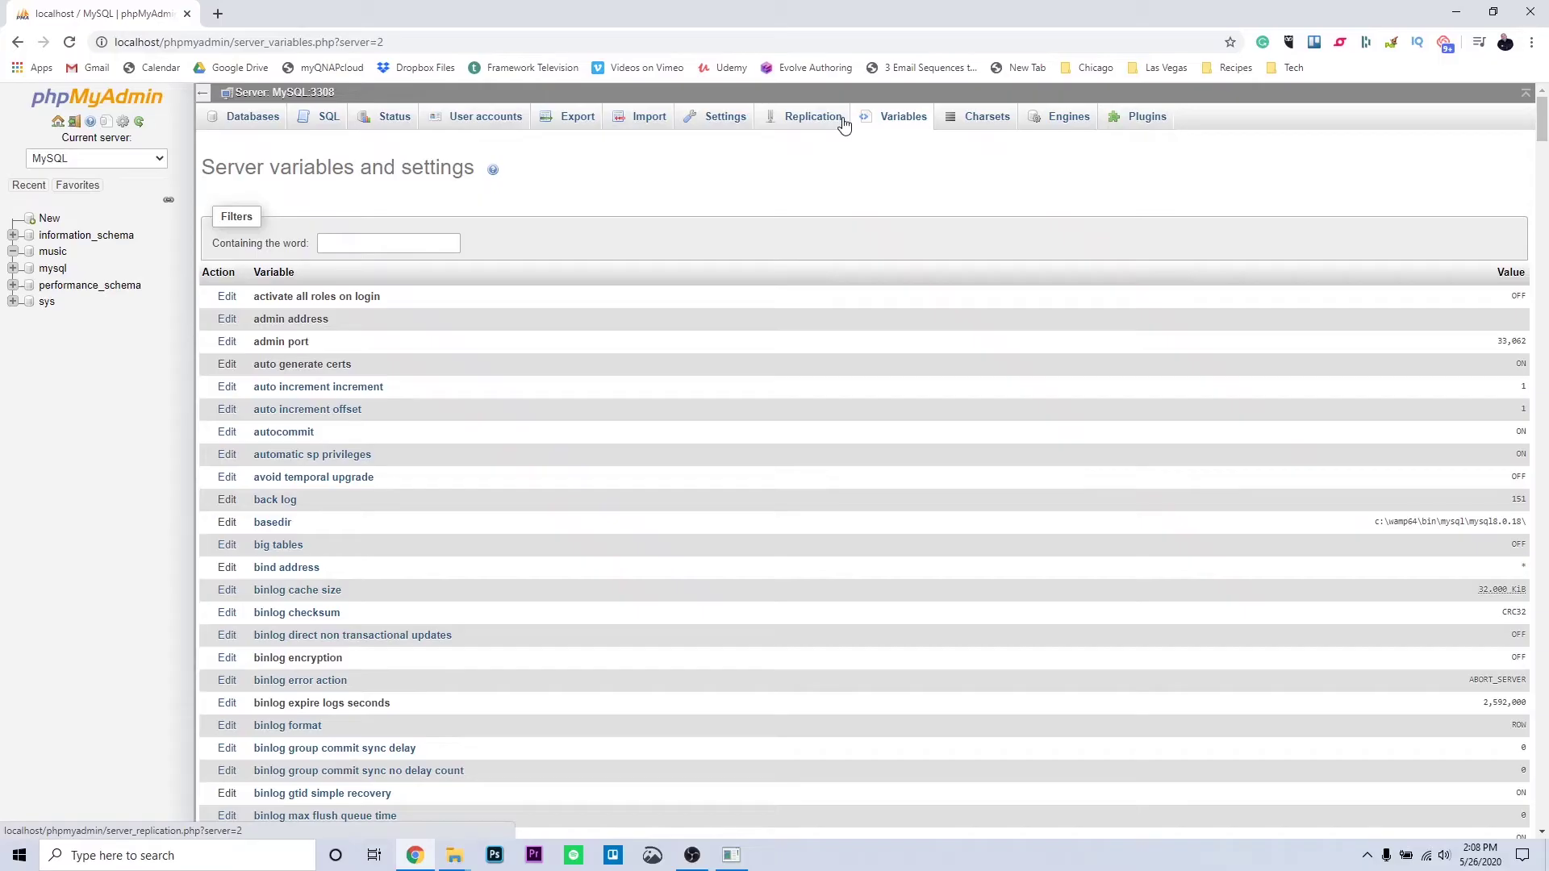
left_click(891, 121)
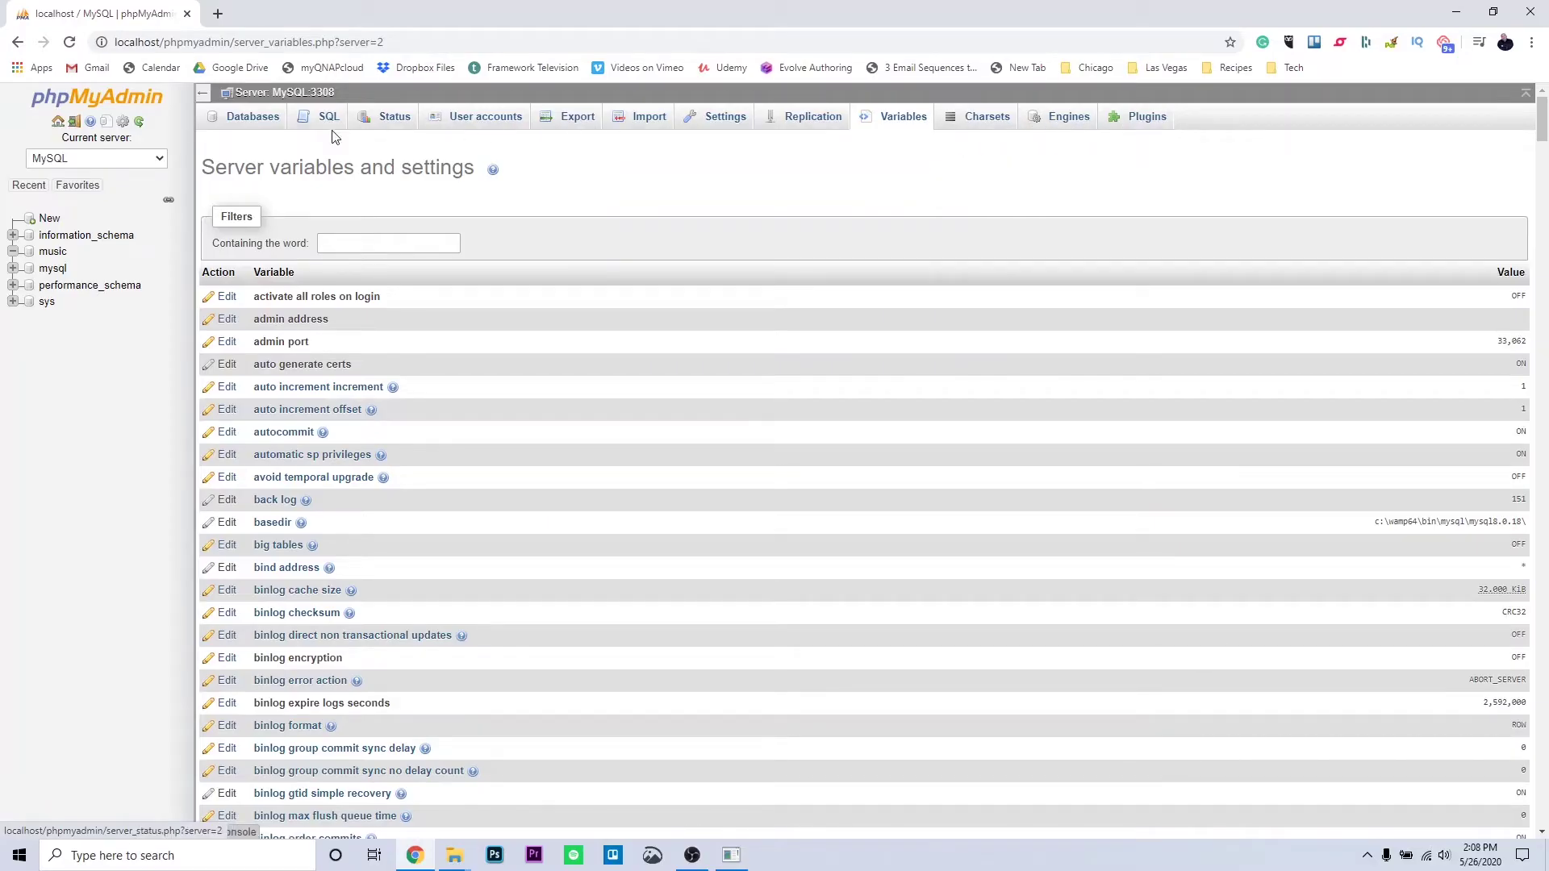
Create a table named songs with 4 columns in the music database.
left_click(253, 119)
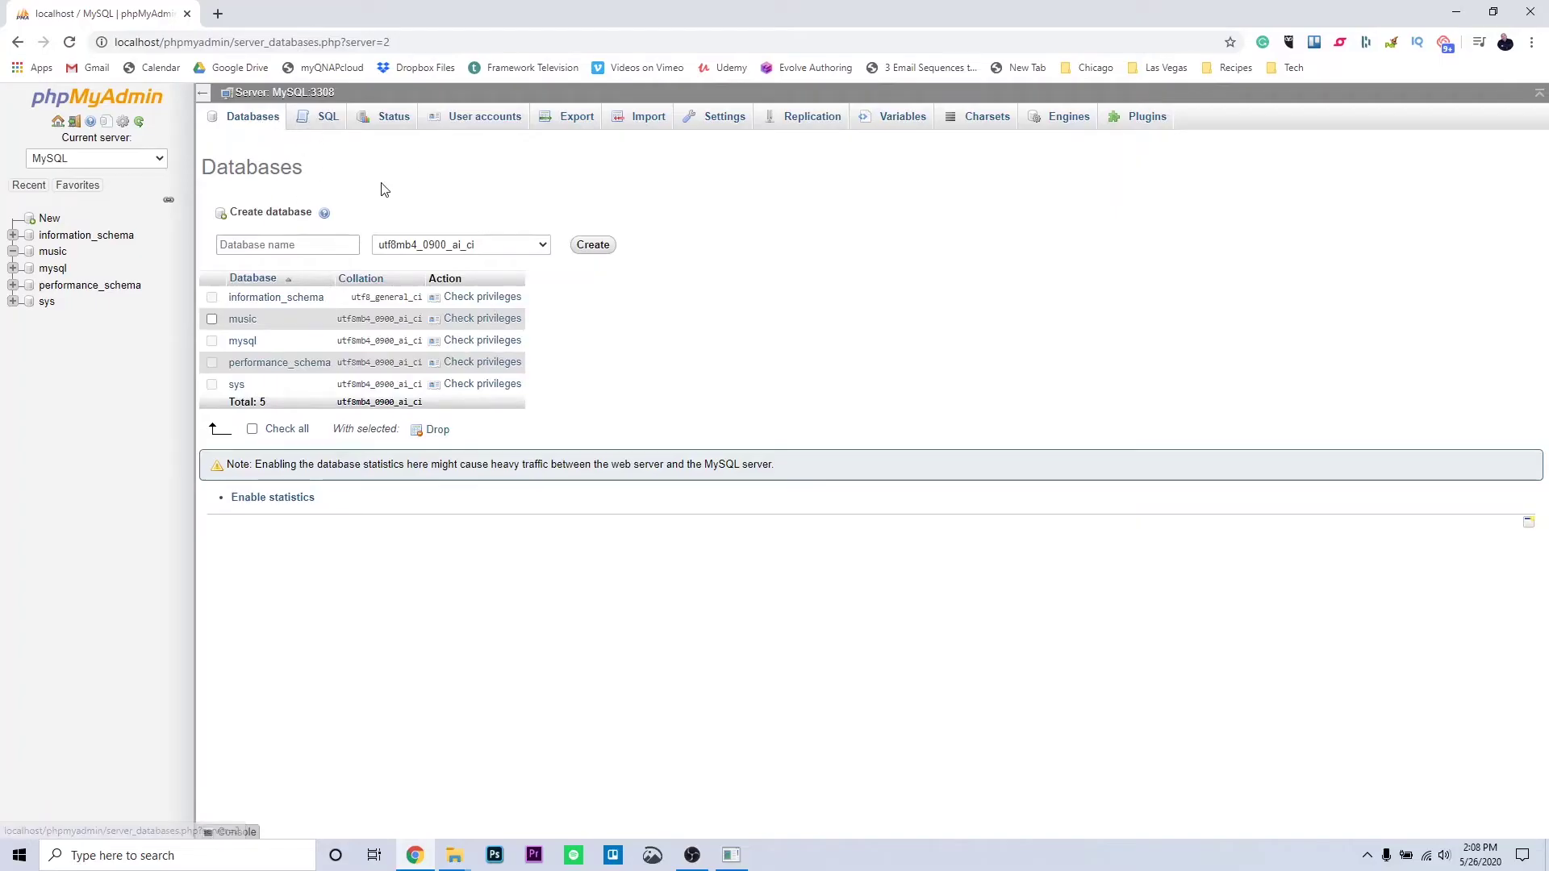
left_click(242, 320)
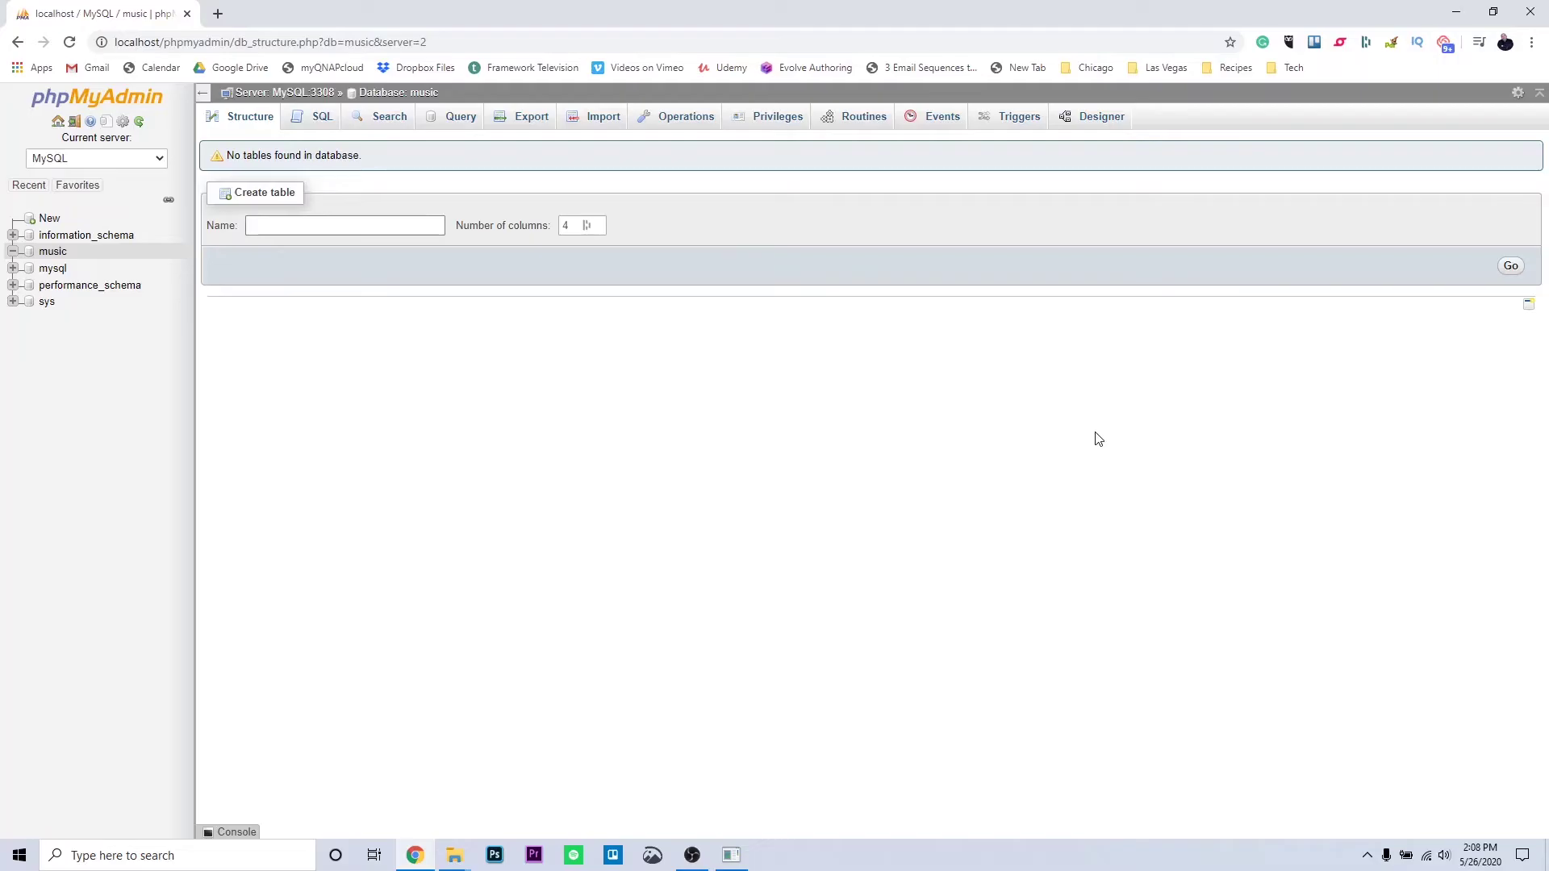
type("ongs")
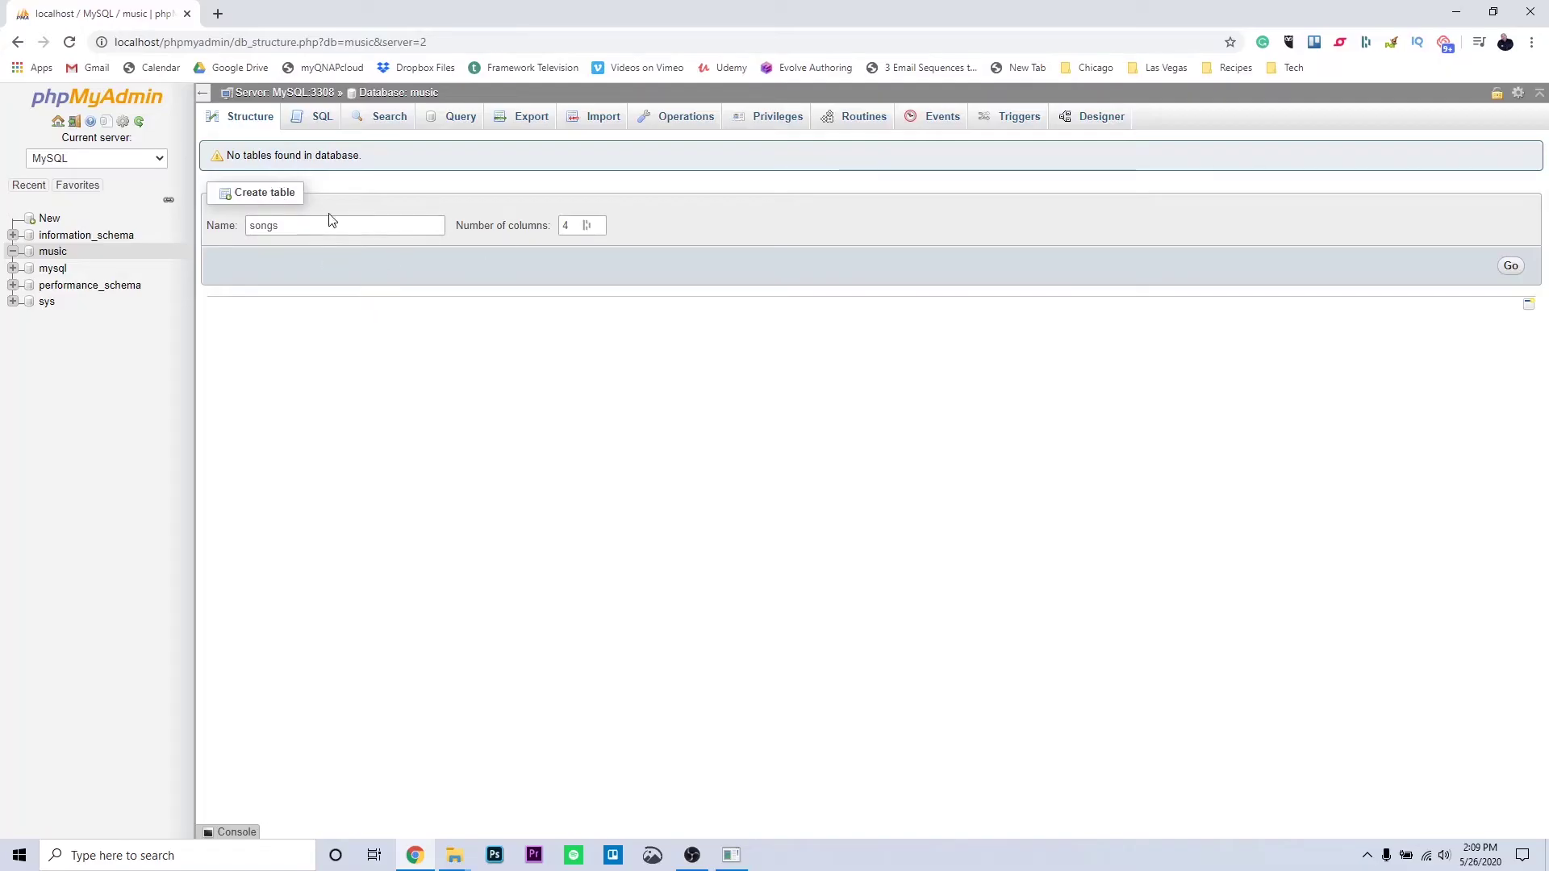
left_click(1506, 265)
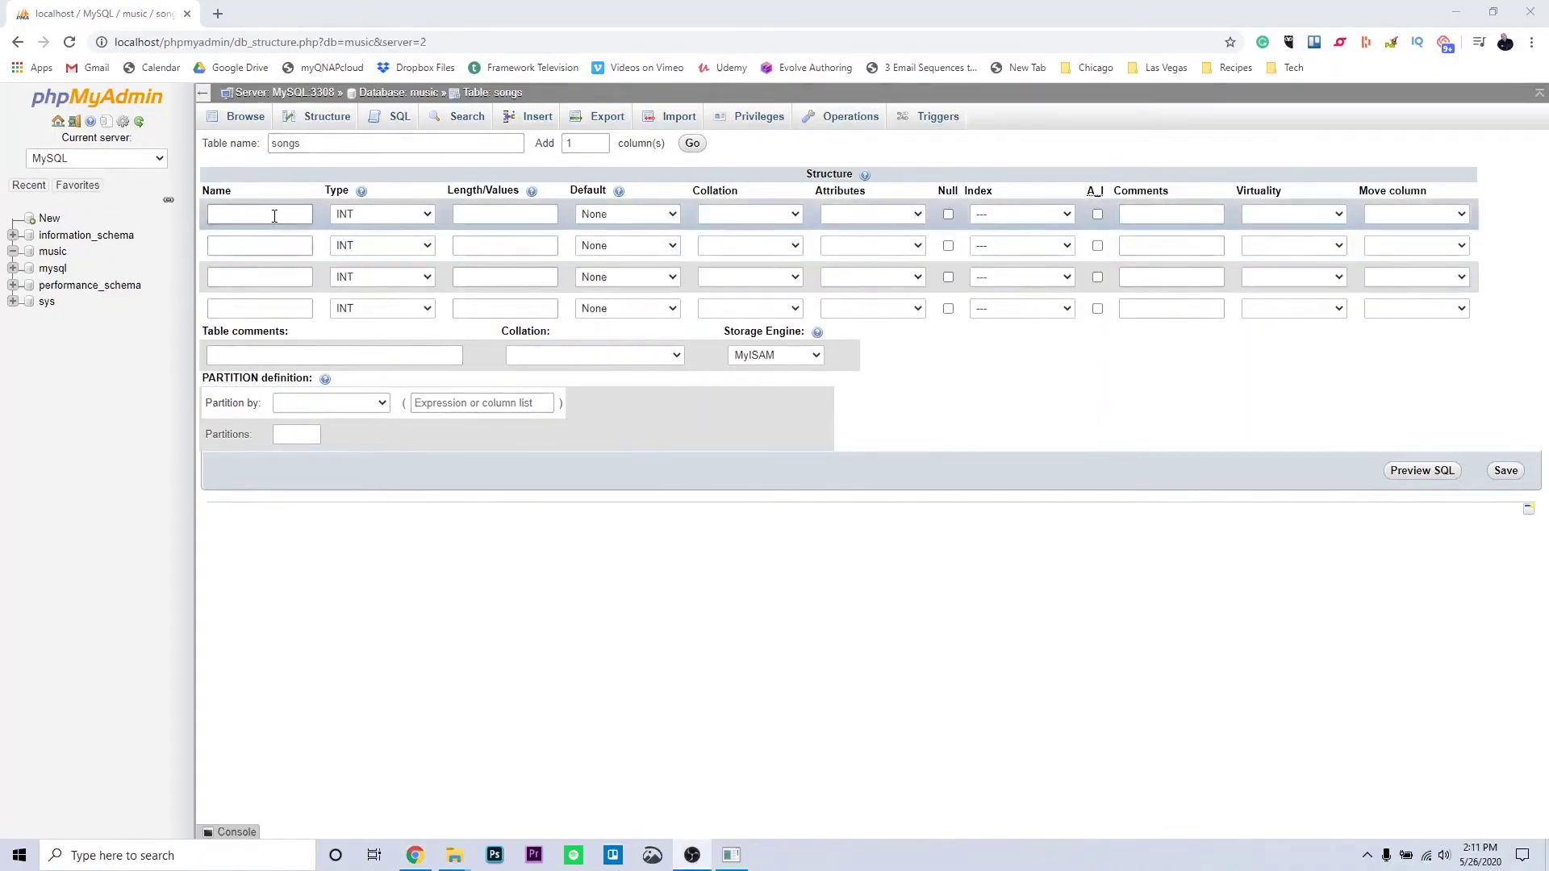
Define the first column of the songs table as song_number with type INT and length 11.
left_click(304, 214)
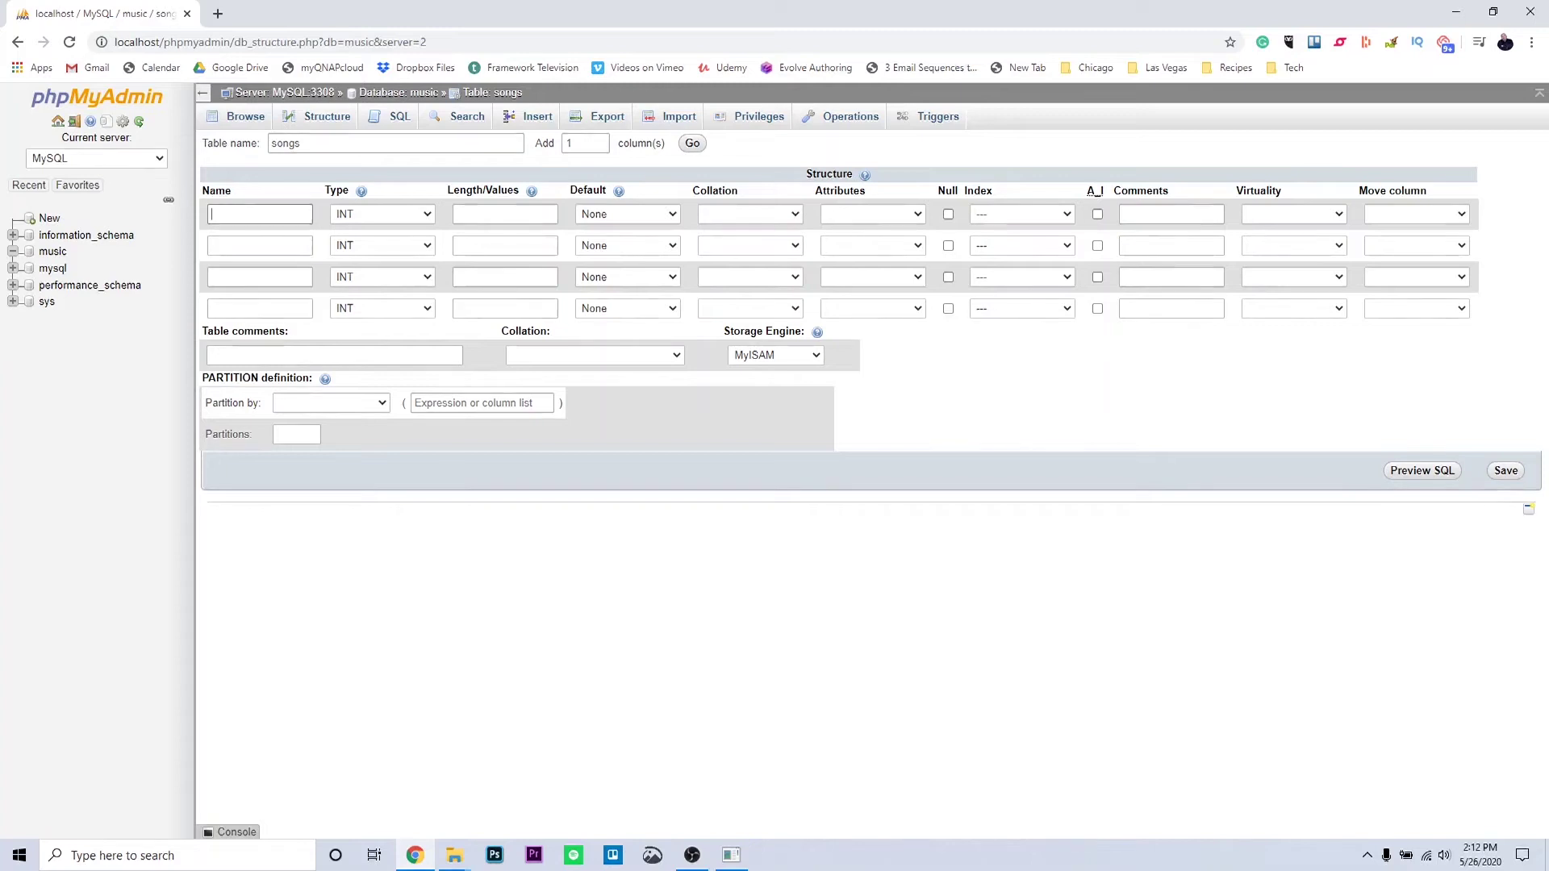
type("song_number")
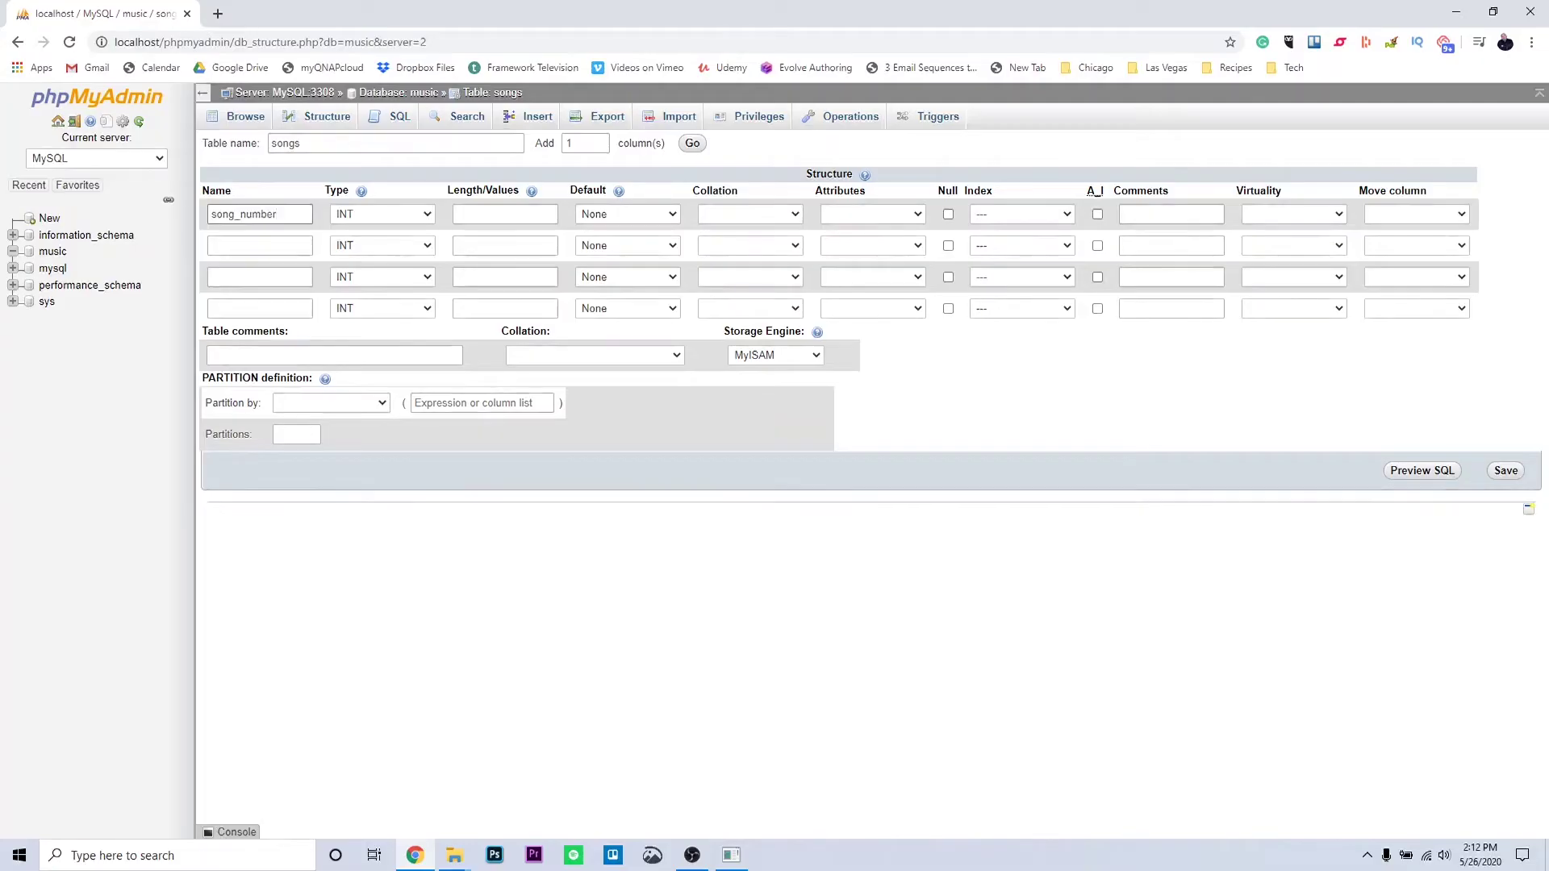
left_click(425, 215)
left_click(417, 234)
left_click(509, 210)
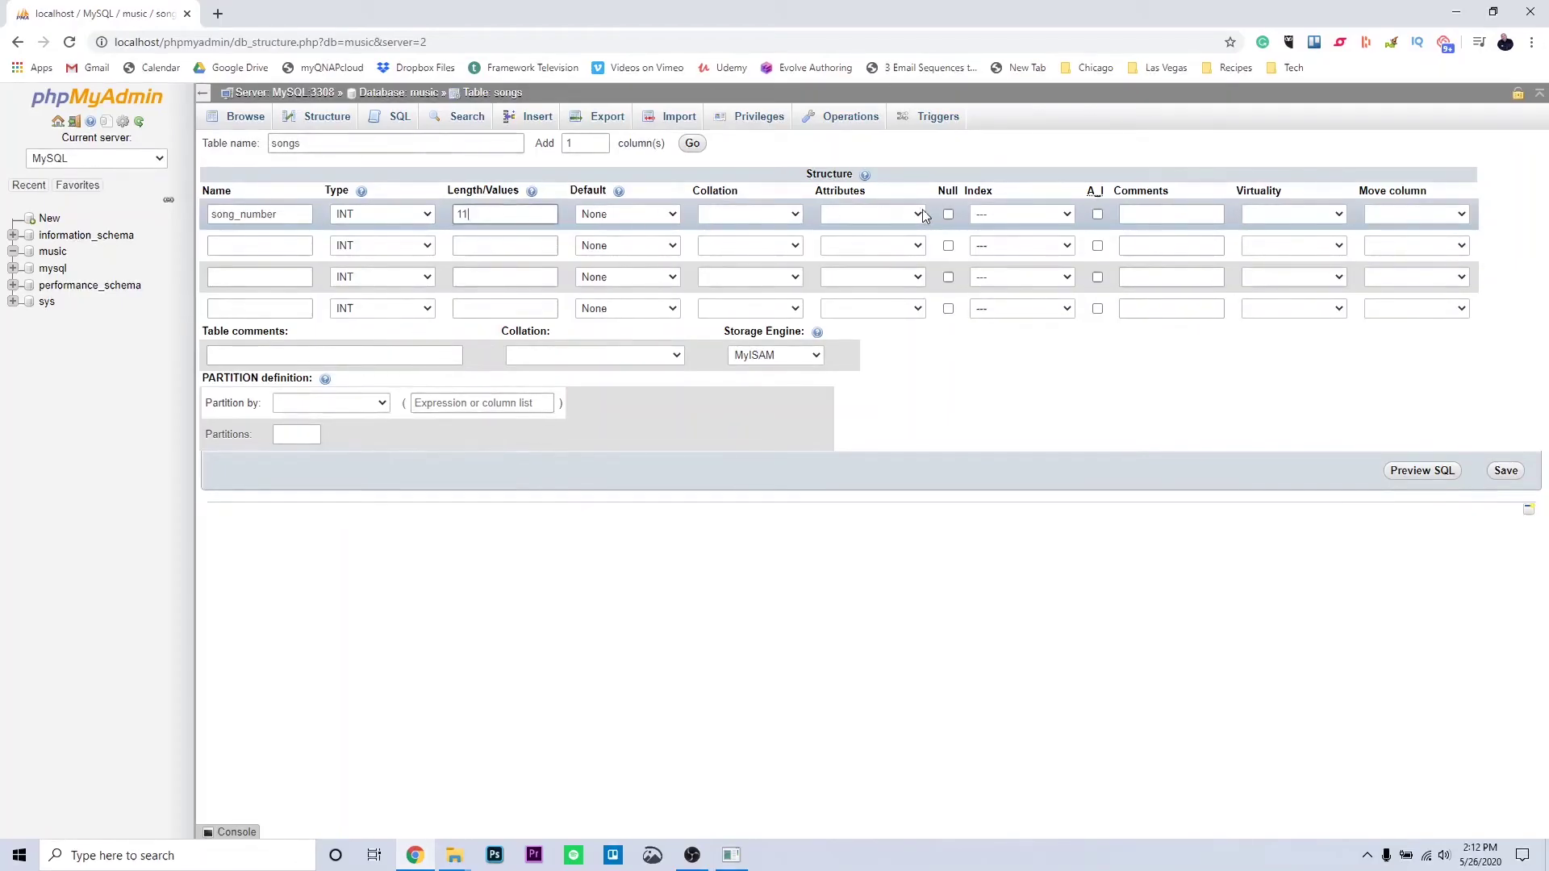
Allow null values and enable auto-increment for song_number, with a PRIMARY index on it.
left_click(948, 215)
left_click(1097, 214)
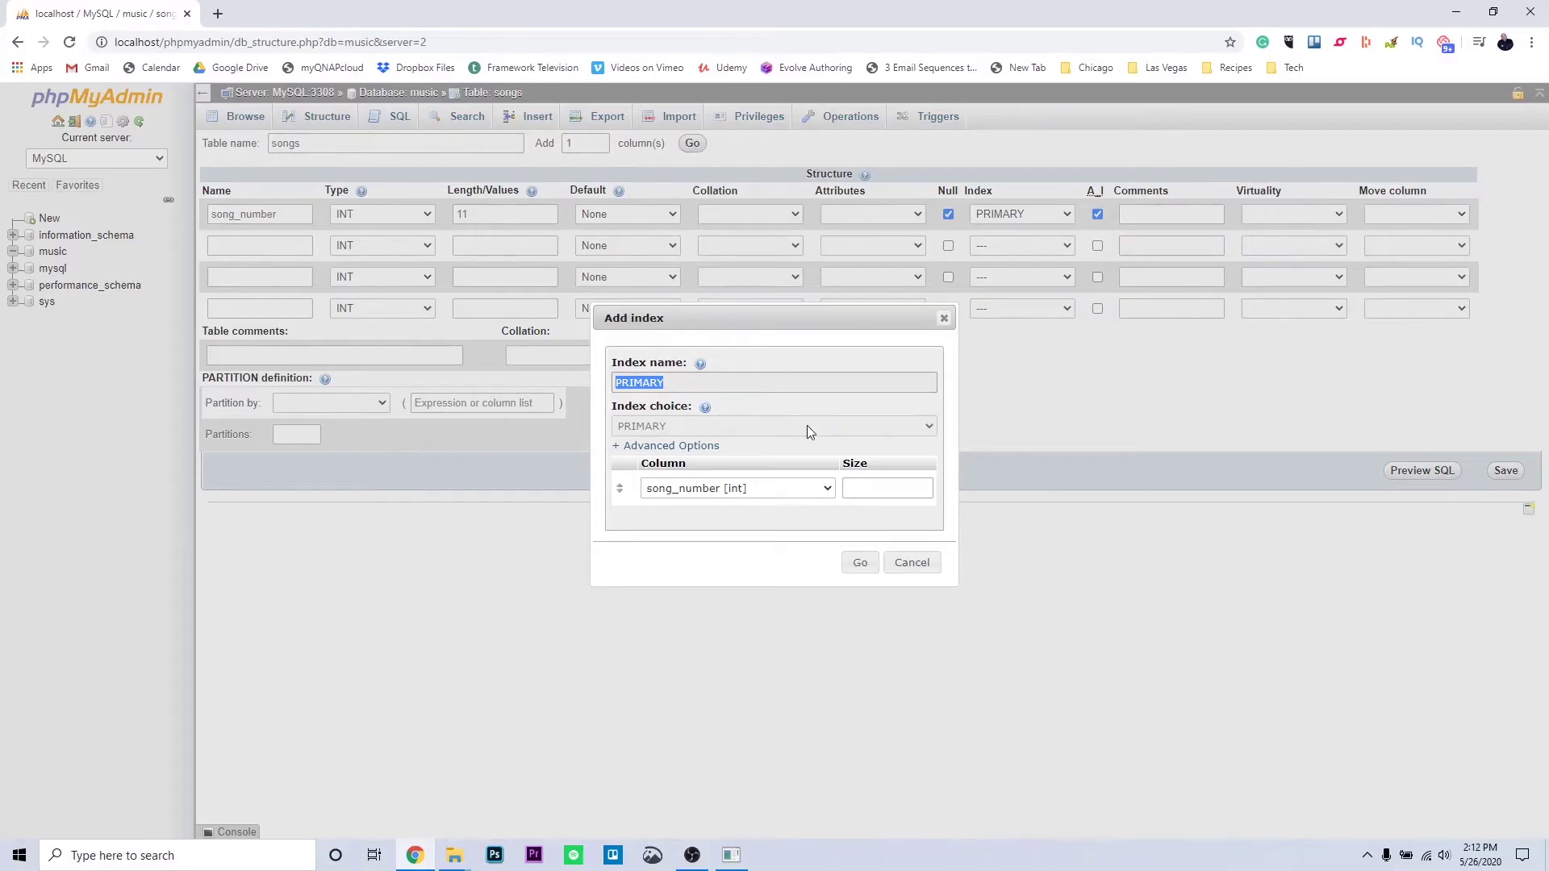
left_click(862, 563)
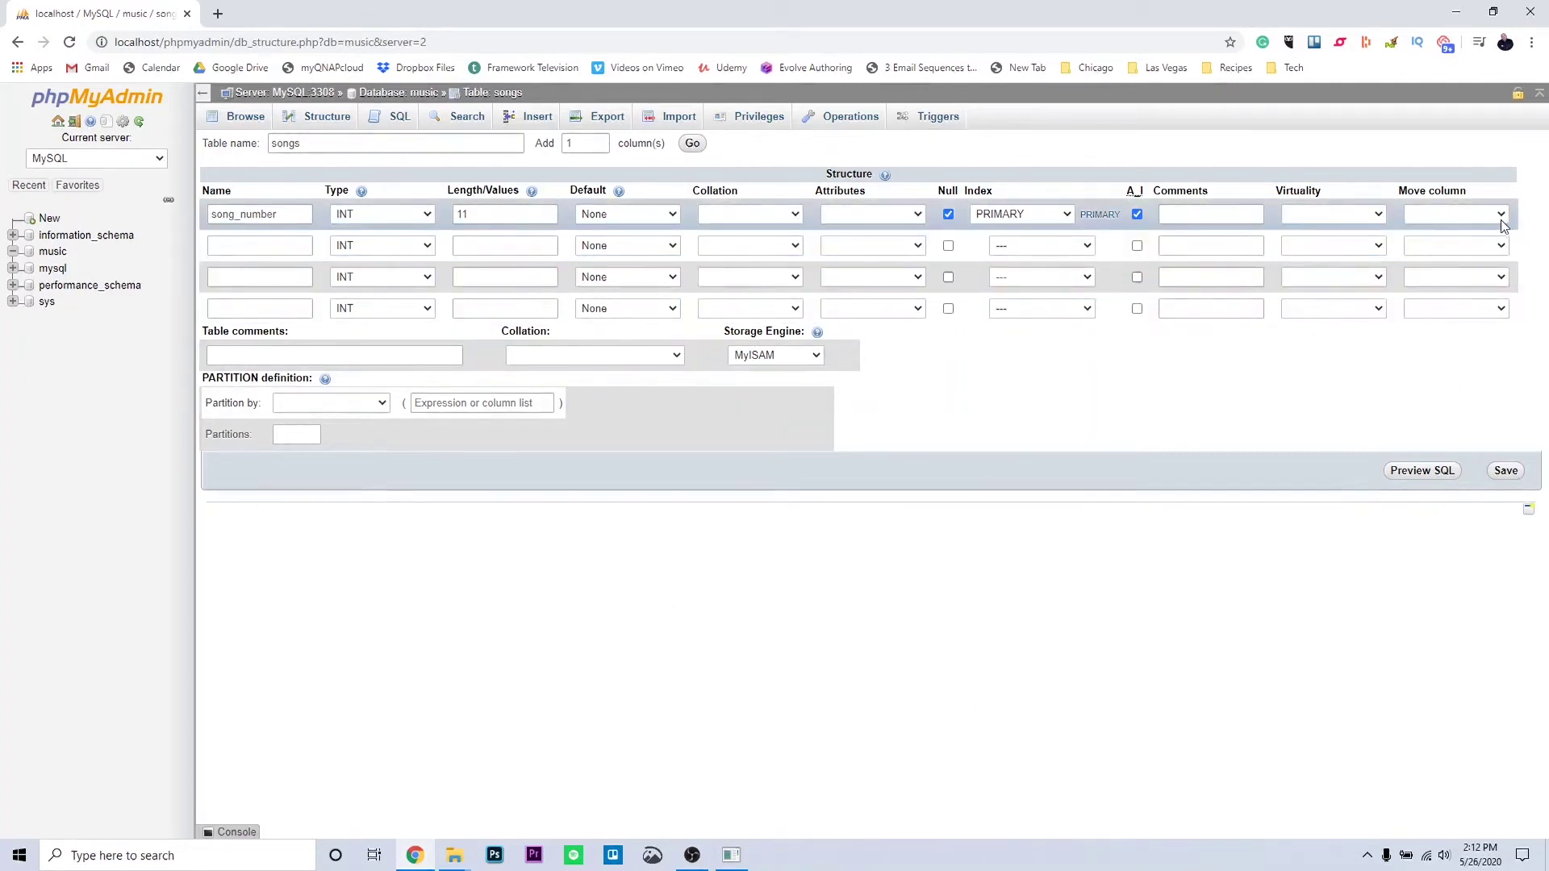
left_click(1196, 215)
left_click(1066, 215)
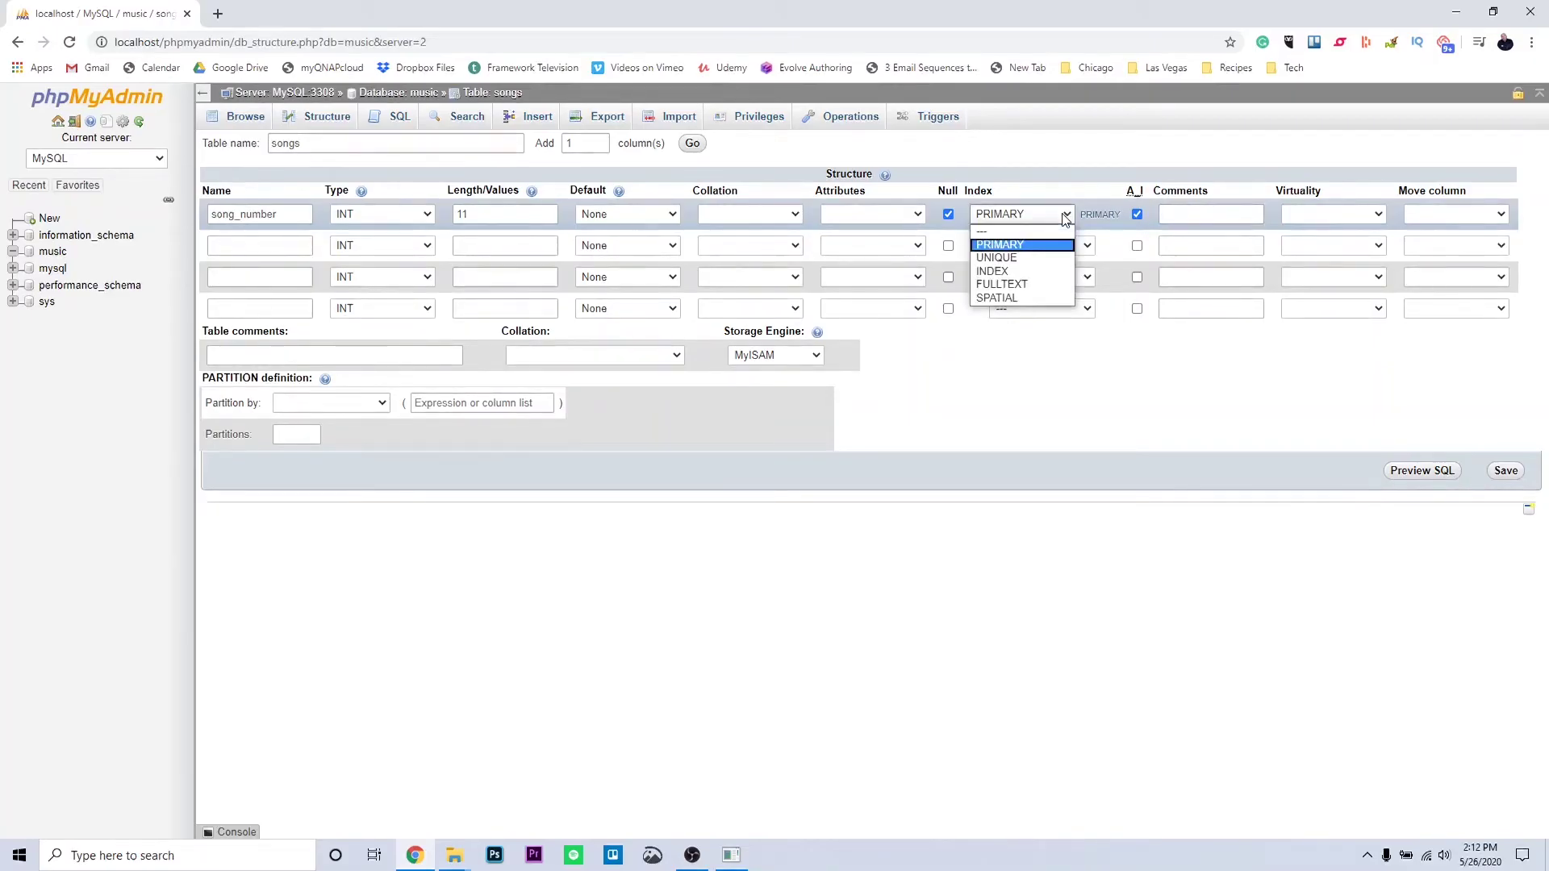
left_click(1035, 250)
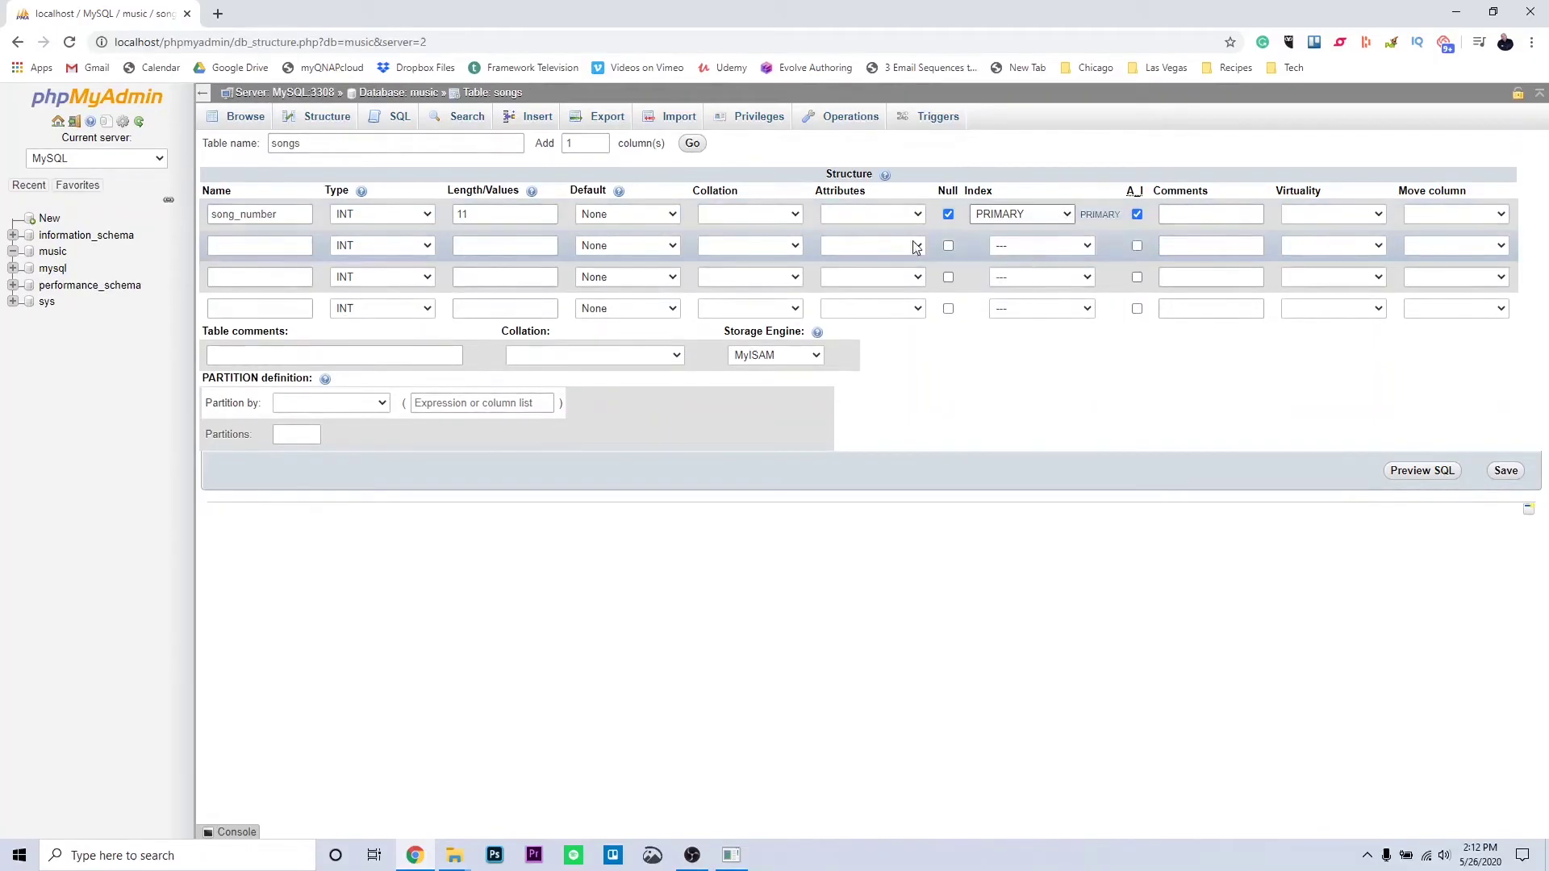
Define the second column of the songs table as song_name with type VARCHAR and length 256.
left_click(267, 246)
type("song_name")
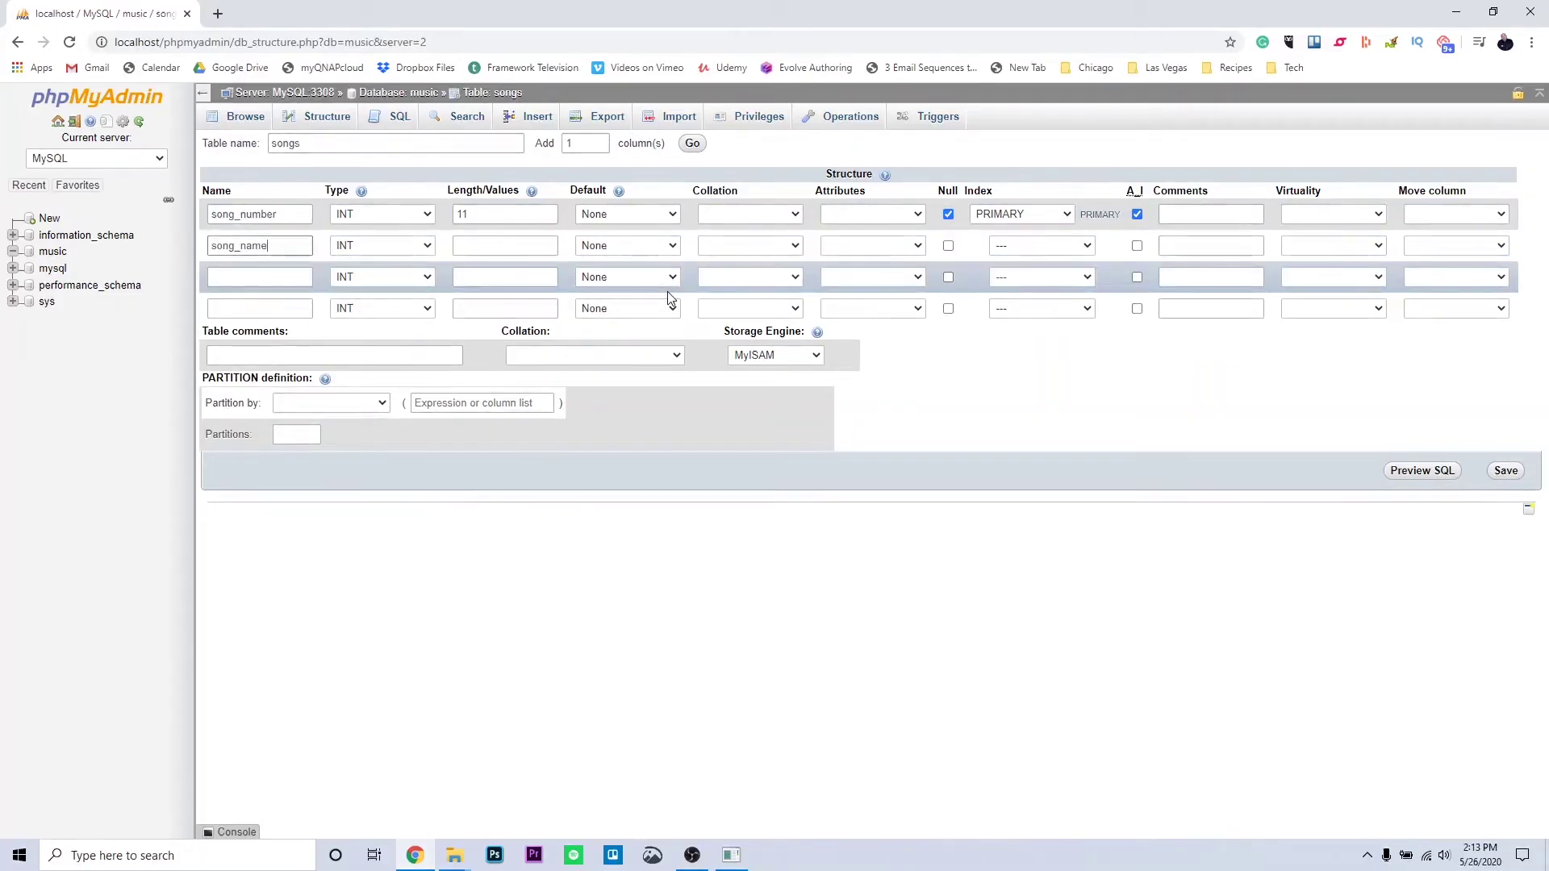
left_click(423, 245)
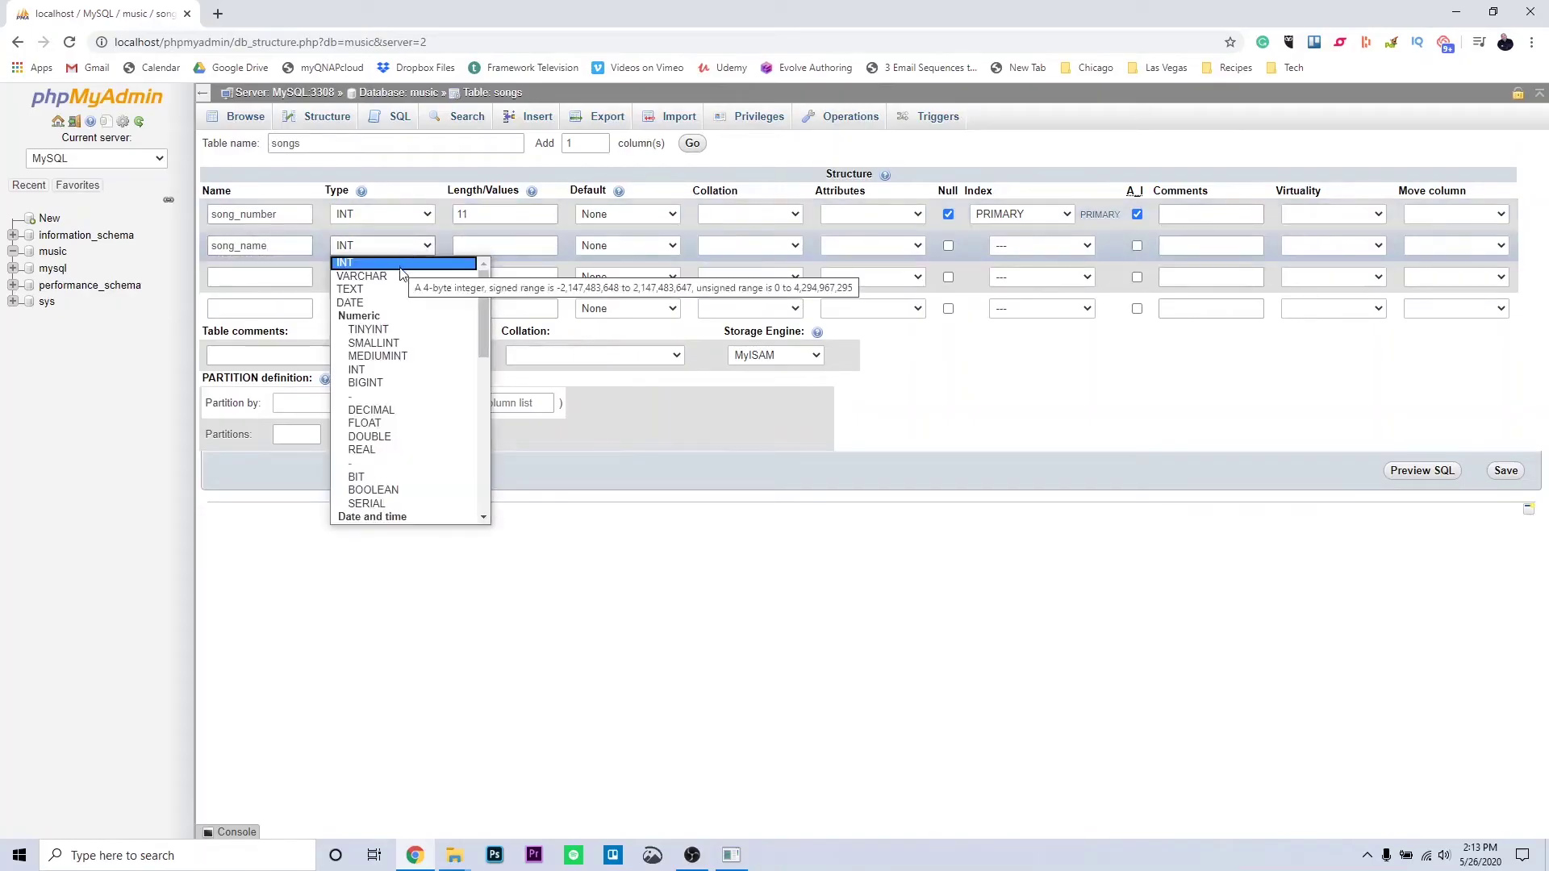
mouse_move(486, 311)
left_mouse_down()
mouse_move(470, 484)
mouse_move(487, 284)
left_mouse_up()
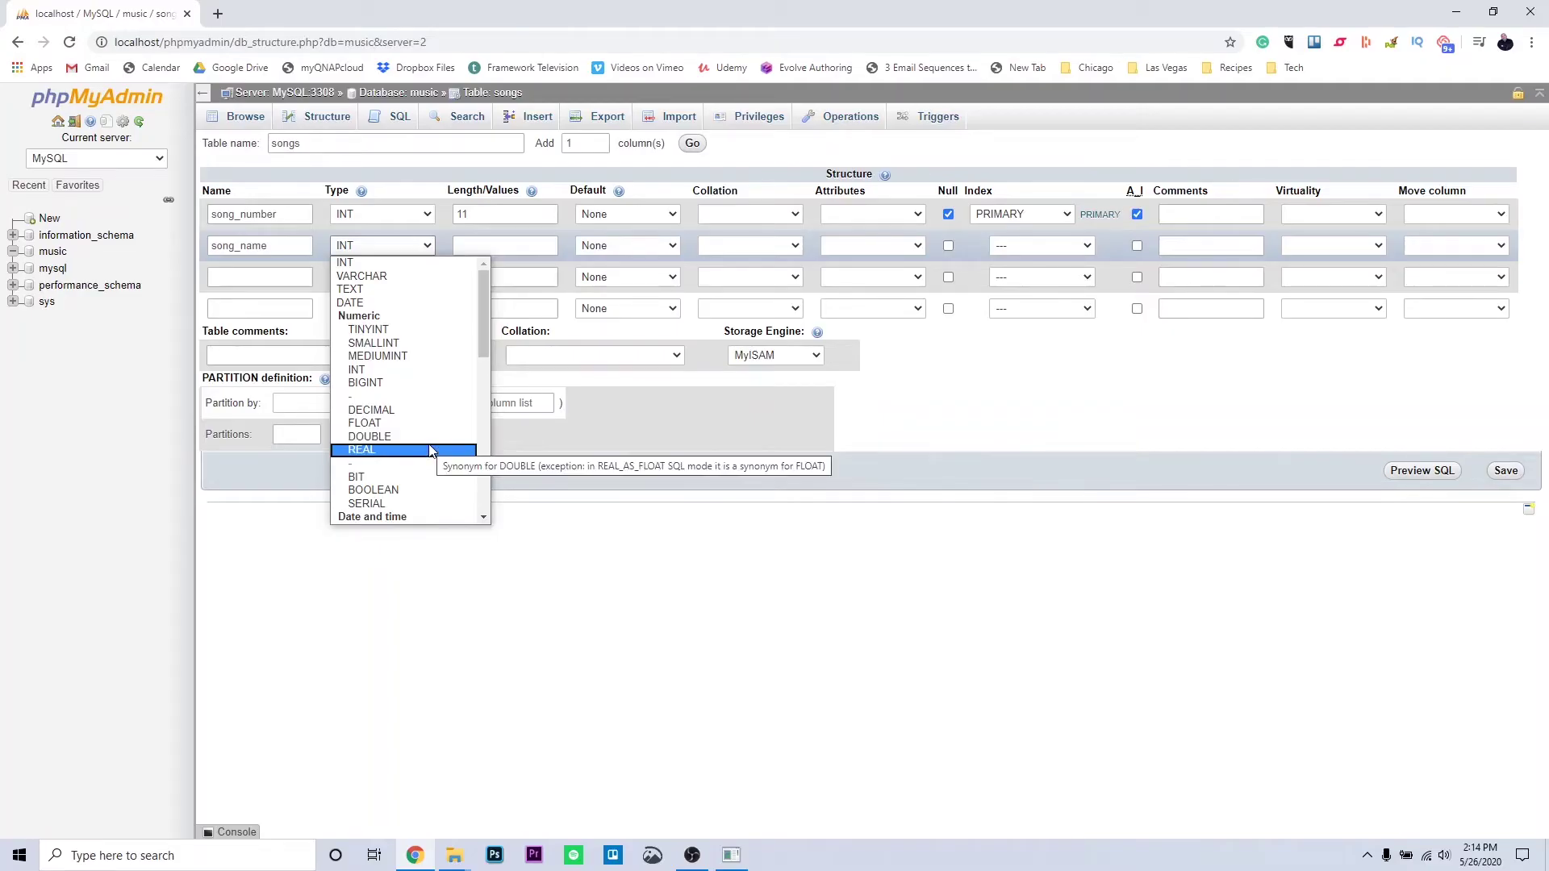
scroll(434, 436, "down", 4)
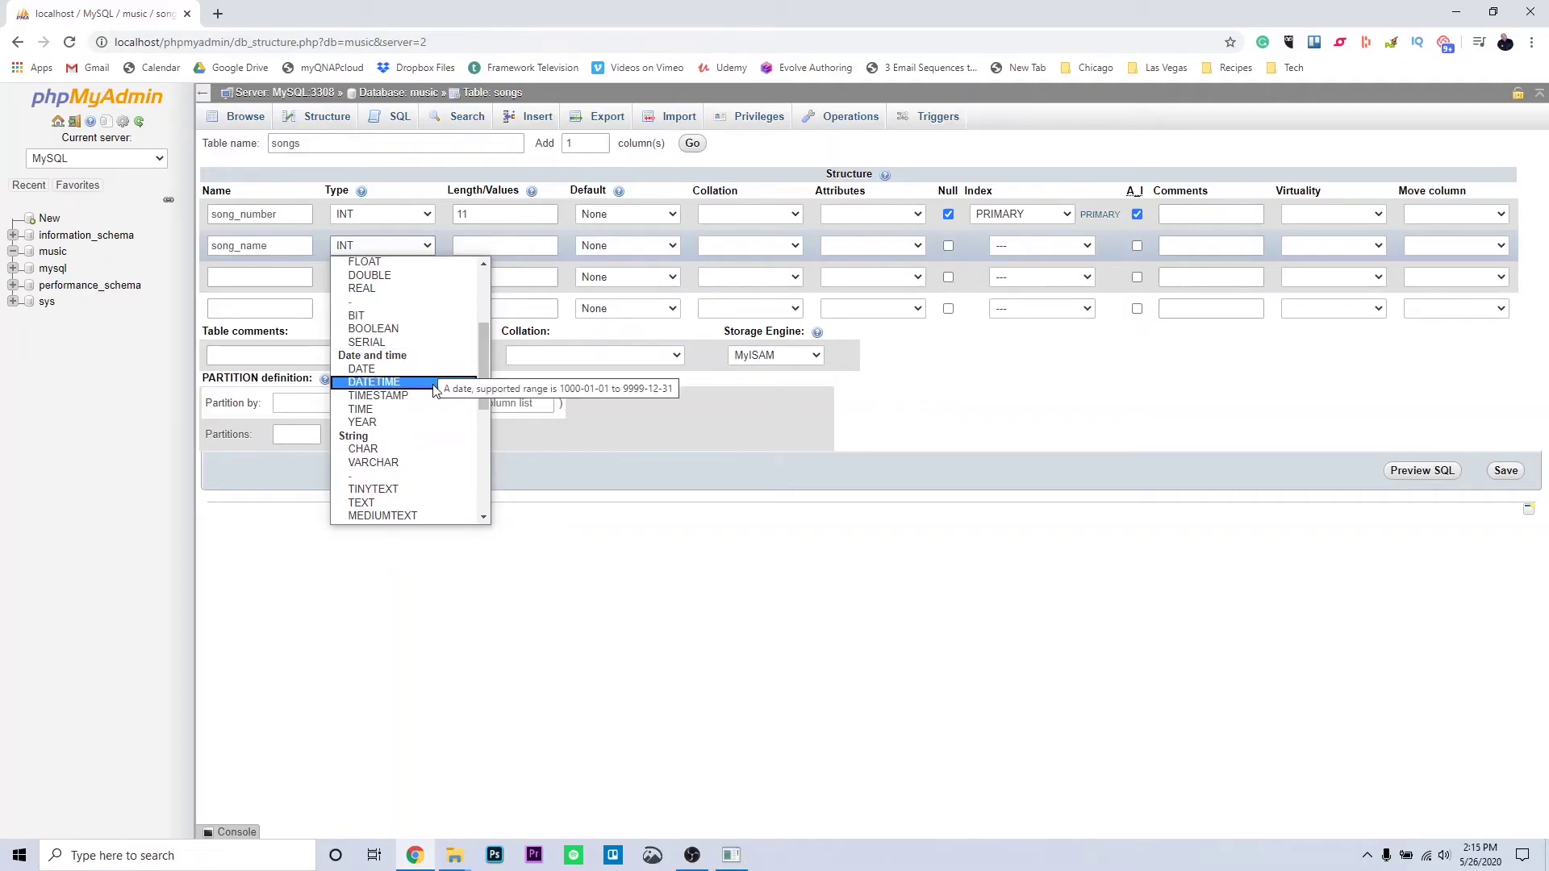
scroll(436, 407, "down", 5)
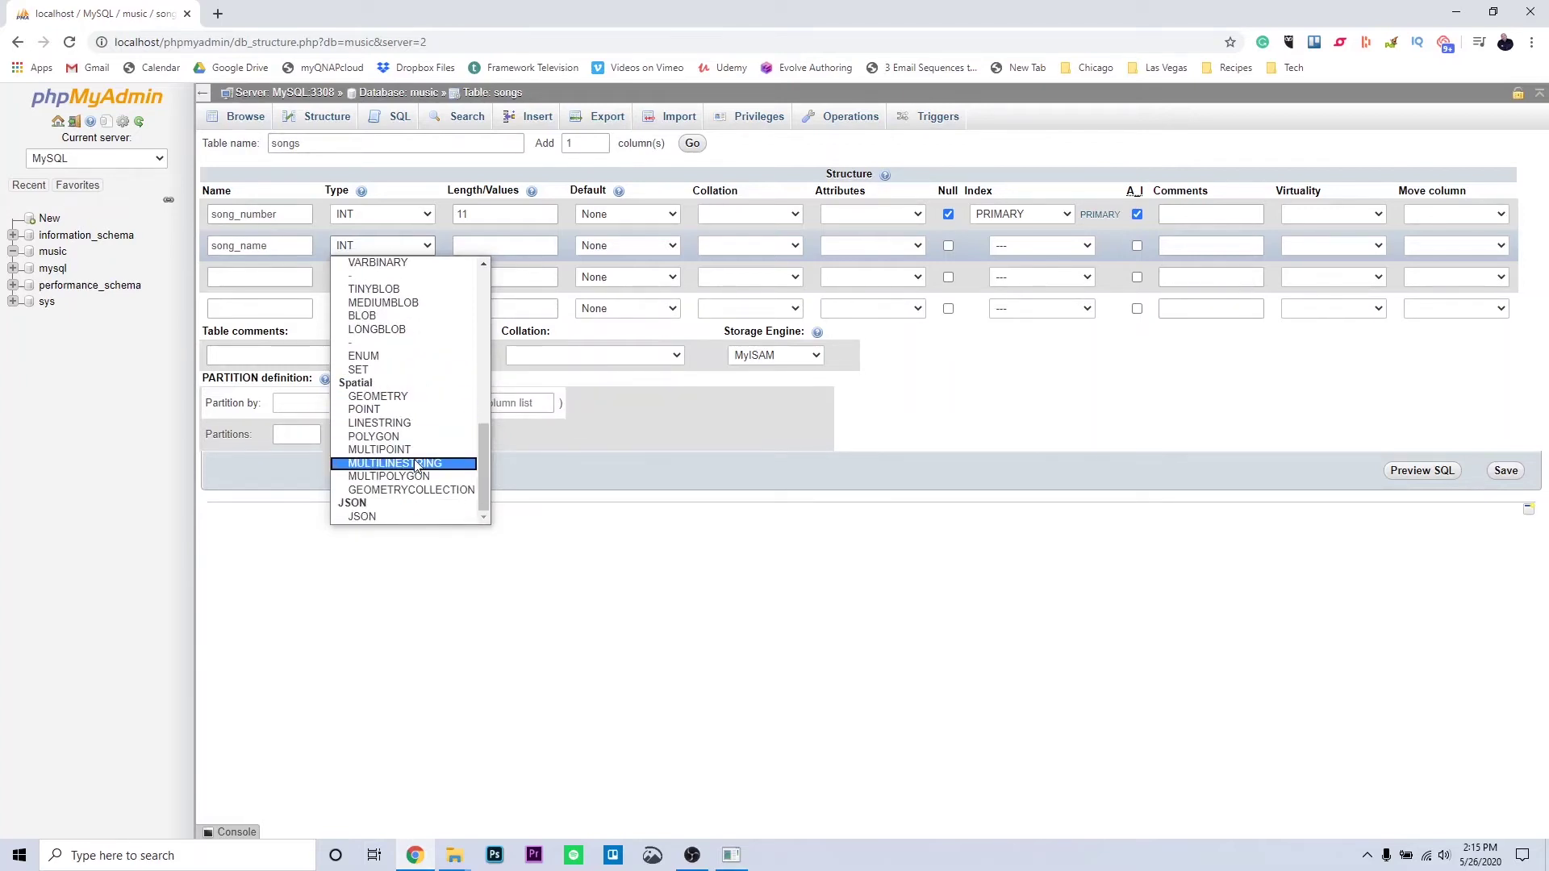
scroll(423, 425, "up", 4)
scroll(424, 425, "up", 4)
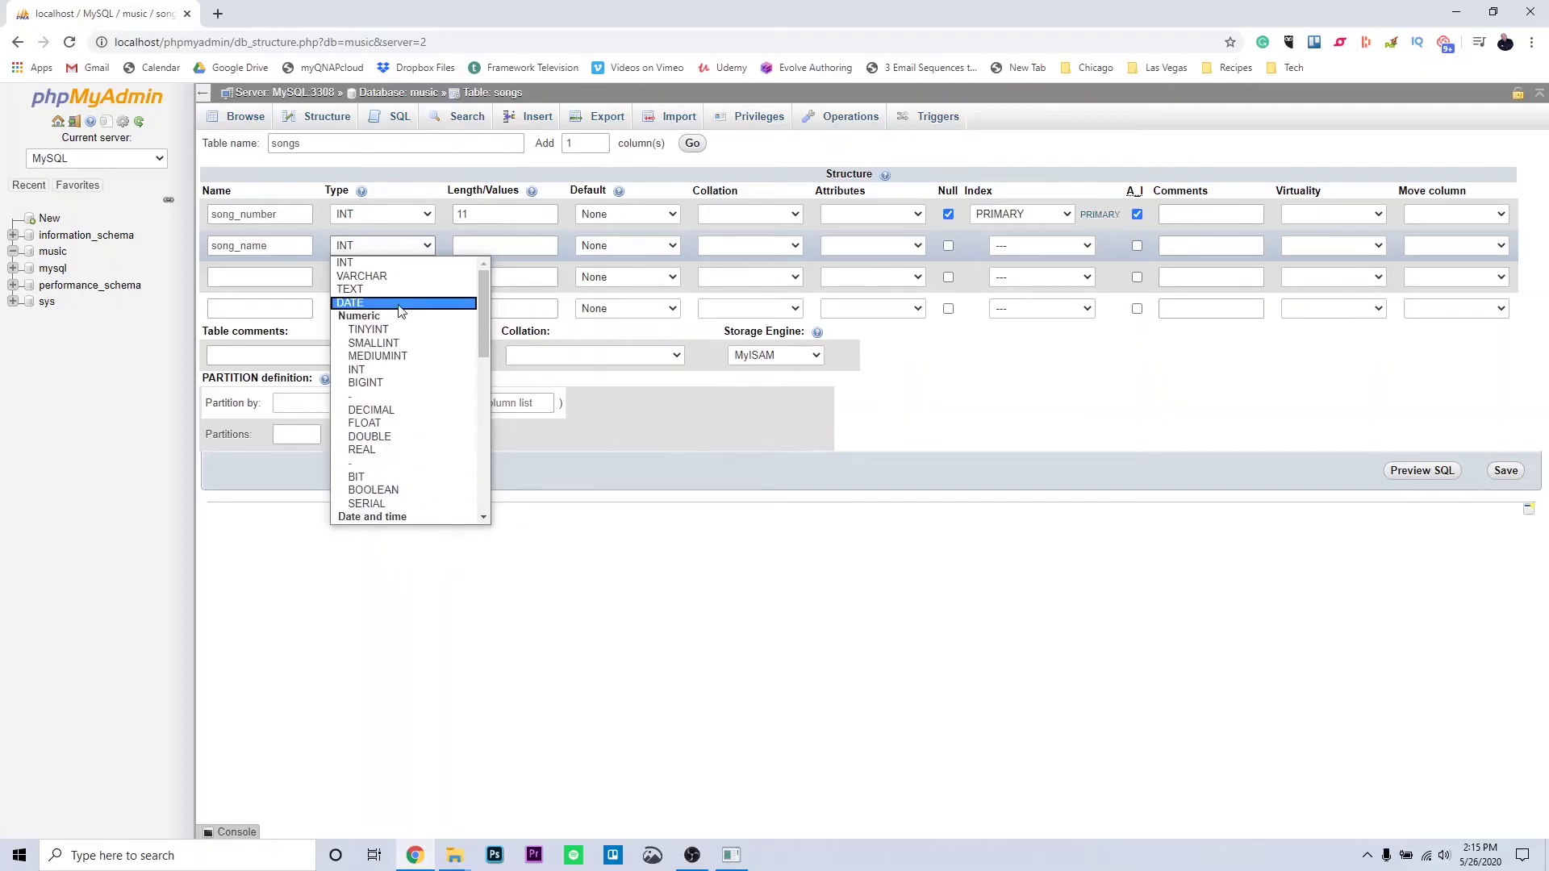
left_click(393, 276)
left_click(506, 244)
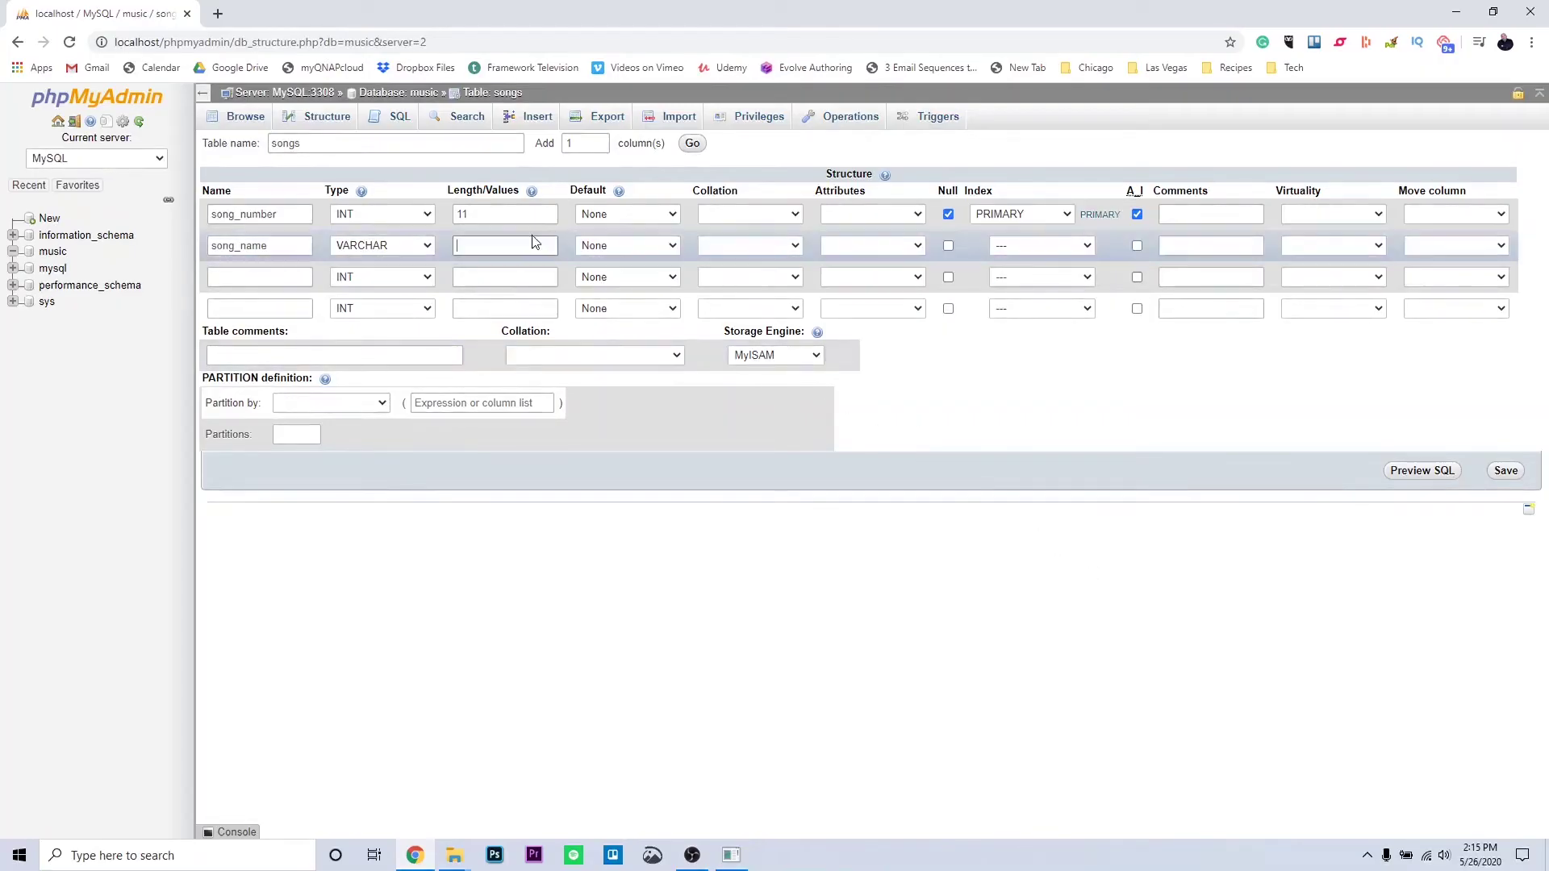
type("256")
key("Tab")
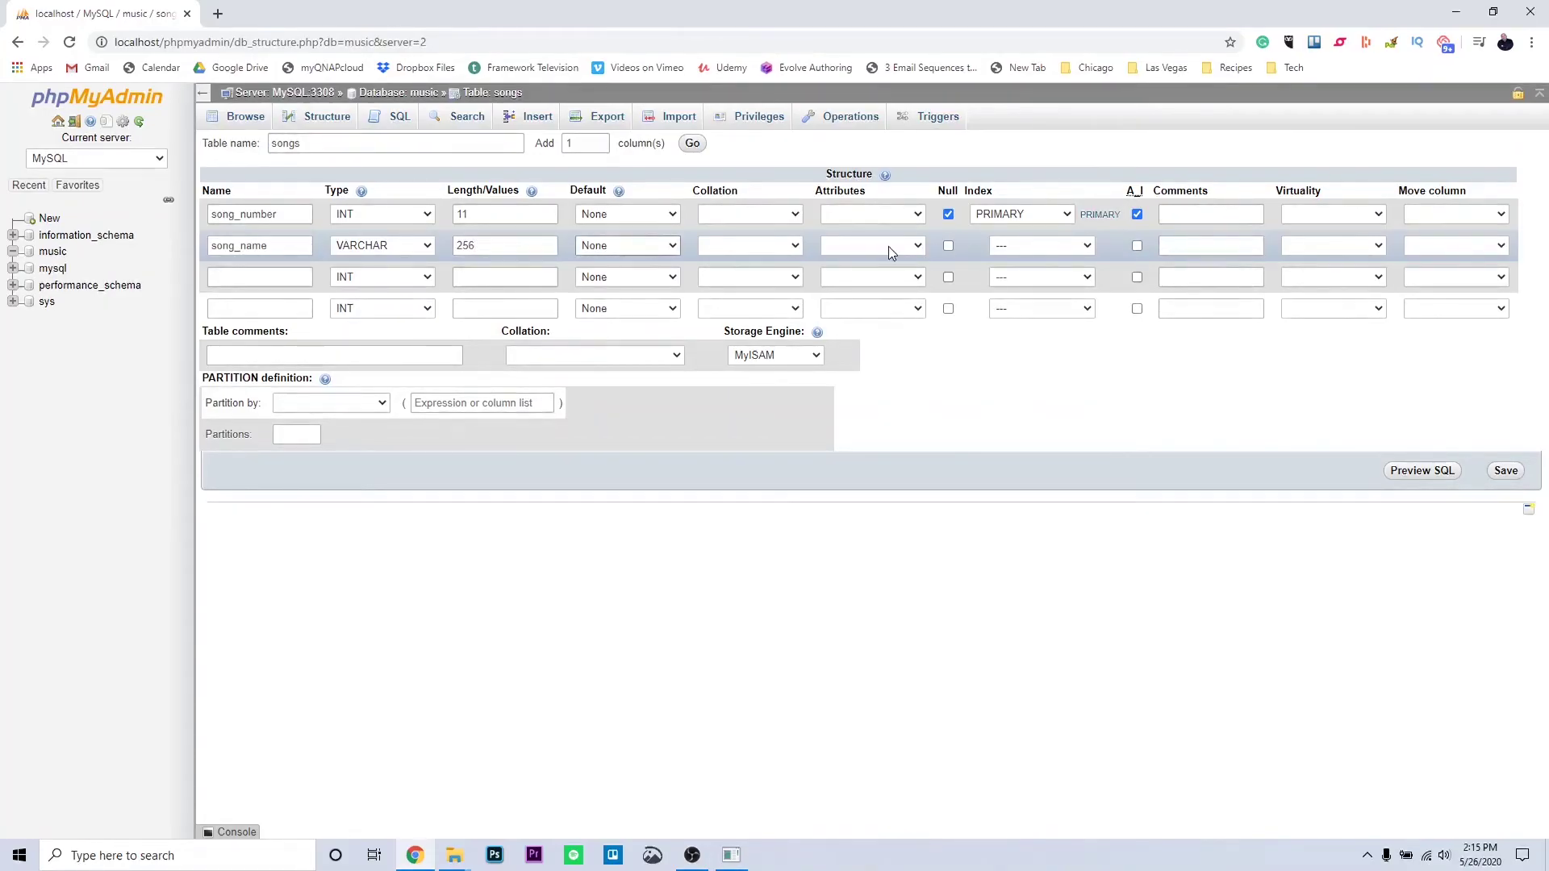
Define the third column of the songs table as album_name with type VARCHAR and length 256.
left_click(257, 276)
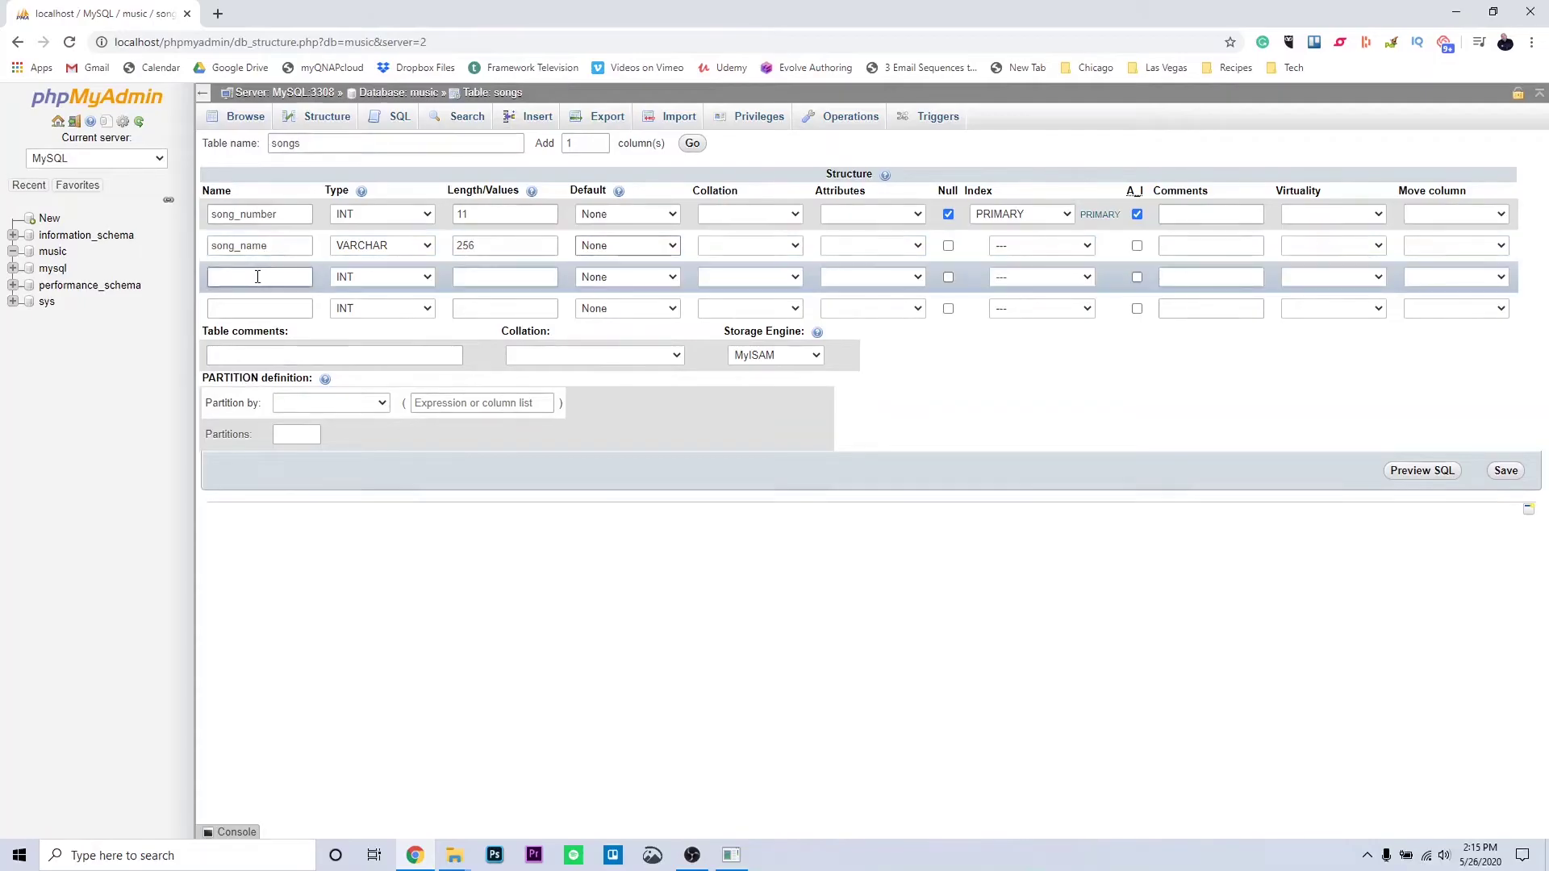
type("album_name")
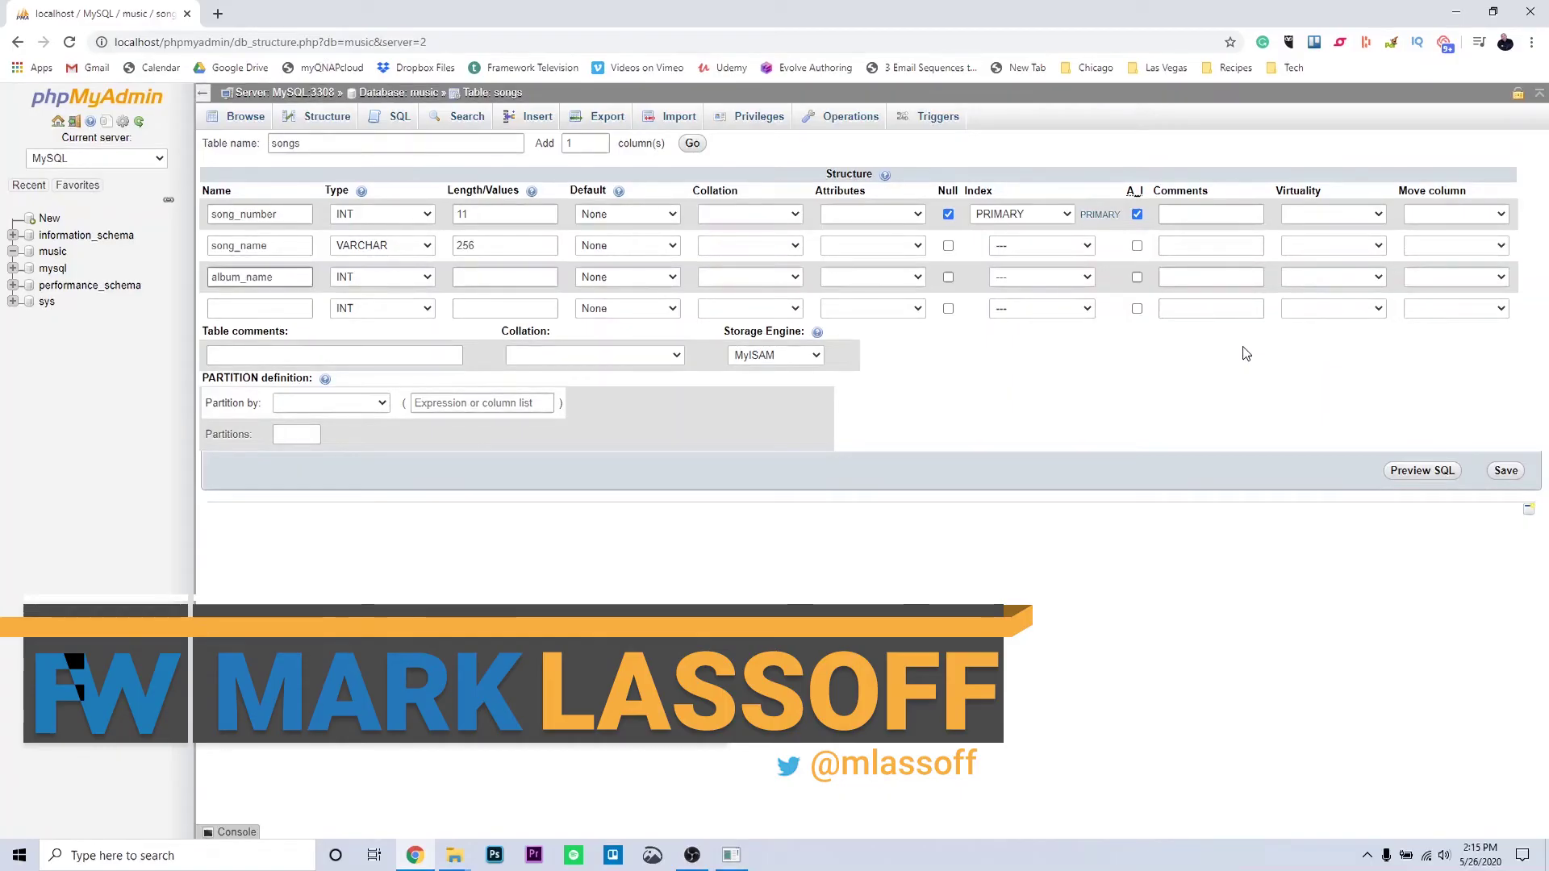
left_click(417, 282)
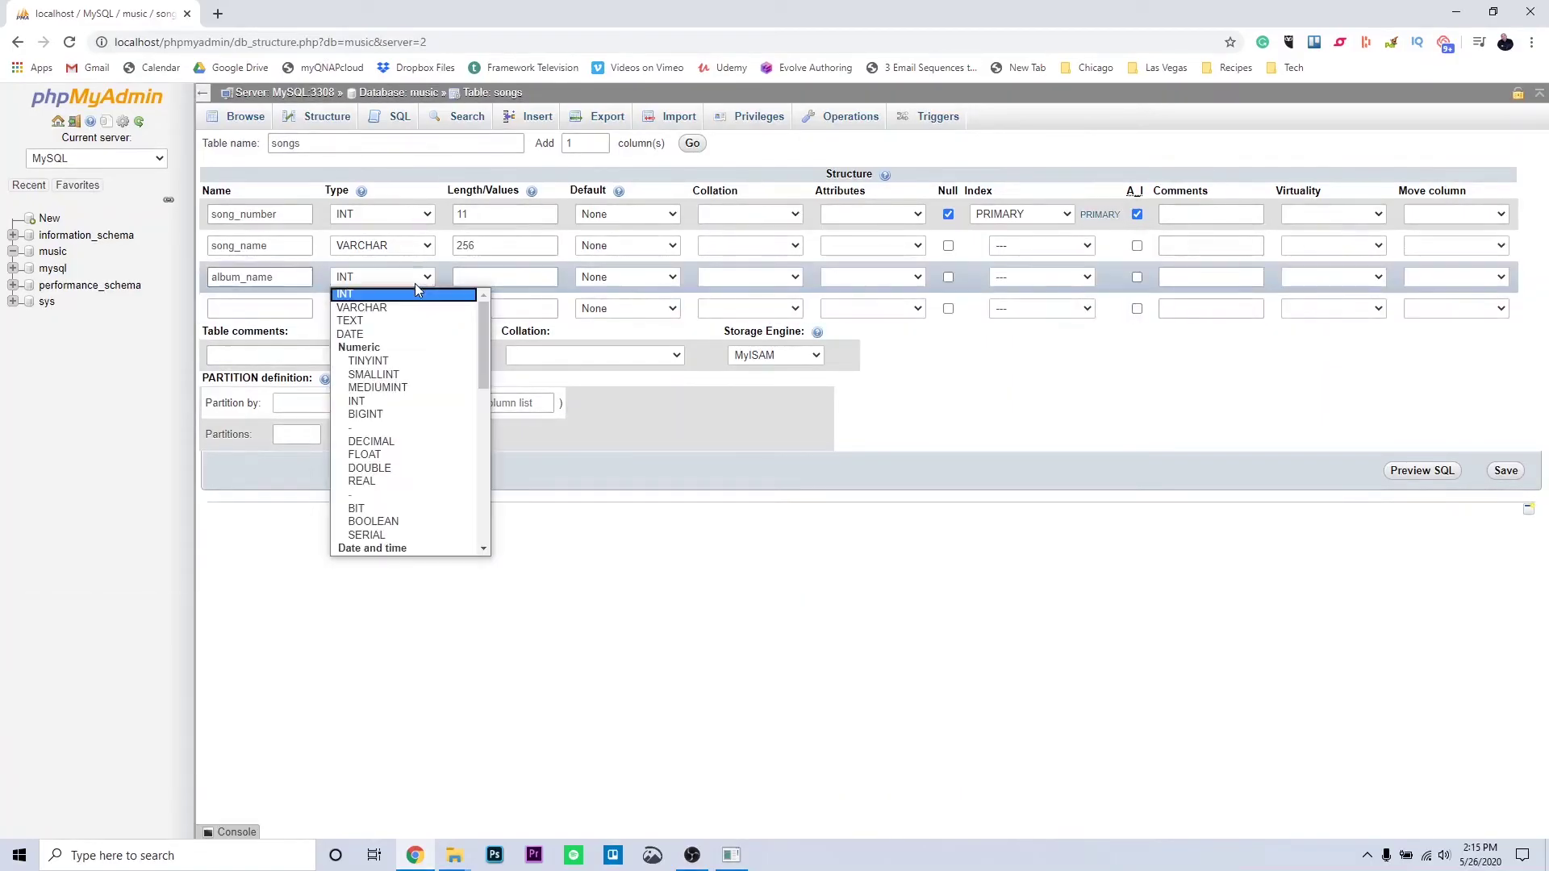
left_click(419, 310)
left_click(495, 276)
type("256")
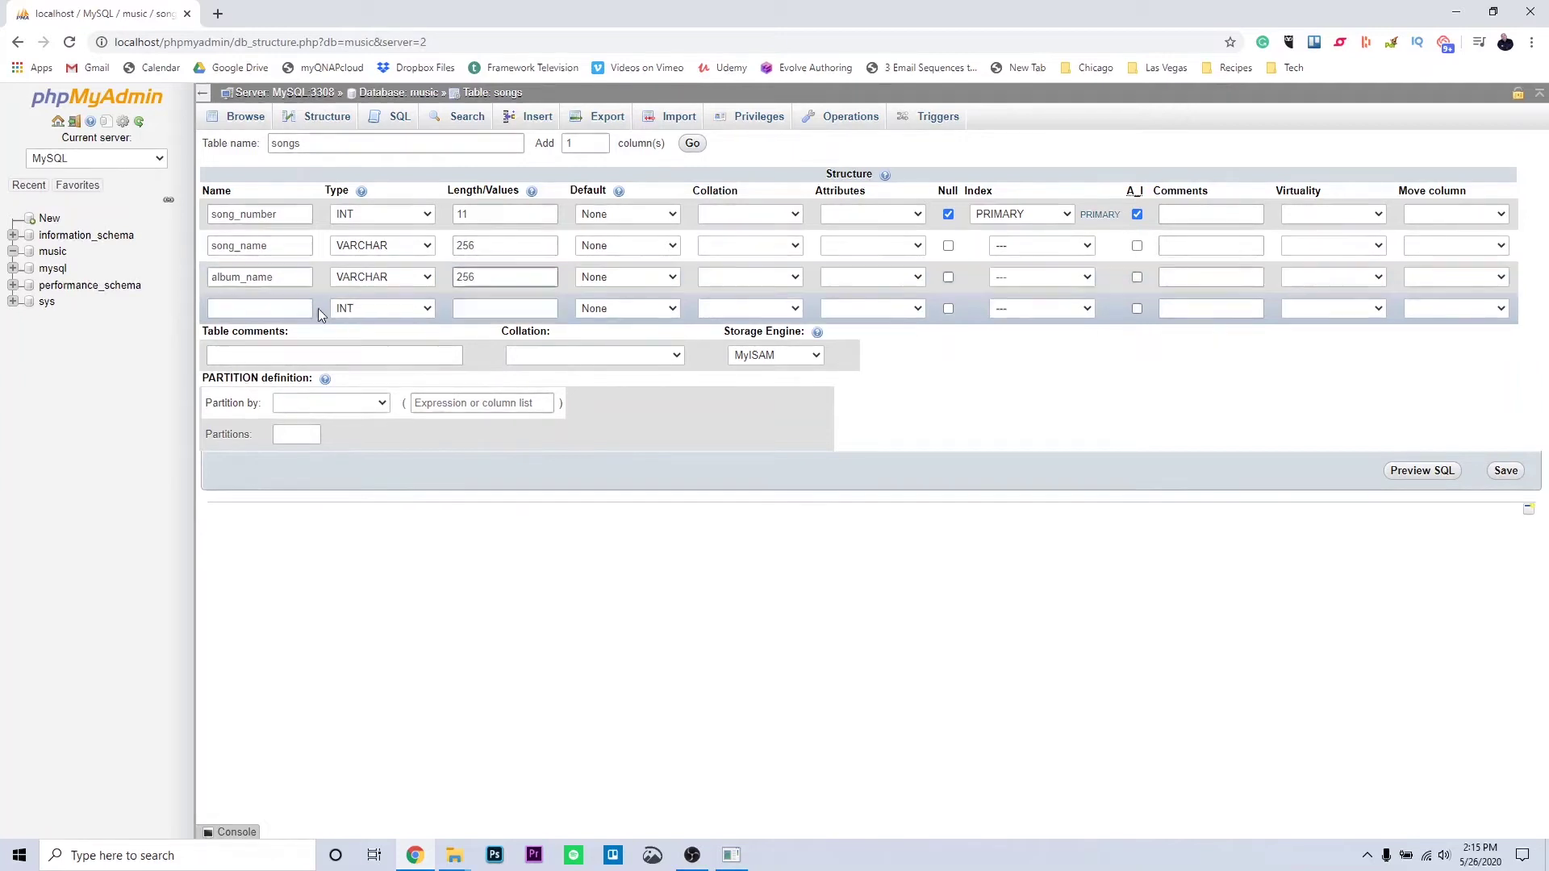
Define the fourth column of the songs table as rating with type INT and length 2.
left_click(266, 307)
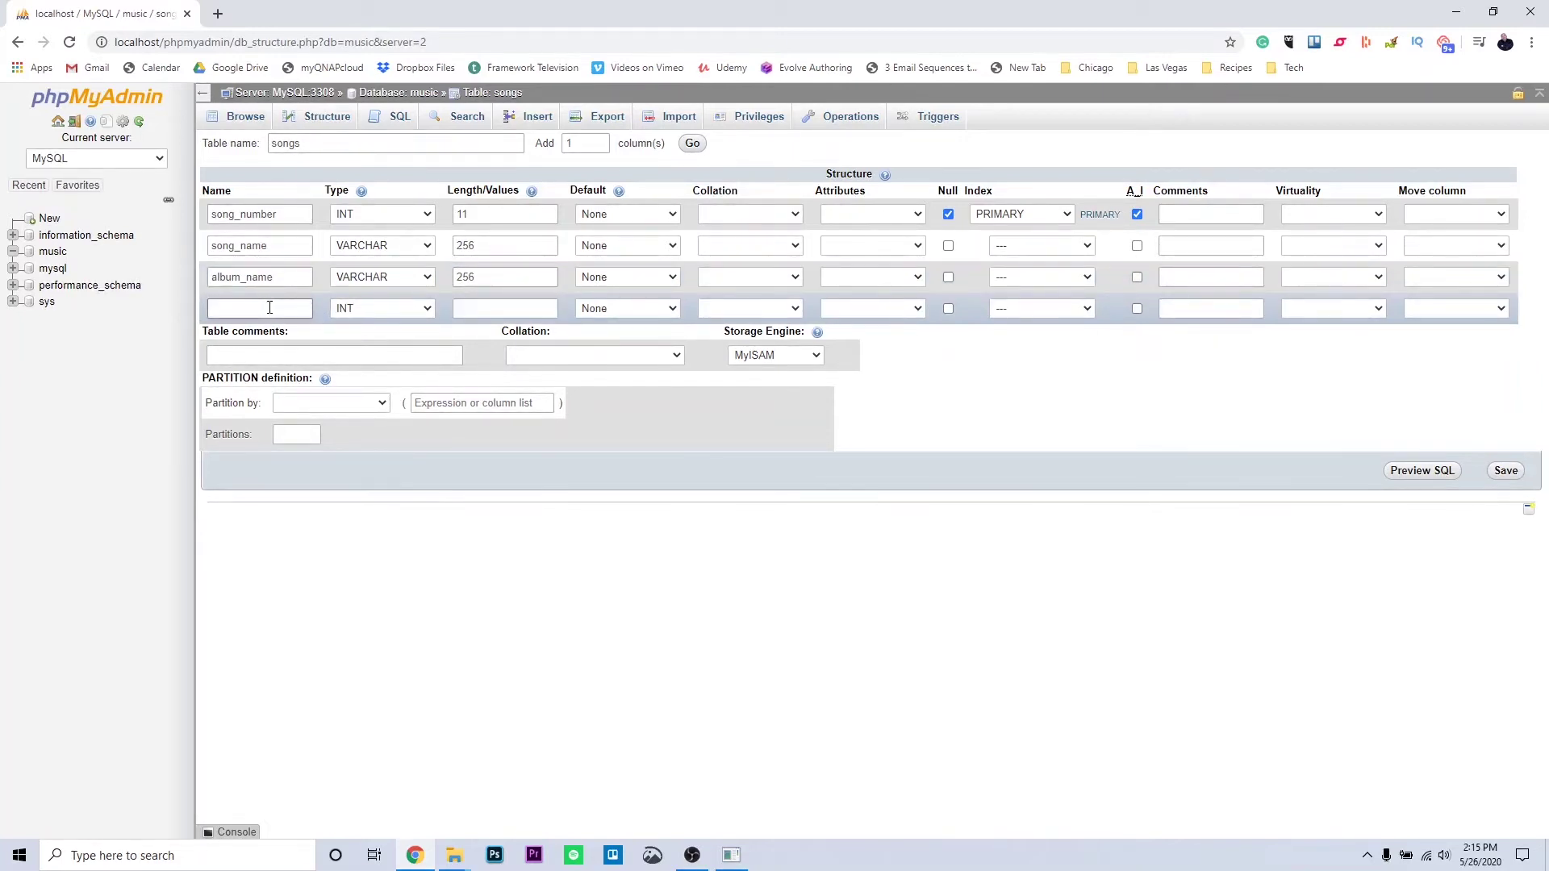
type("rating")
left_click(408, 307)
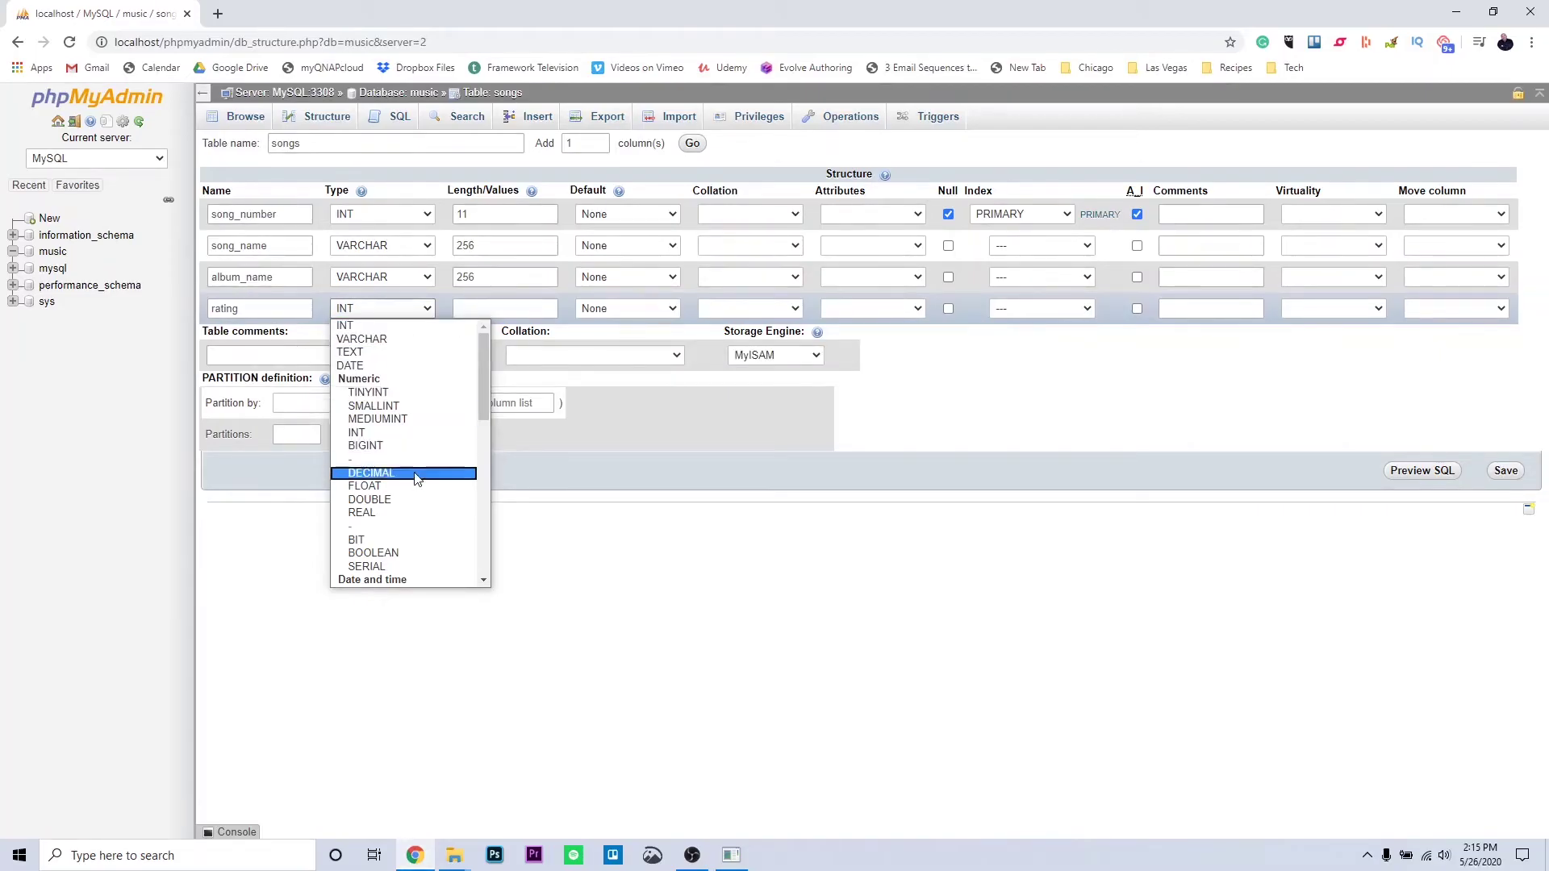
left_click(397, 326)
left_click(479, 310)
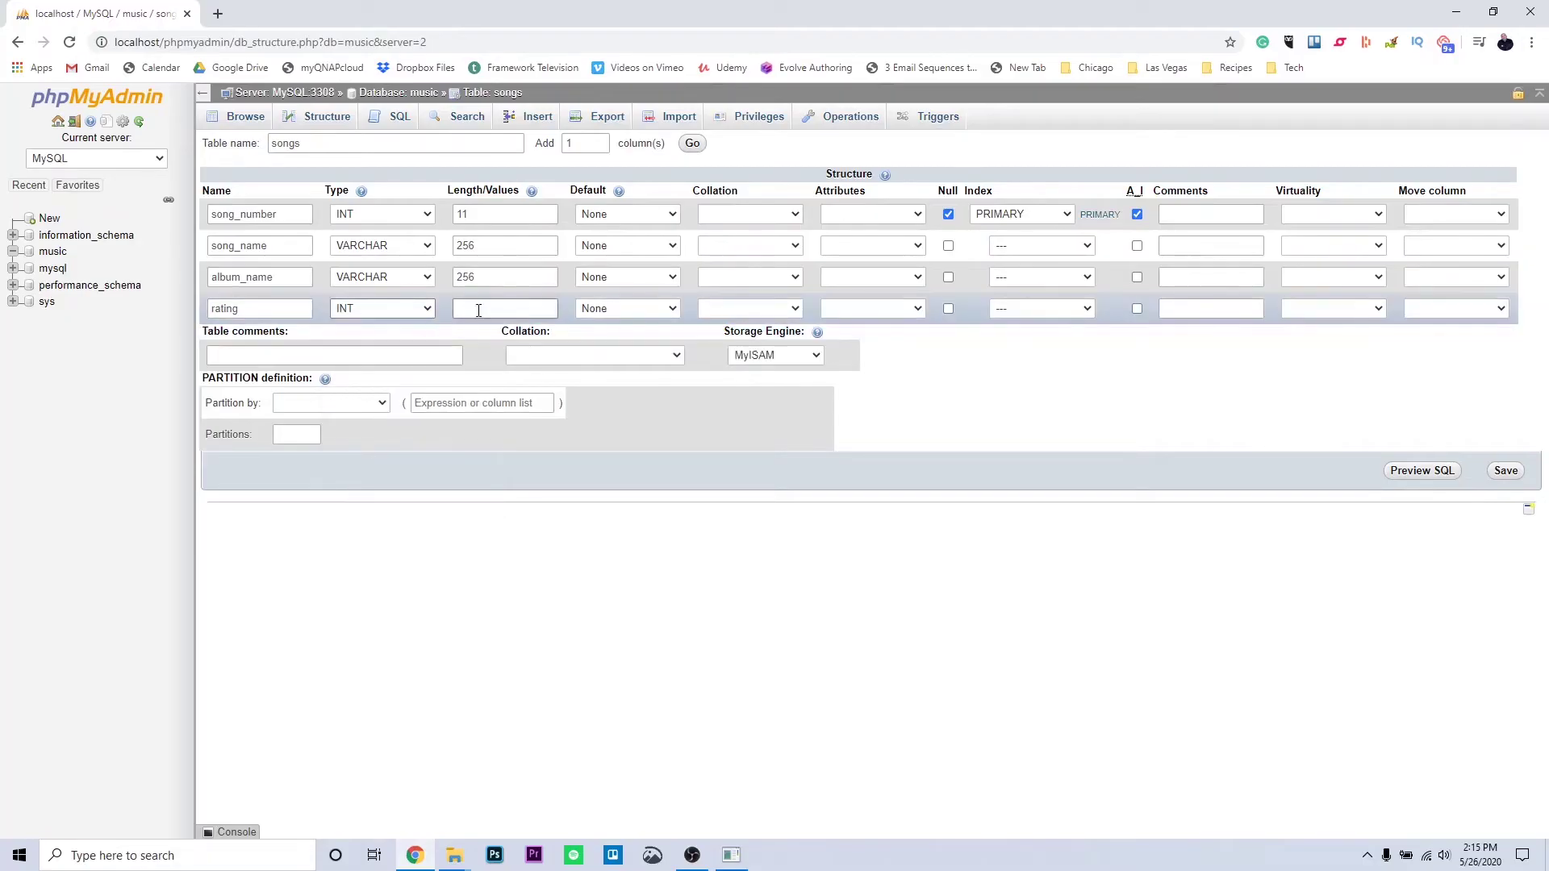
type("2")
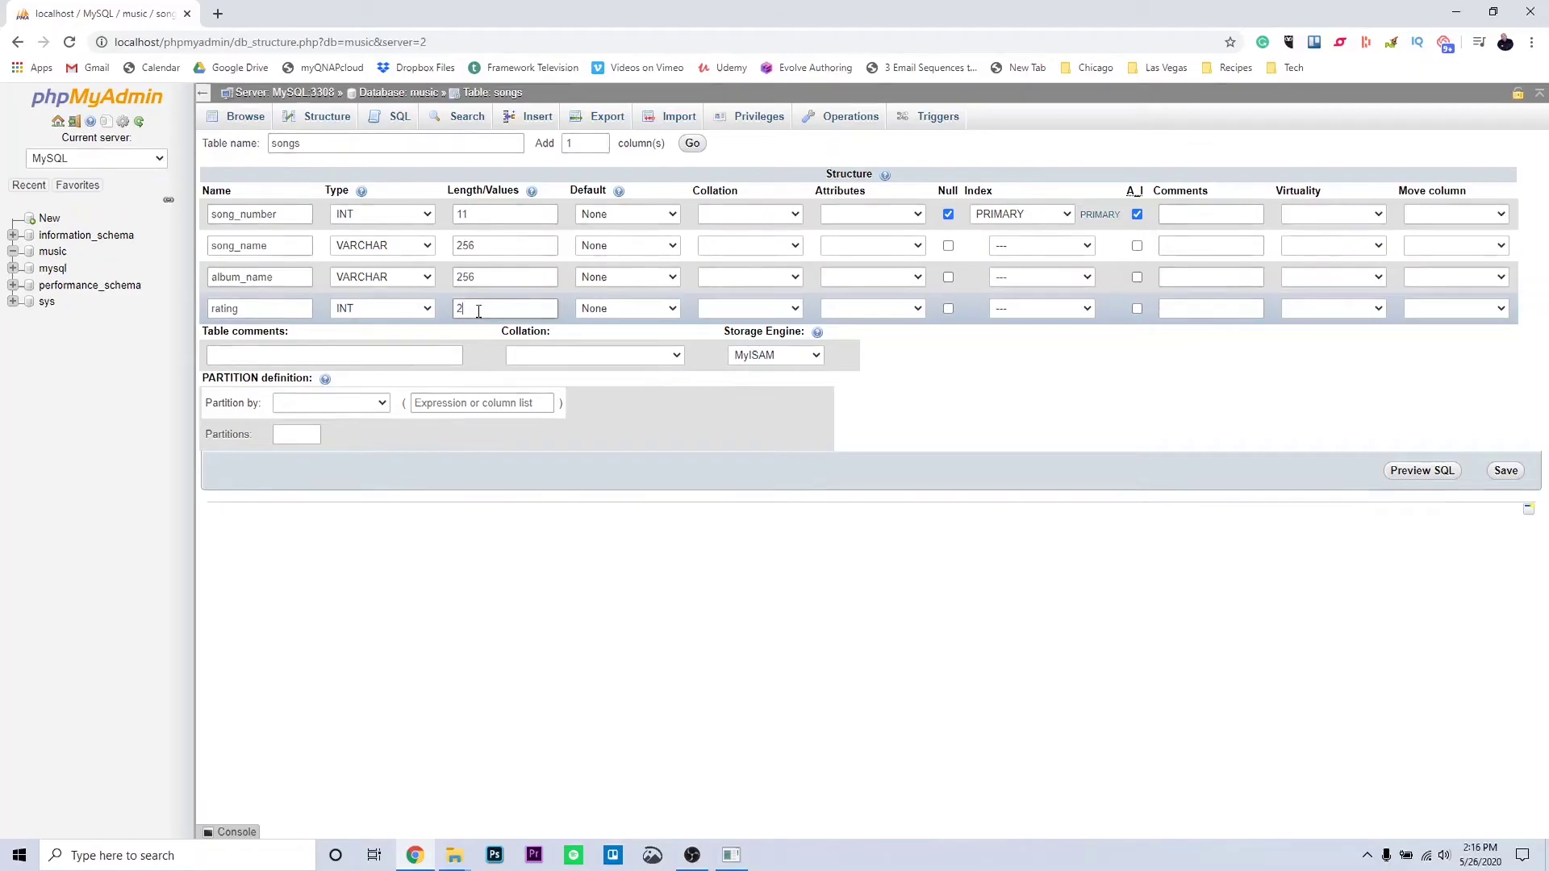
left_click(327, 360)
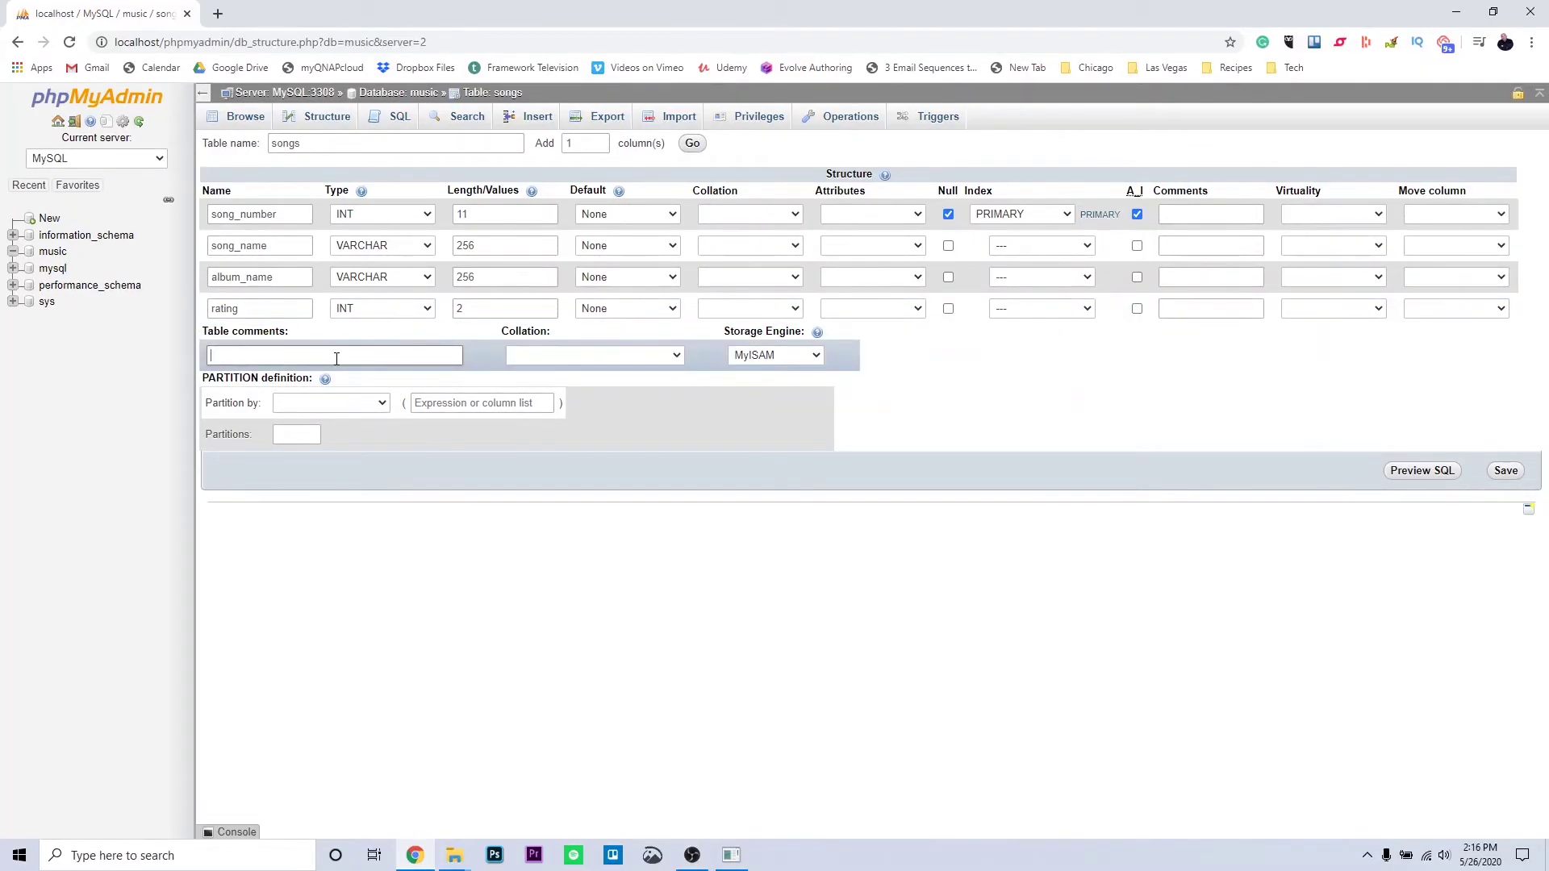
Disallow null values for song_number, previewing the table's SQL before and after the change.
left_click(1399, 479)
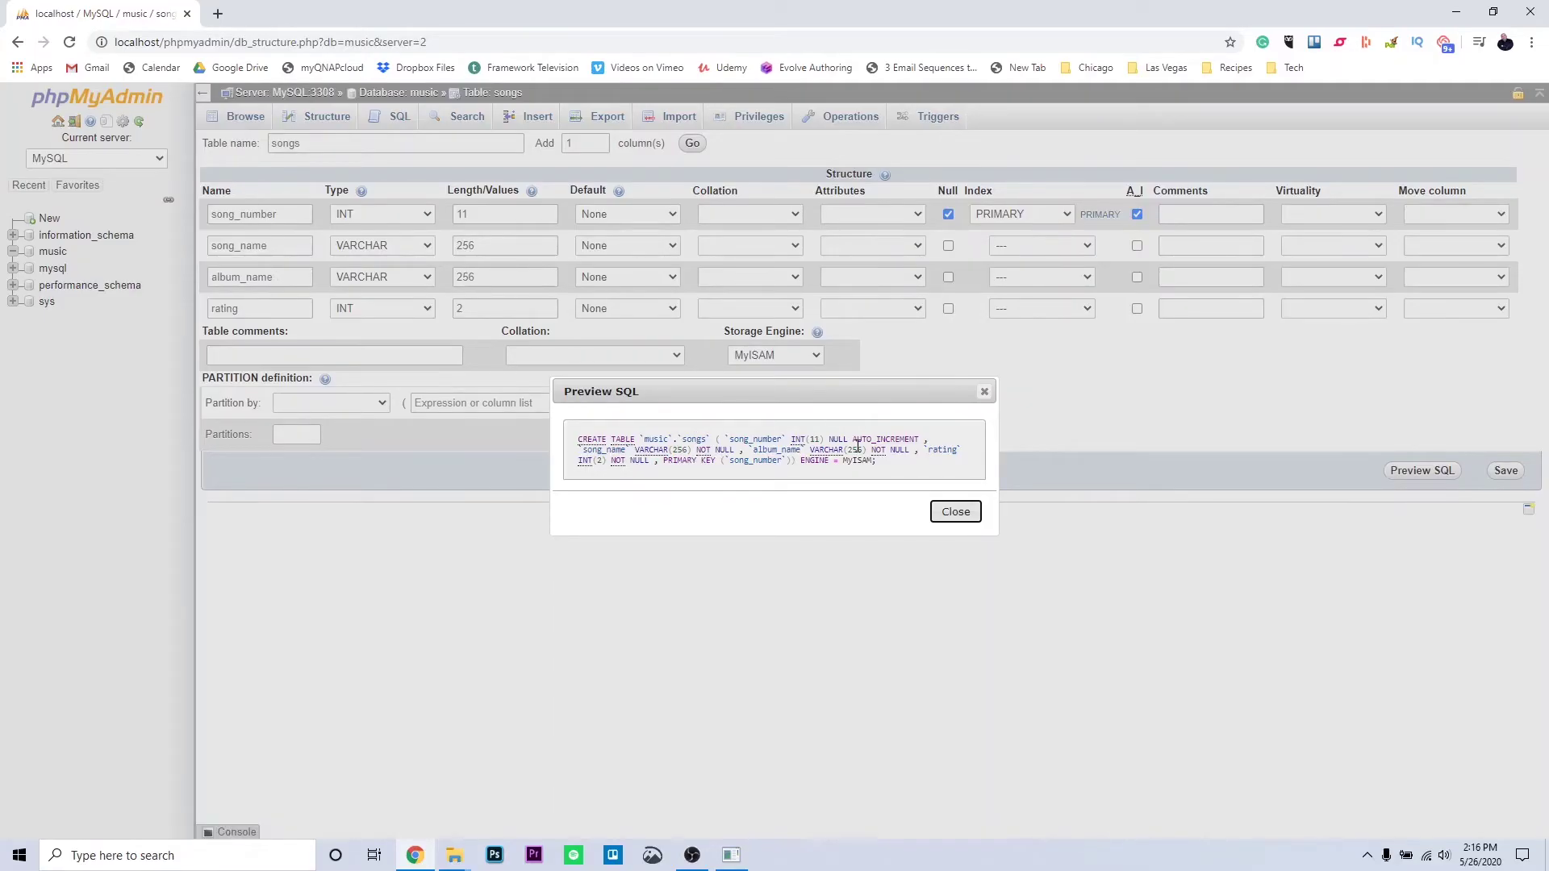
left_click(956, 512)
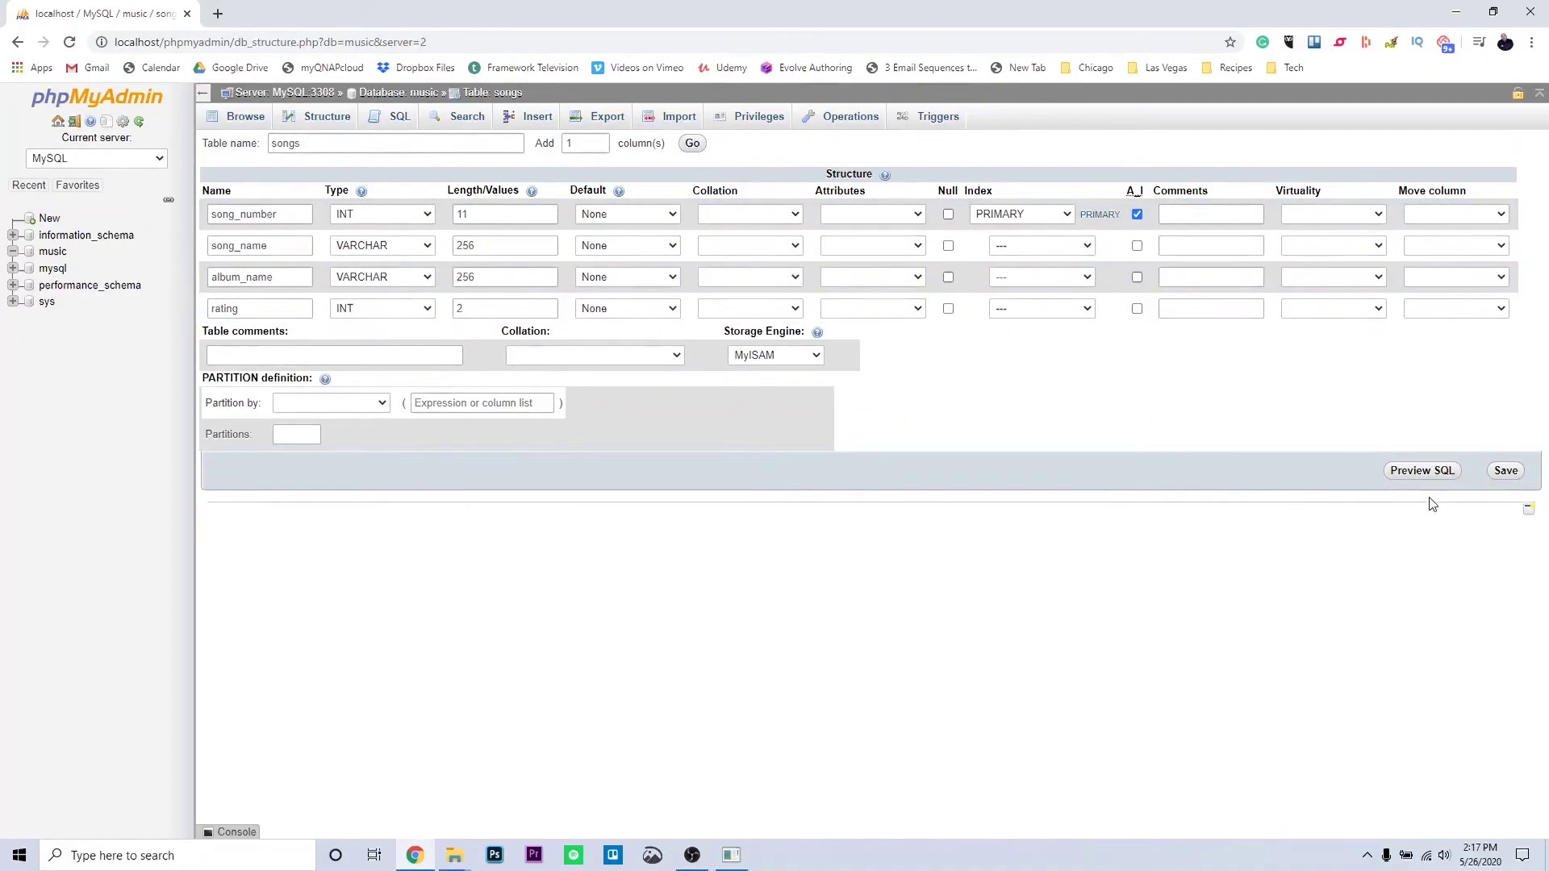
left_click(1413, 474)
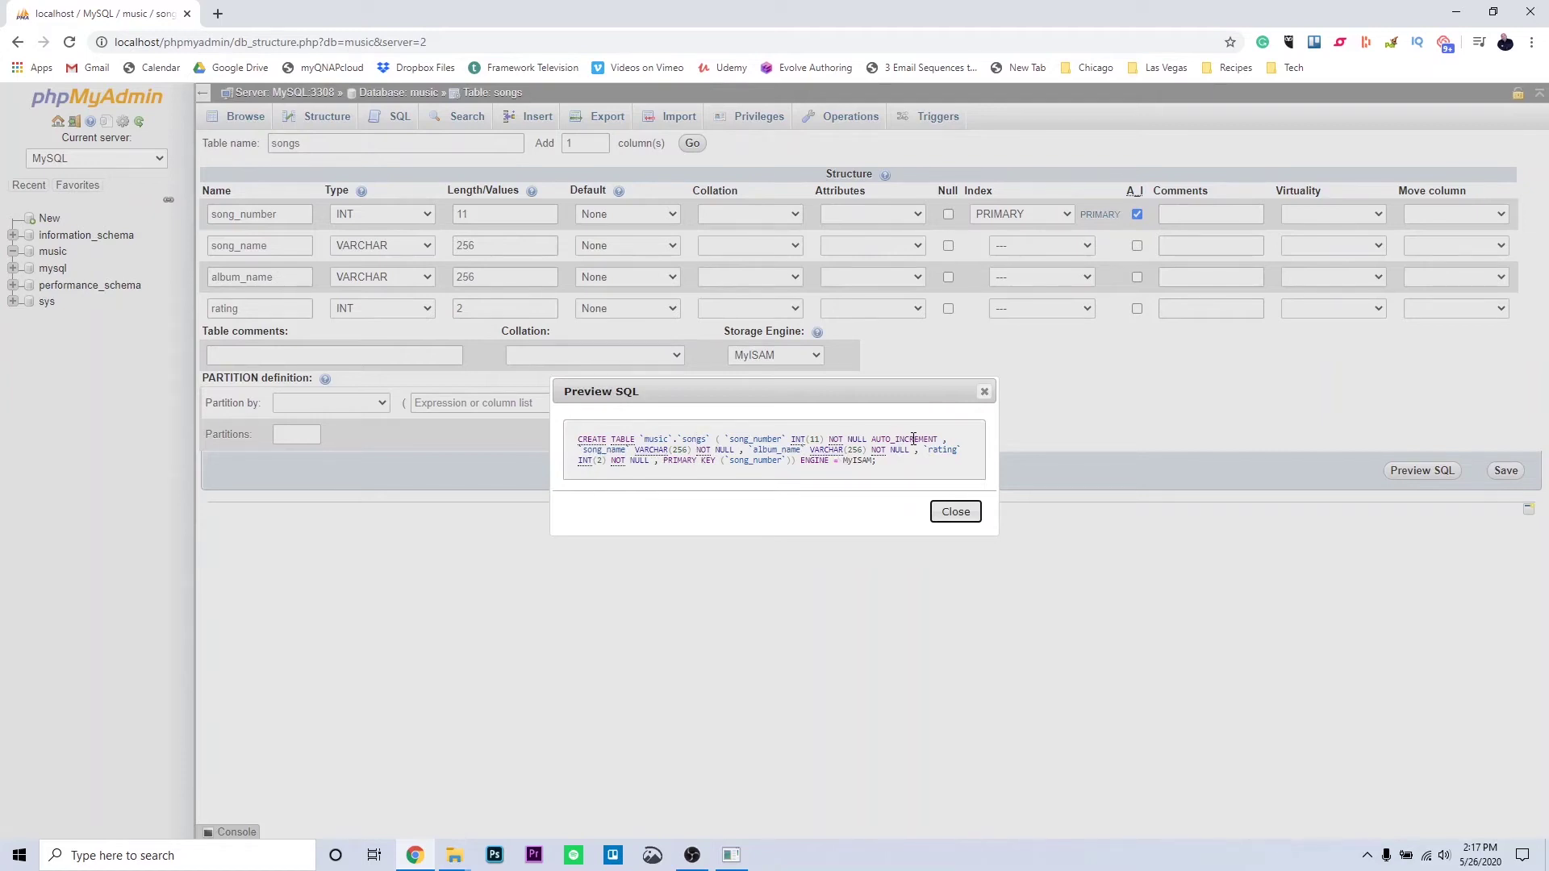
left_click(955, 511)
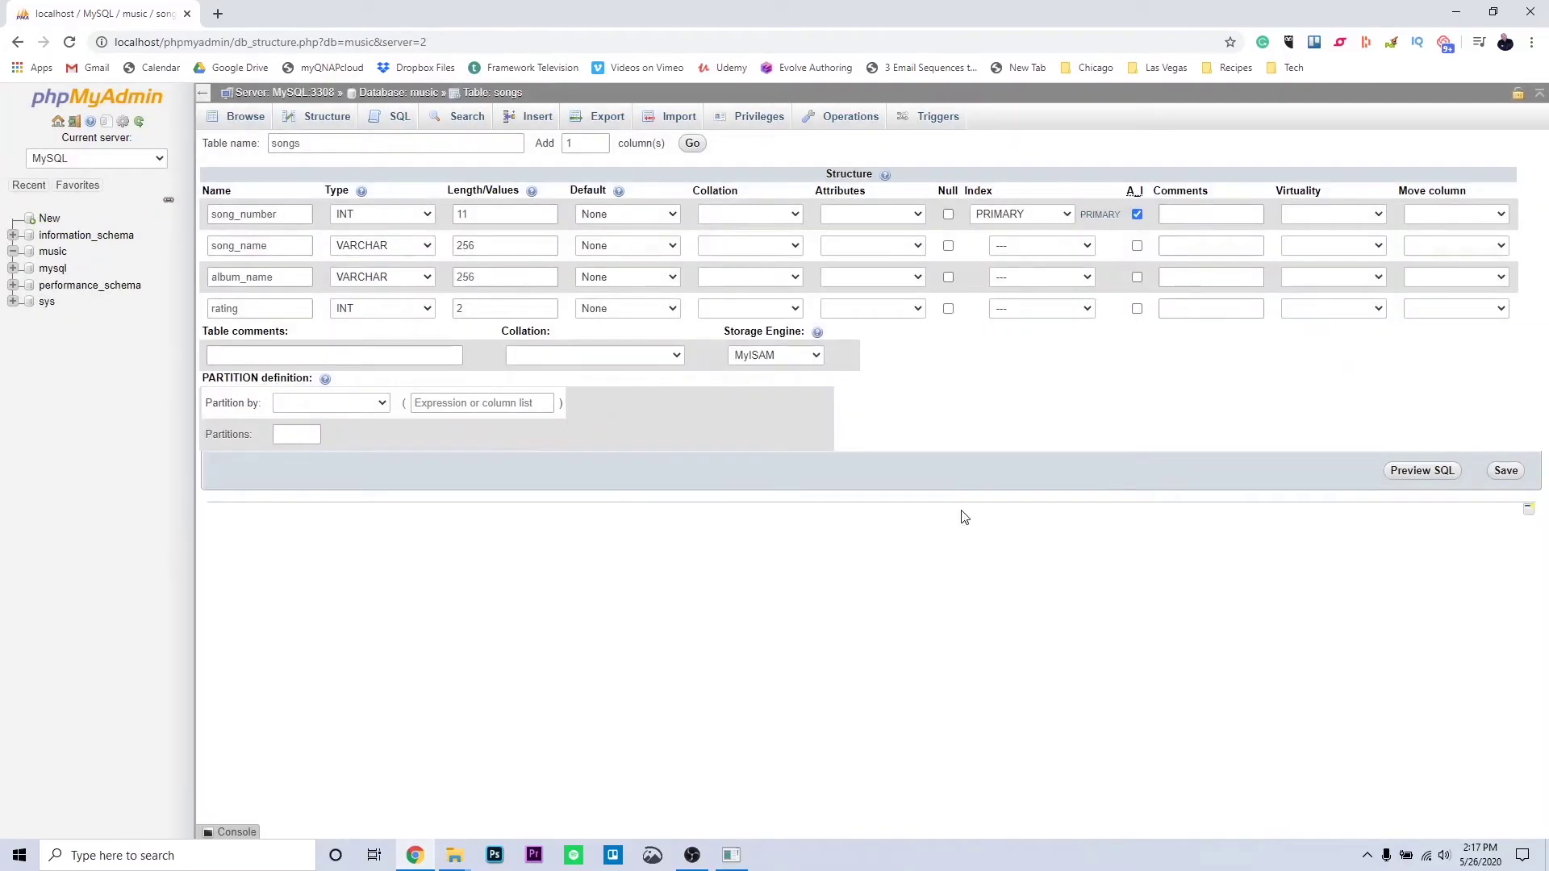
Save the songs table and expand it in the music database's navigation tree.
left_click(1508, 472)
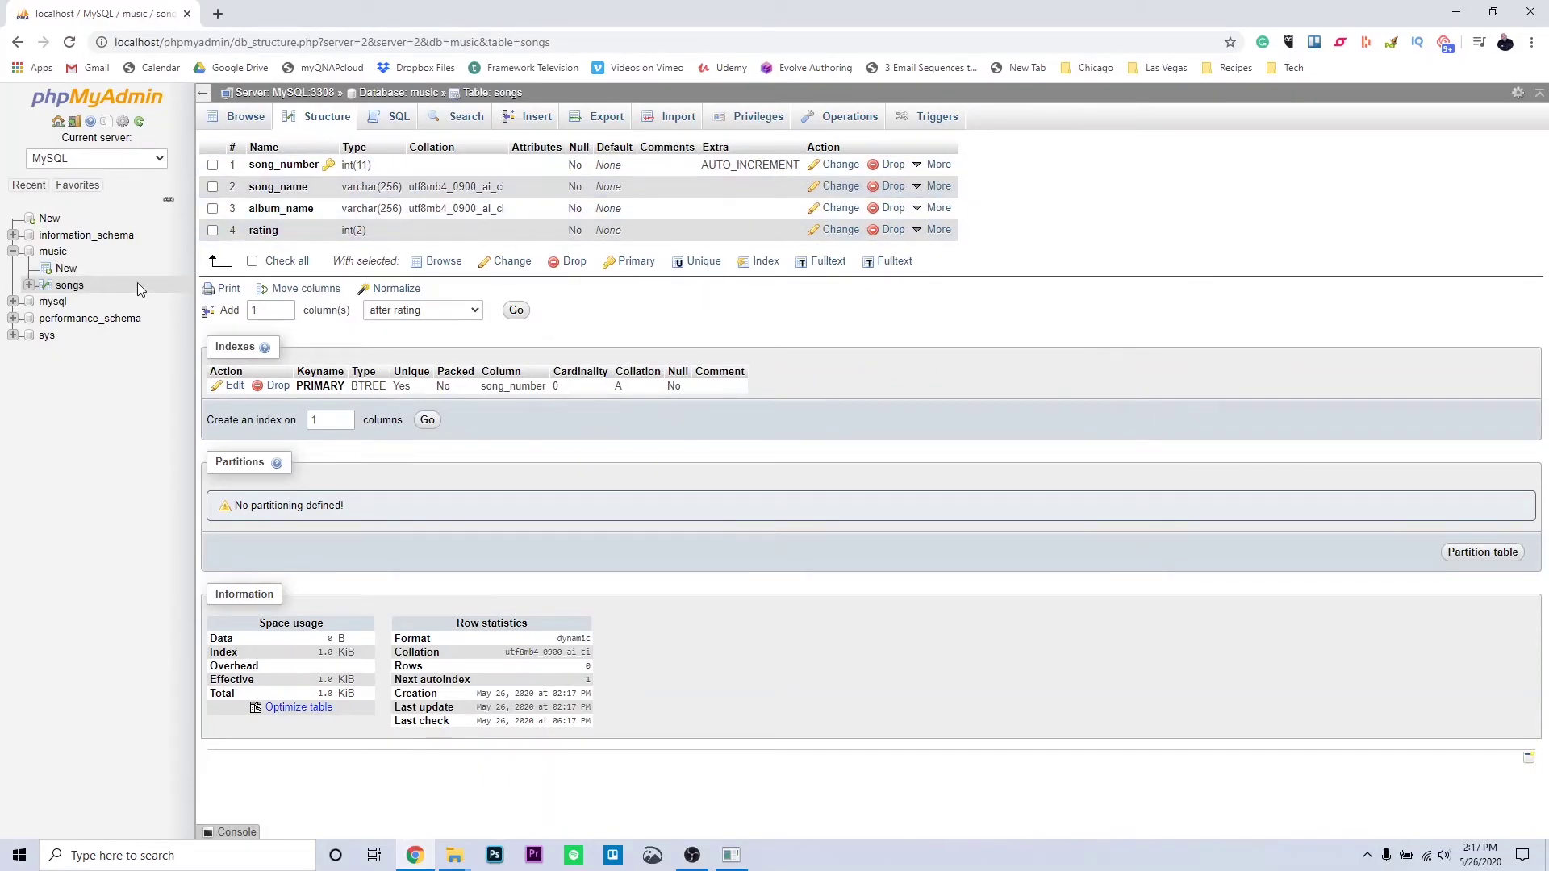
left_click(28, 286)
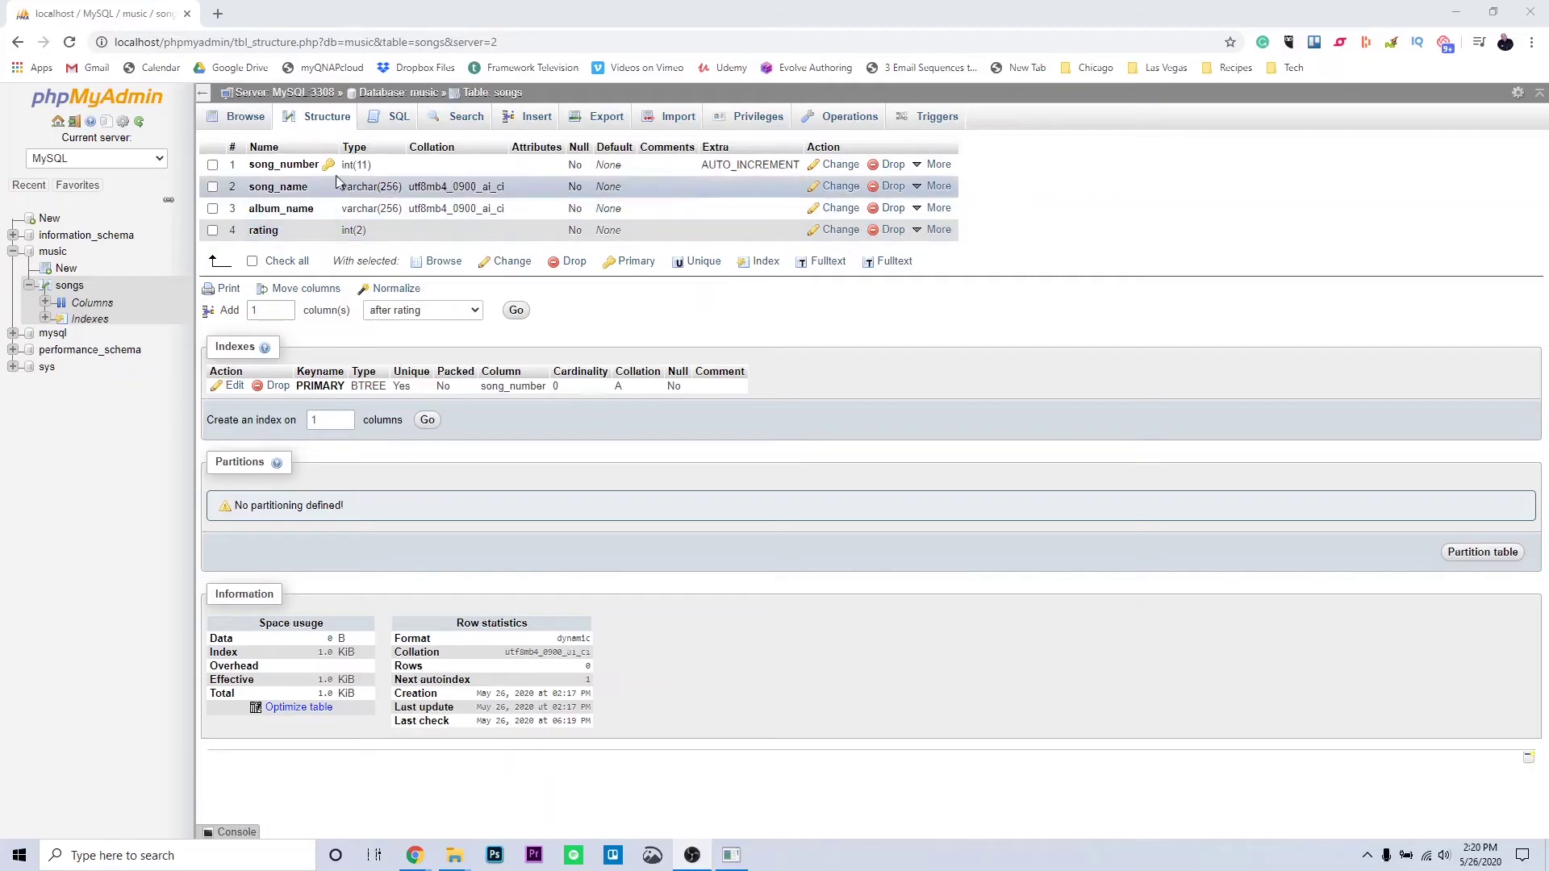
Start inserting rows into songs and fill the first with song name Pictures of You, album name Disintegration and rating 10.
left_click(534, 119)
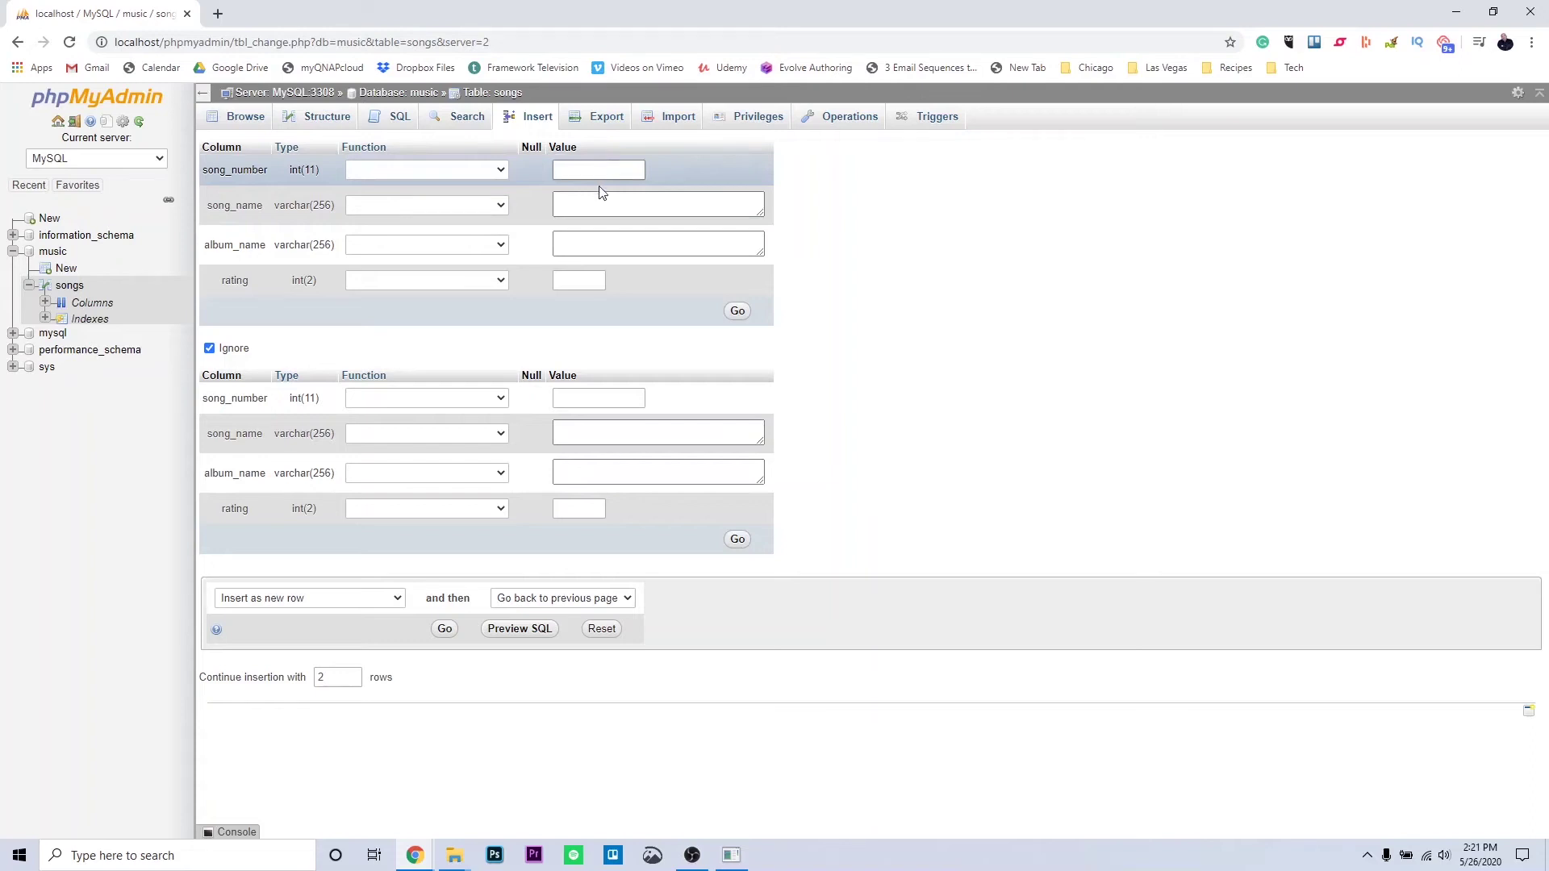
left_click(599, 209)
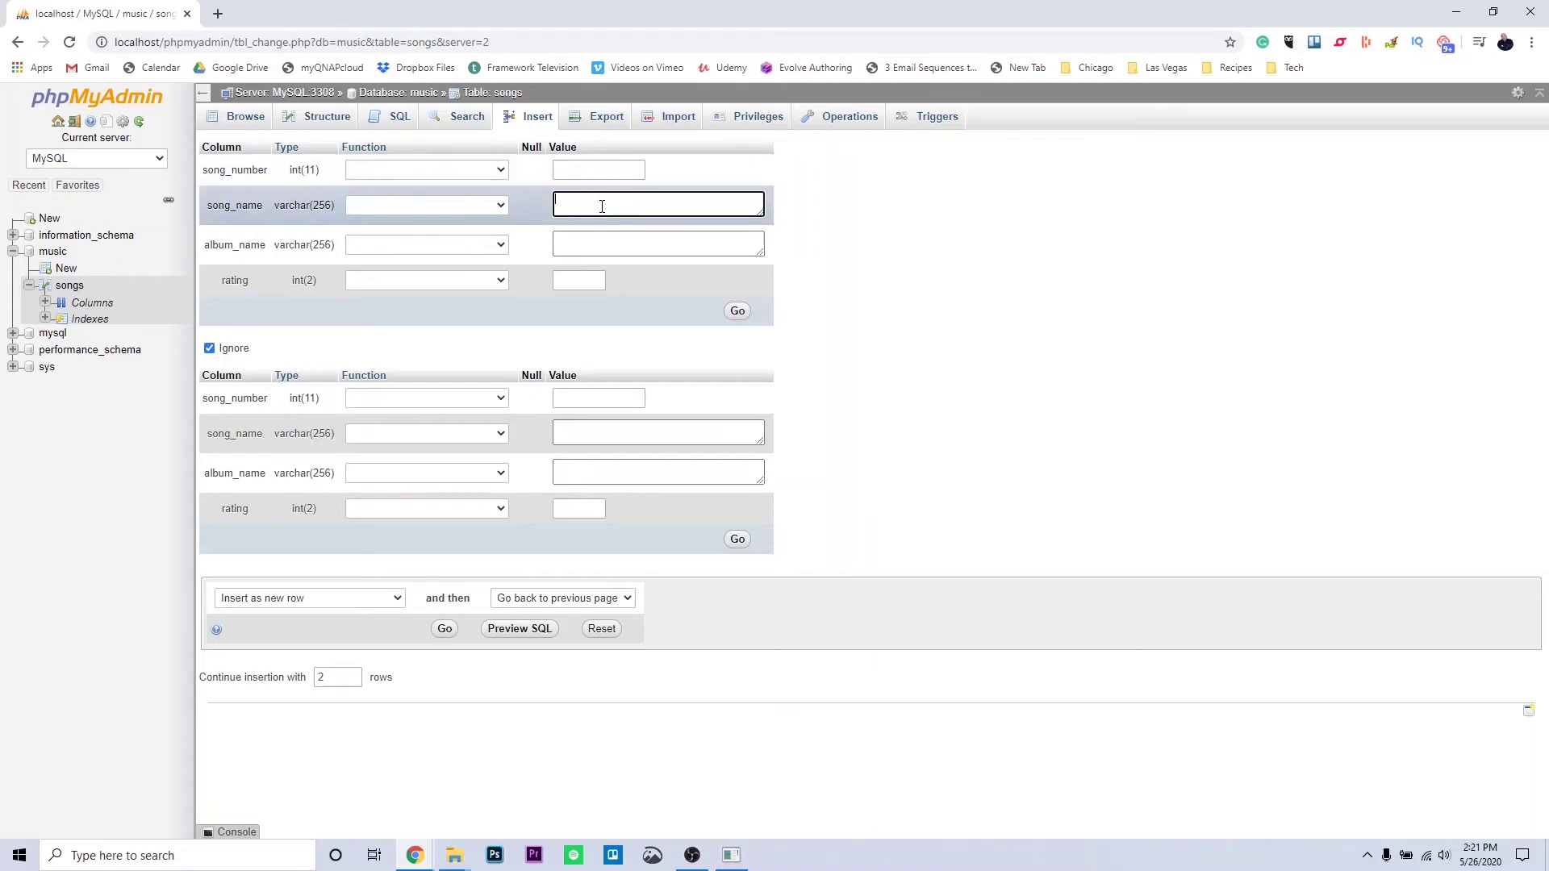
type("Pictures of You")
key("Tab")
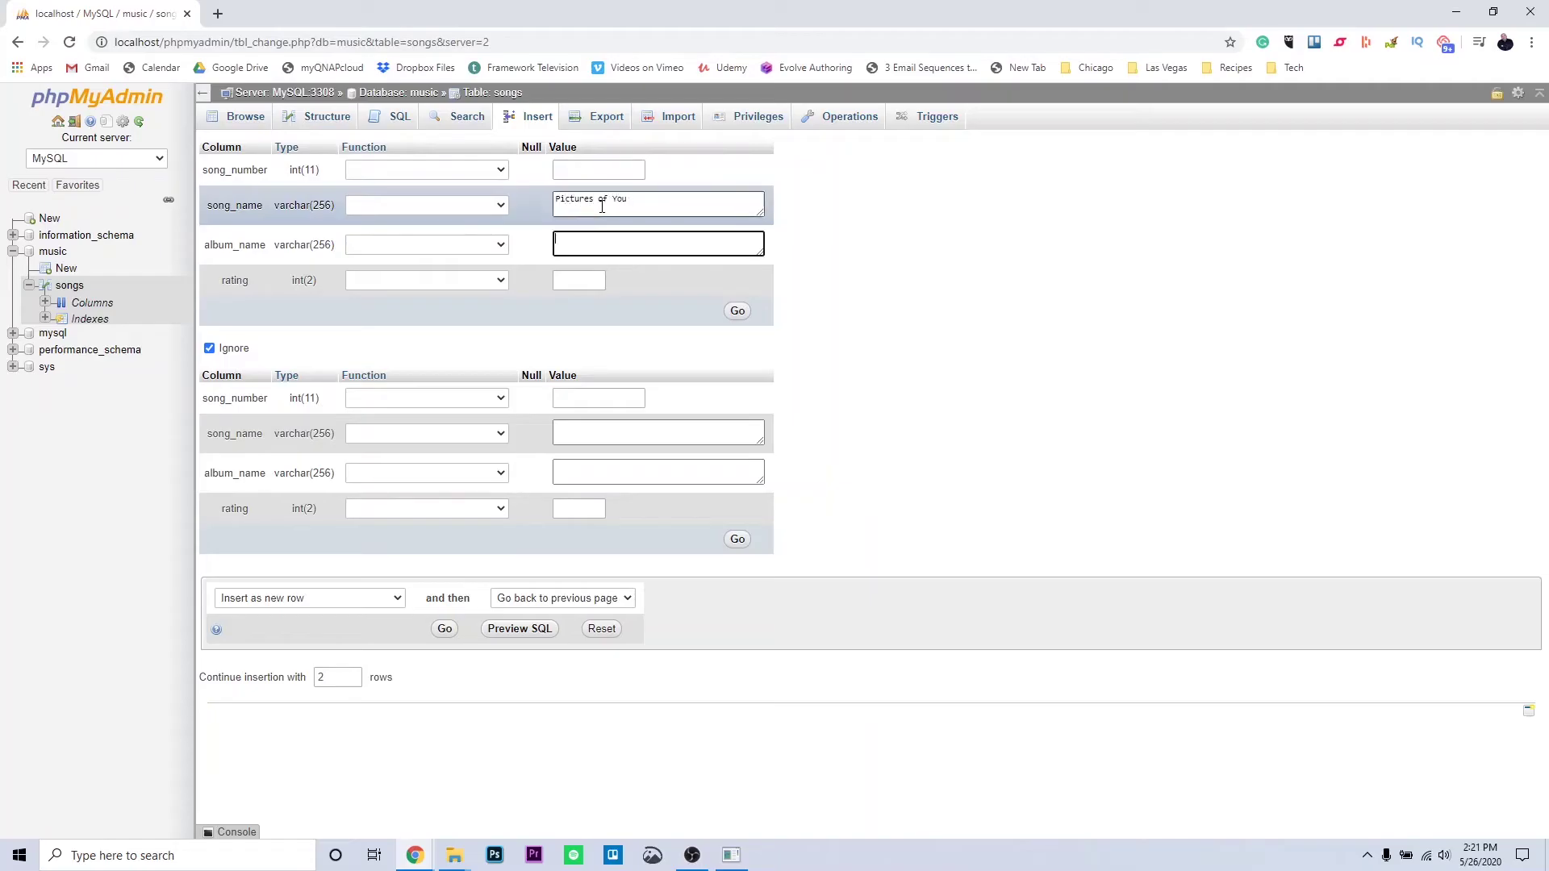
type("Disintegration")
key("Tab")
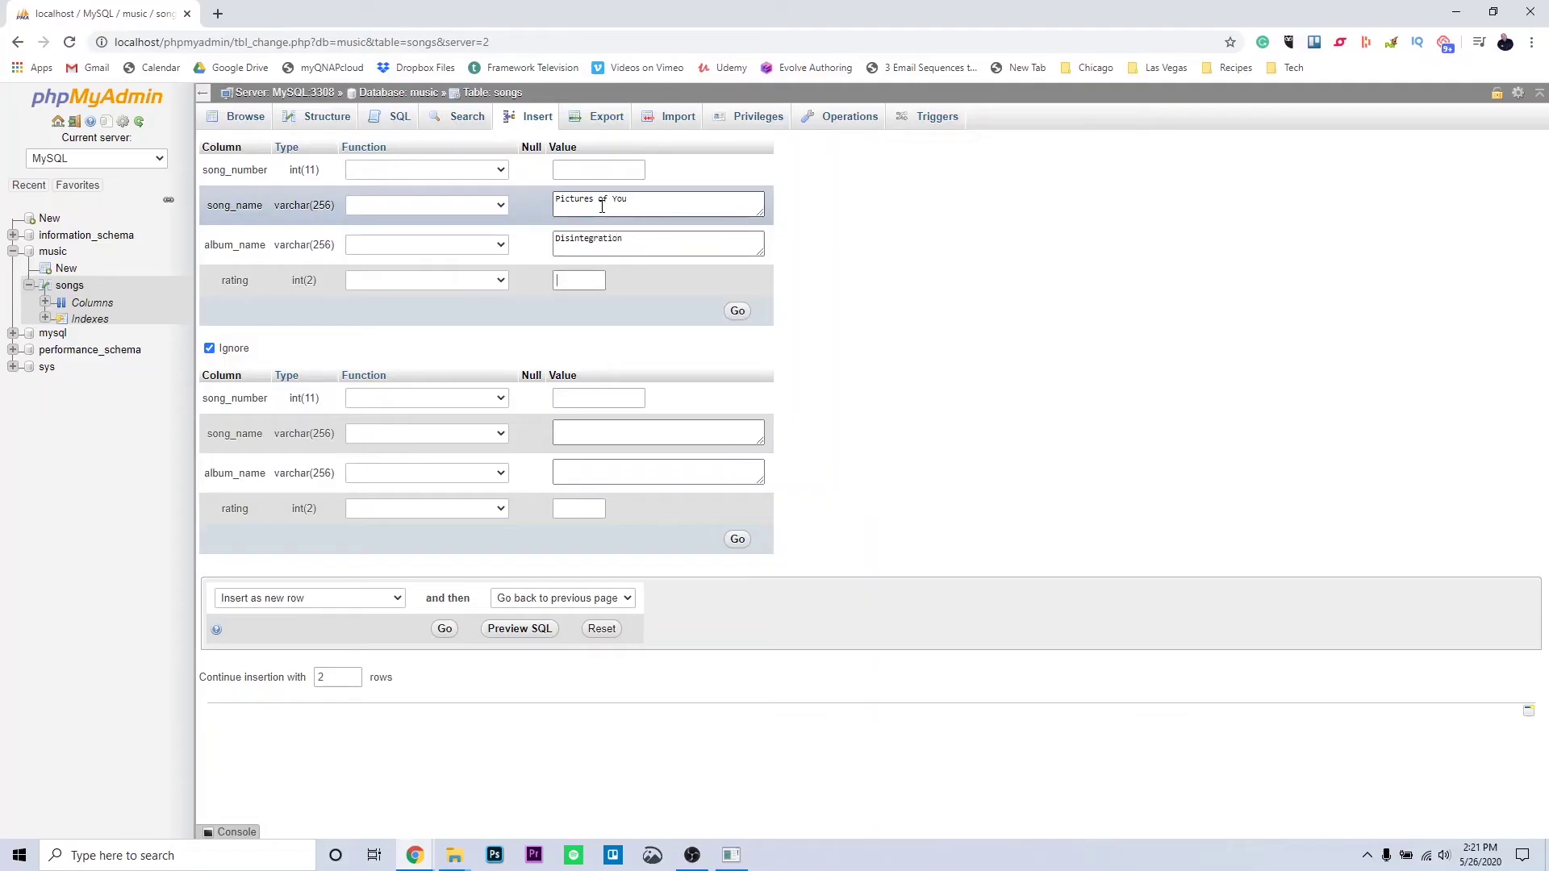
type("10")
Fill the second new row with song name Only the Young, album name Journey's Greatest Hits and rating 9.
left_click(601, 428)
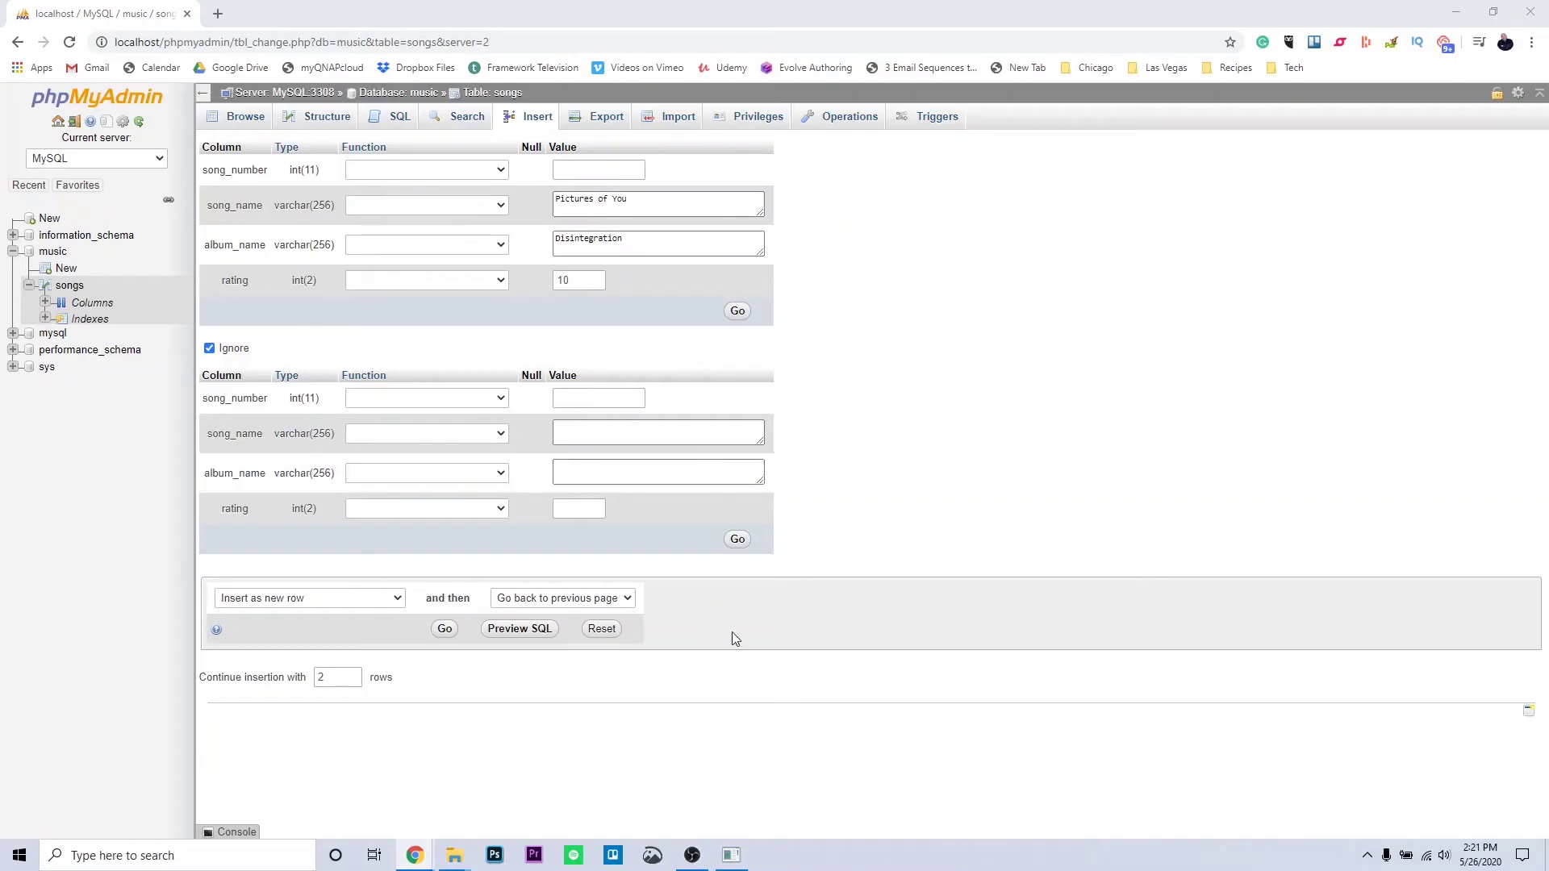
left_click(627, 434)
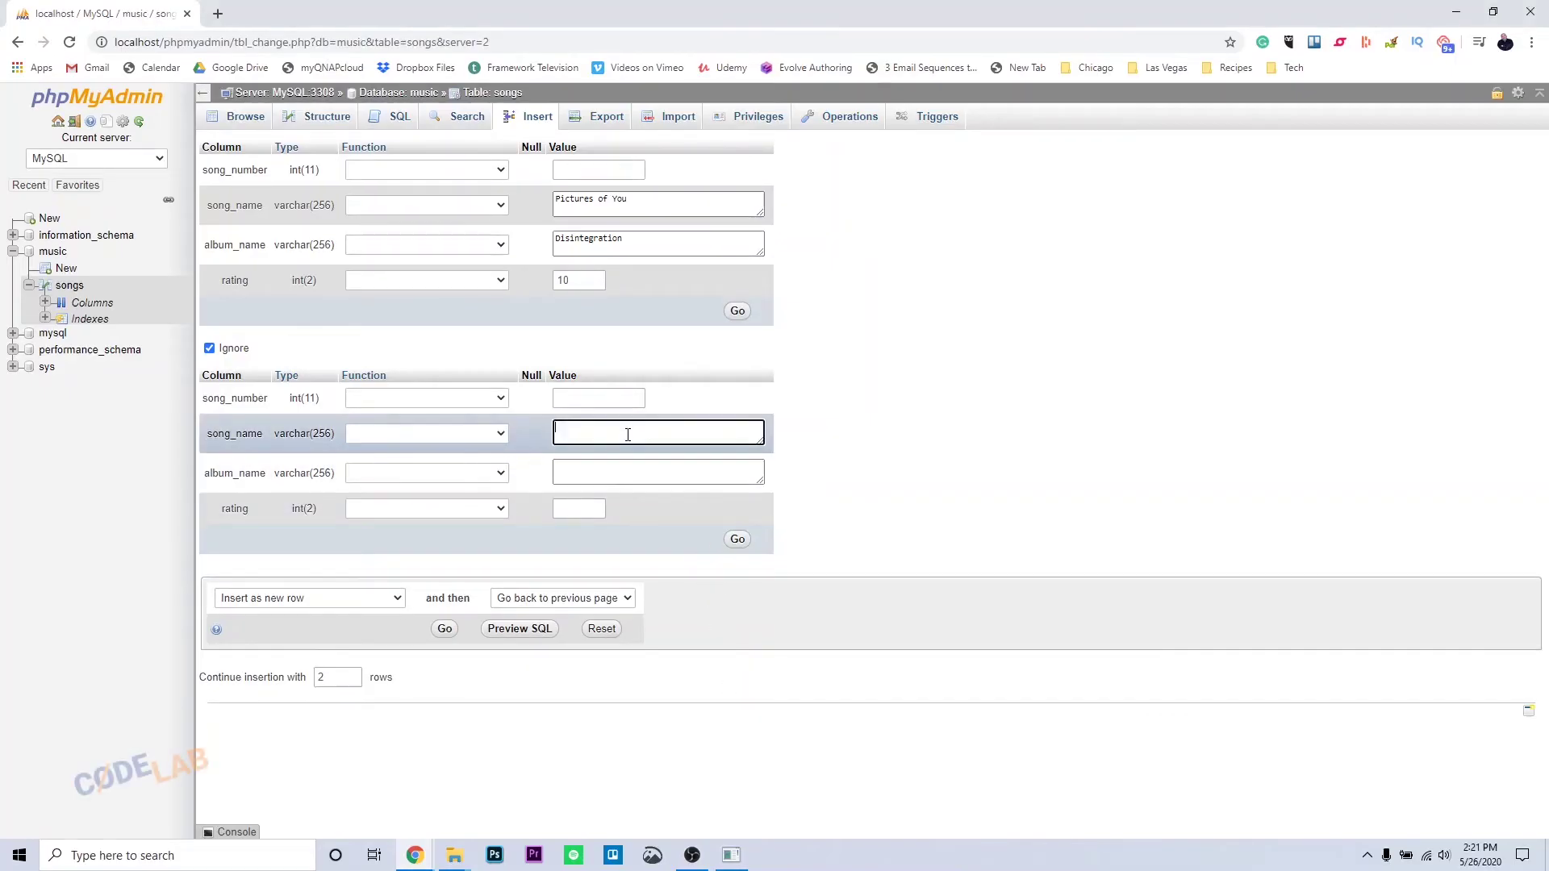
type("Only the Young")
key("Tab")
type("Journey's Greatest Hits")
key("Tab")
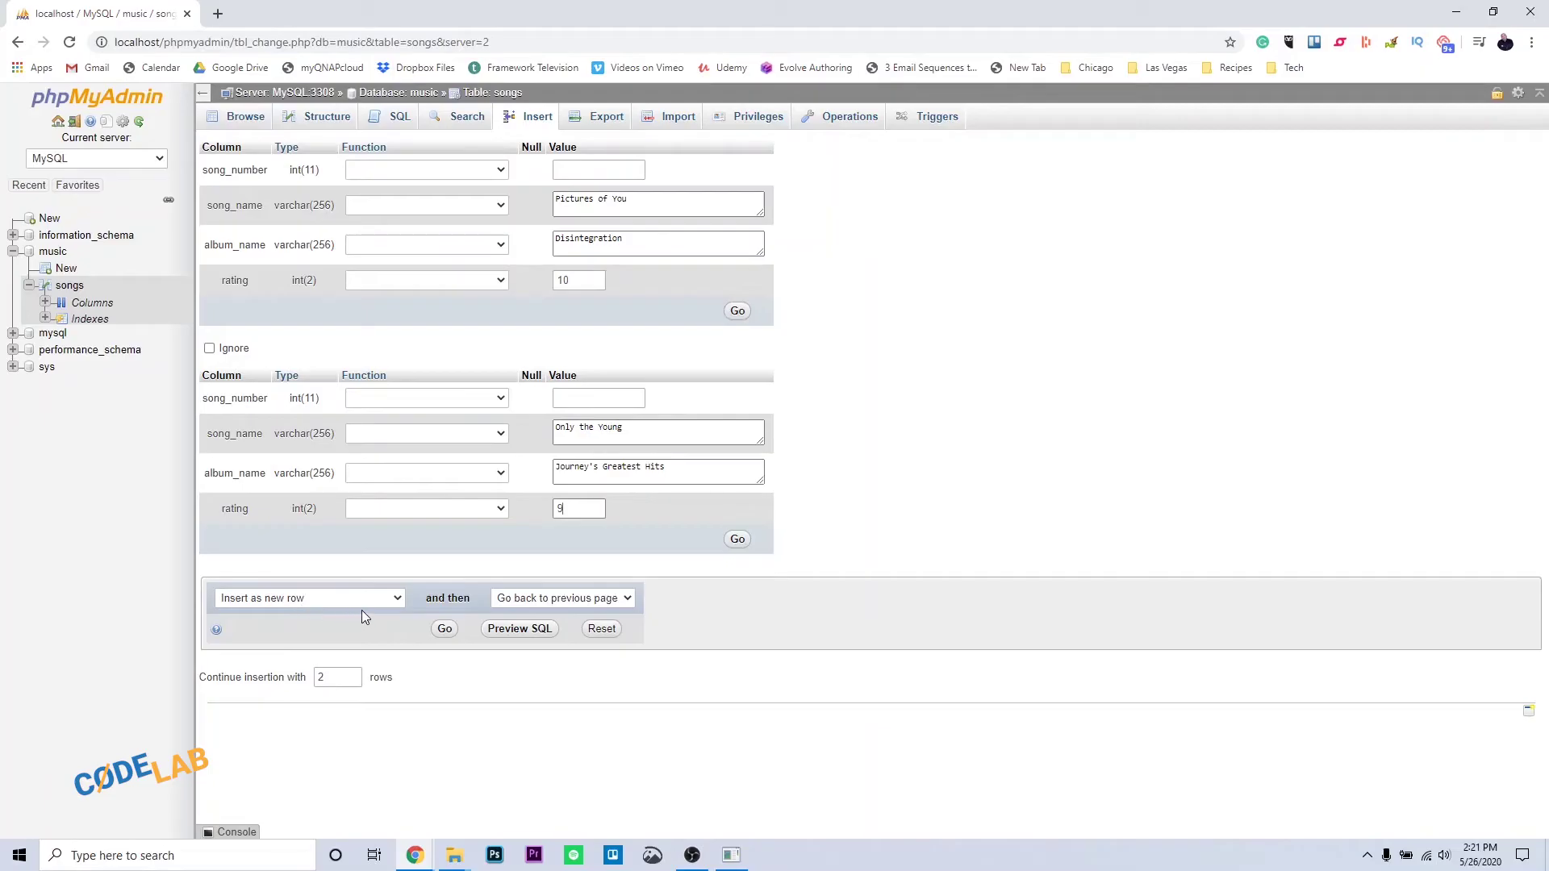
left_click(583, 600)
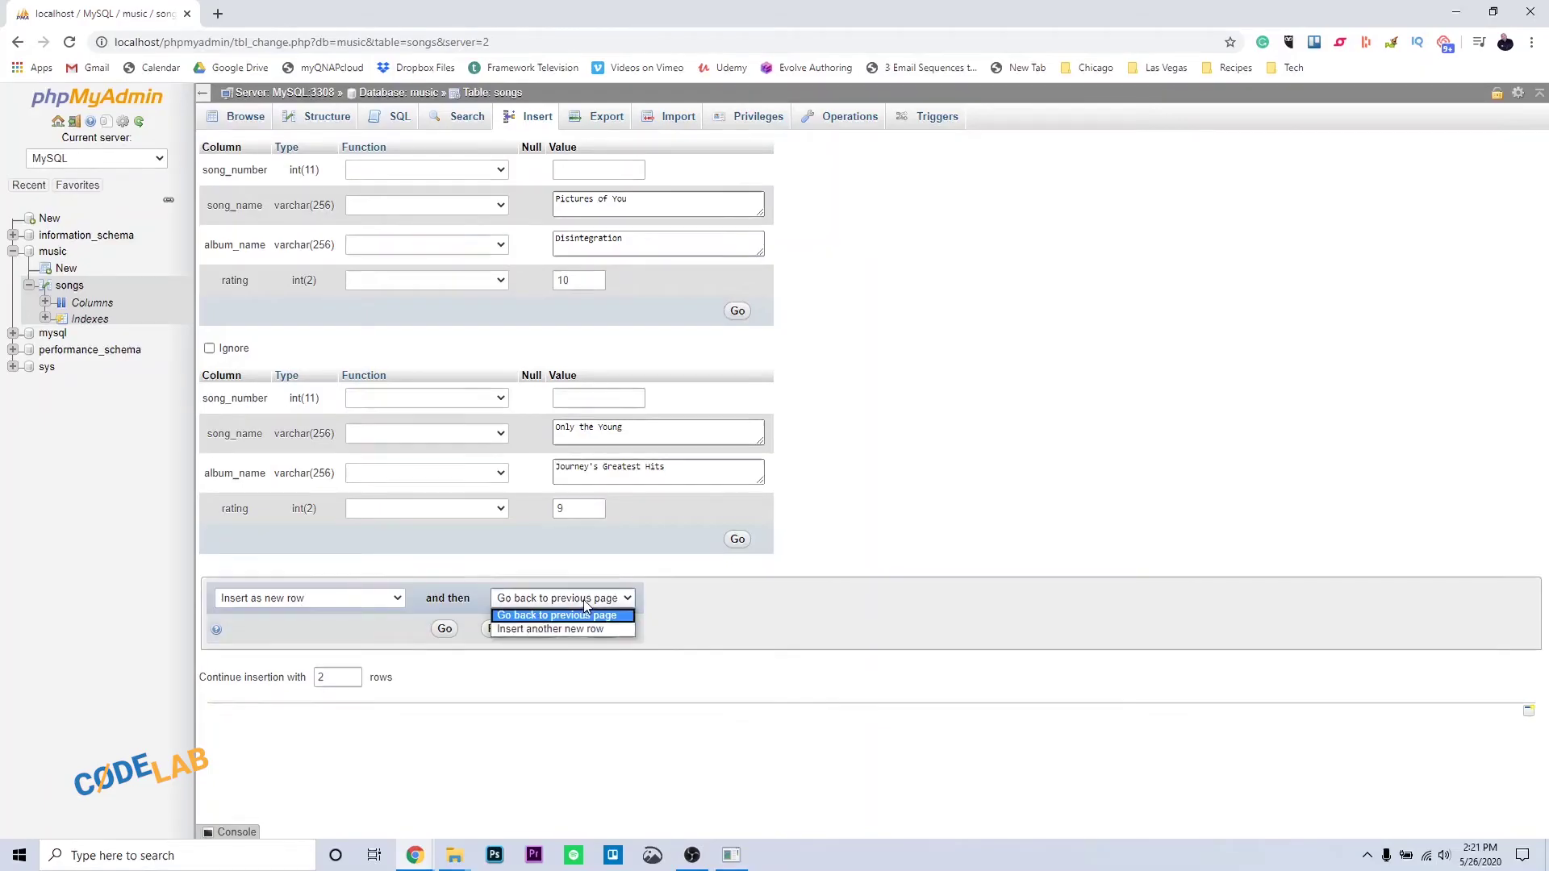
left_click(592, 603)
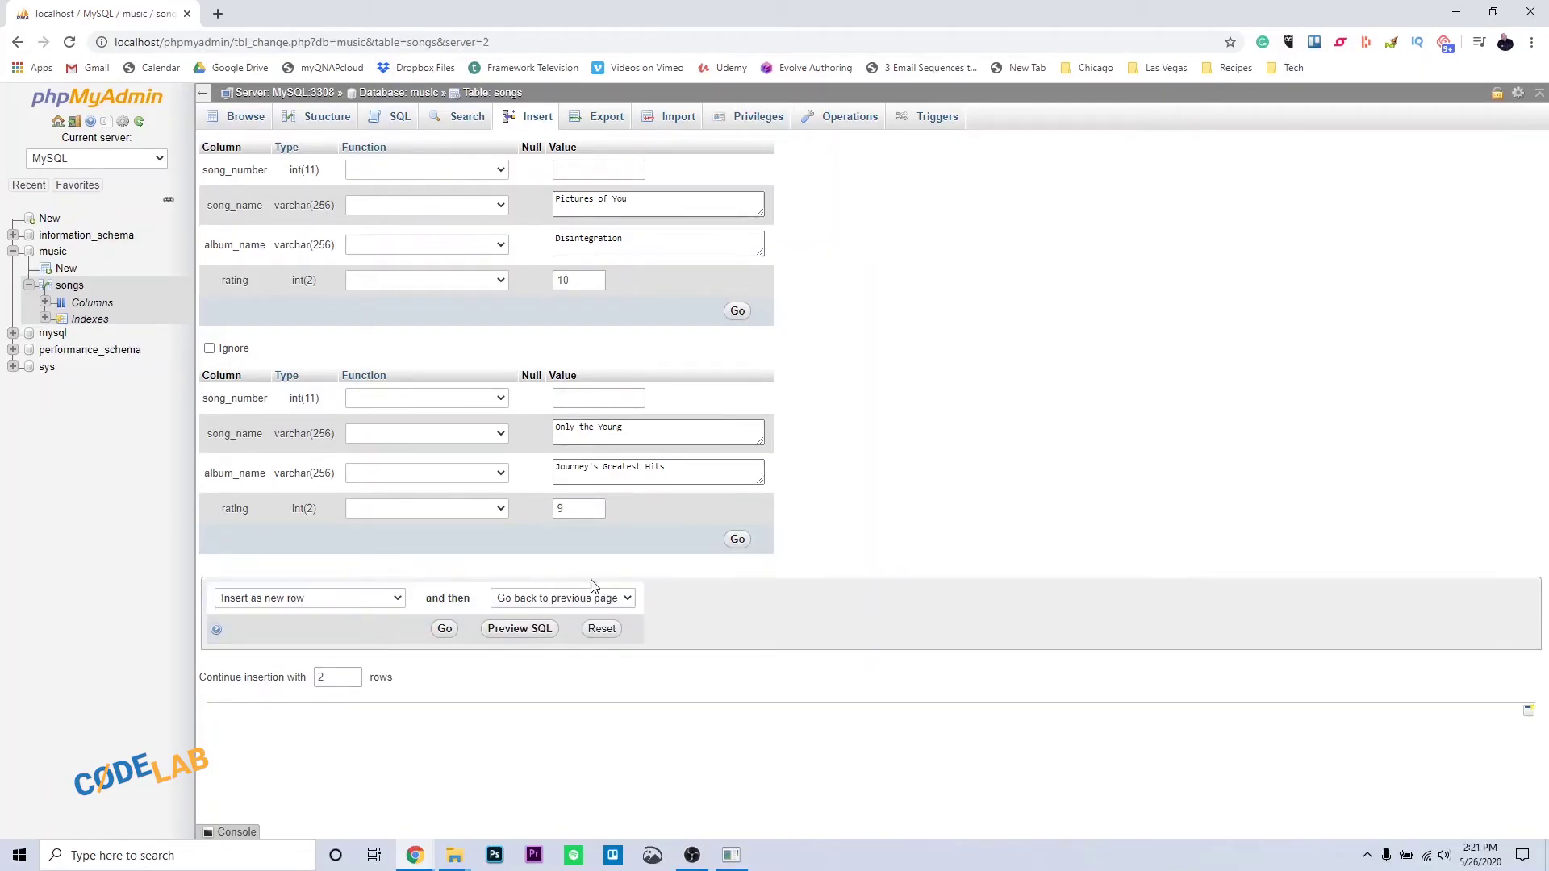
Preview the SQL for inserting both song rows and copy the full INSERT statement.
left_click(520, 630)
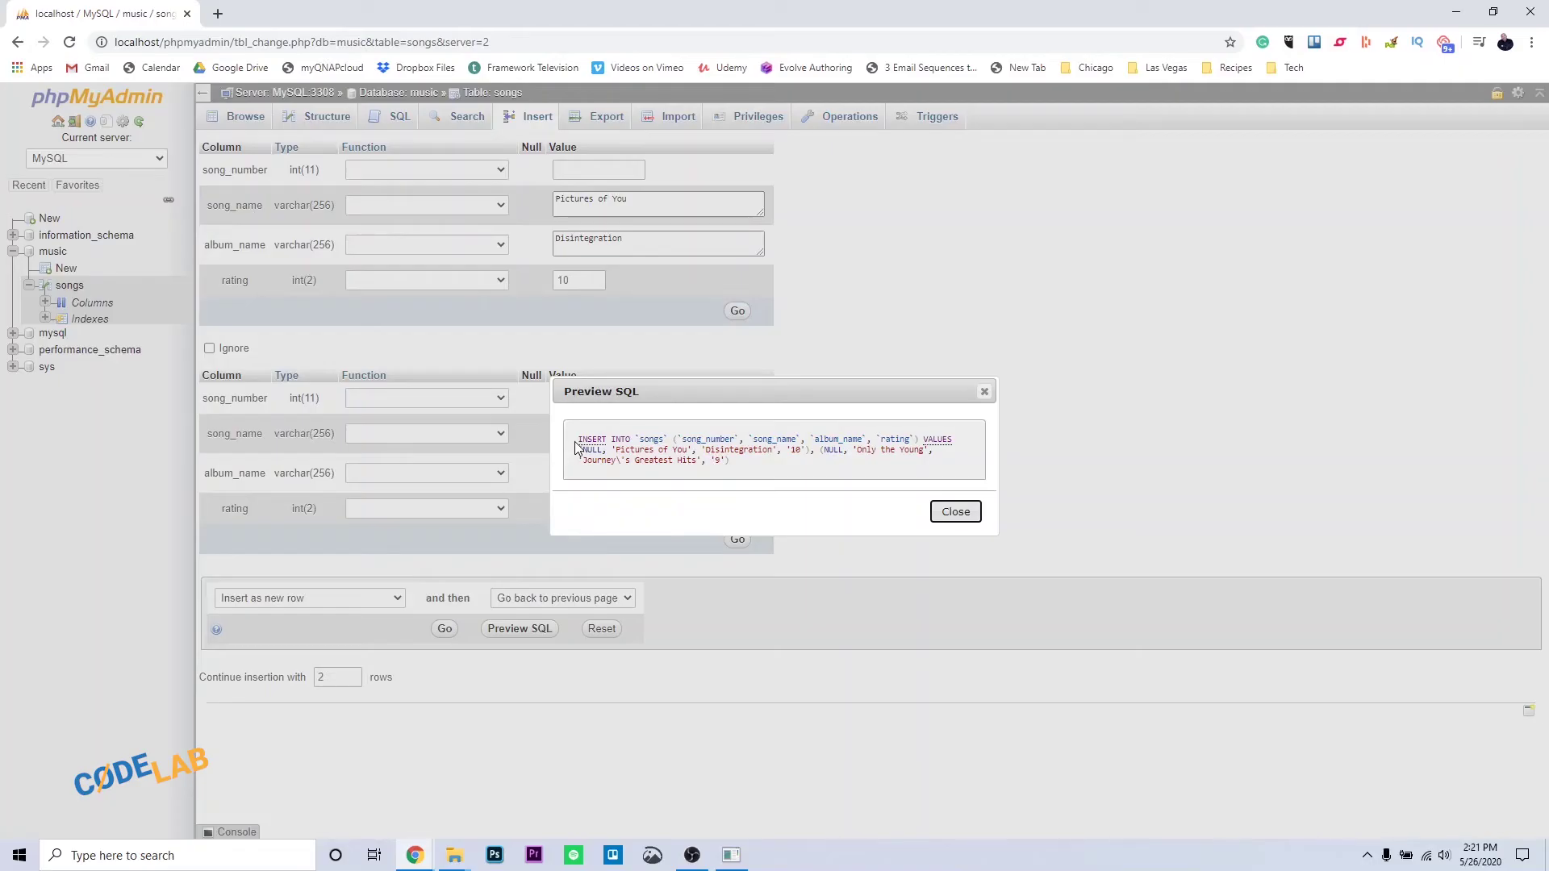
left_click_drag(577, 442, 823, 461)
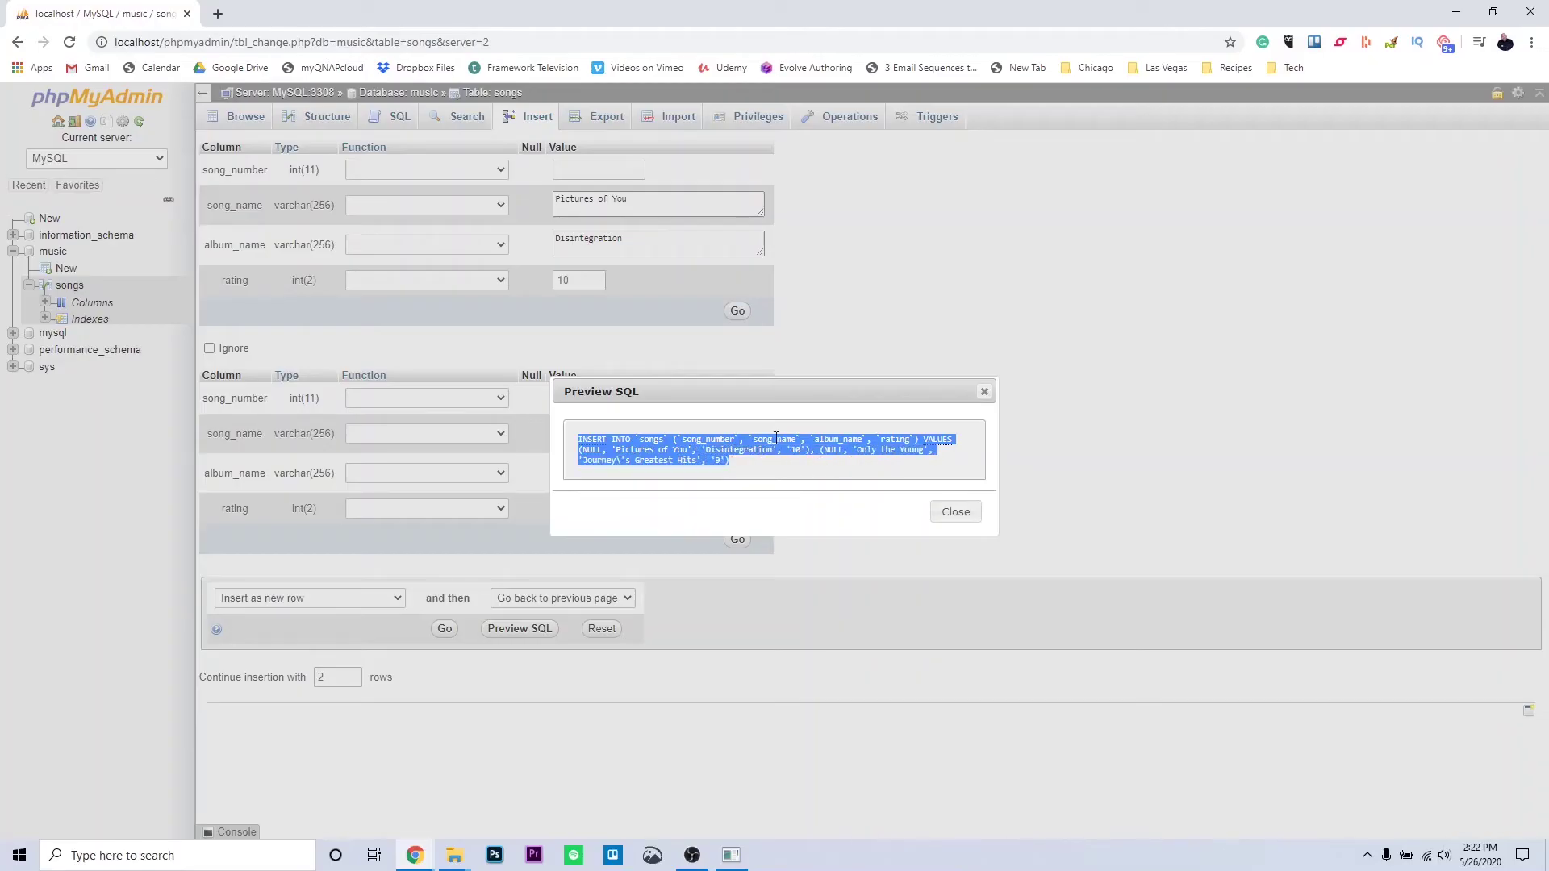
right_click(777, 440)
left_click(807, 452)
left_click(841, 494)
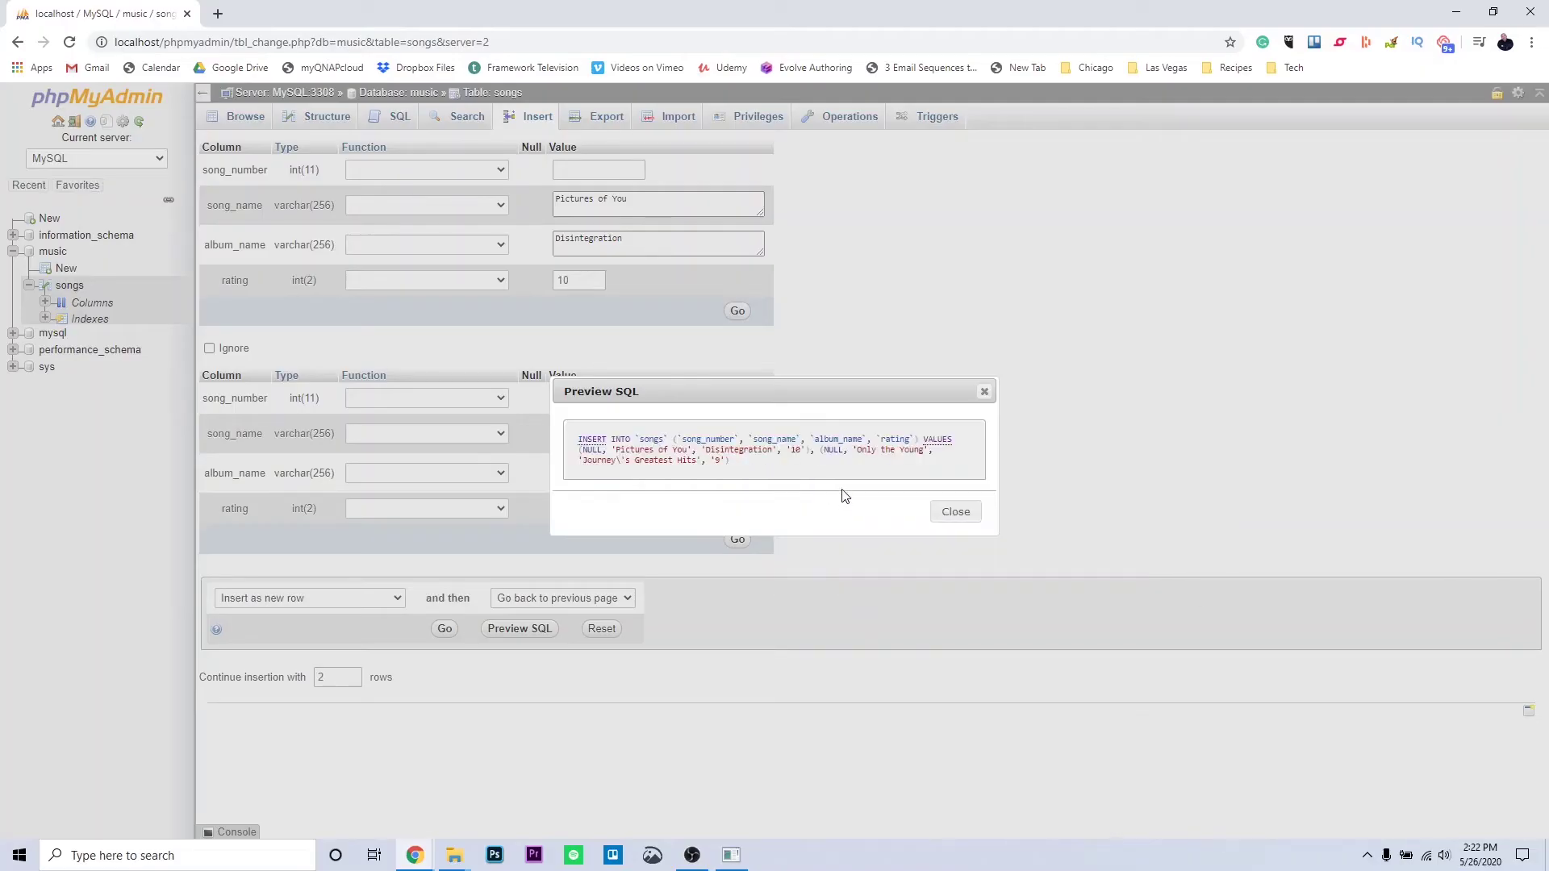
Close the SQL preview, insert both song rows and browse the songs table's records.
left_click(956, 513)
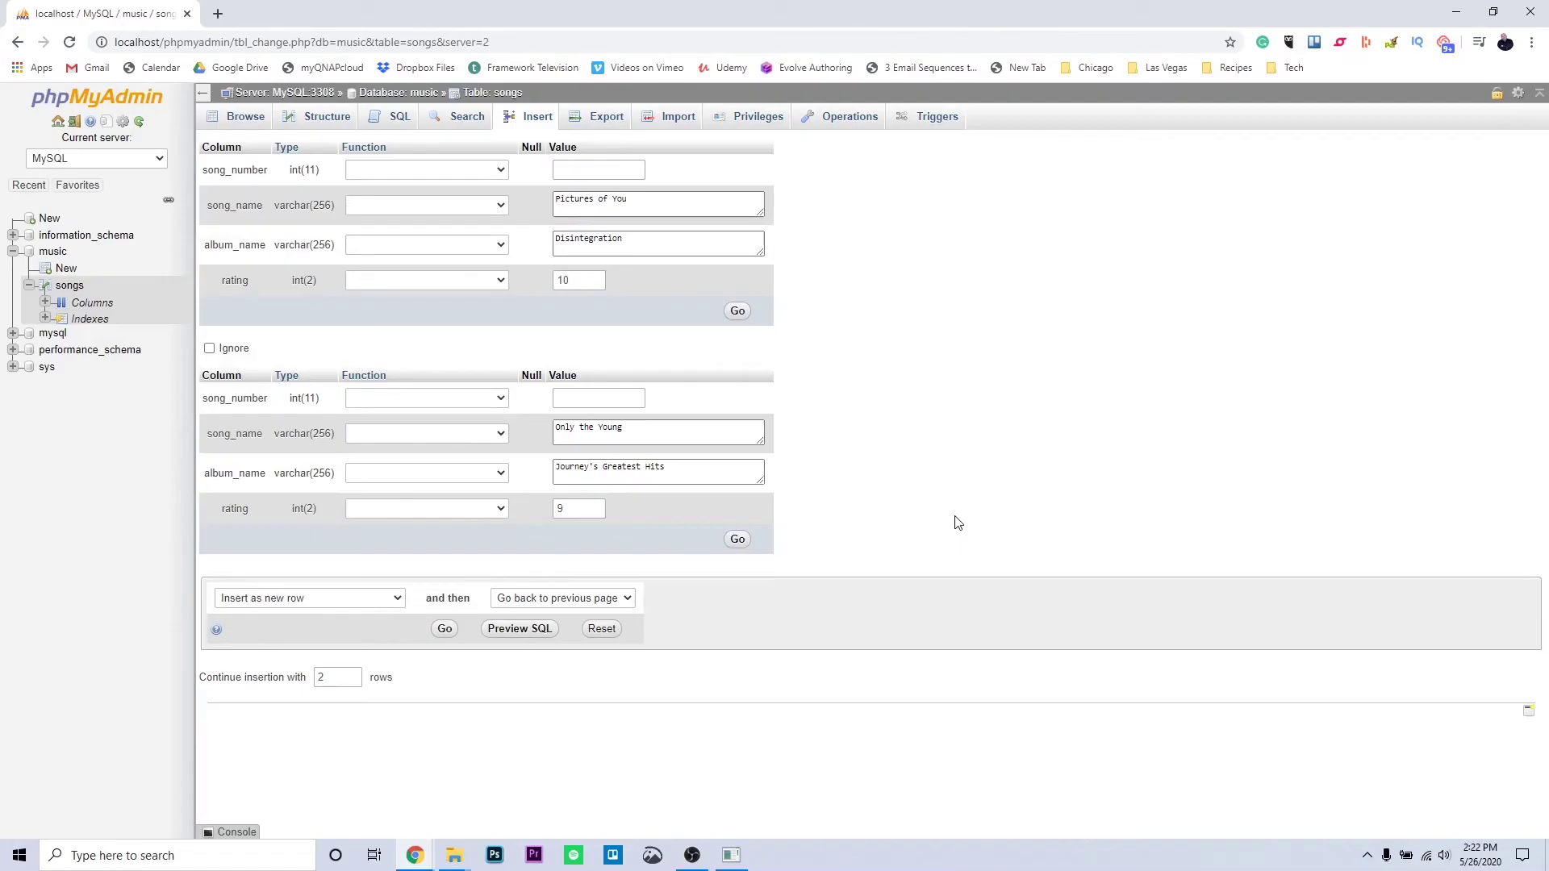
left_click(444, 629)
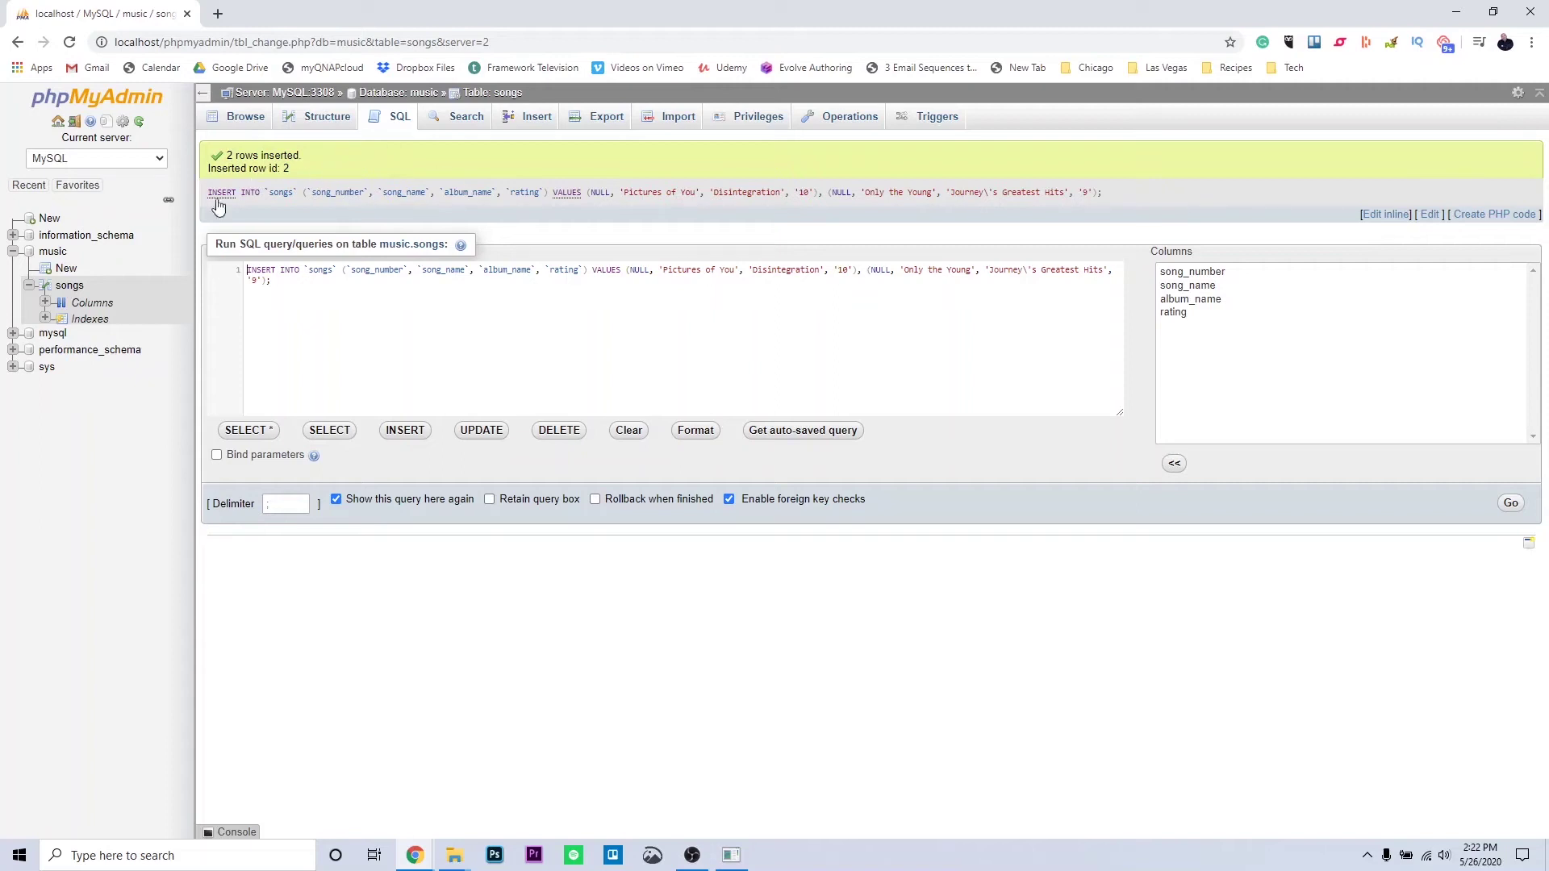
left_click(75, 288)
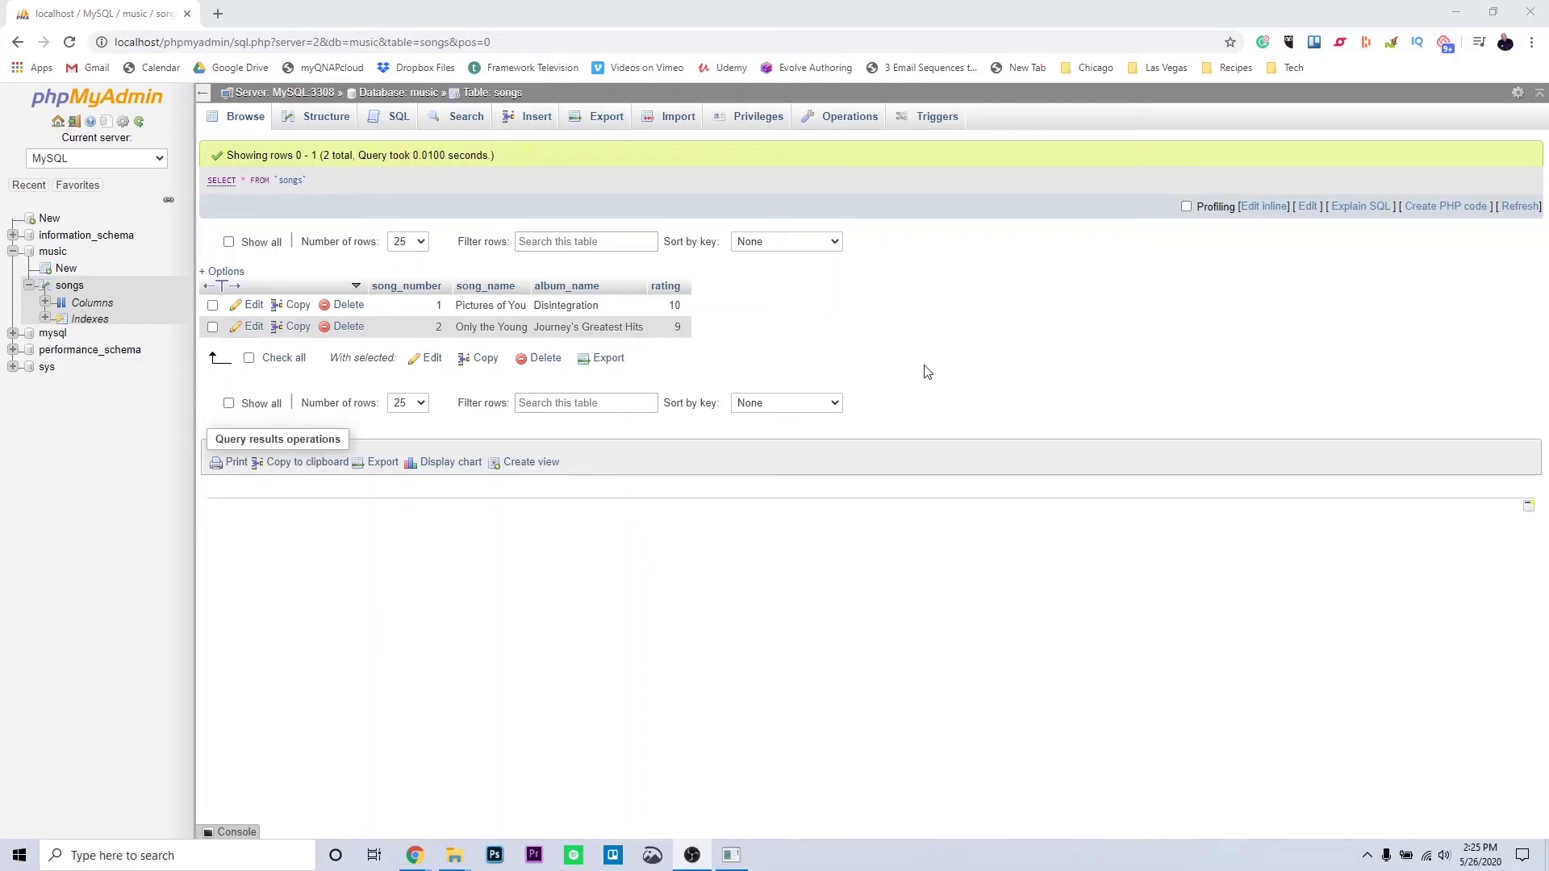
Start adding one column after song_name in the structure of the songs table.
left_click(327, 119)
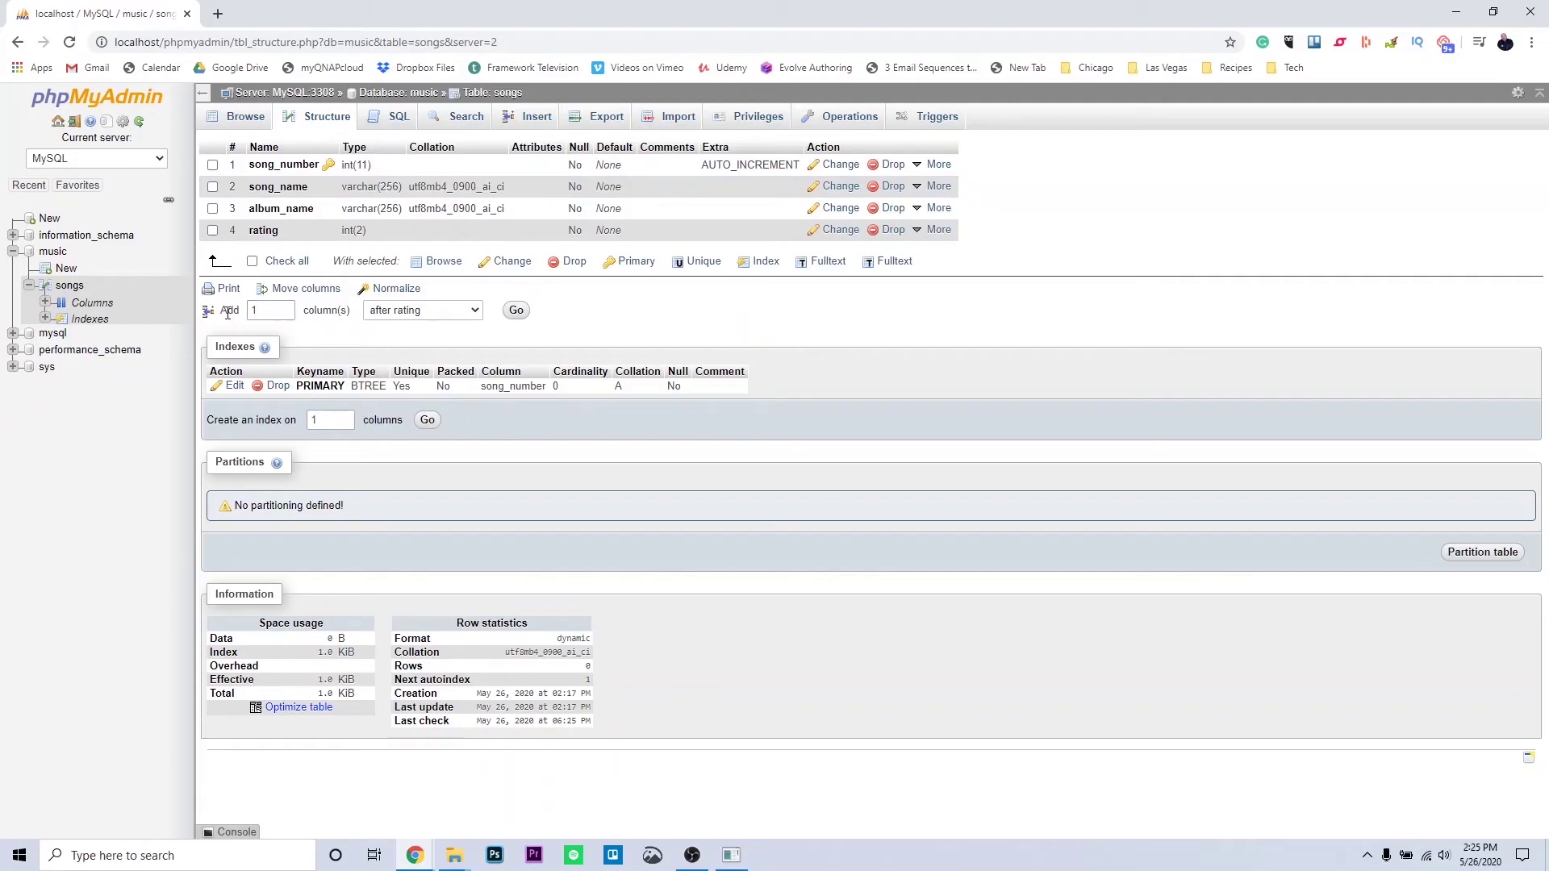
left_click(272, 308)
left_click(441, 312)
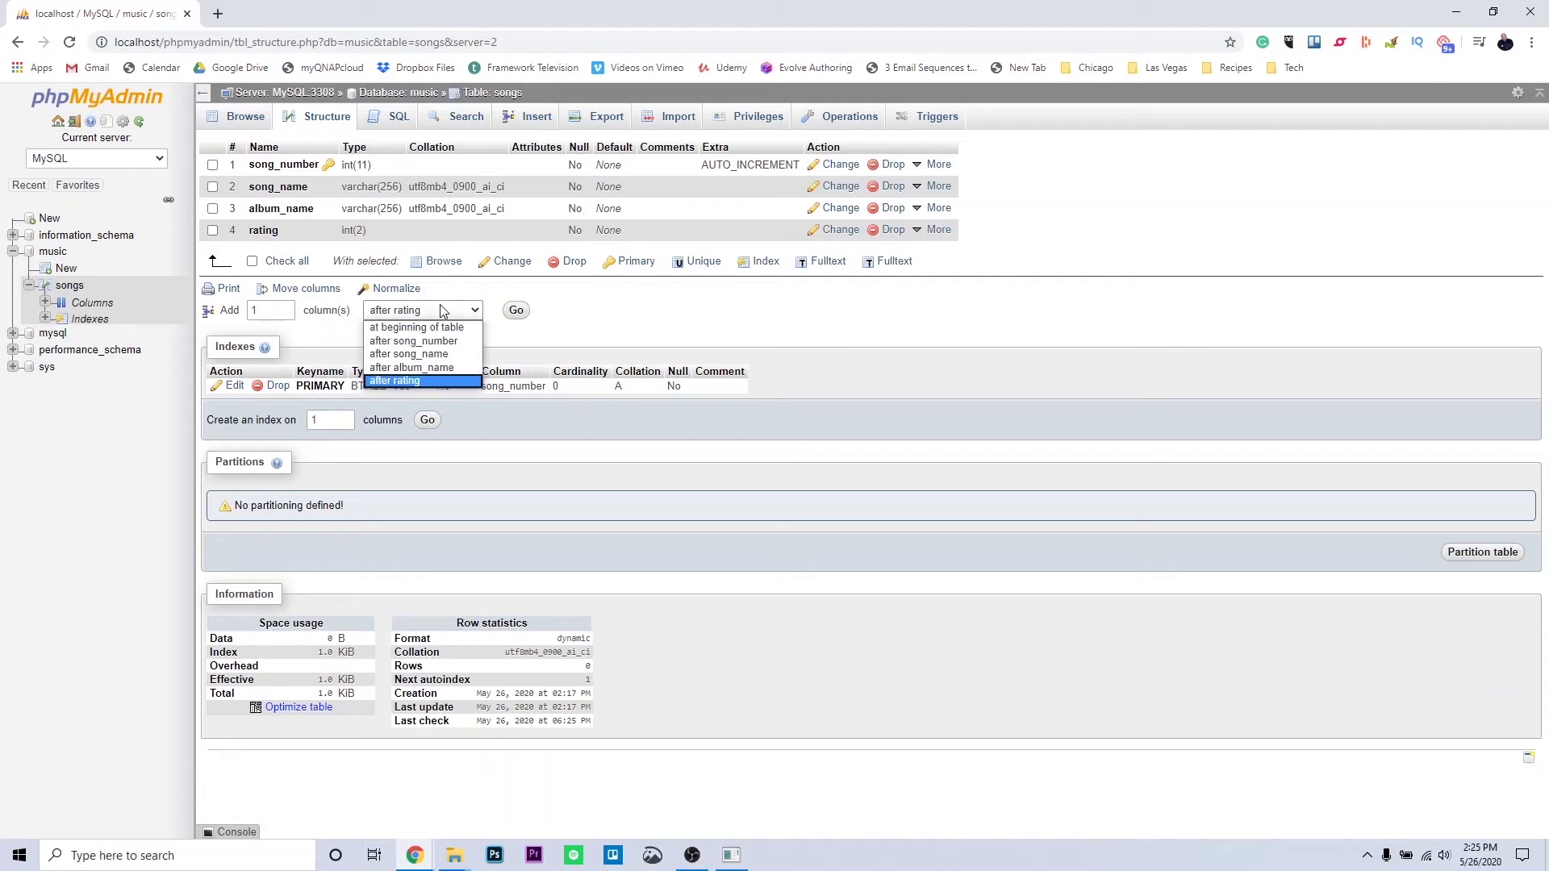
left_click(456, 355)
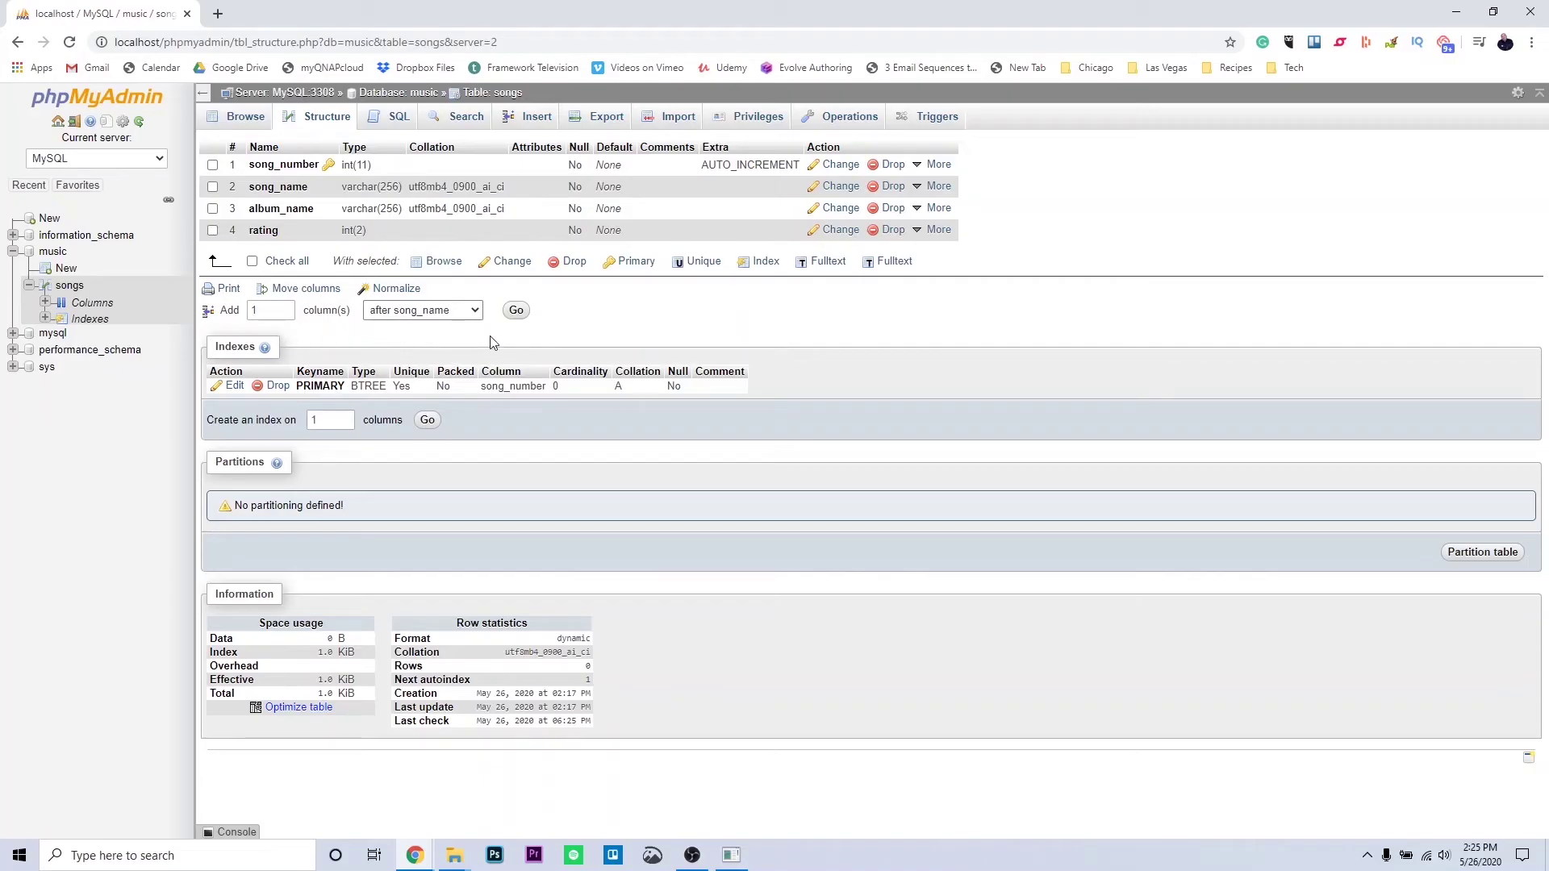
left_click(517, 314)
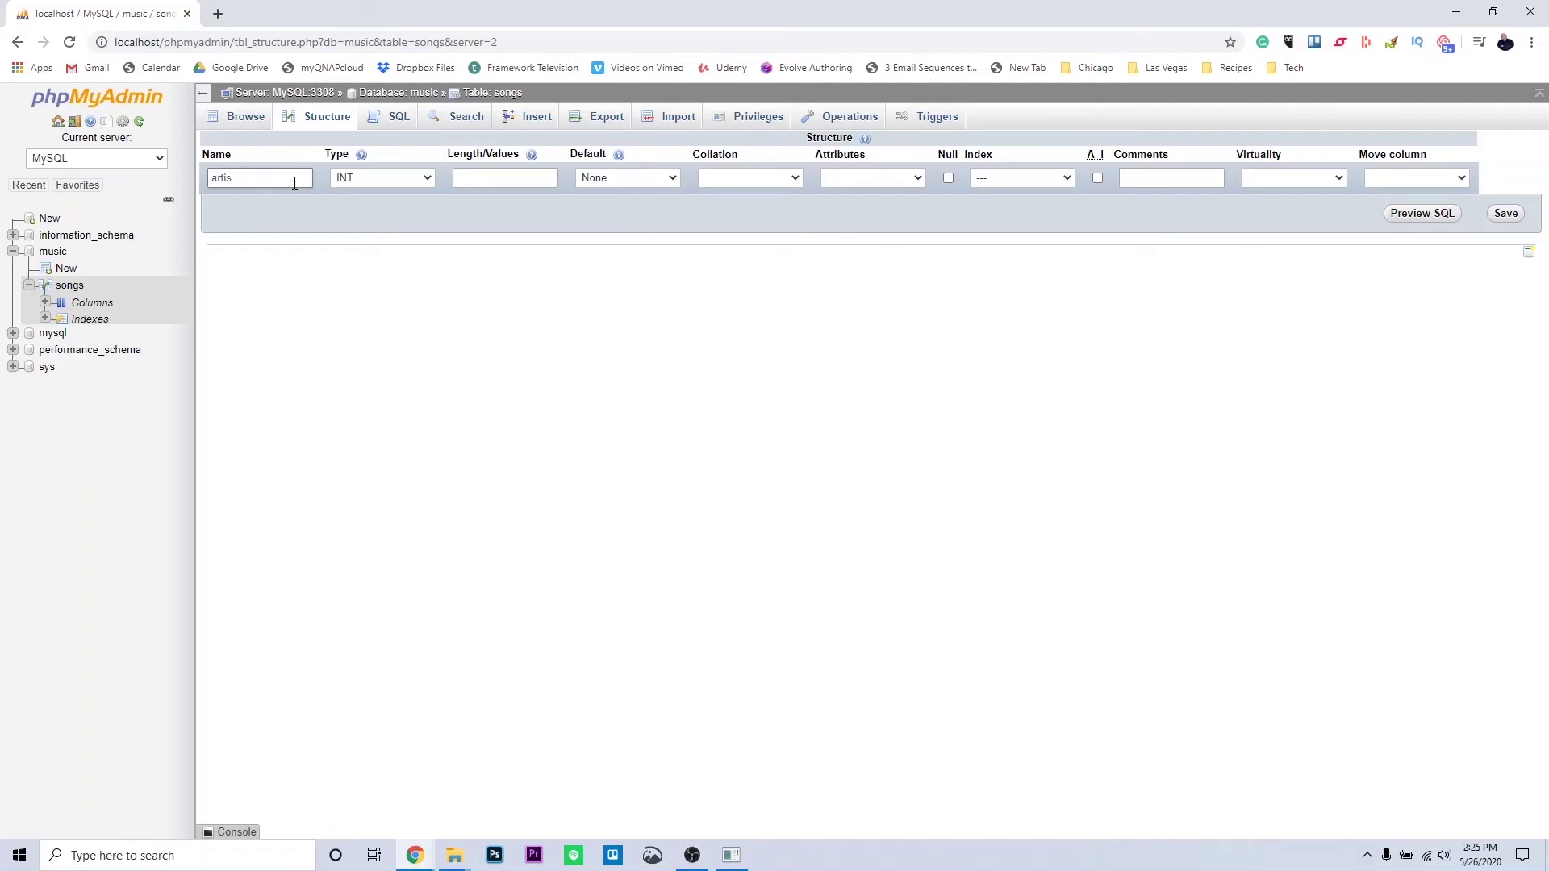
Define the new column as artist with type VARCHAR and length 128, preview its SQL and save it.
left_click(394, 178)
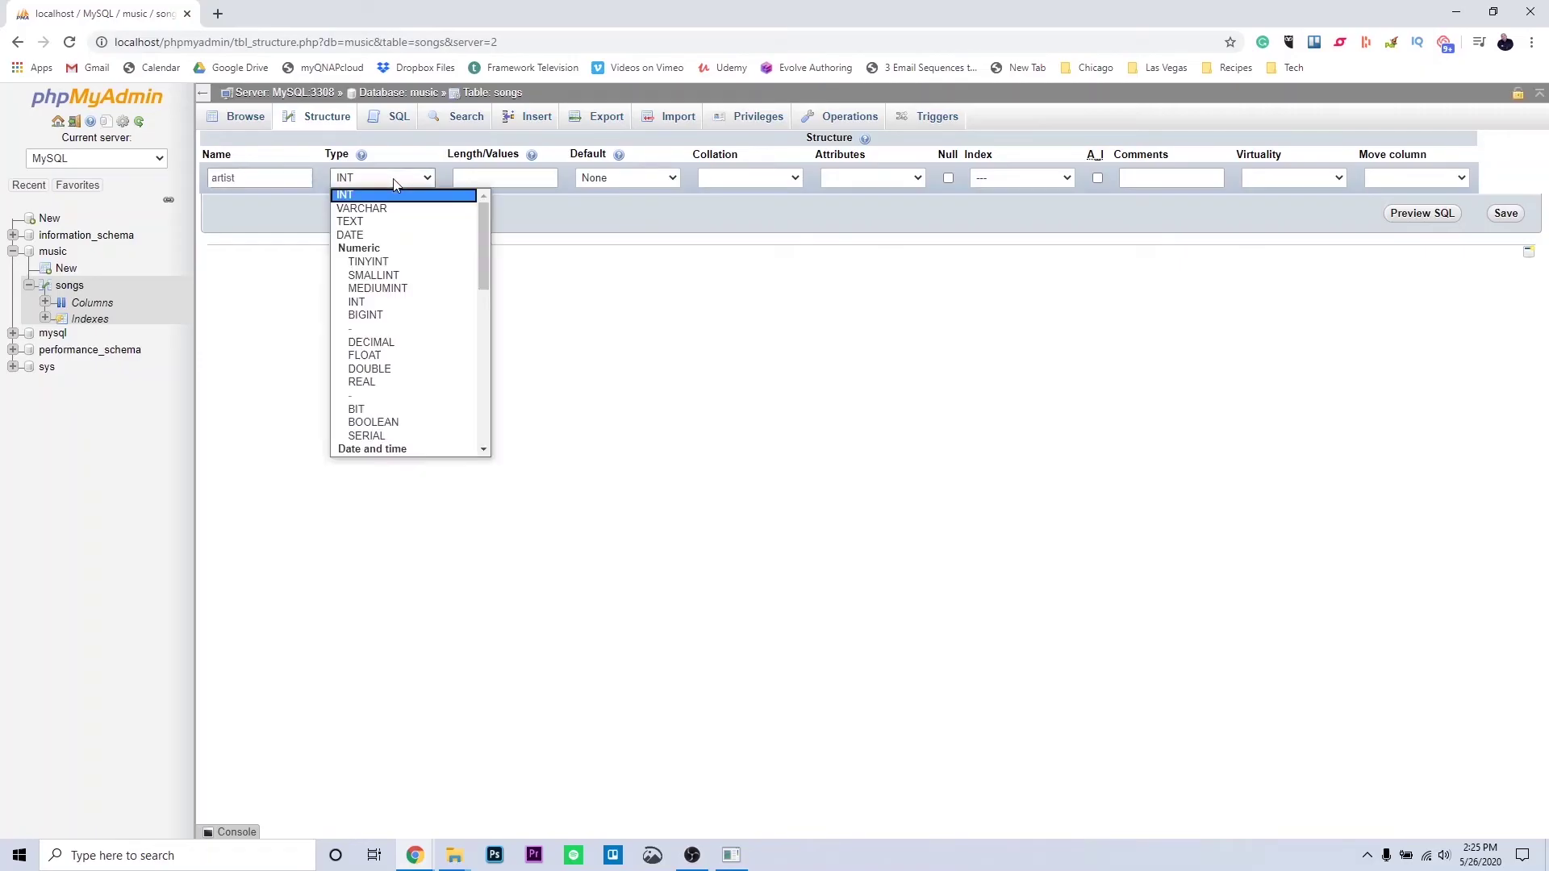
left_click(392, 209)
left_click(507, 175)
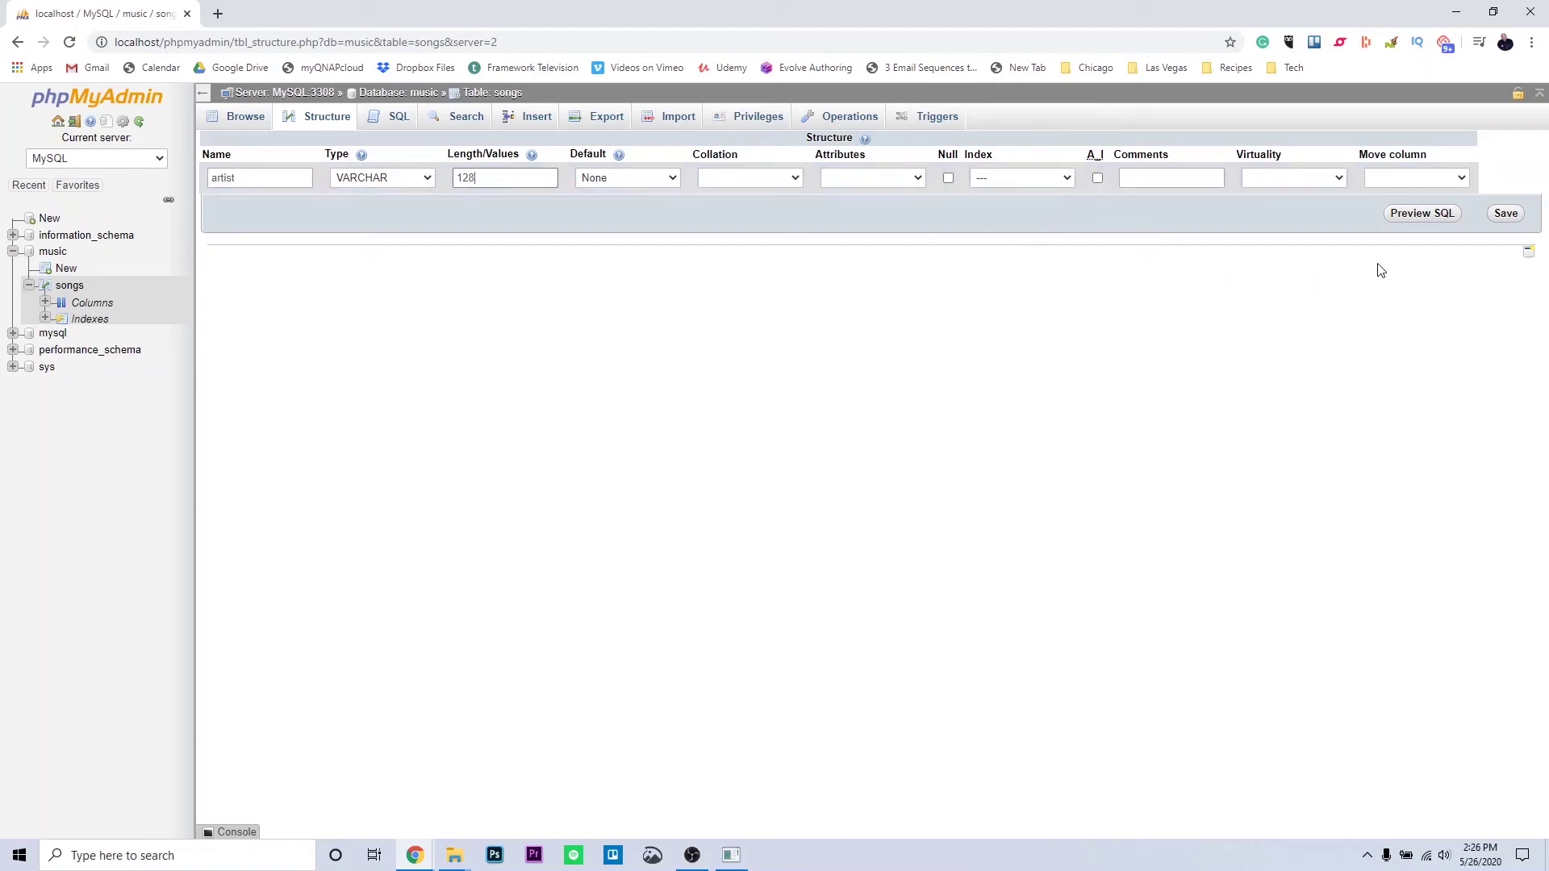
left_click(1422, 215)
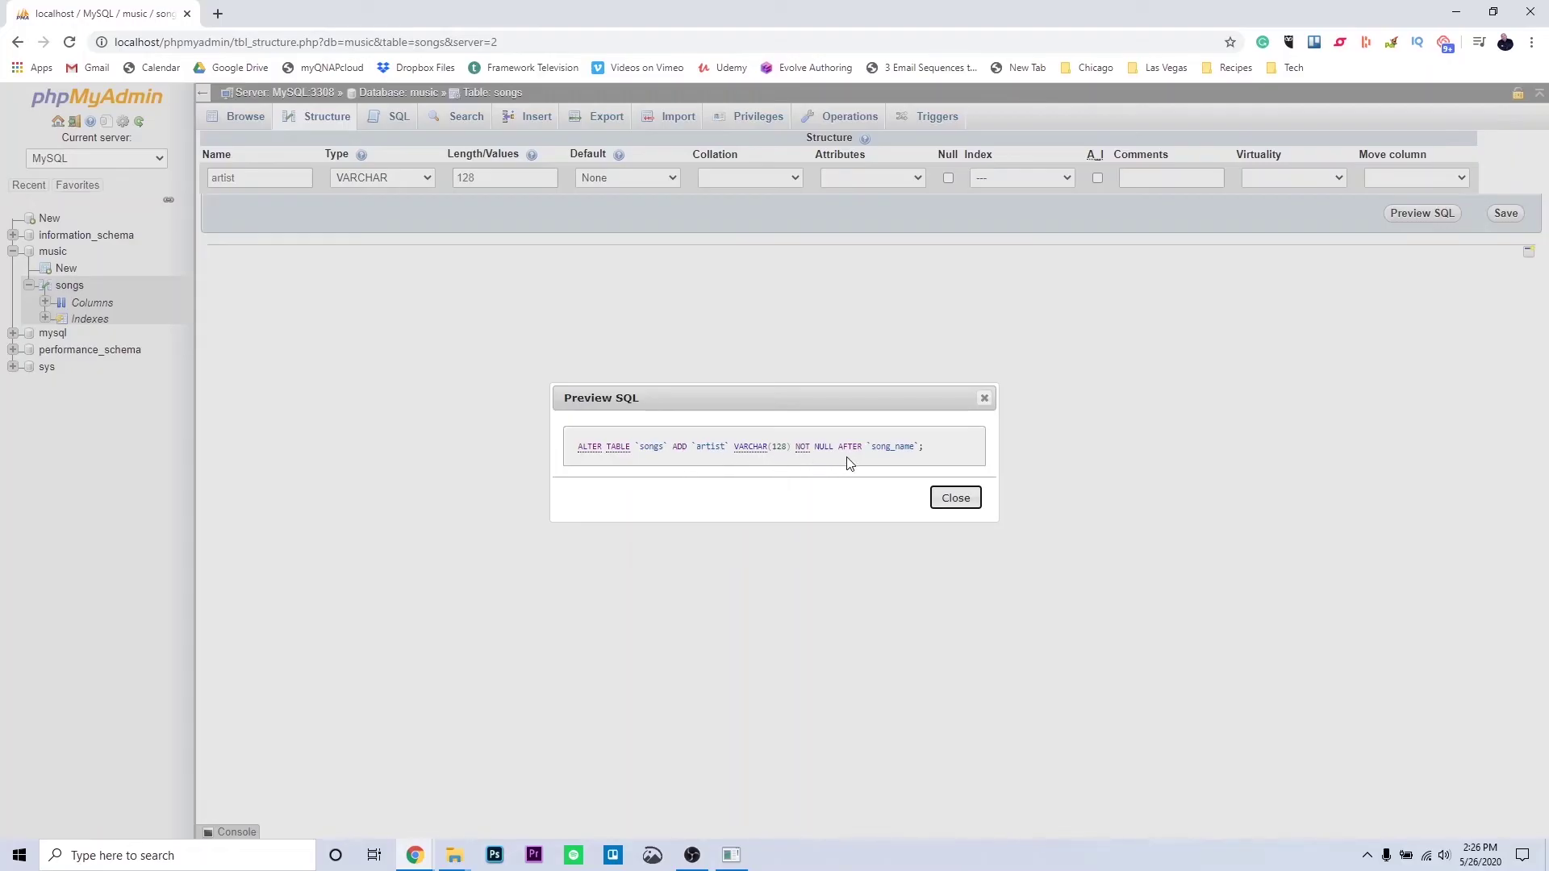
left_click(965, 500)
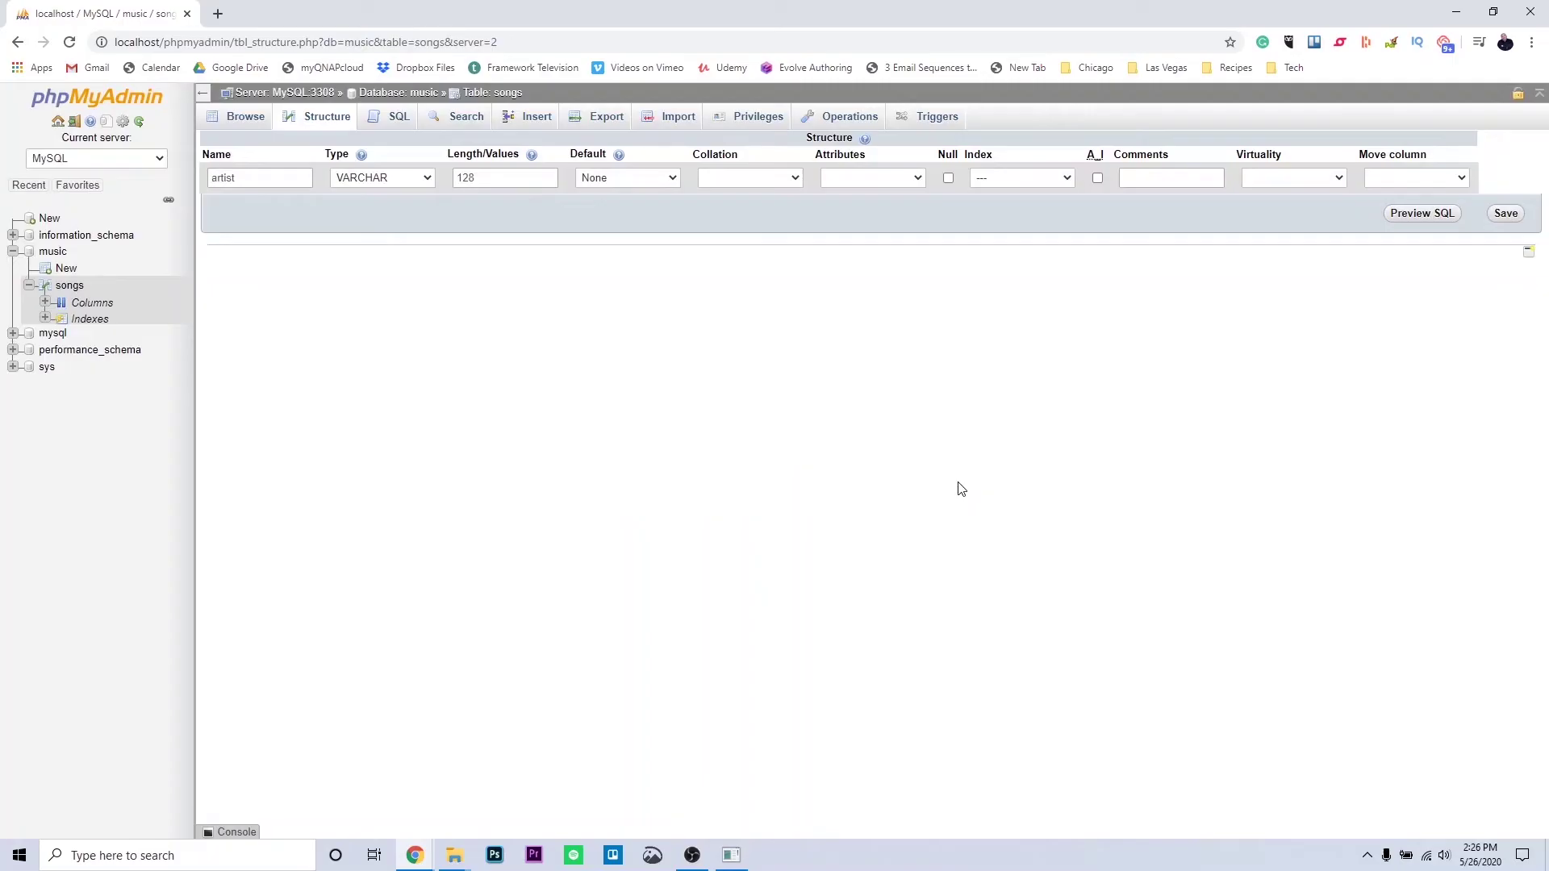
left_click(1505, 214)
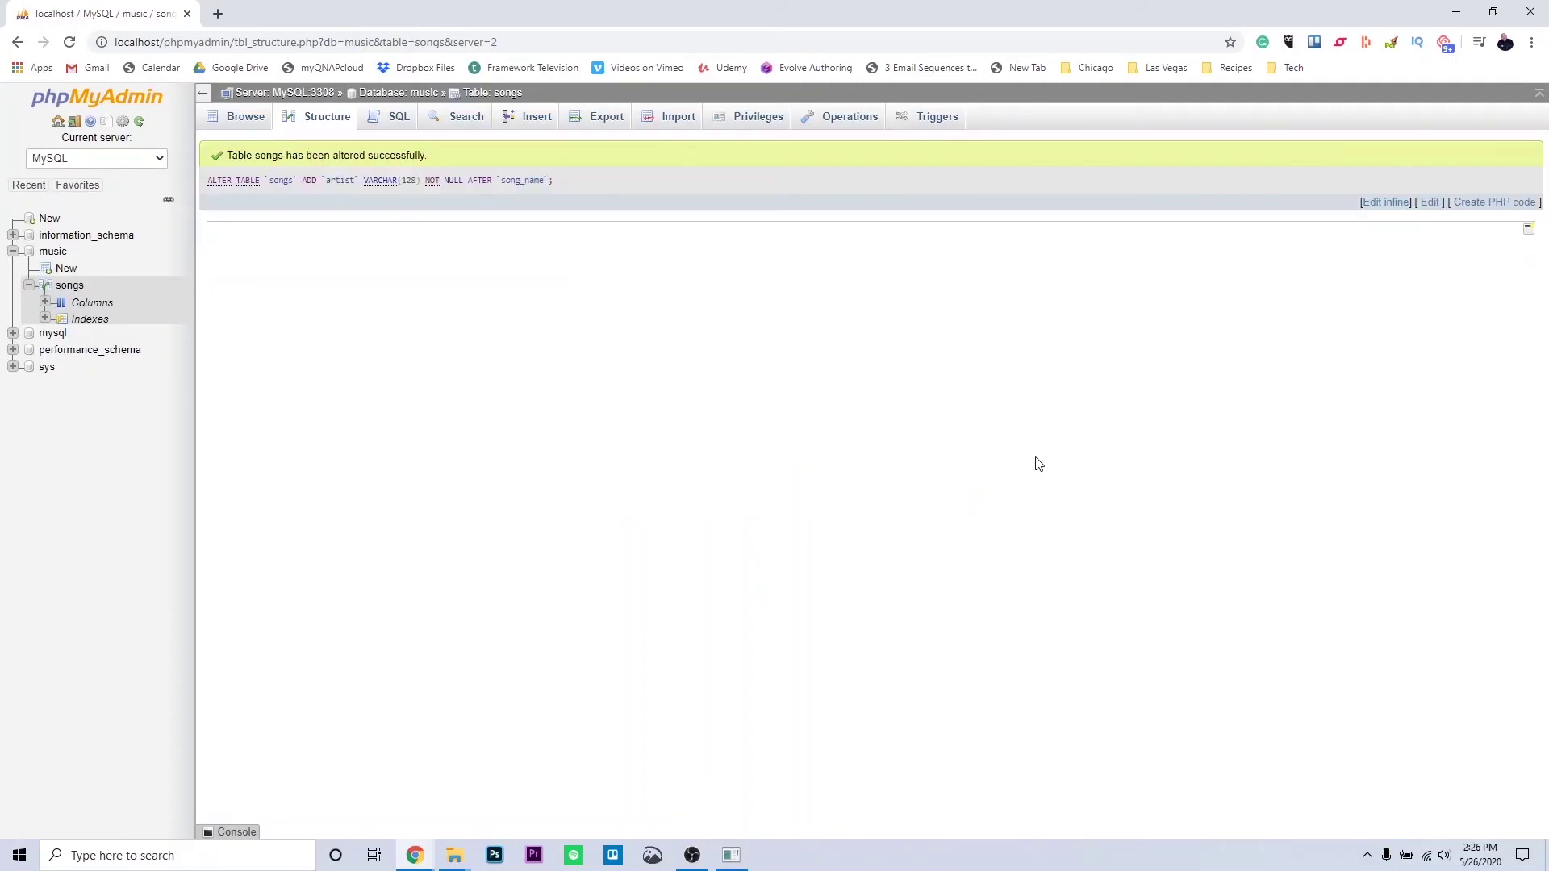
Check the songs table's structure and records, and set the artist of the Pictures of You row to The Cure.
left_click(328, 125)
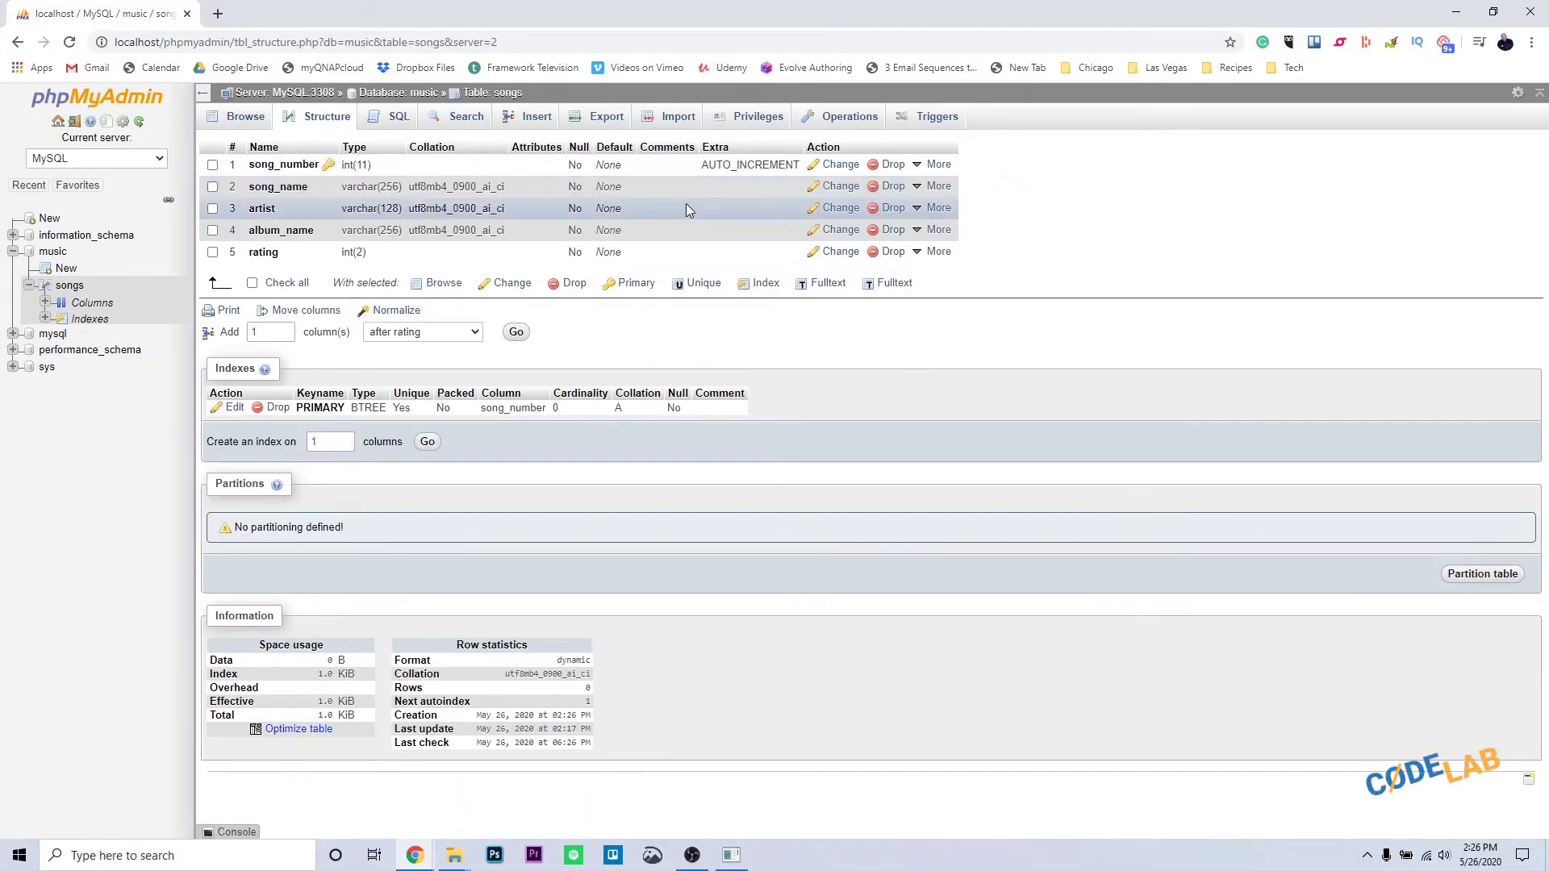
left_click(235, 122)
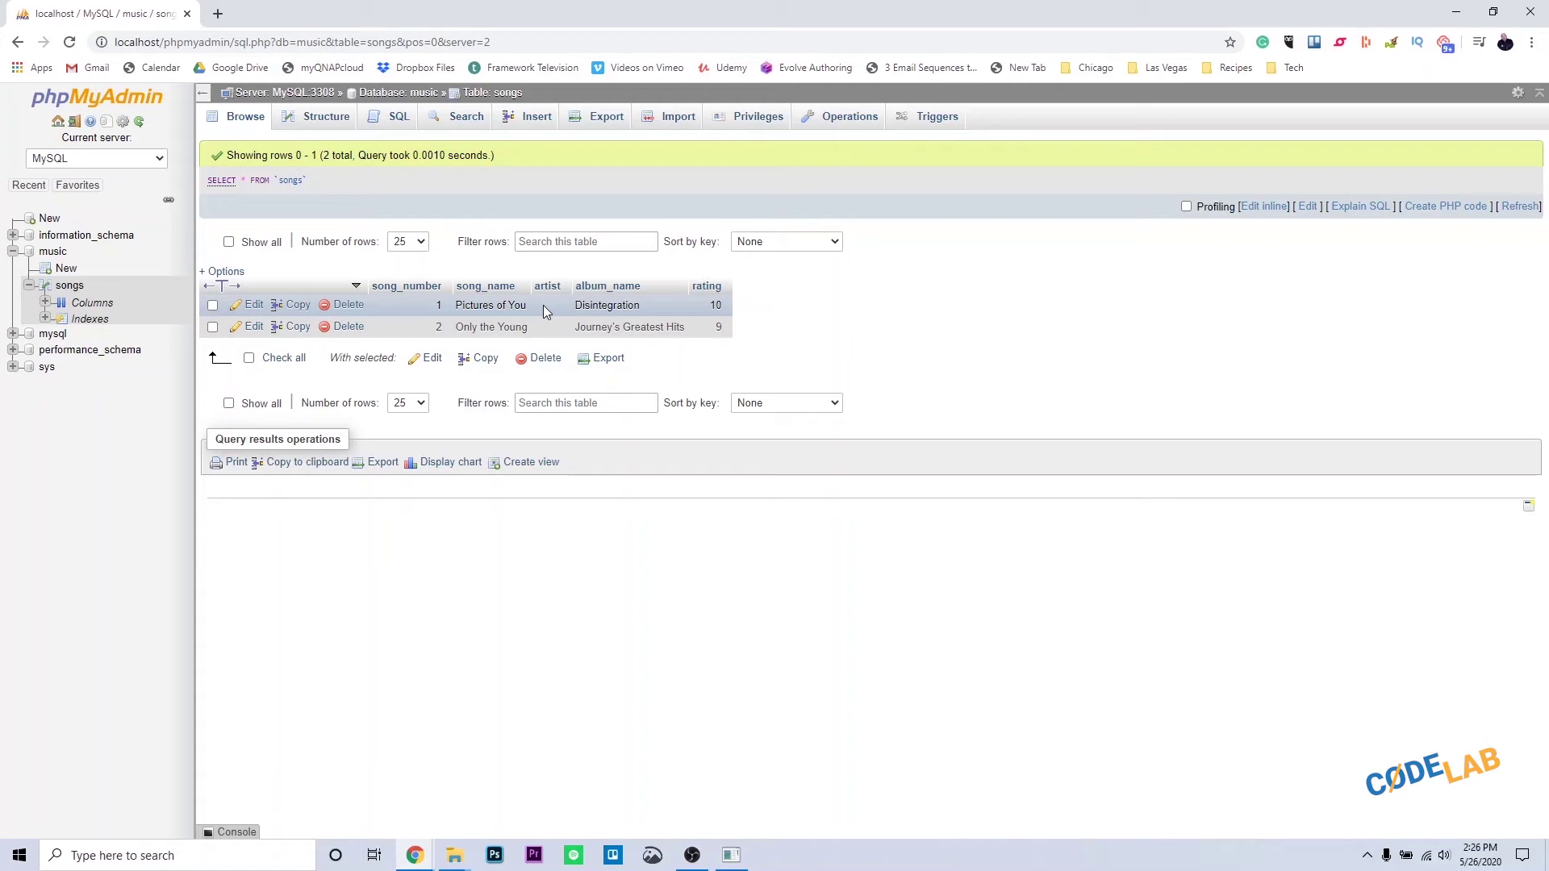
left_click(253, 306)
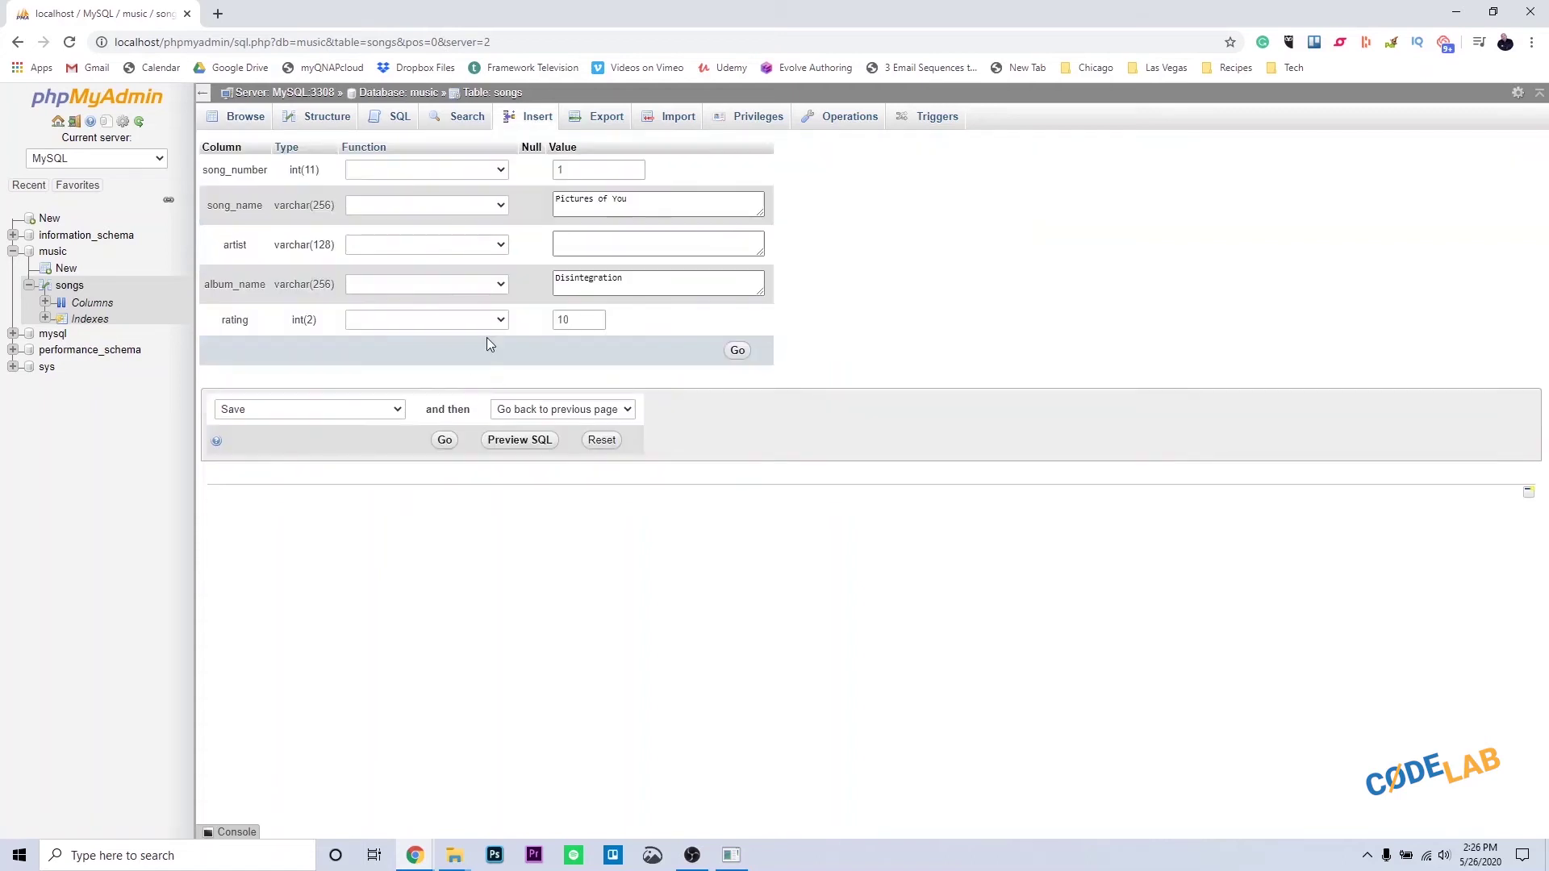
left_click(596, 254)
type("The Cure")
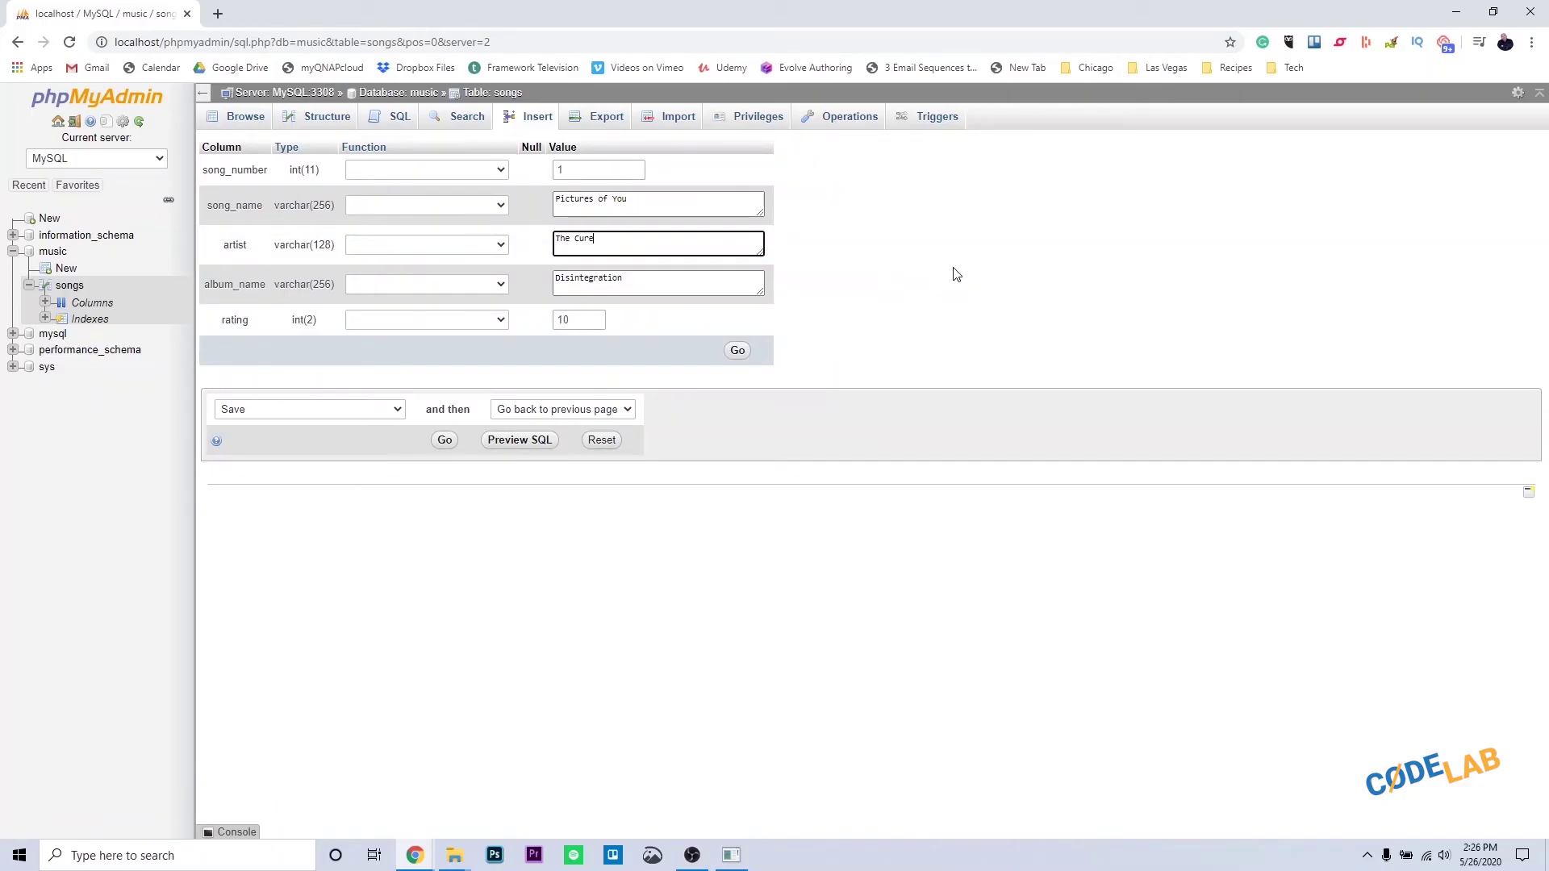
left_click(737, 350)
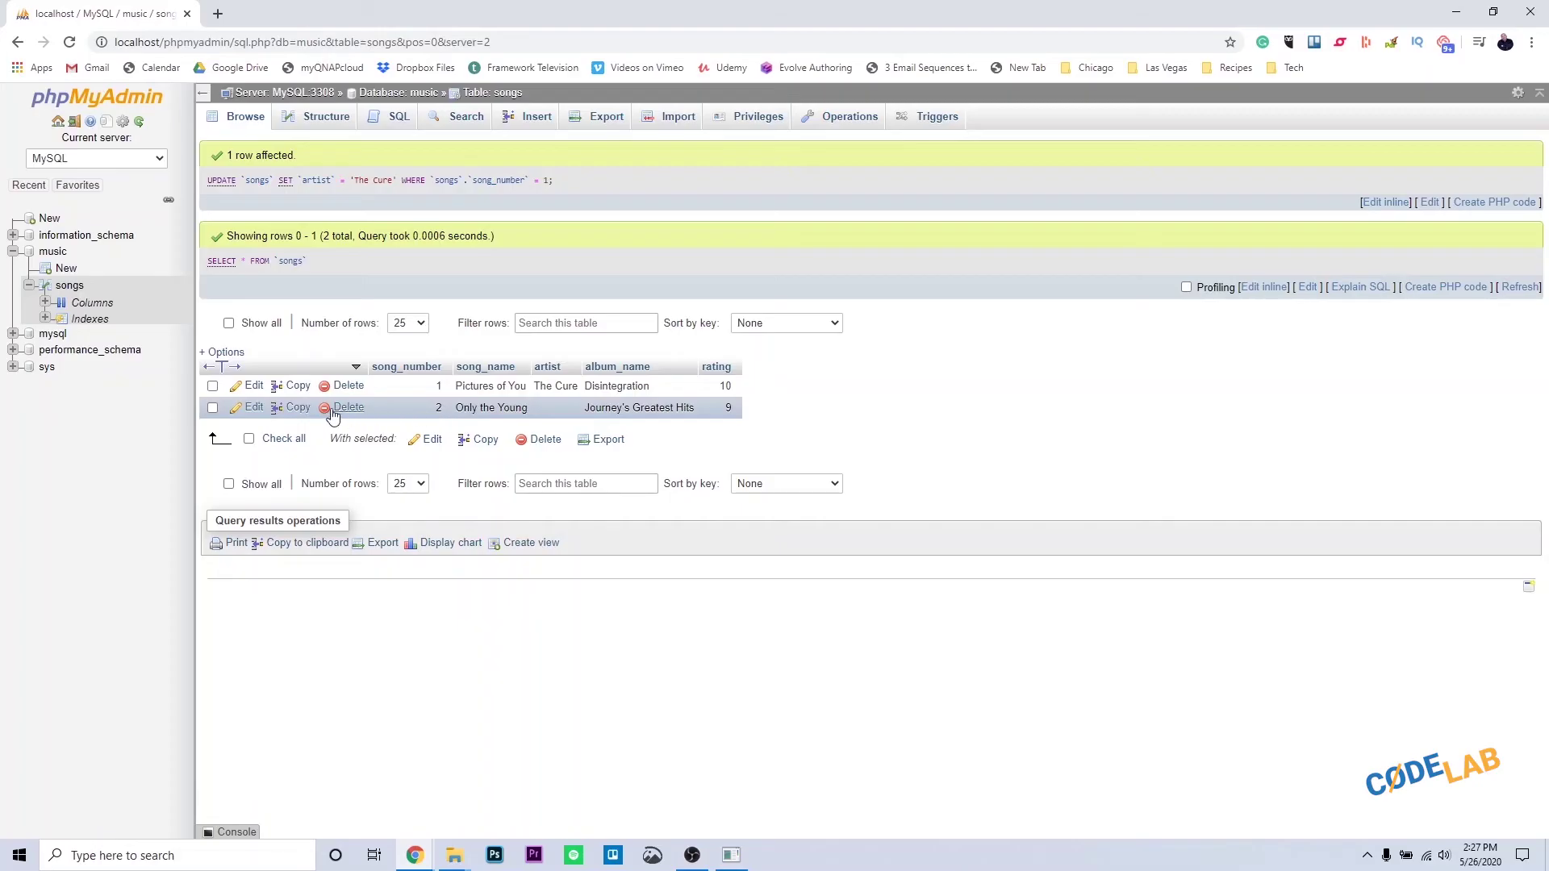
Edit the Only the Young row and save its artist as Journey.
left_click(255, 408)
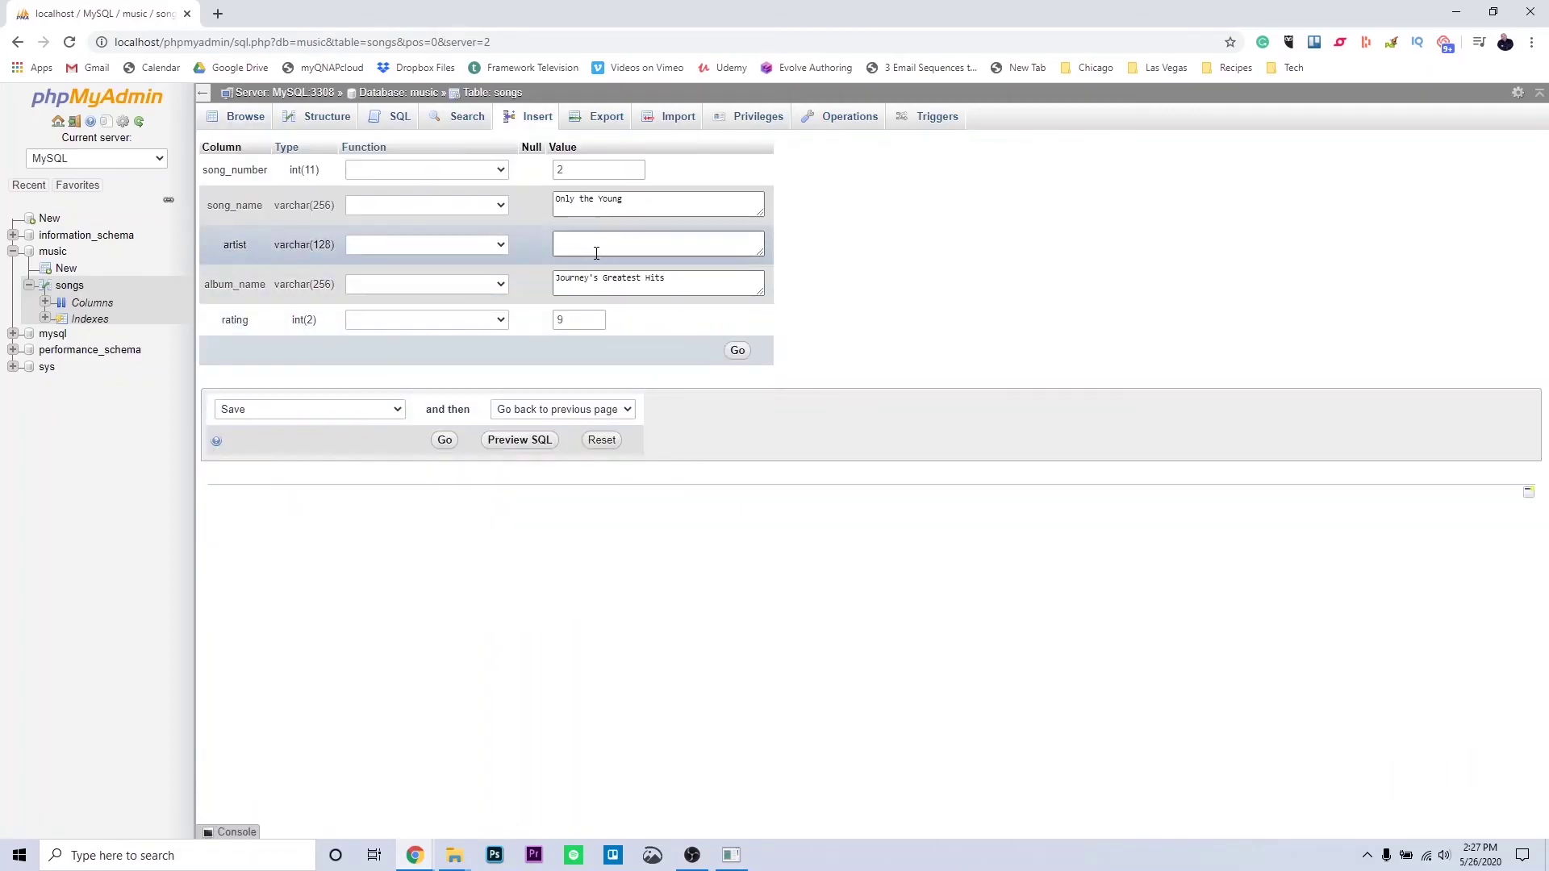
left_click(624, 247)
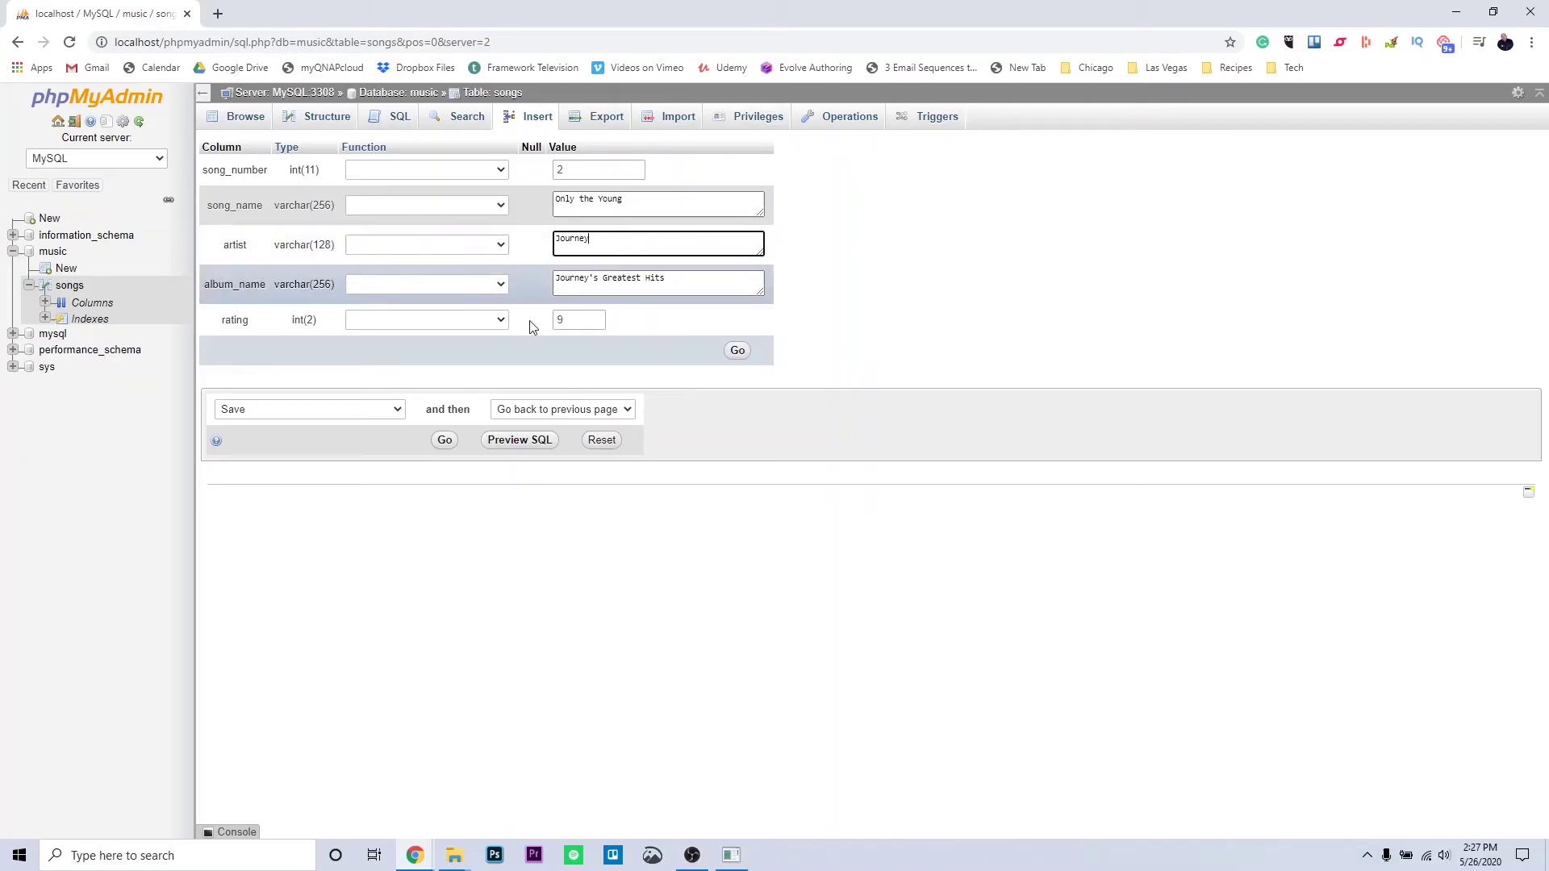
left_click(737, 350)
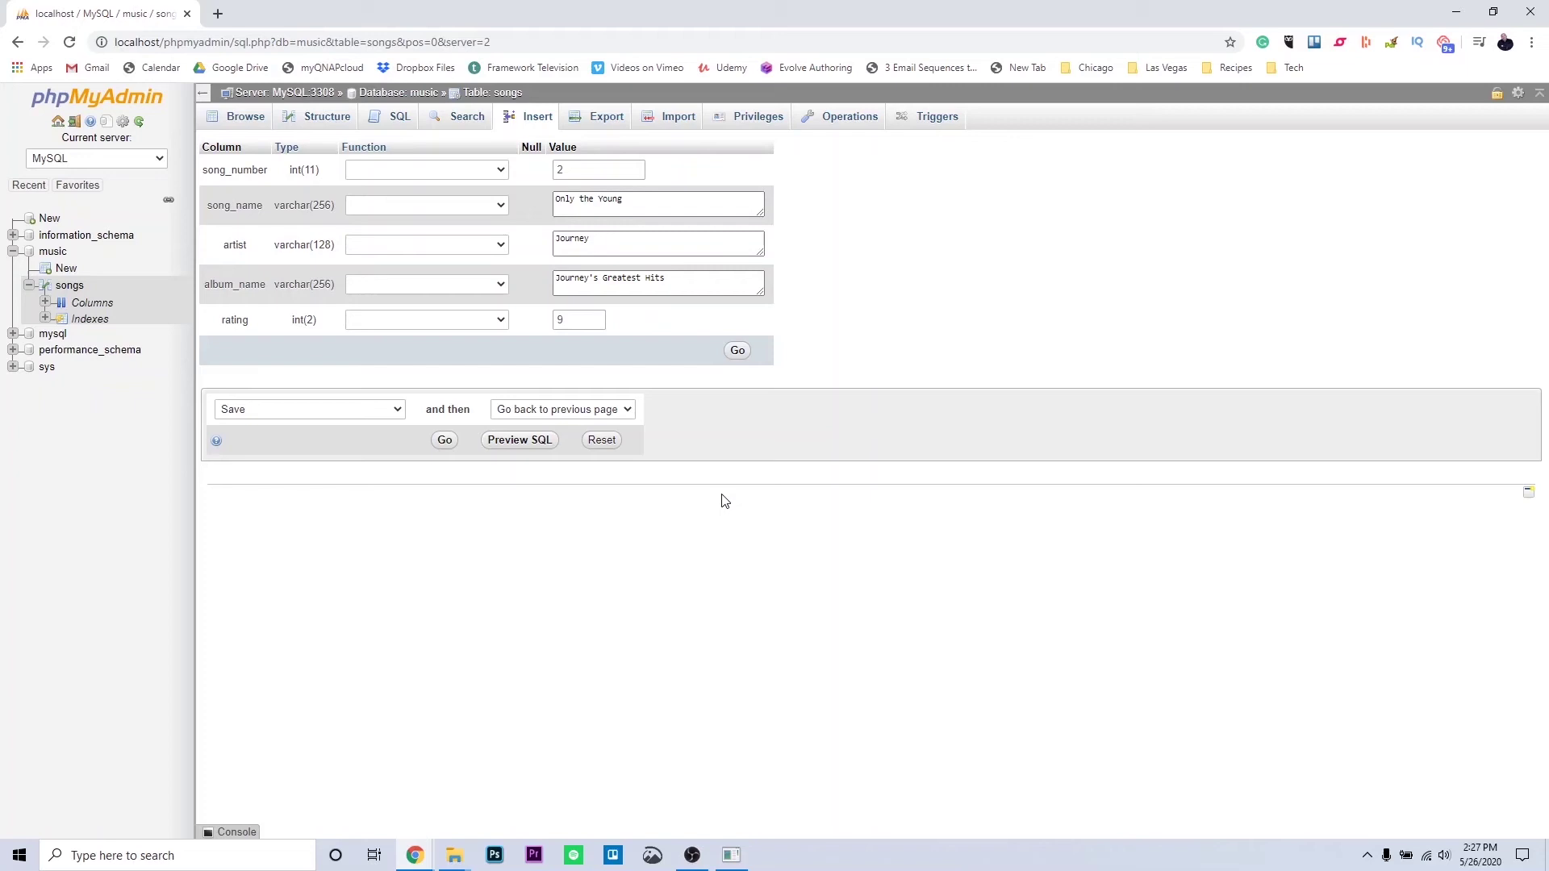
left_click(738, 352)
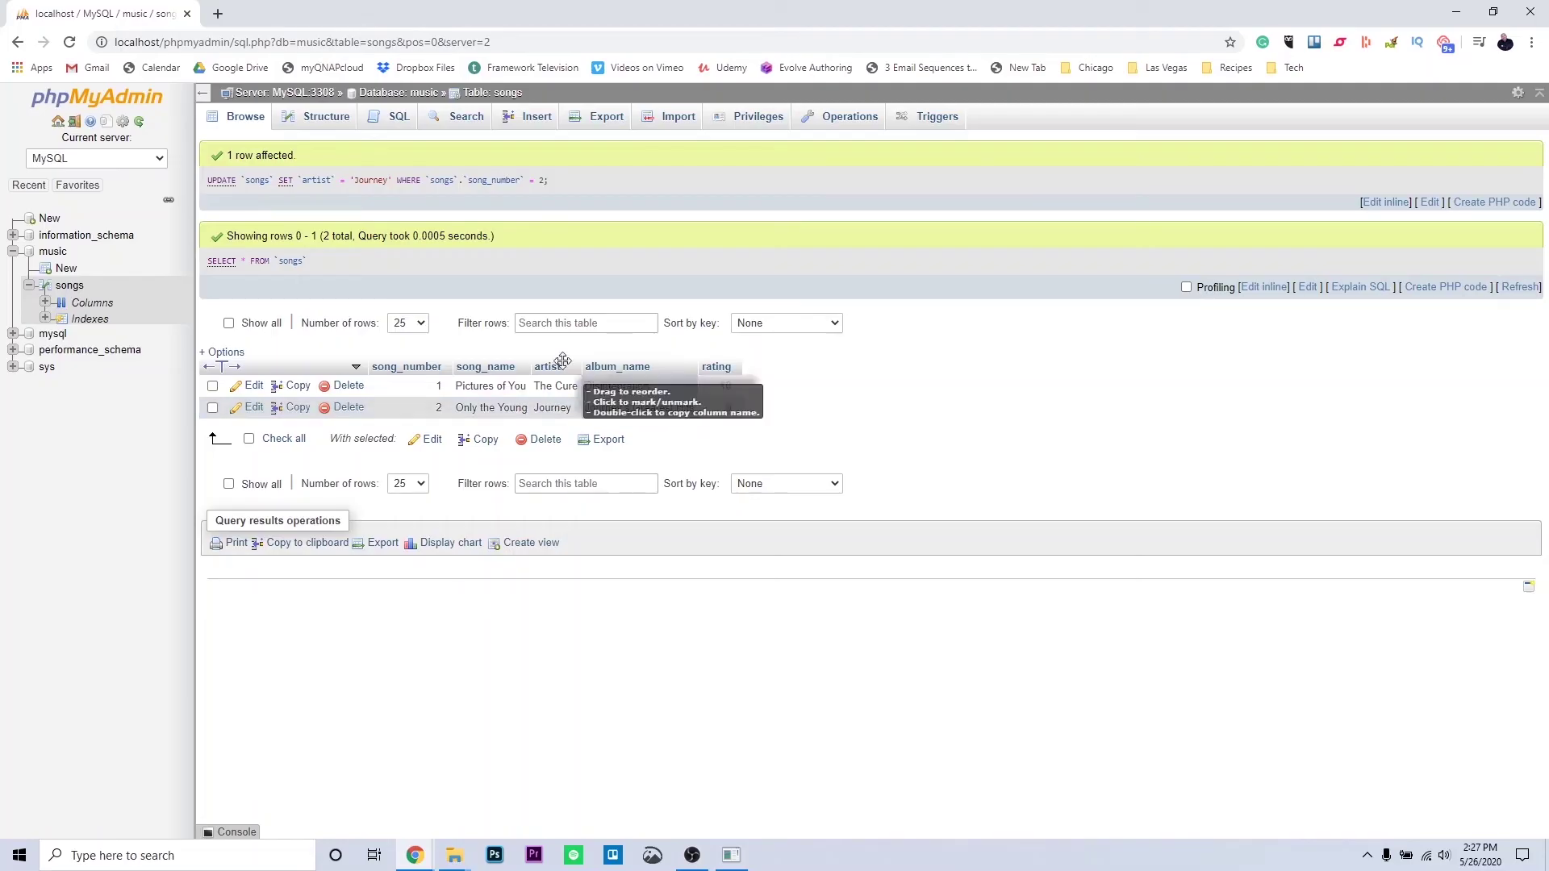
Reduce the songs table's default SQL query to SELECT * FROM `songs` without the WHERE clause and run it.
left_click(401, 118)
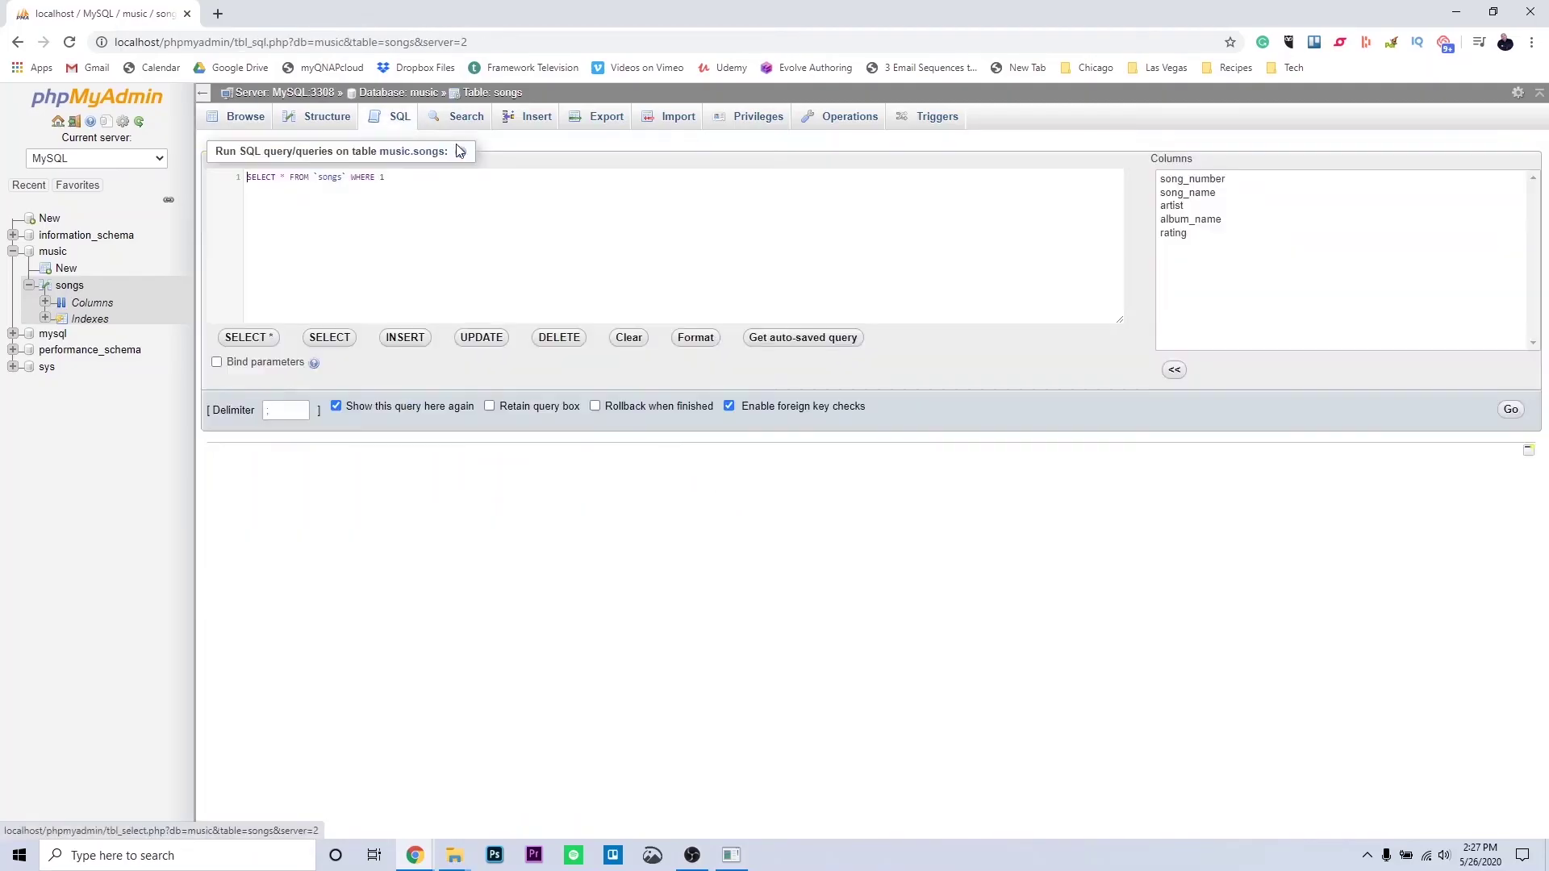
left_click_drag(385, 177, 349, 178)
key("BackSpace")
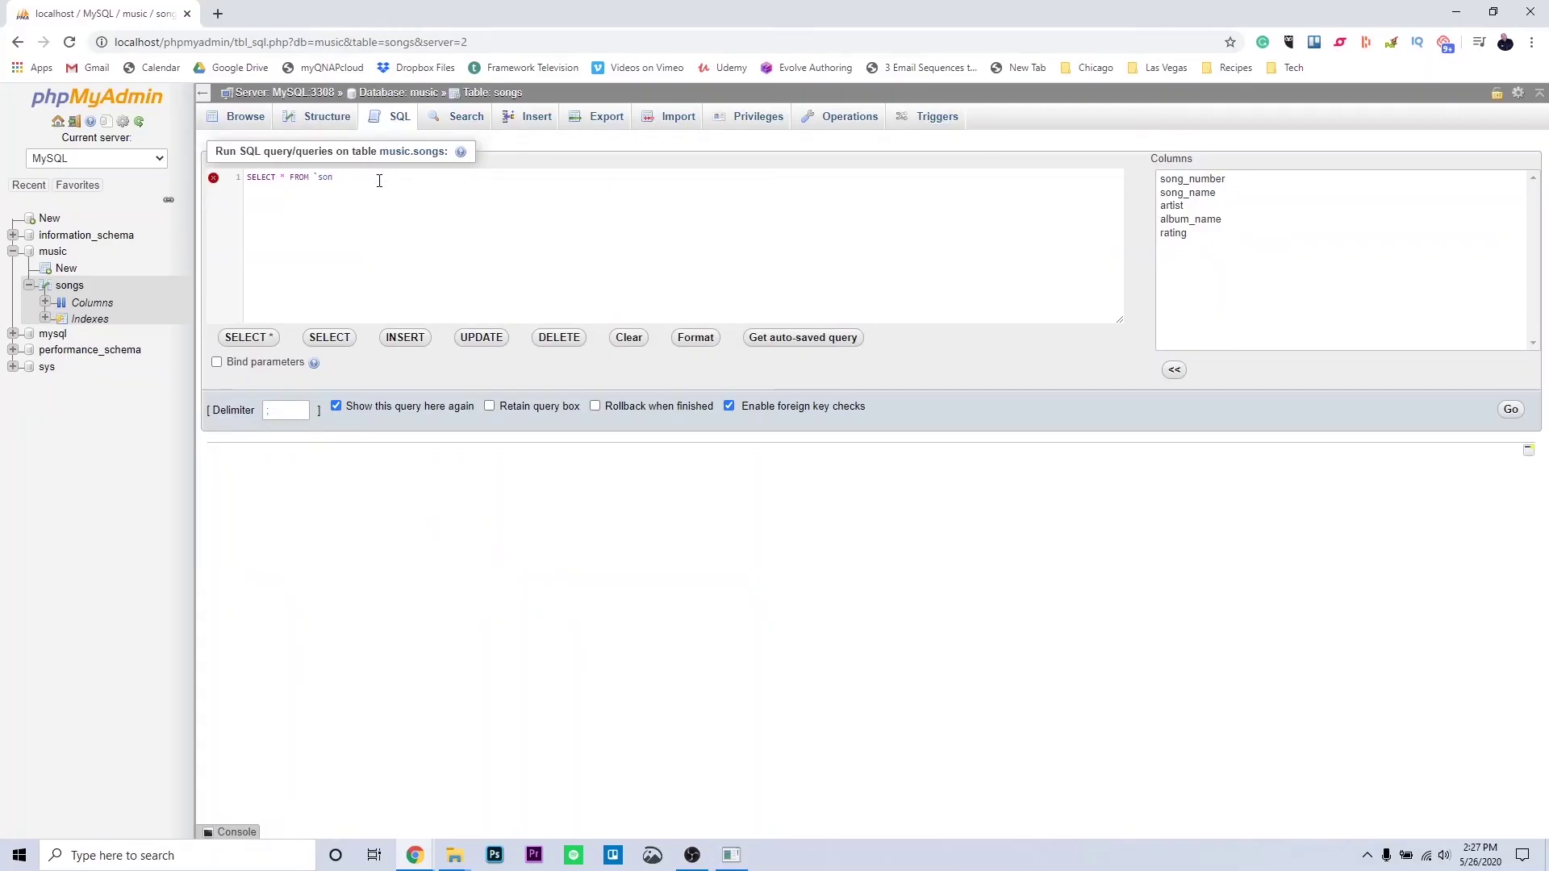
type("`")
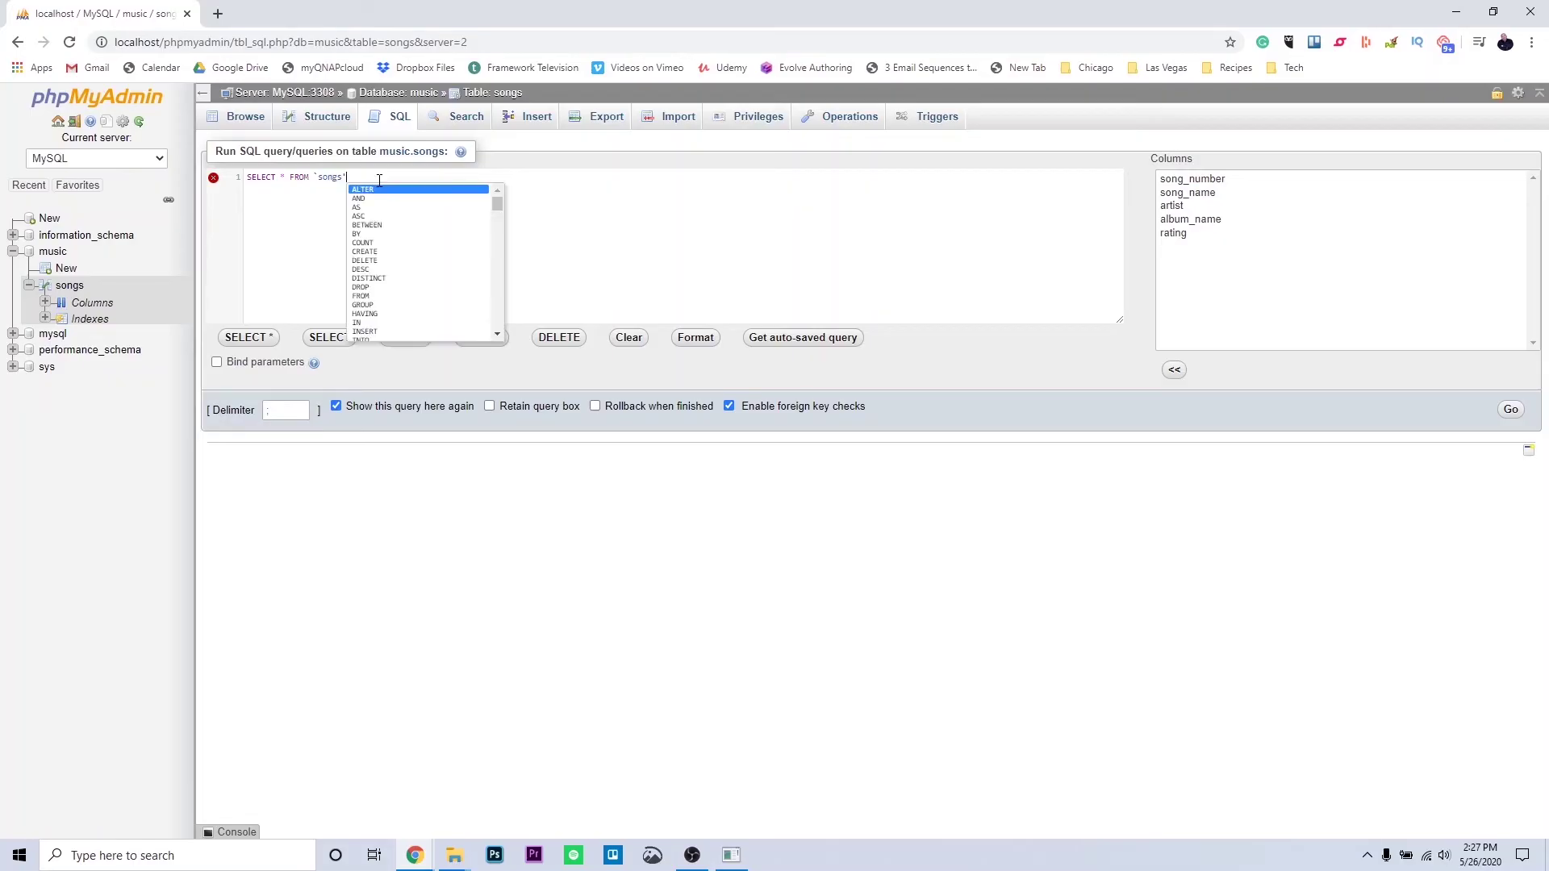
left_click(285, 177)
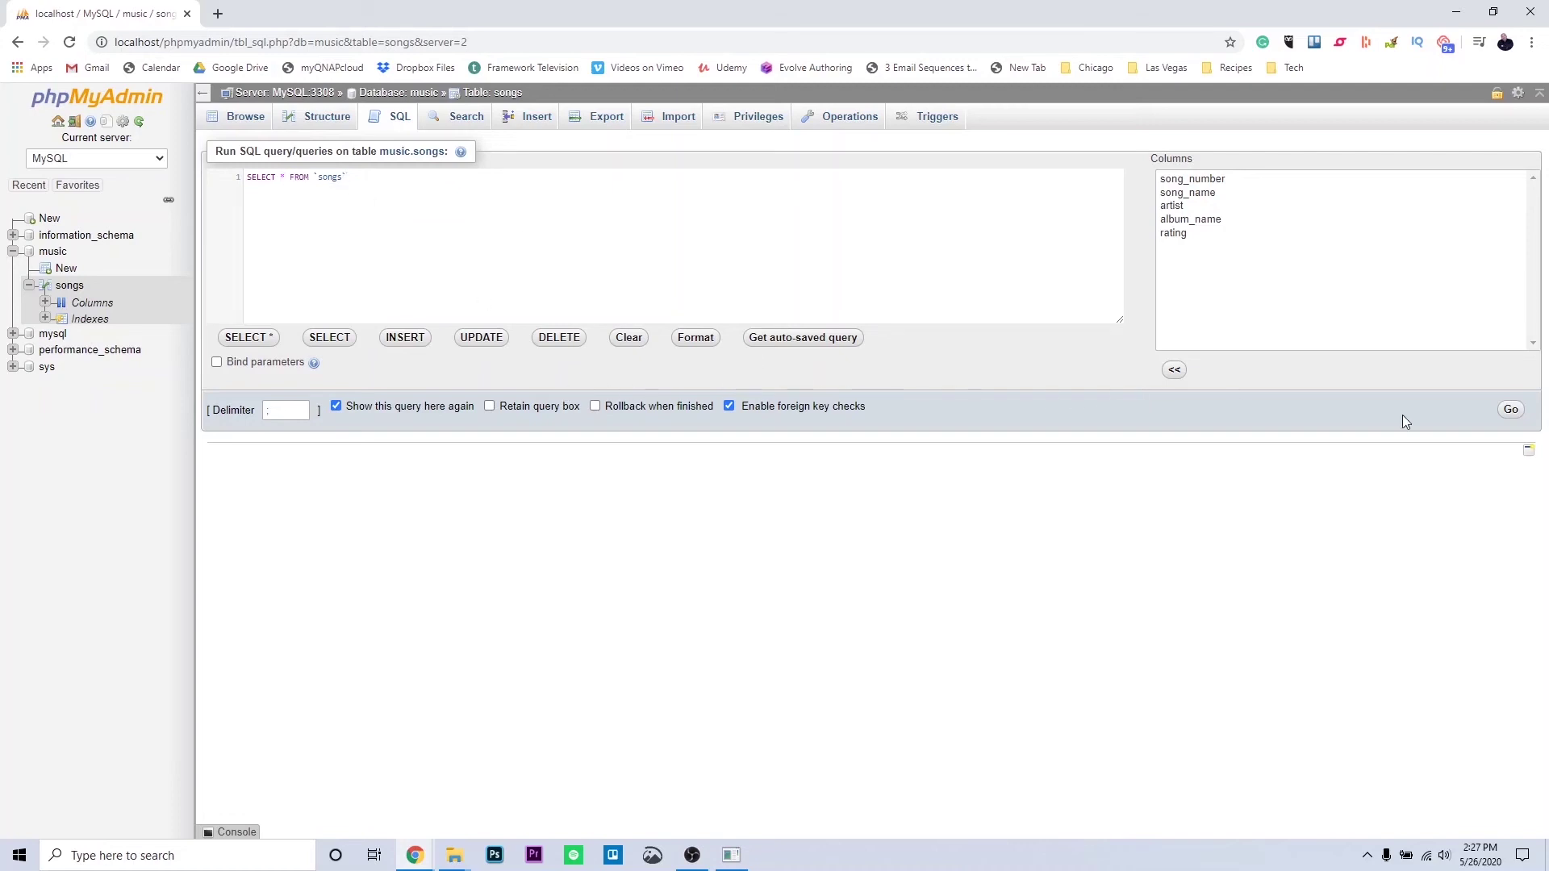
left_click(1511, 410)
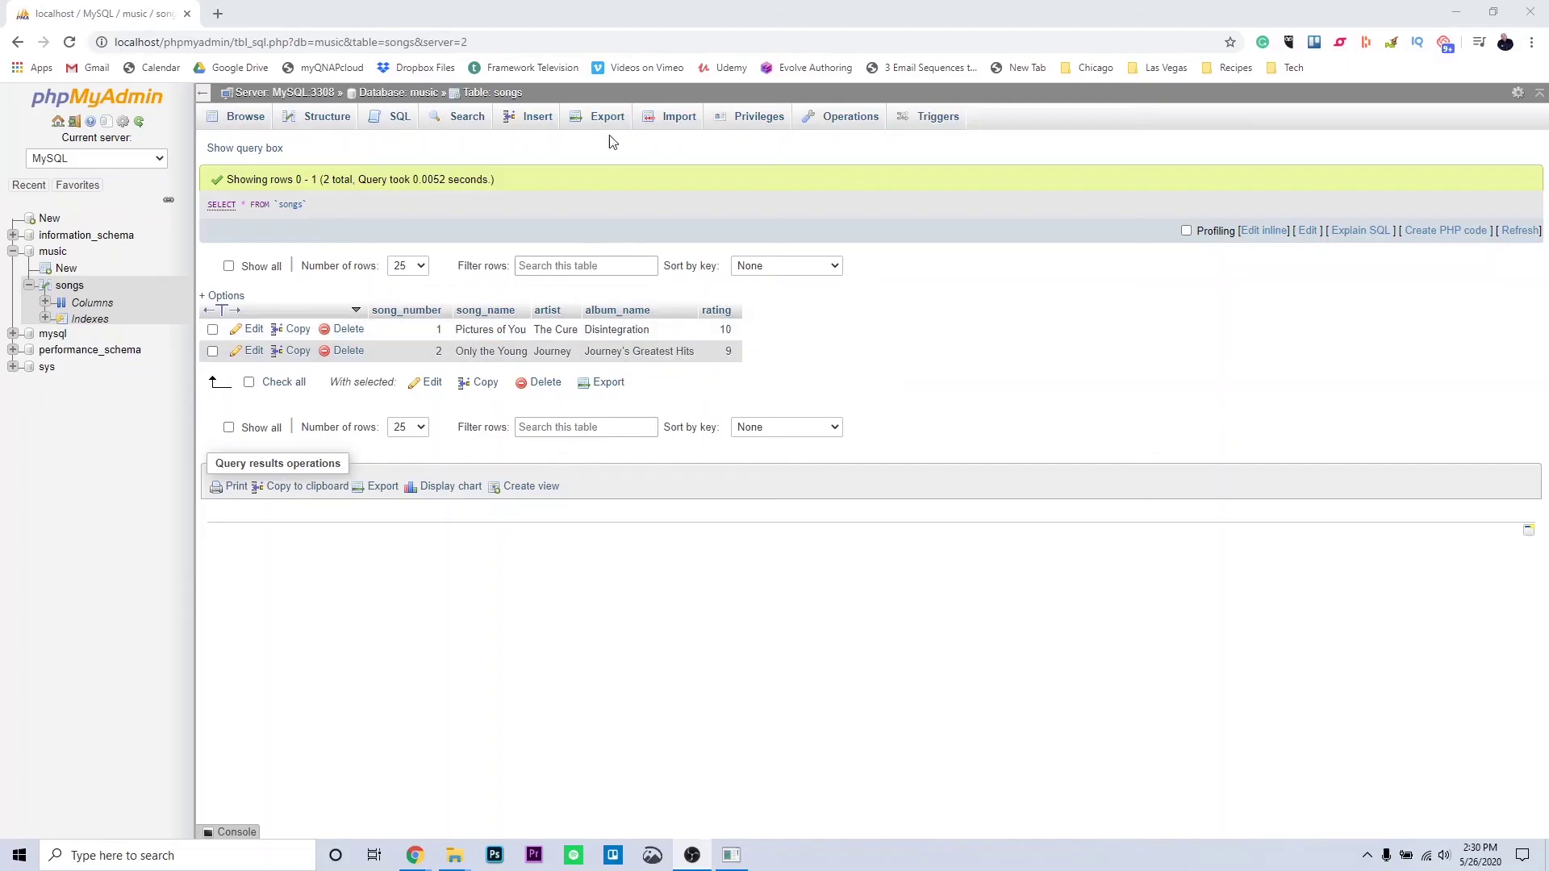
Start inserting songs rows and fill the first with song Fly Like an Eagle, artist Steve Miller Band, album Fly Like an Eagle and rating 8.
left_click(552, 118)
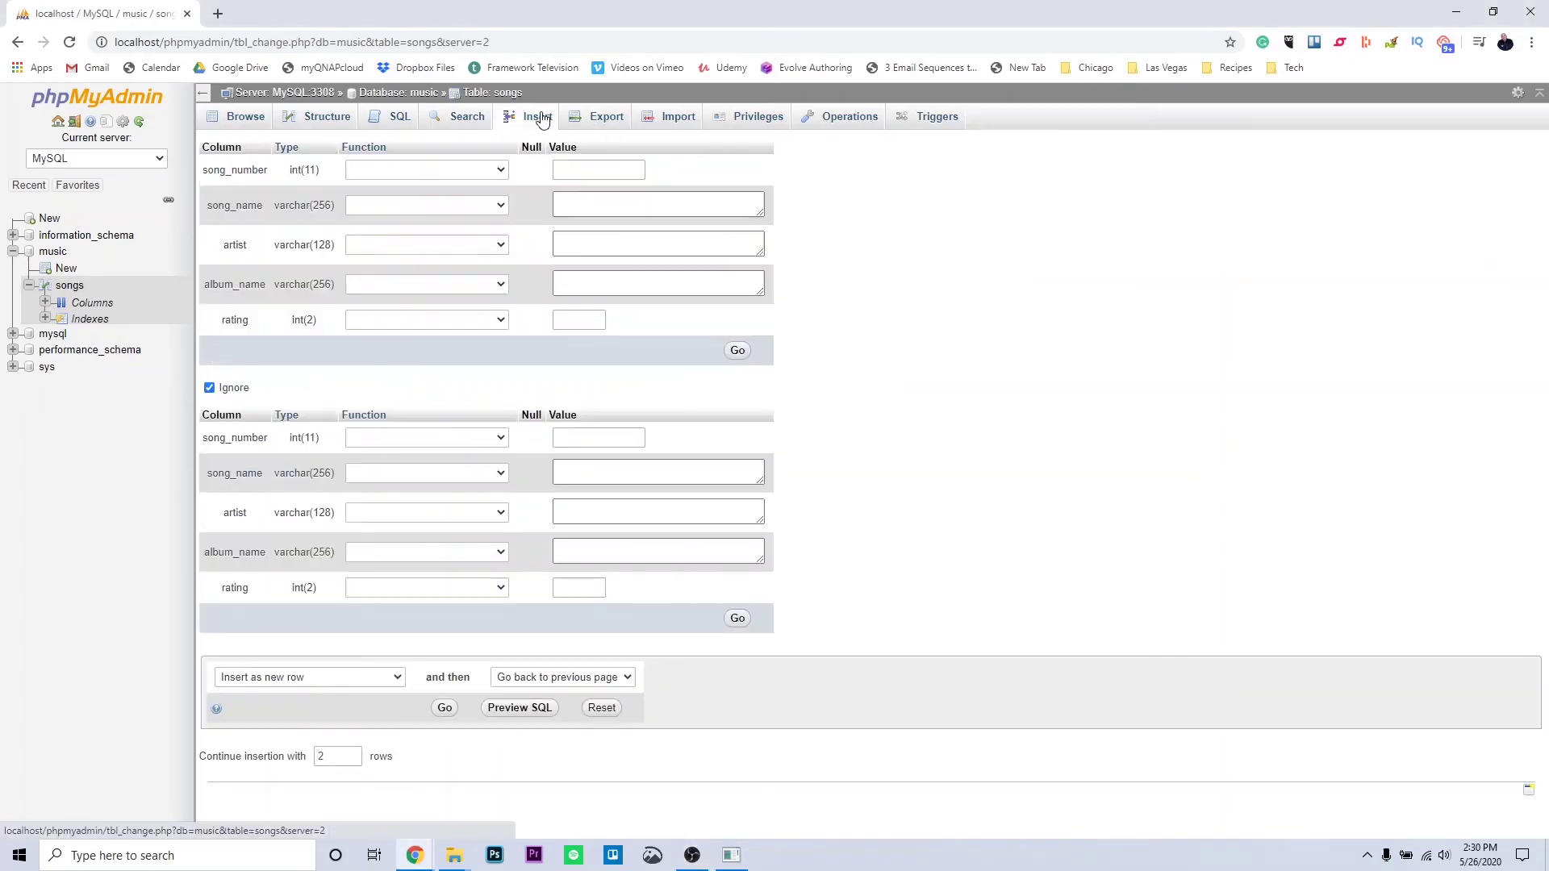
left_click(616, 209)
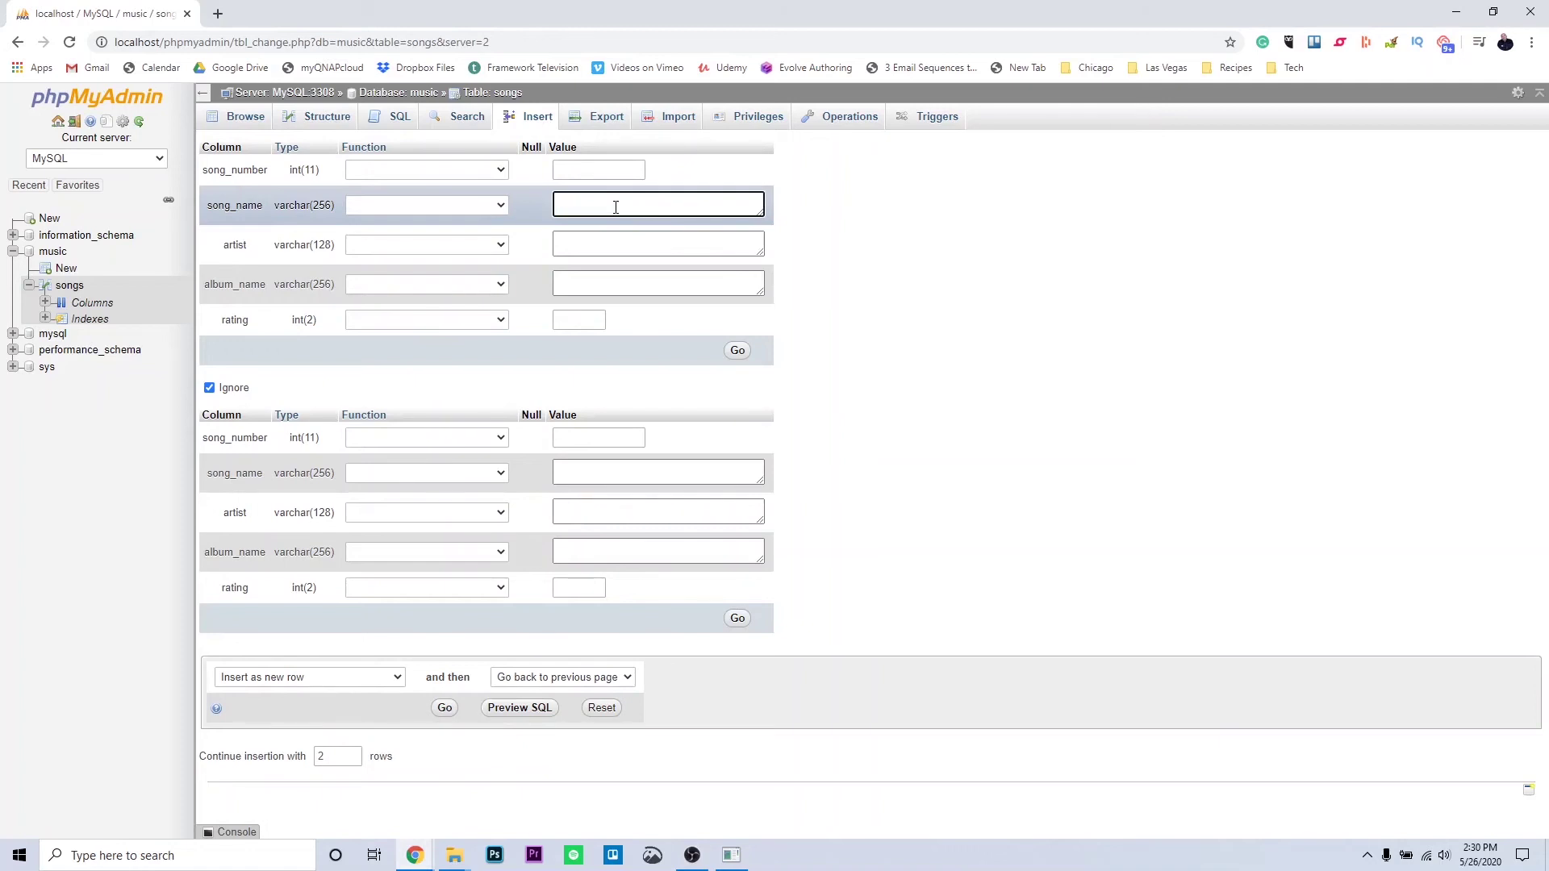
type("Fly LIke an")
key("BackSpace")
key("BackSpace")
key("BackSpace")
type("ike")
key("BackSpace")
key("BackSpace")
type("ke an Eagle")
key("Tab")
type("Steve Miller Band")
key("Tab")
type("Fly Lik")
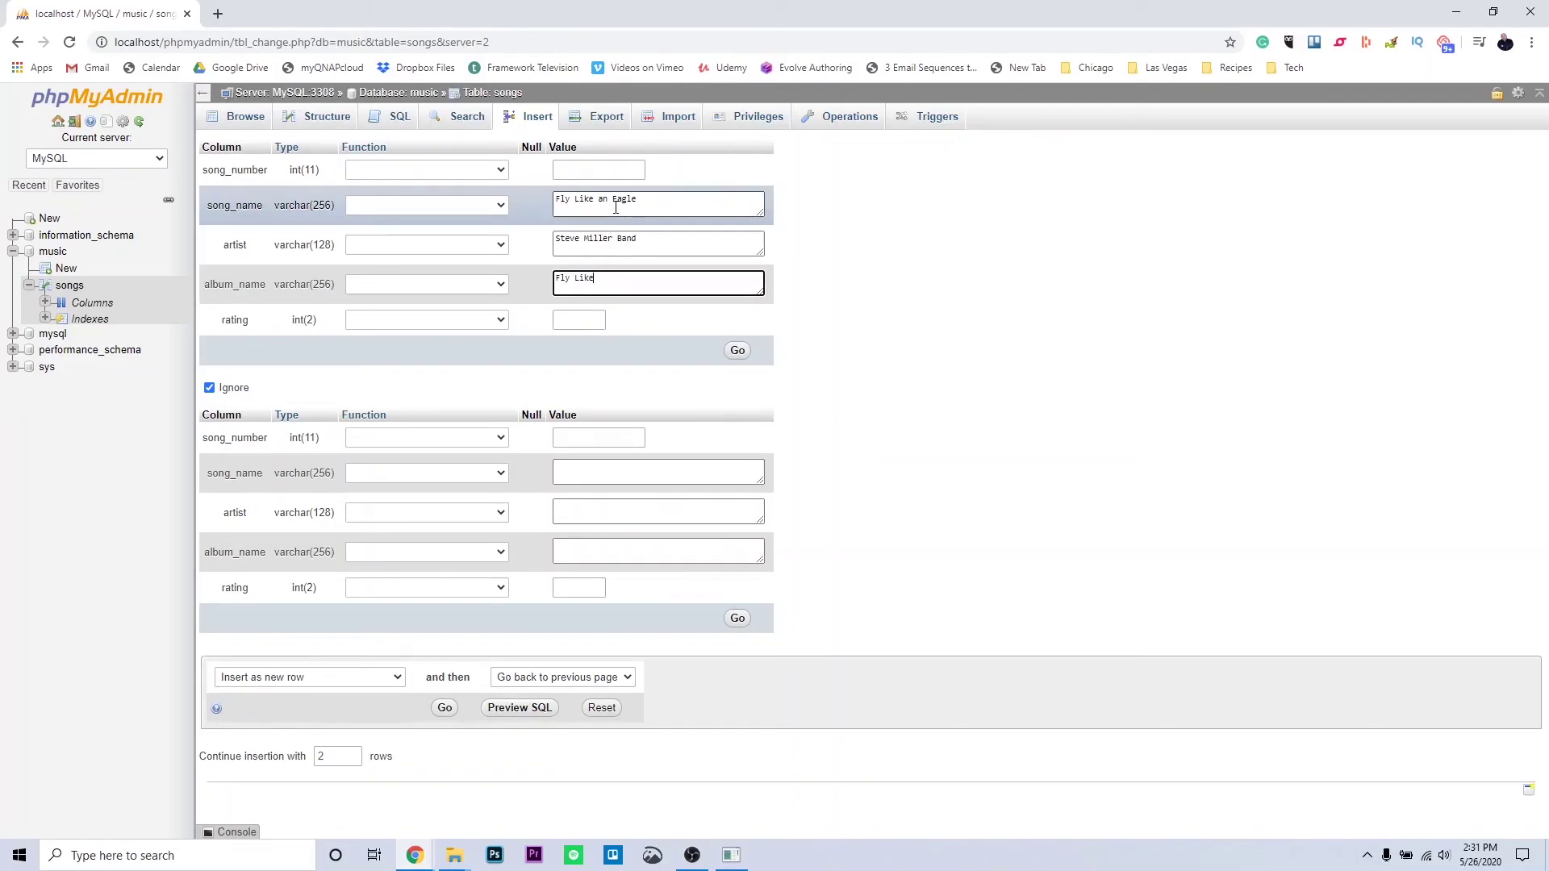
type("e an Eagle")
key("Tab")
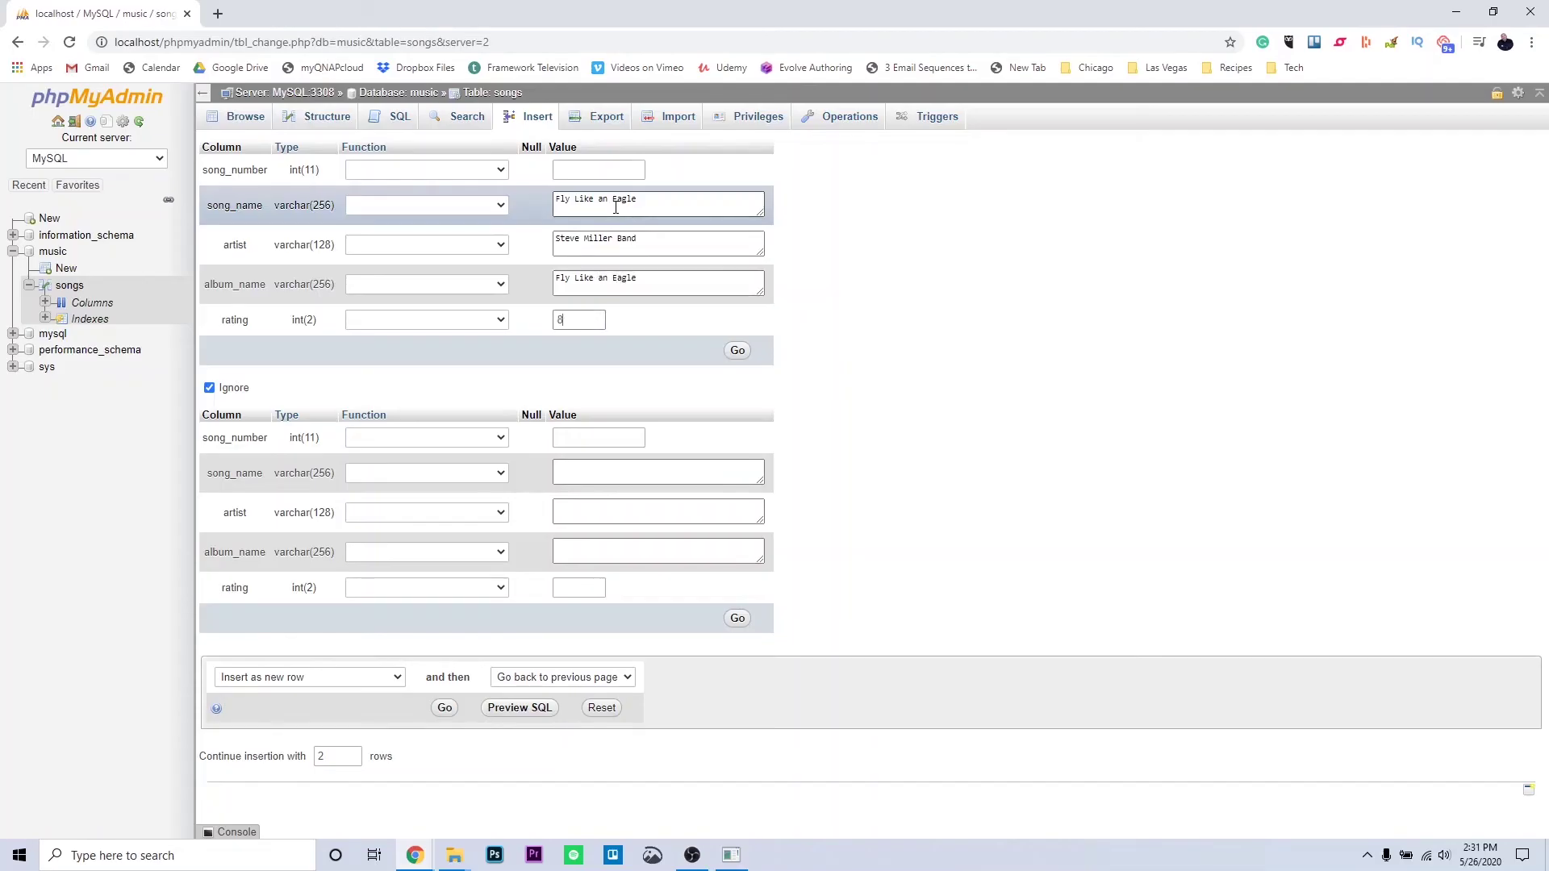
Fill the second new row with song Kyrie, artist Mr. Mister, album Welcome to the Real World and rating 10.
key("Tab")
key("Tab")
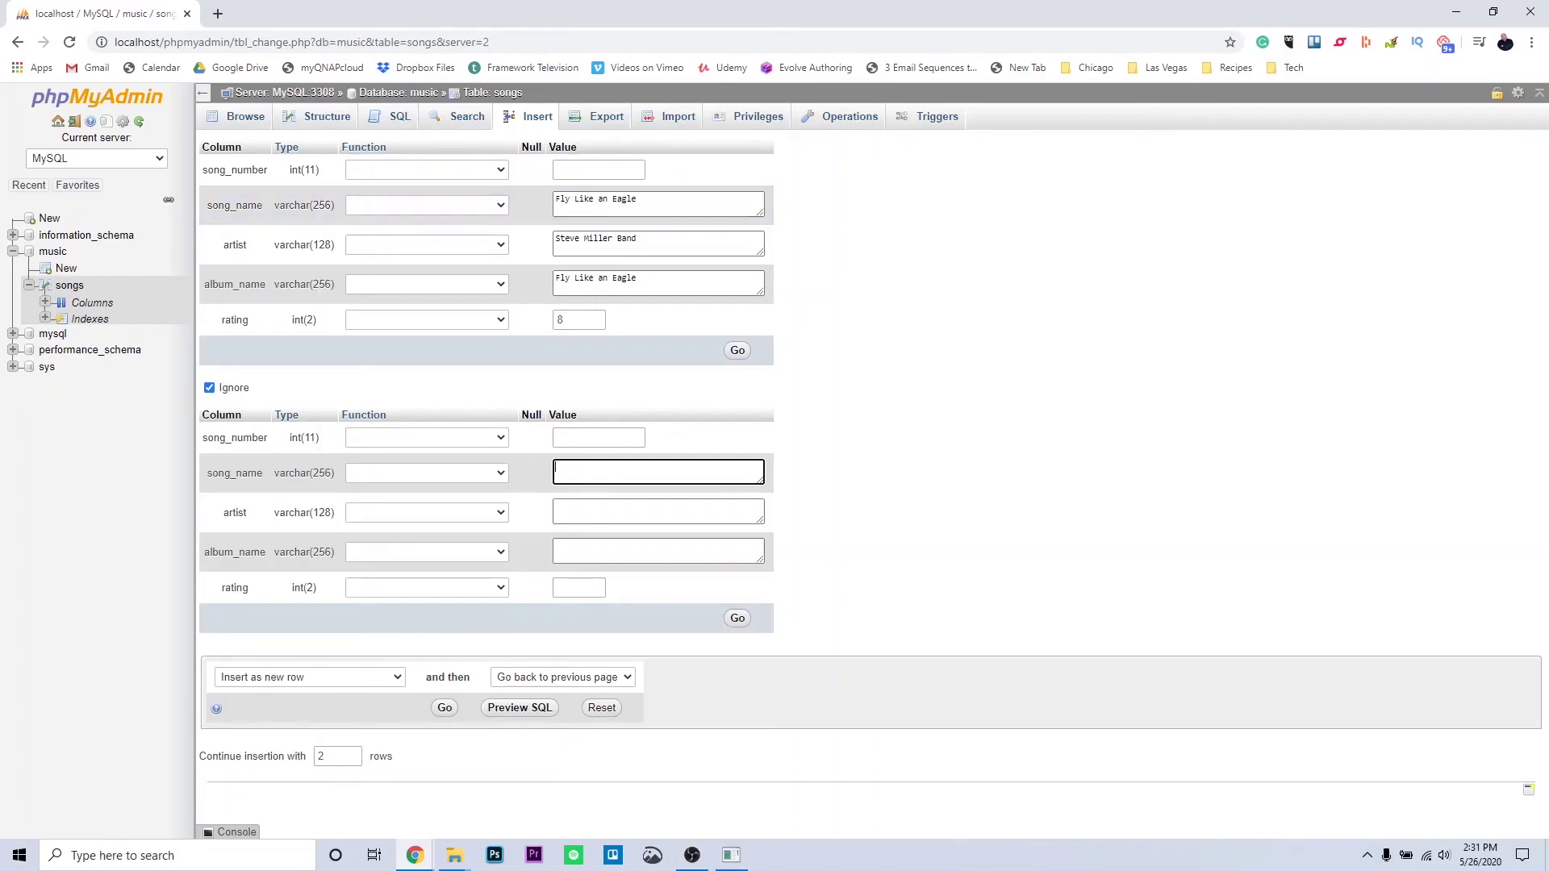
left_click(601, 476)
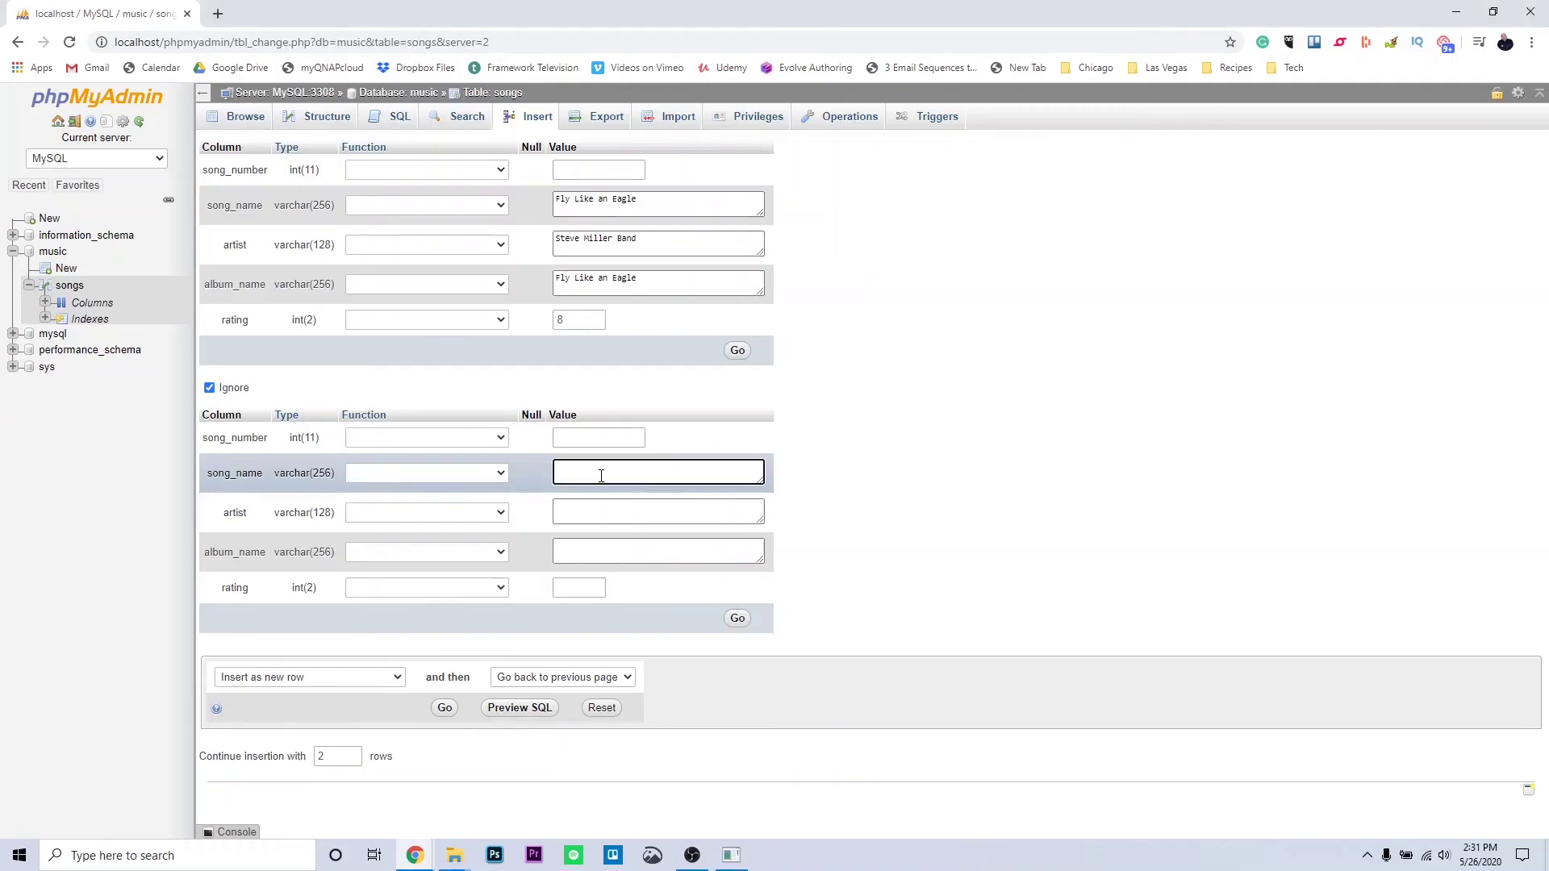
type("Kyrie")
key("Tab")
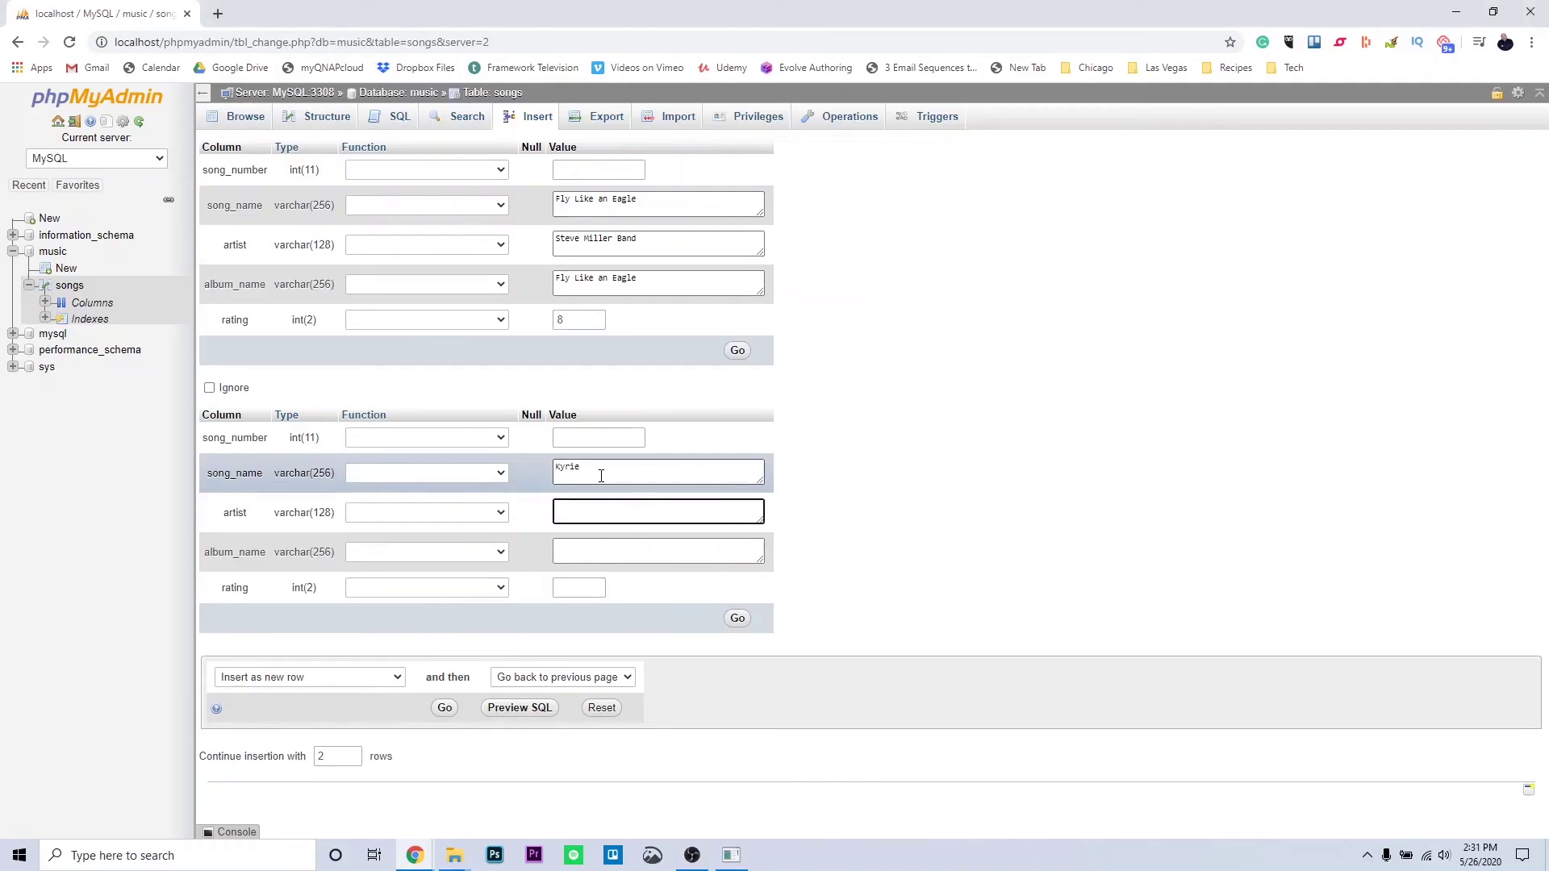
type("Mr. Mister")
key("Tab")
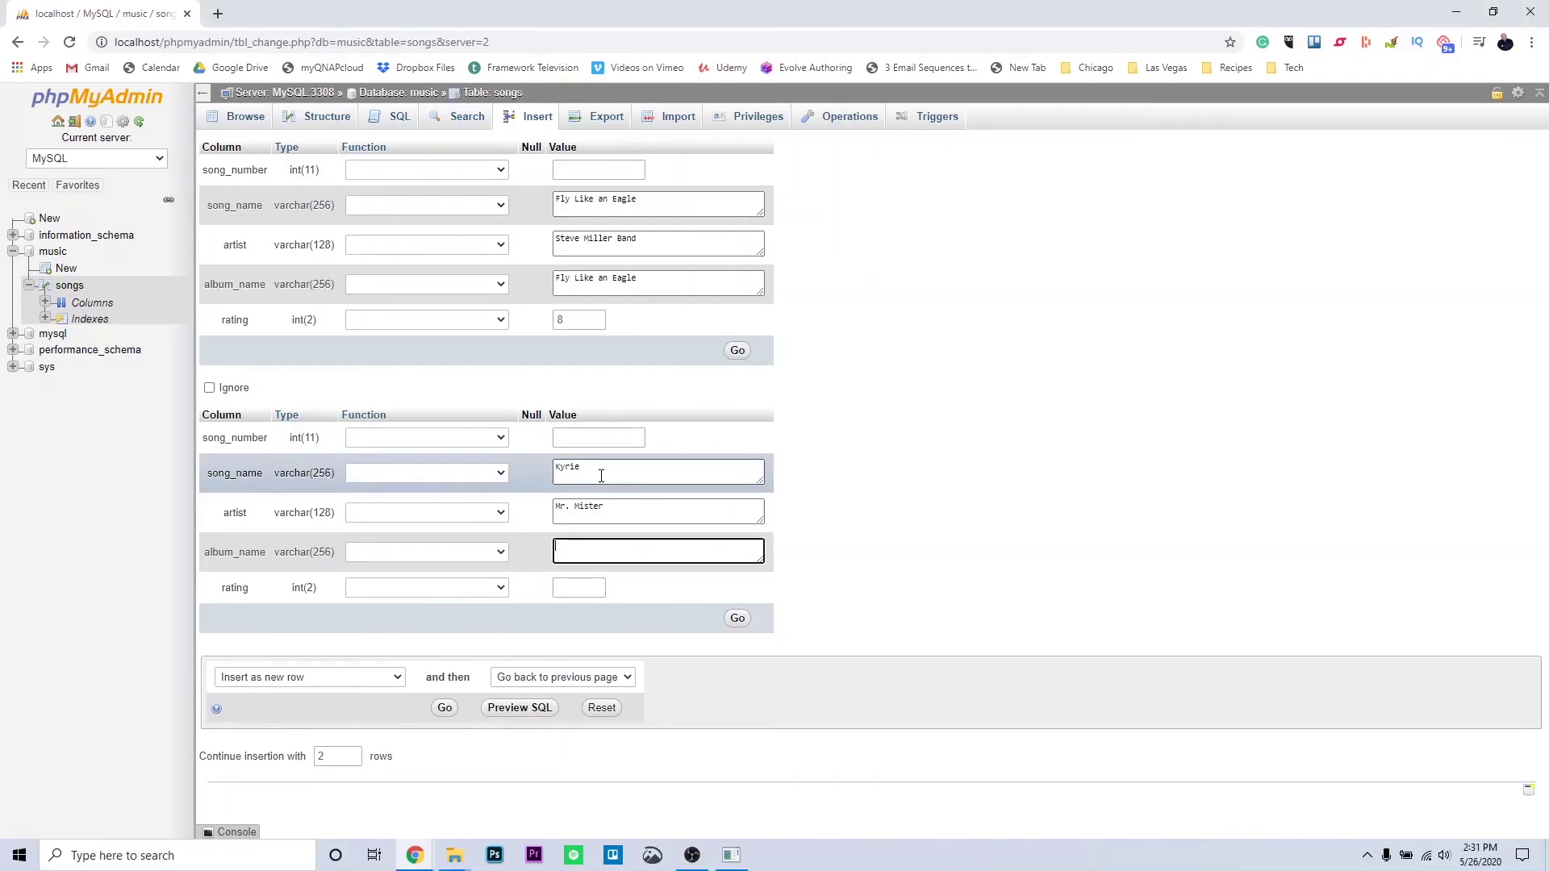
type("Welcome to the Real World")
key("Tab")
type("10")
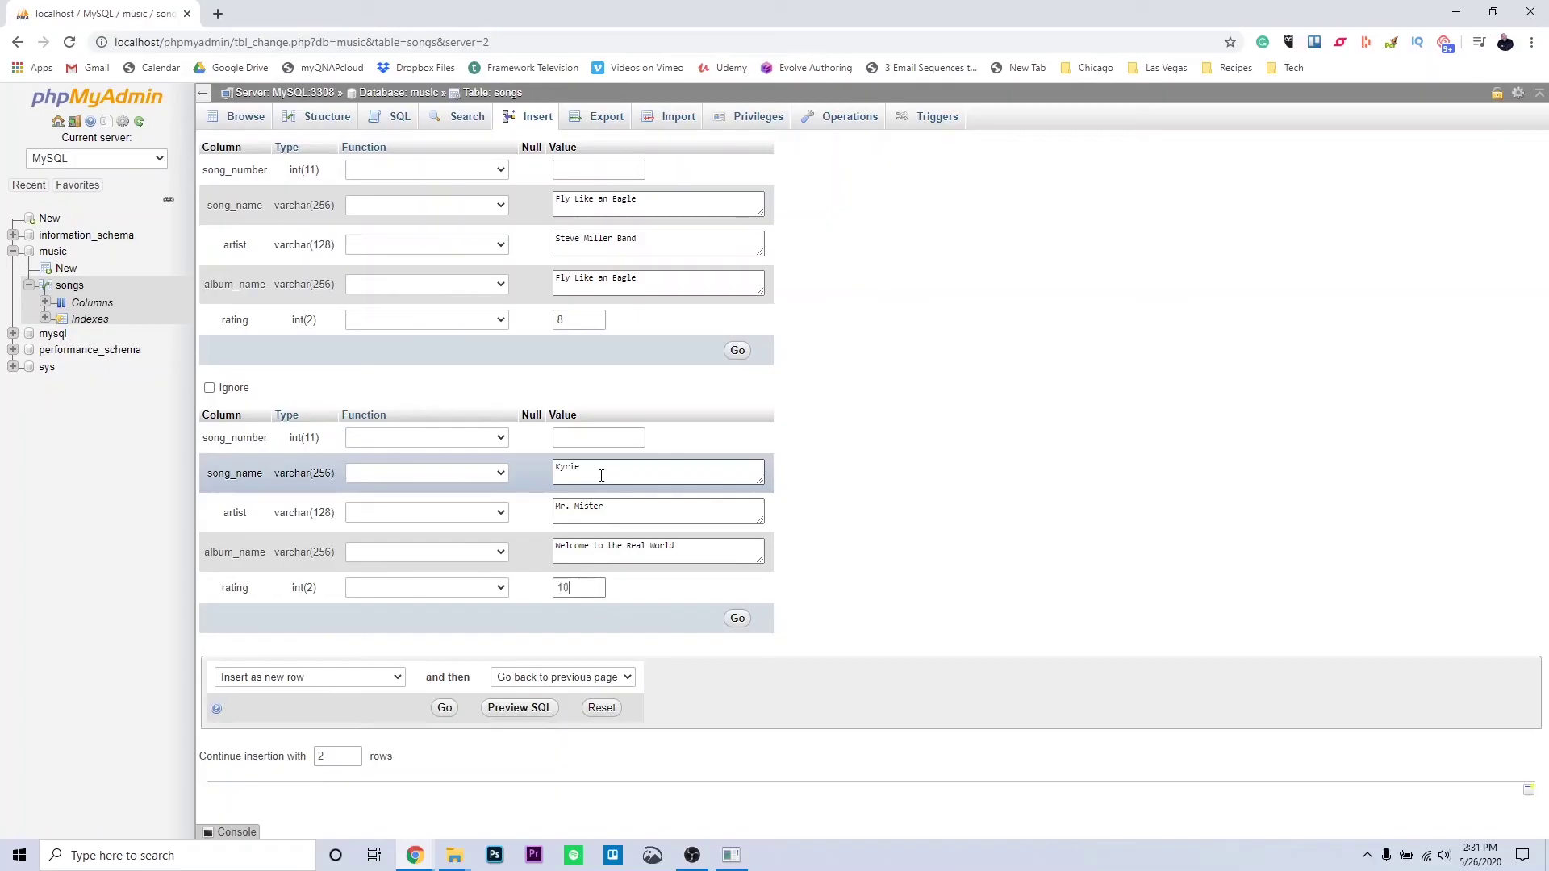
Save the two new song rows and browse the contents of the songs table.
left_click(736, 619)
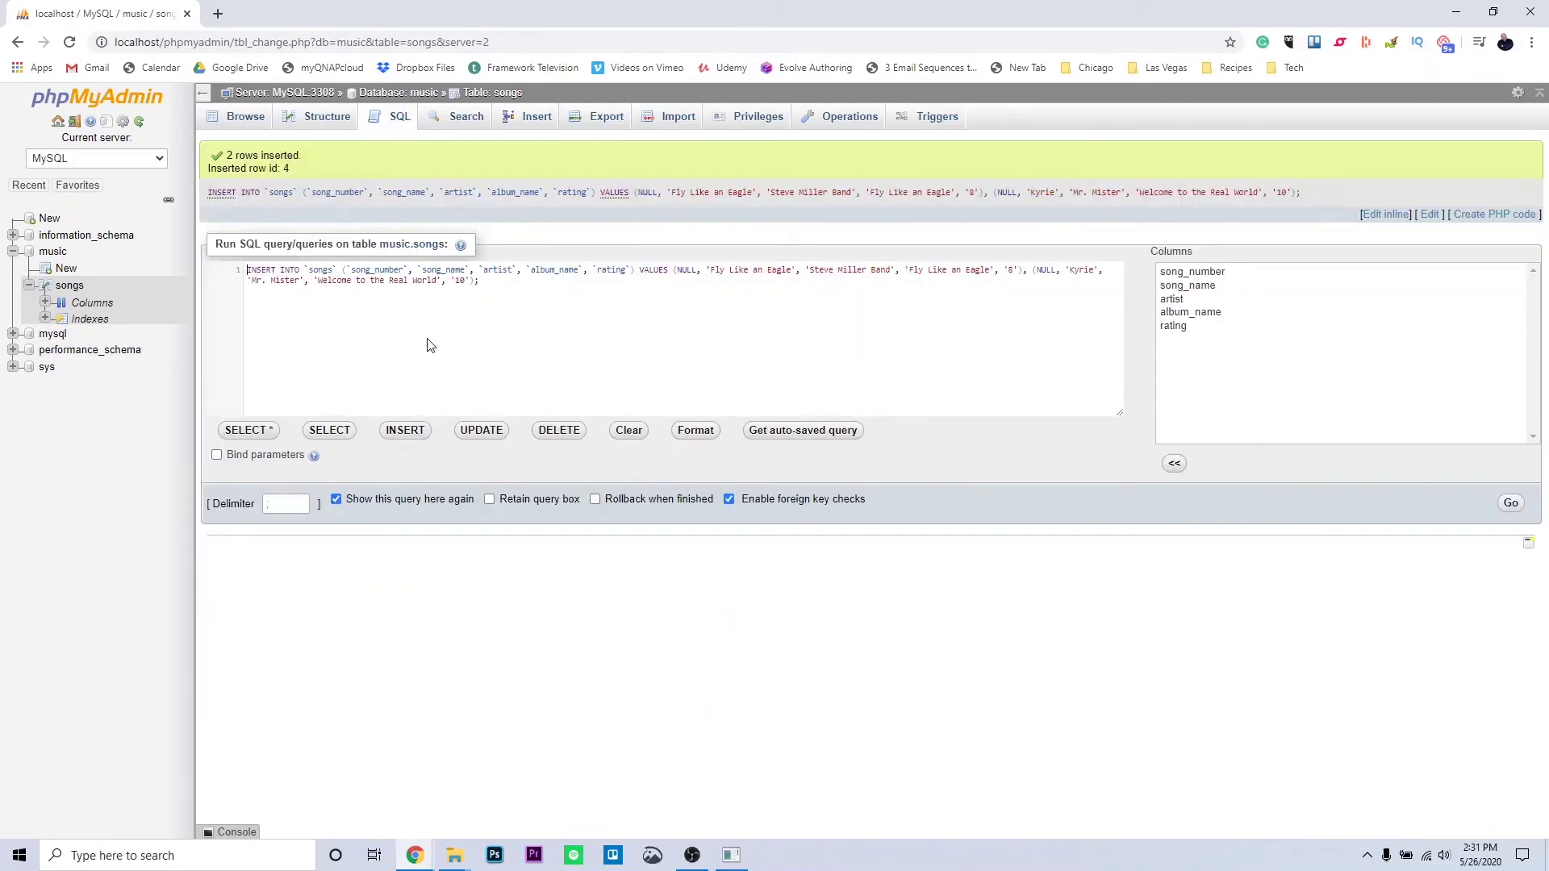
left_click(247, 123)
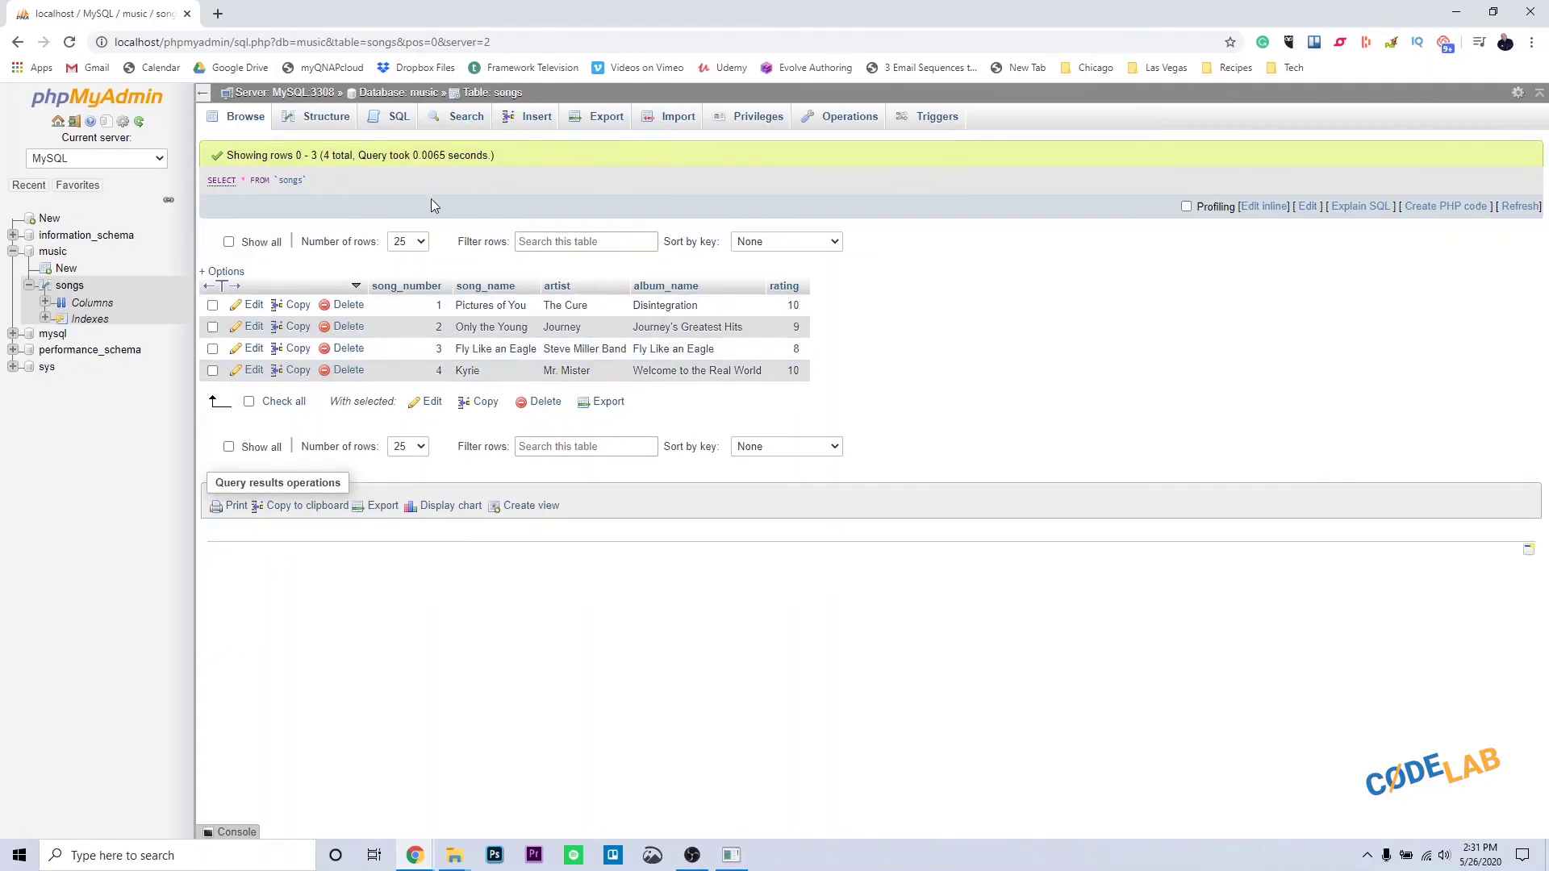
Start a SQL query on the songs table and strip the WHERE clause from the default SELECT statement.
left_click(403, 123)
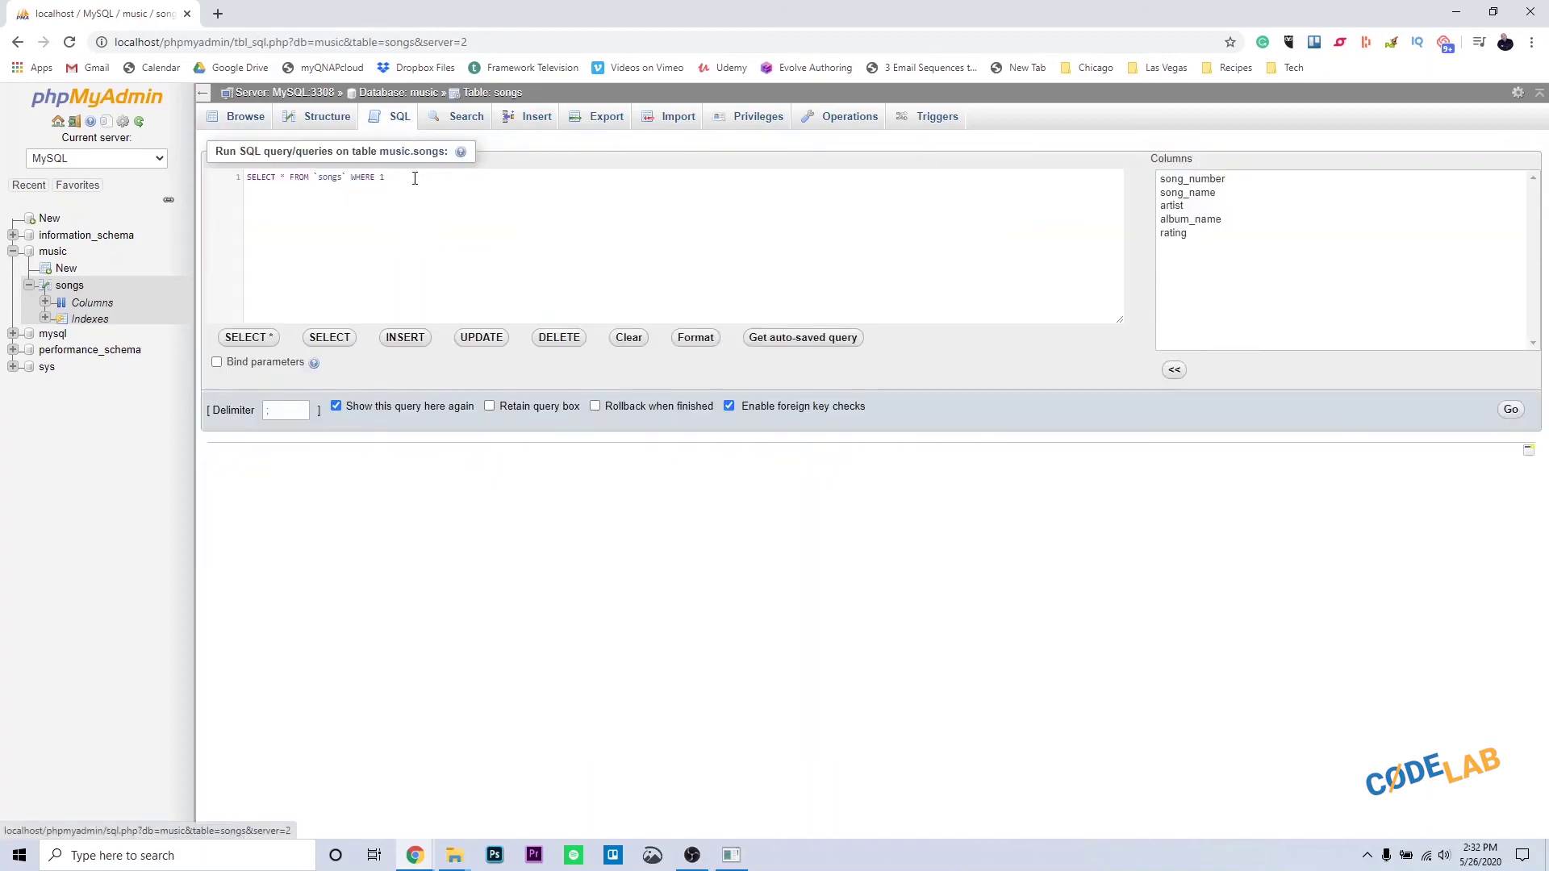
key("BackSpace")
key("BackSpace")
key("BackSpace")
key("BackSpace")
key("BackSpace")
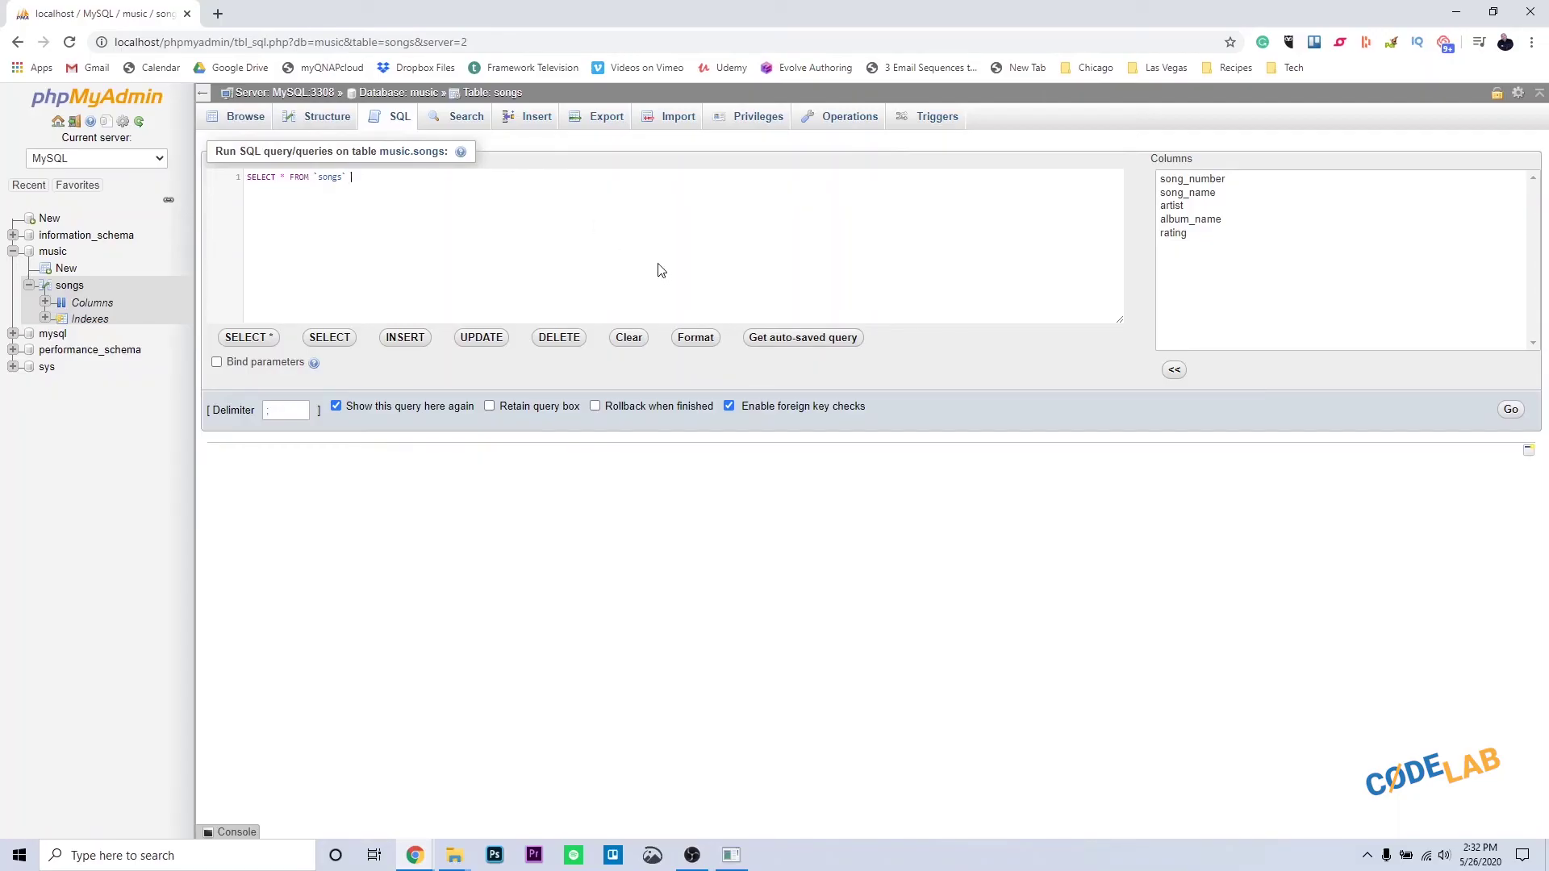
Add ORDER BY `artist` to the SELECT * FROM `songs` query and run it.
type("Order")
key("BackSpace")
key("BackSpace")
key("BackSpace")
key("BackSpace")
type("rd")
key("Return")
type("BY")
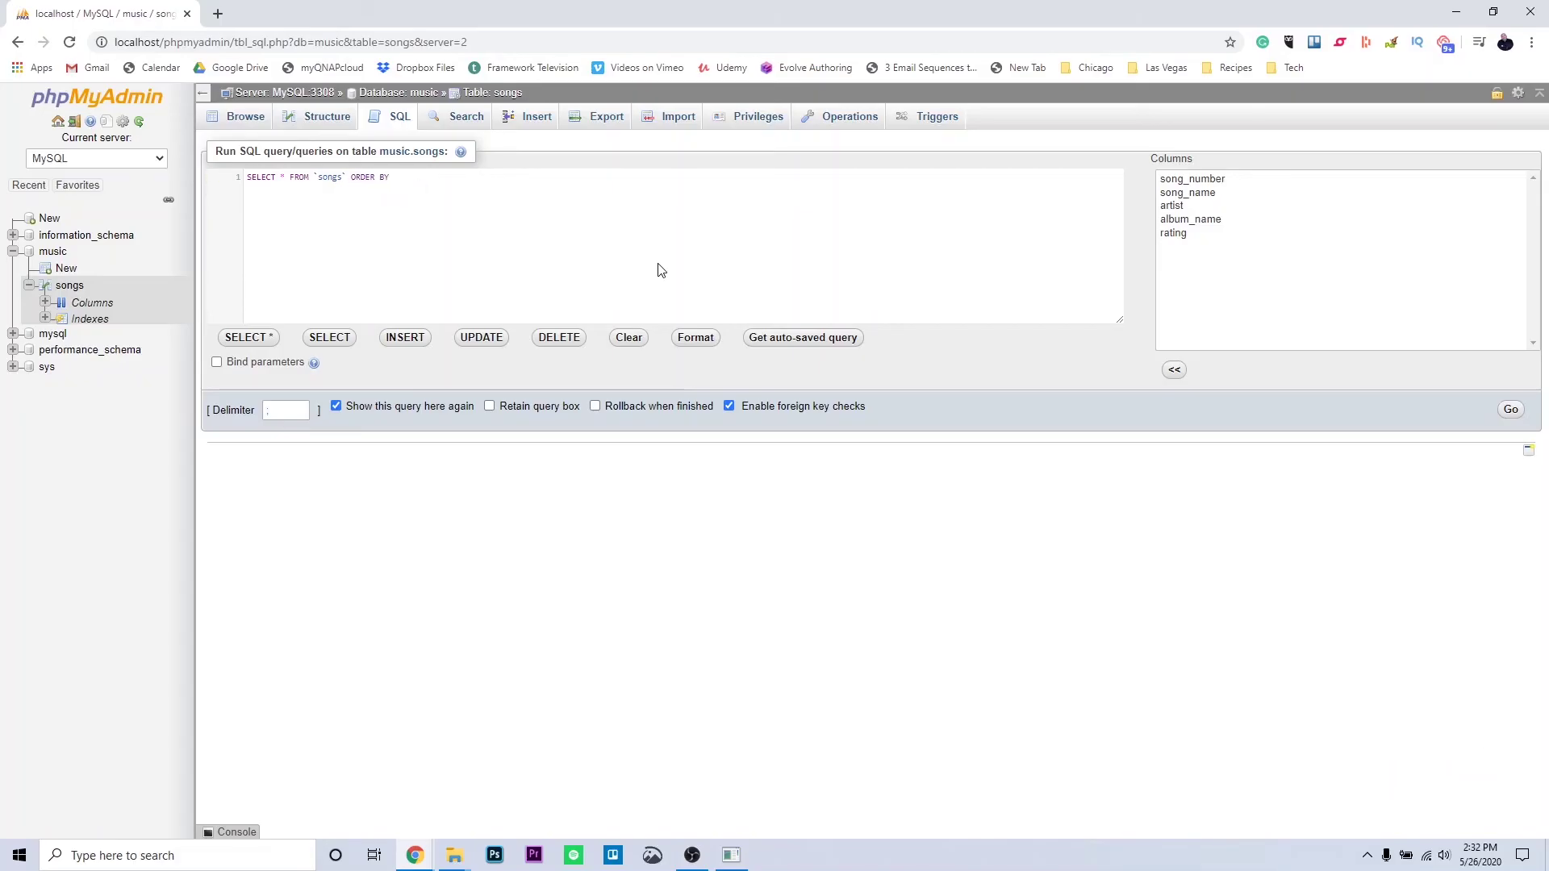
left_click(1175, 207)
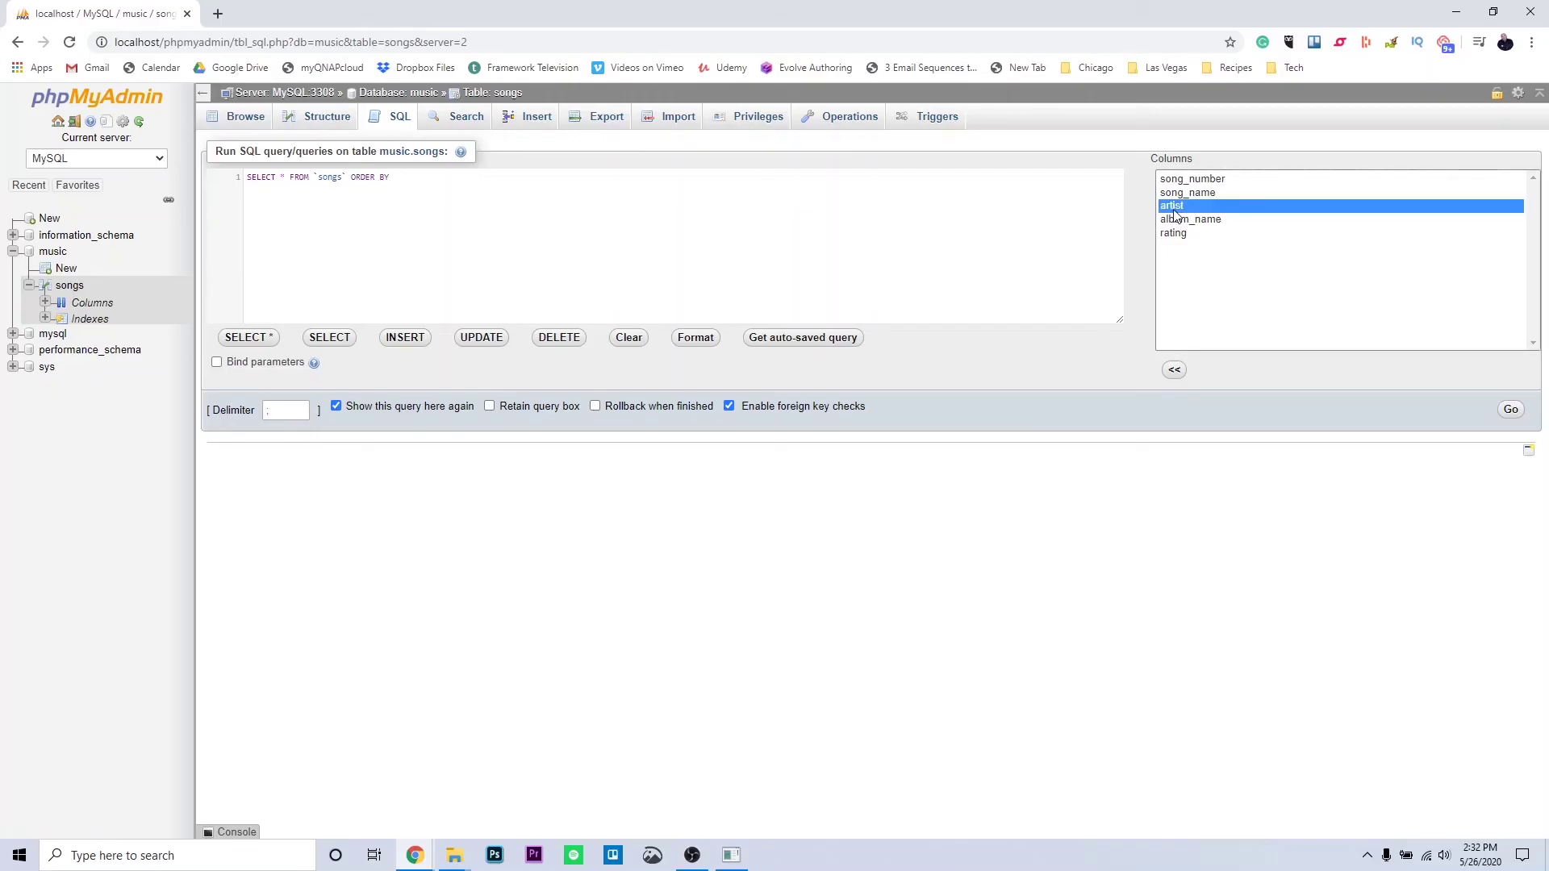
double_click(1175, 207)
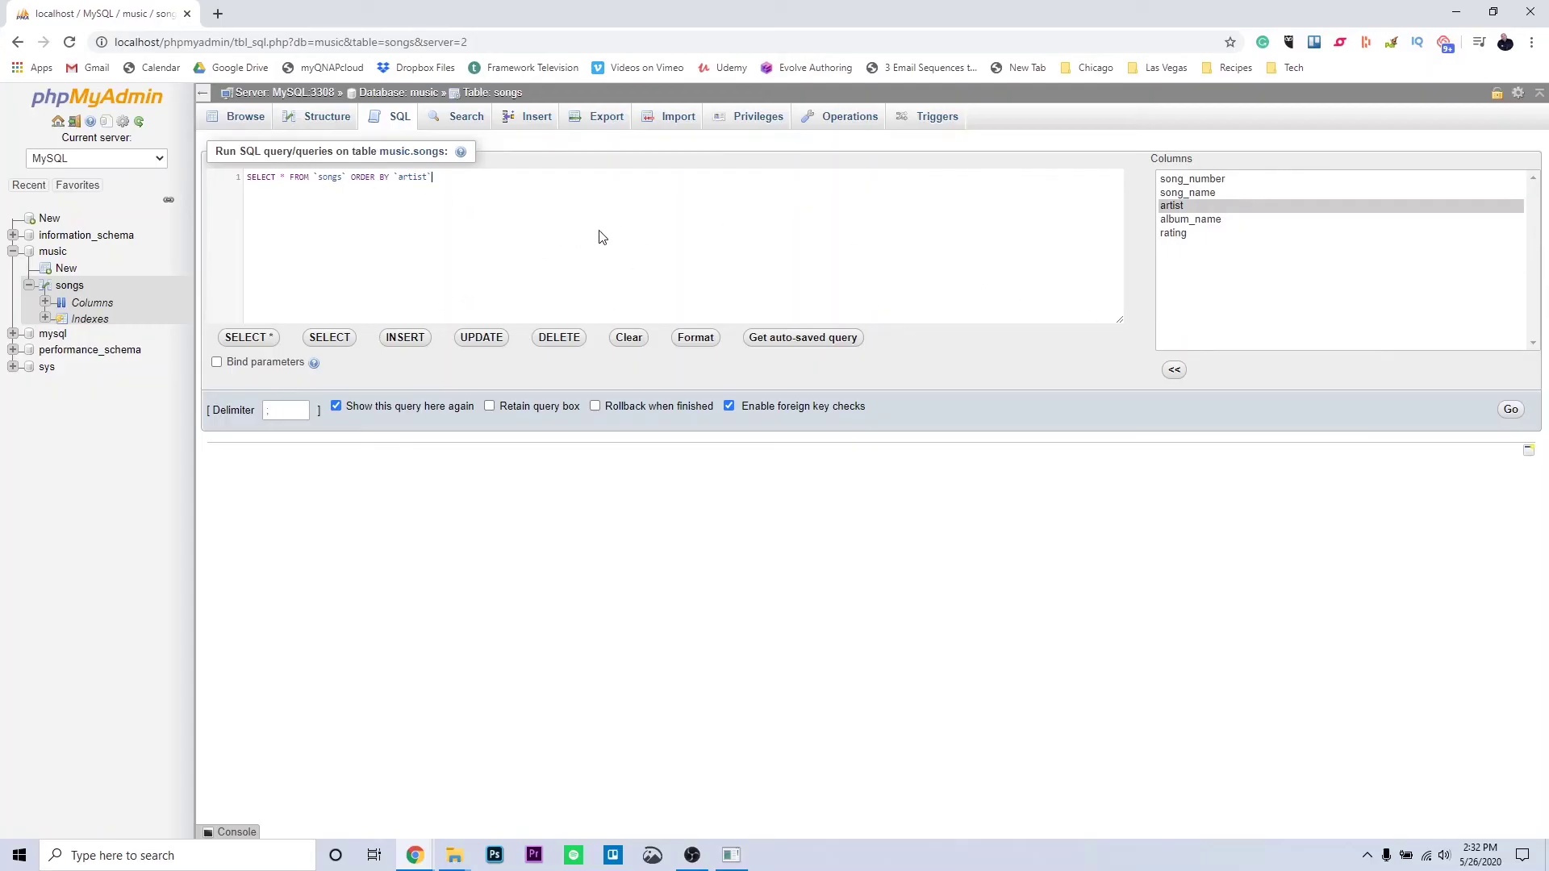
left_click(1510, 409)
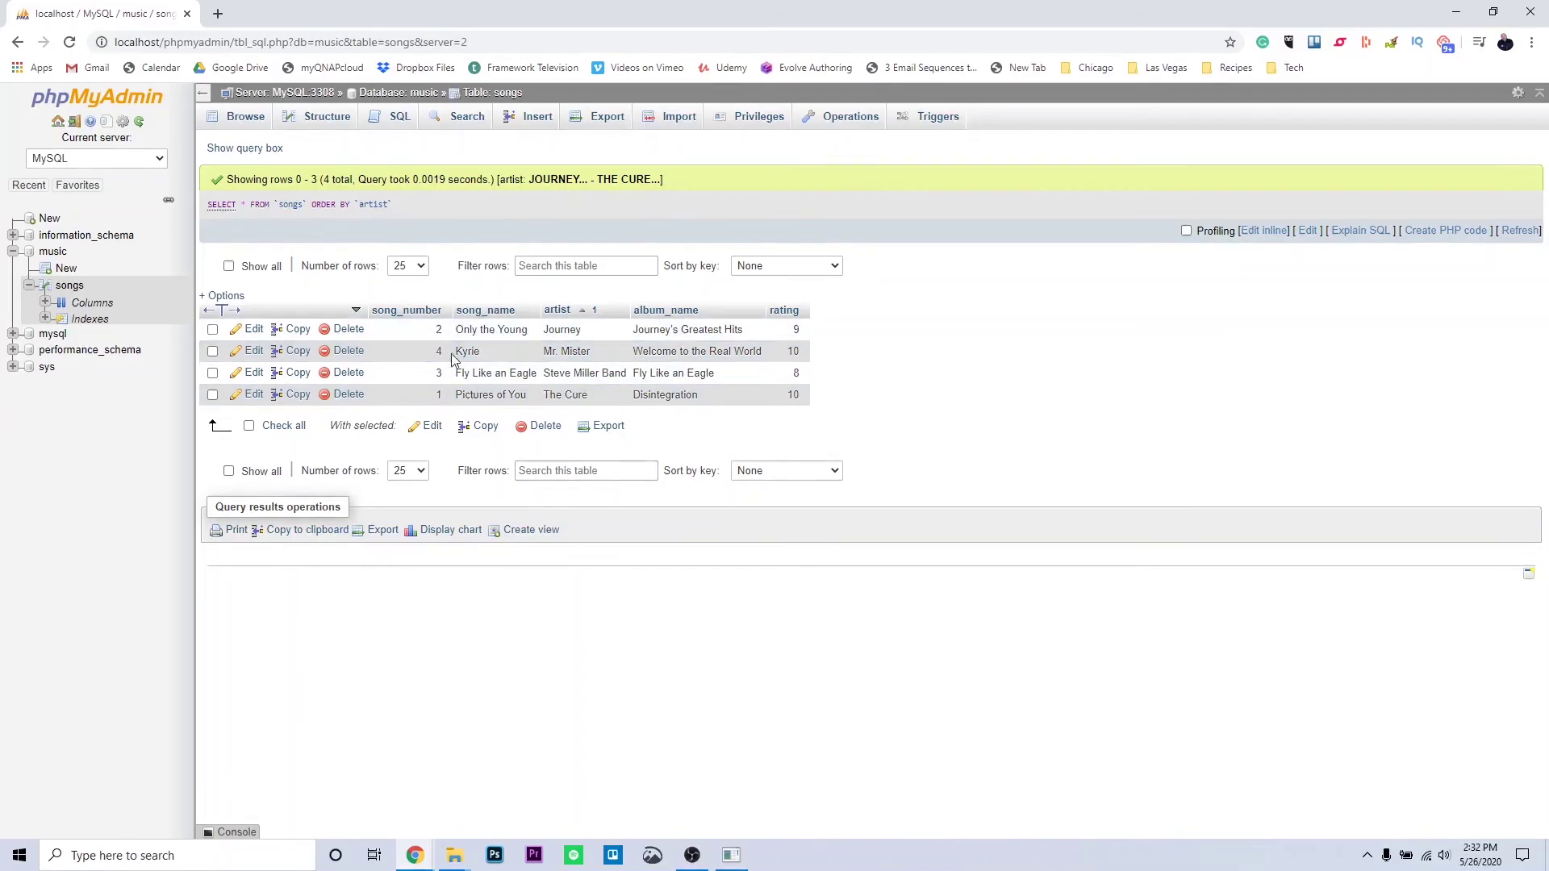
Start another SQL query on the songs table and delete the default WHERE 1 condition.
left_click(395, 119)
left_click(432, 186)
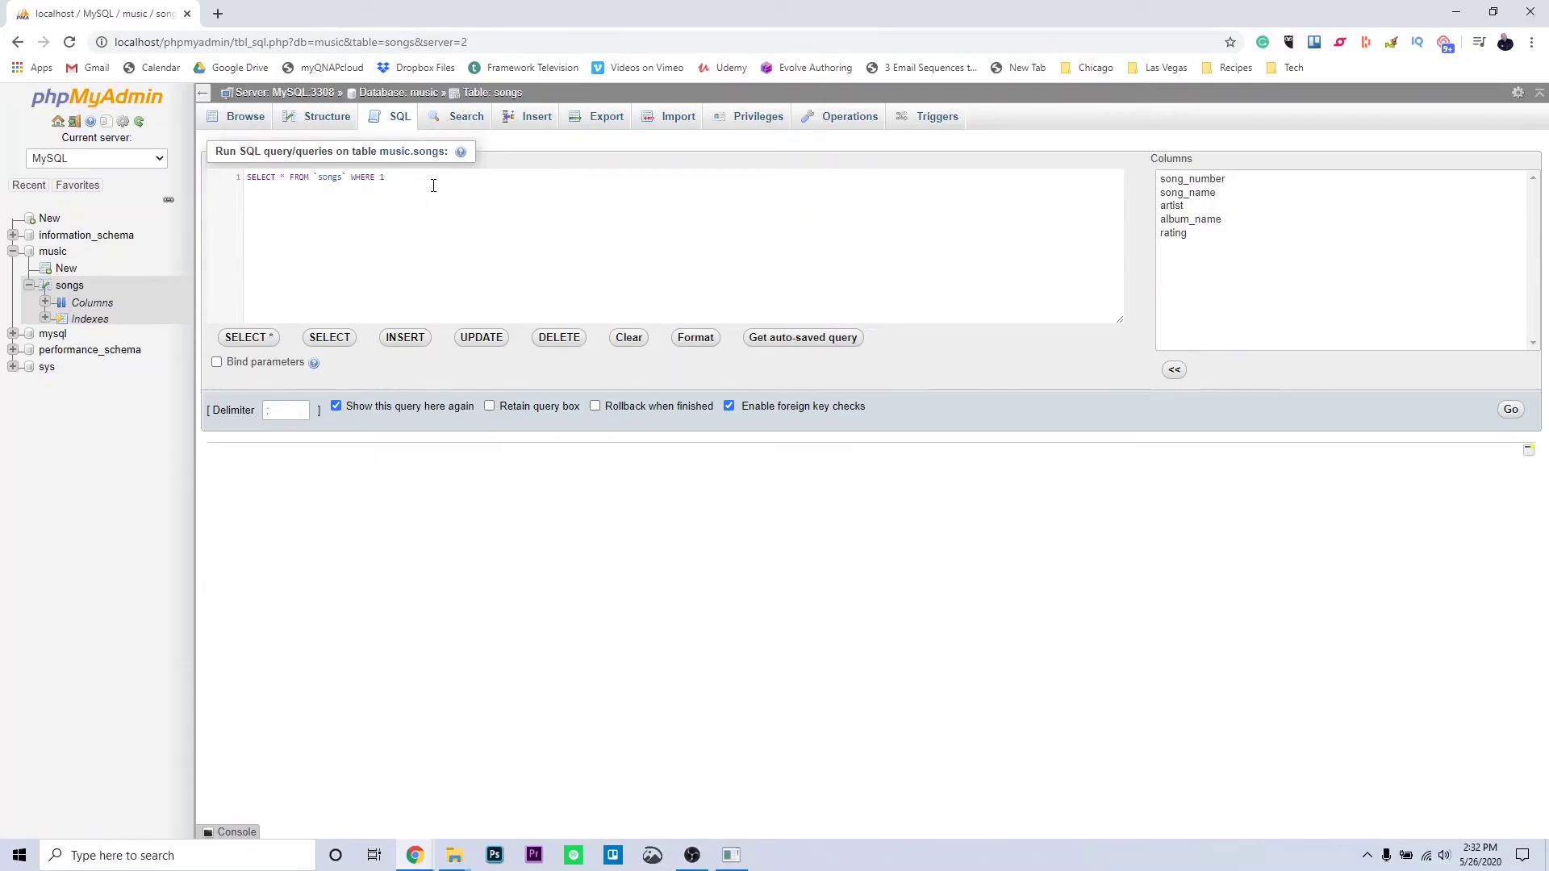
key("BackSpace")
key("BackSpace")
key("BackSpace")
key("BackSpace")
key("BackSpace")
Complete the query as SELECT * FROM `songs` WHERE `rating`=10 and run it.
type("W")
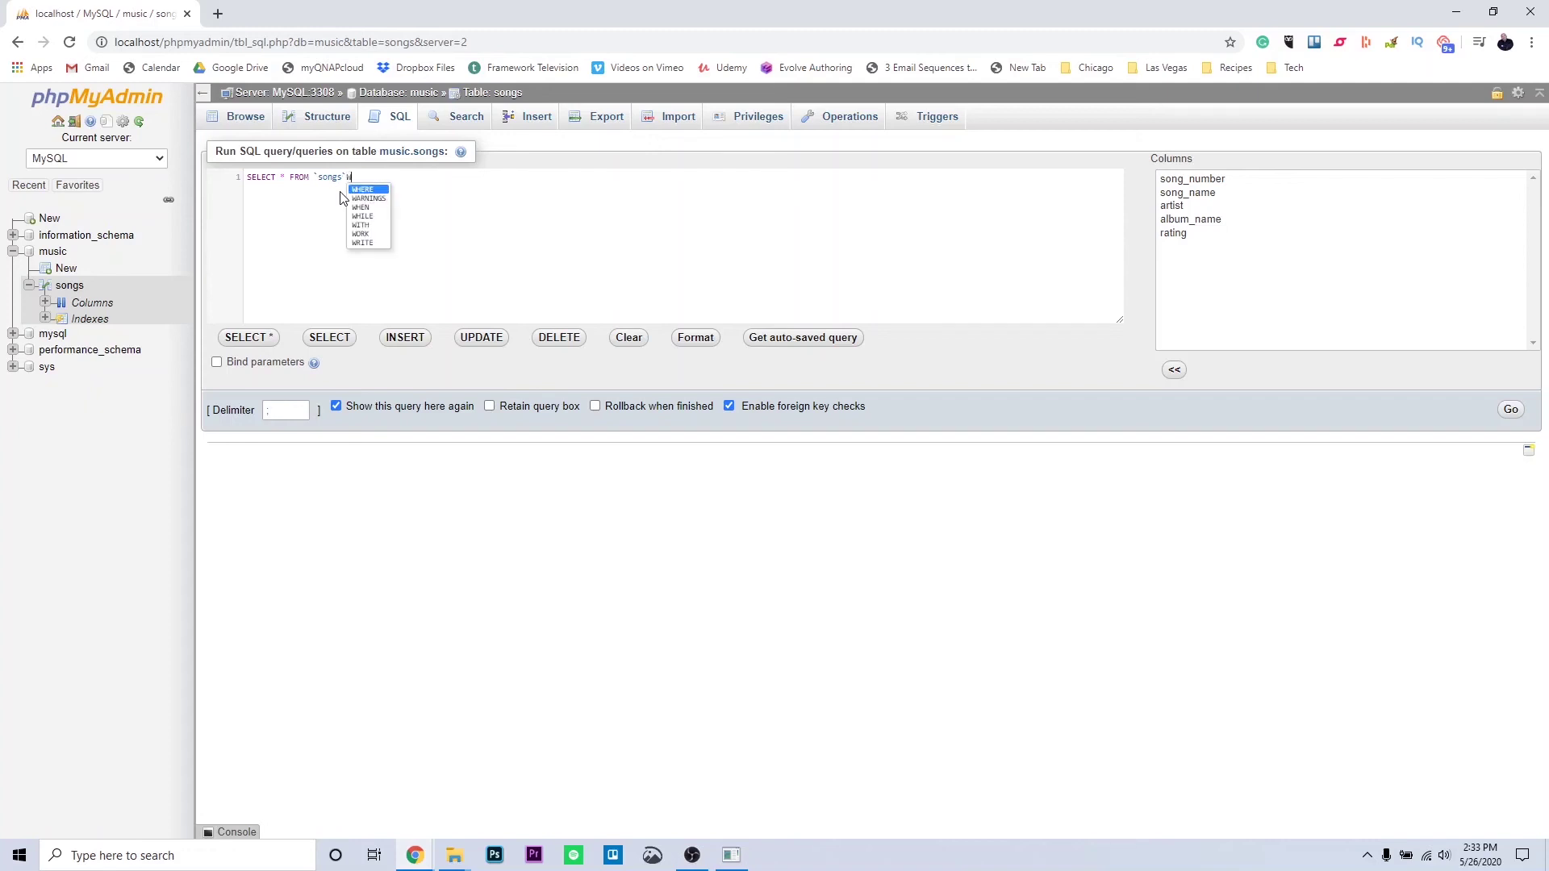
type("HERE")
key("BackSpace")
key("BackSpace")
key("BackSpace")
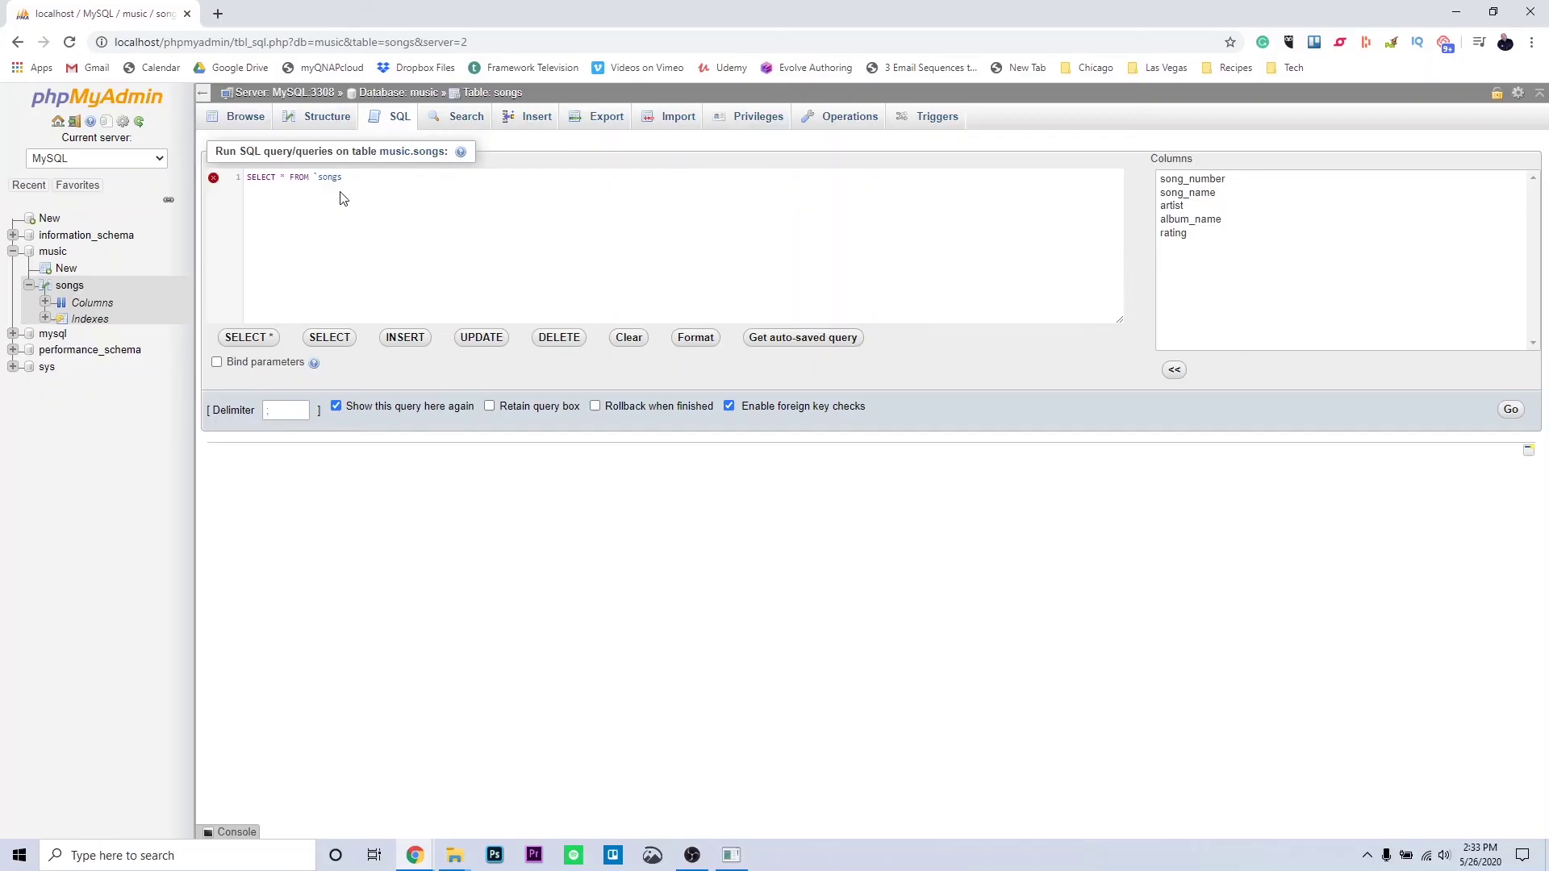
type("WHERE")
double_click(1176, 233)
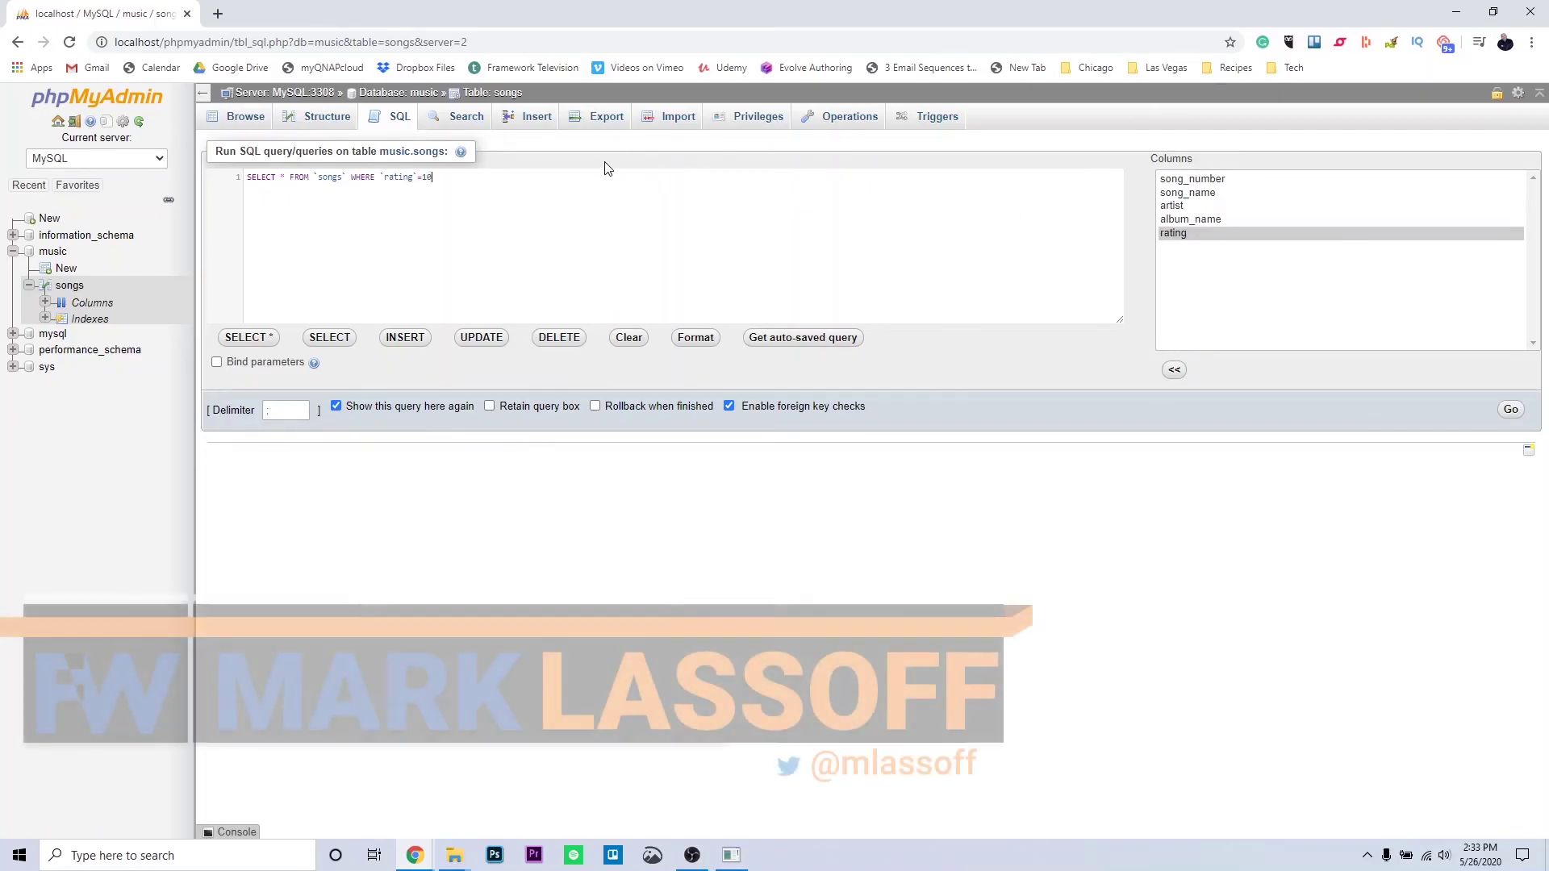
left_click(1509, 411)
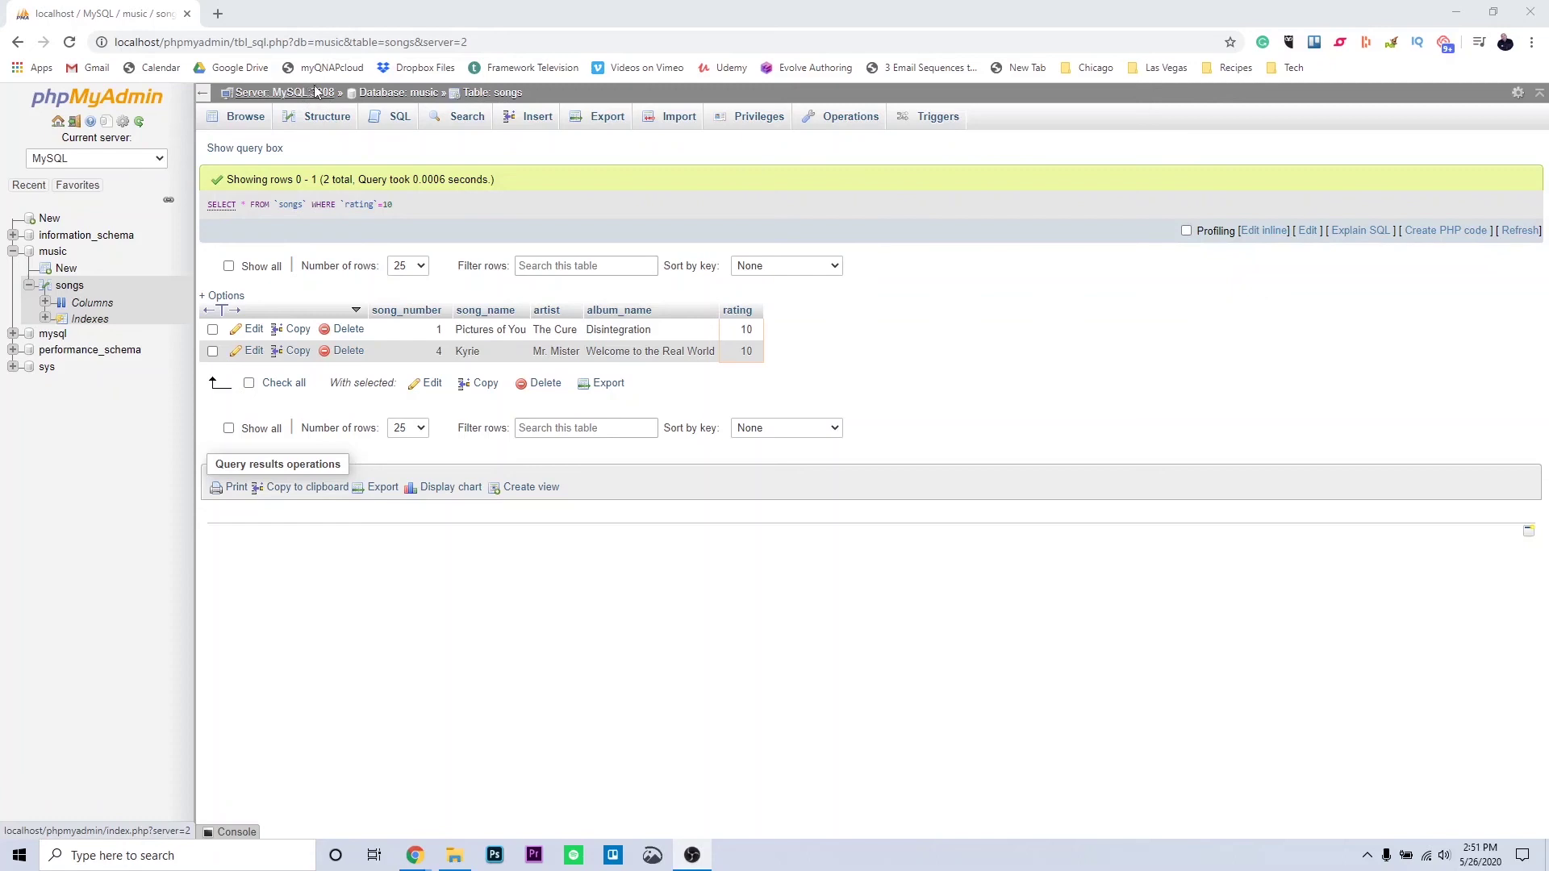
Launch WampServer's MySQL console, log in as root with the password left blank, and move the console window toward the middle of the screen.
left_click(1365, 856)
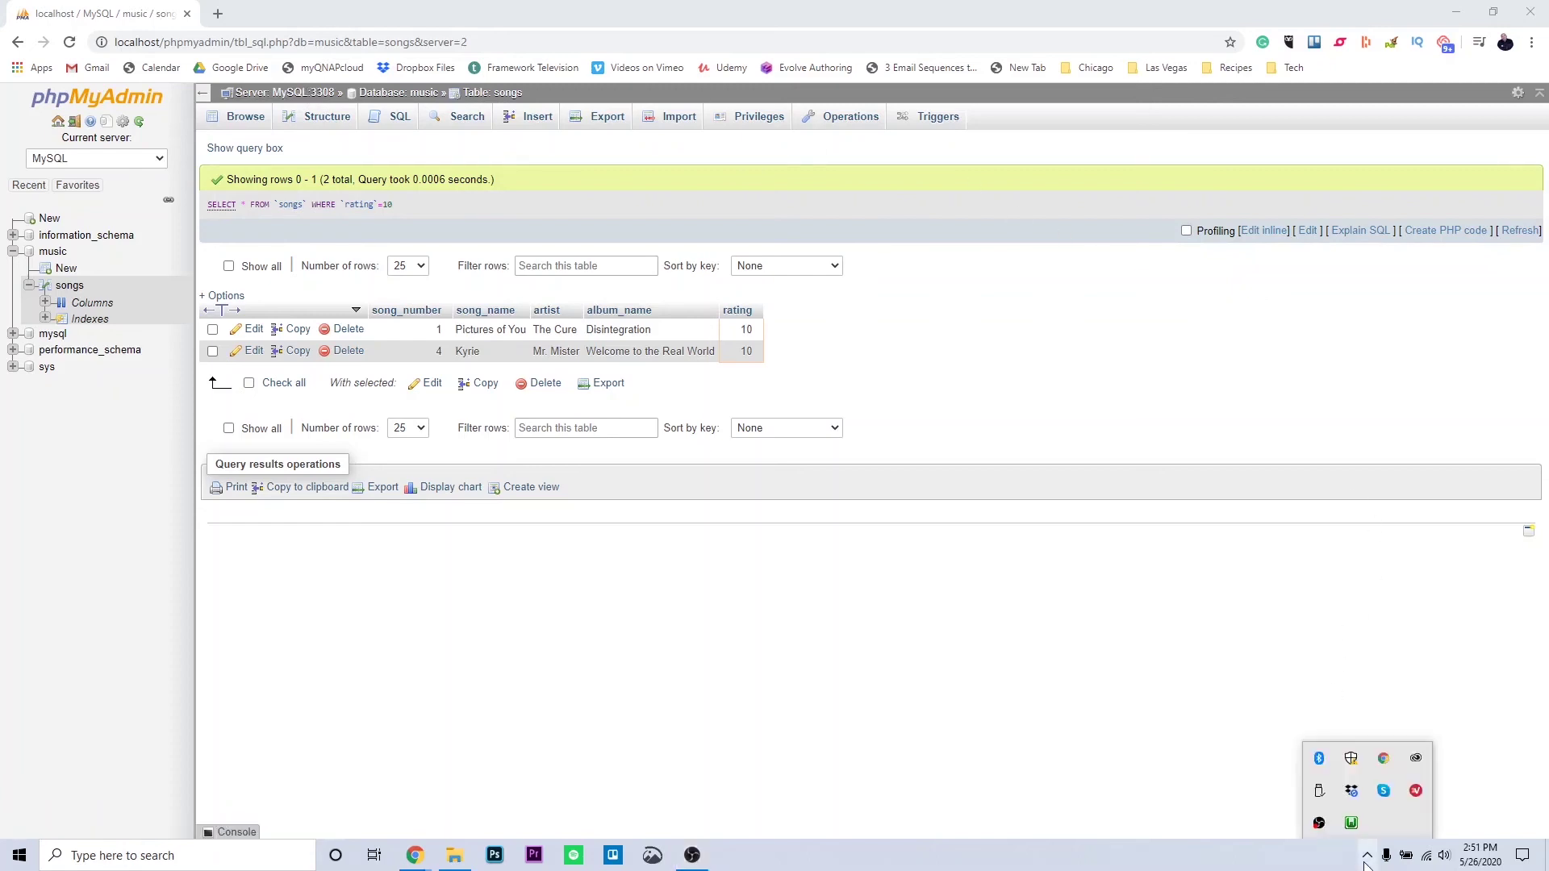
left_click(1352, 824)
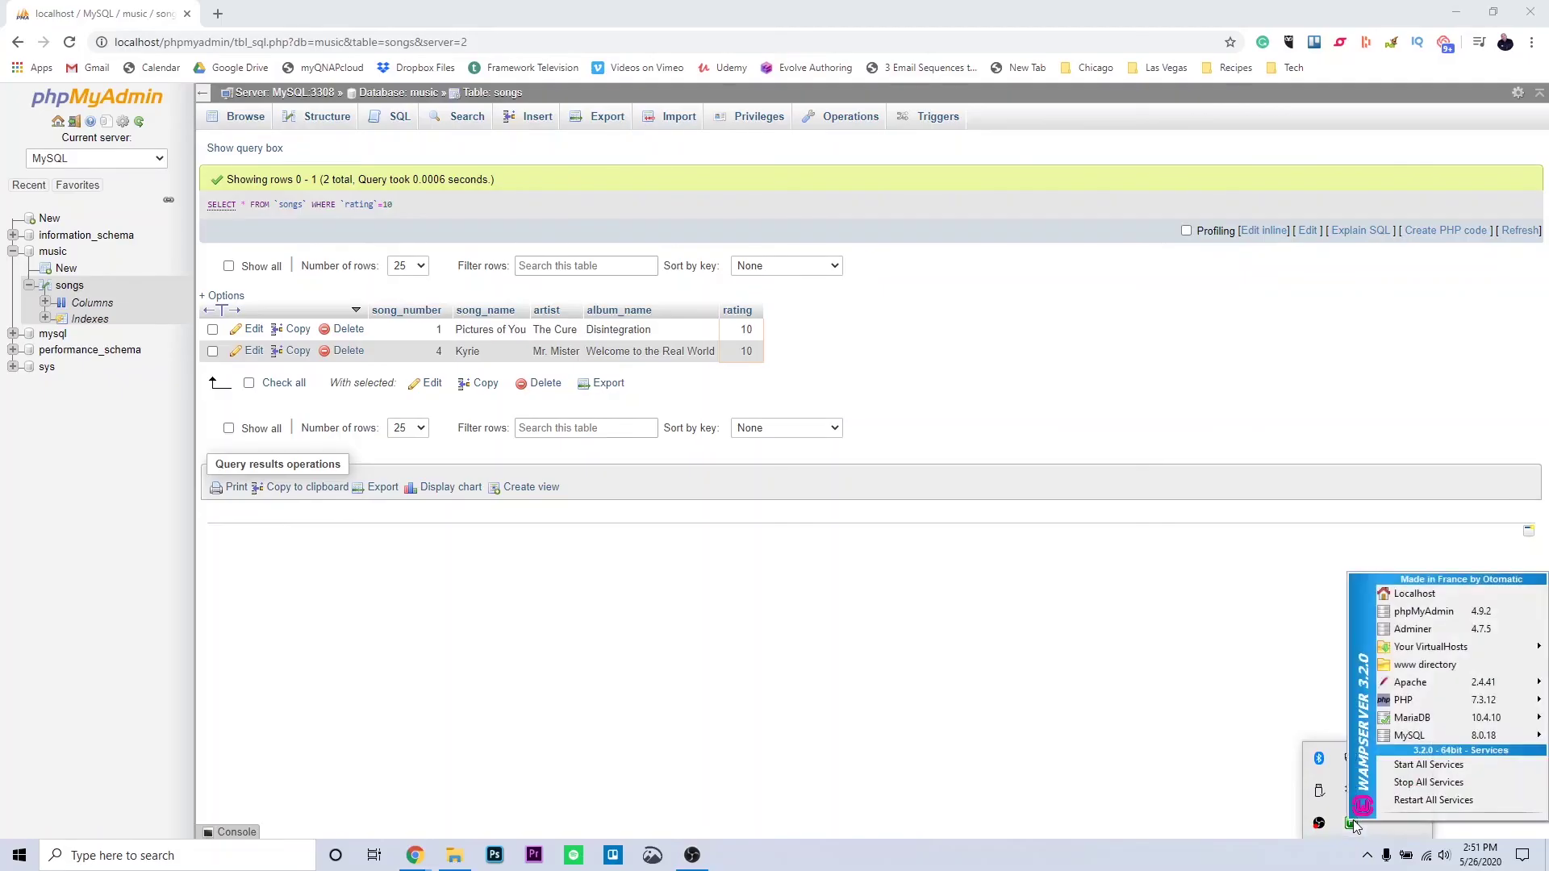
mouse_move(1377, 742)
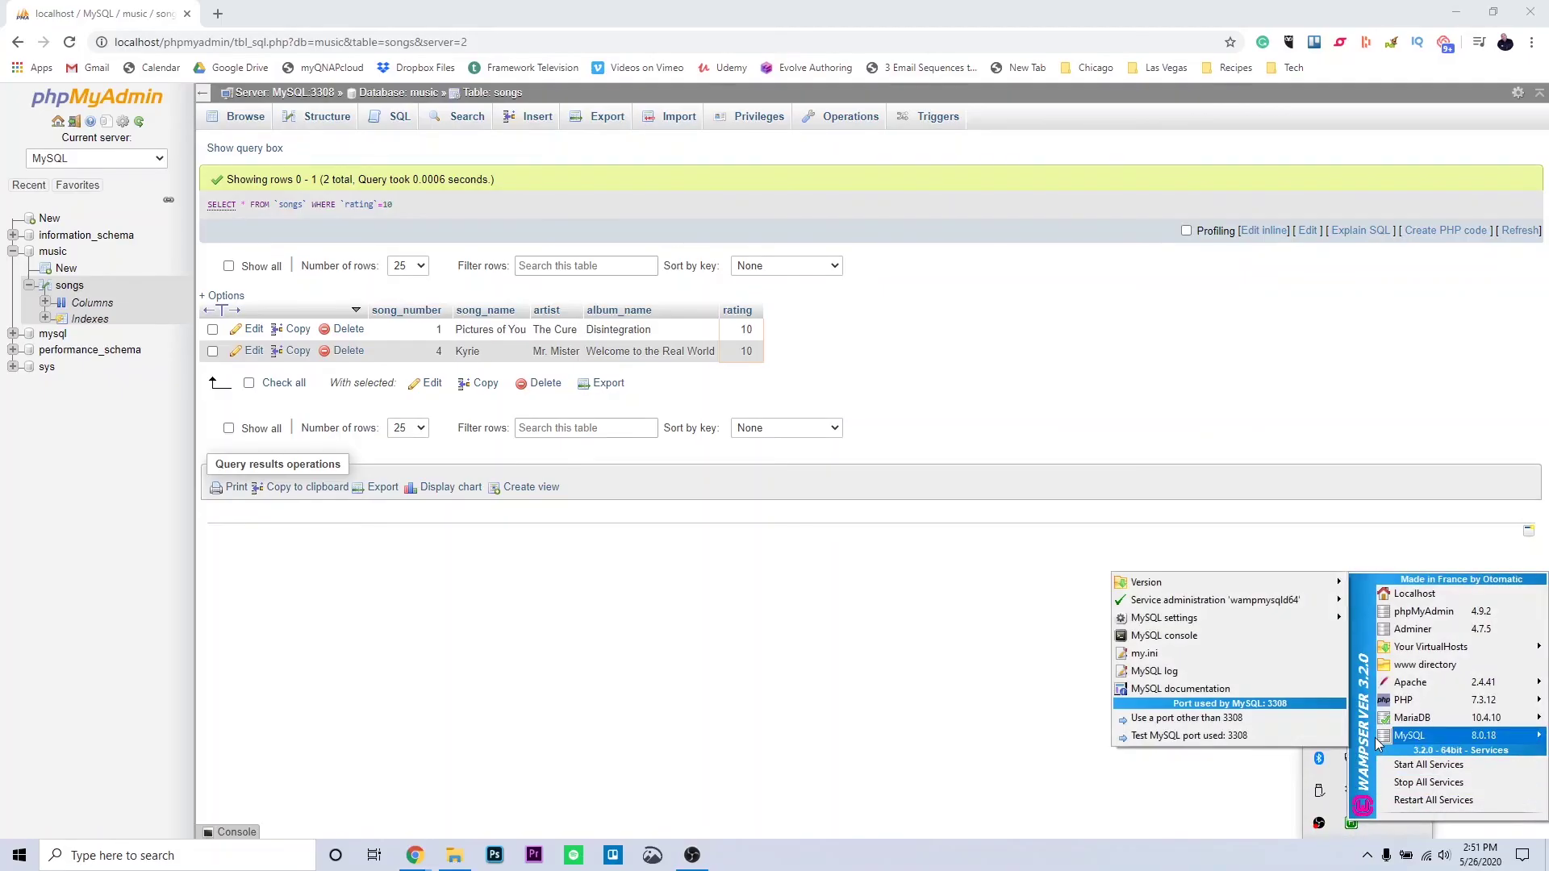
left_click(1194, 637)
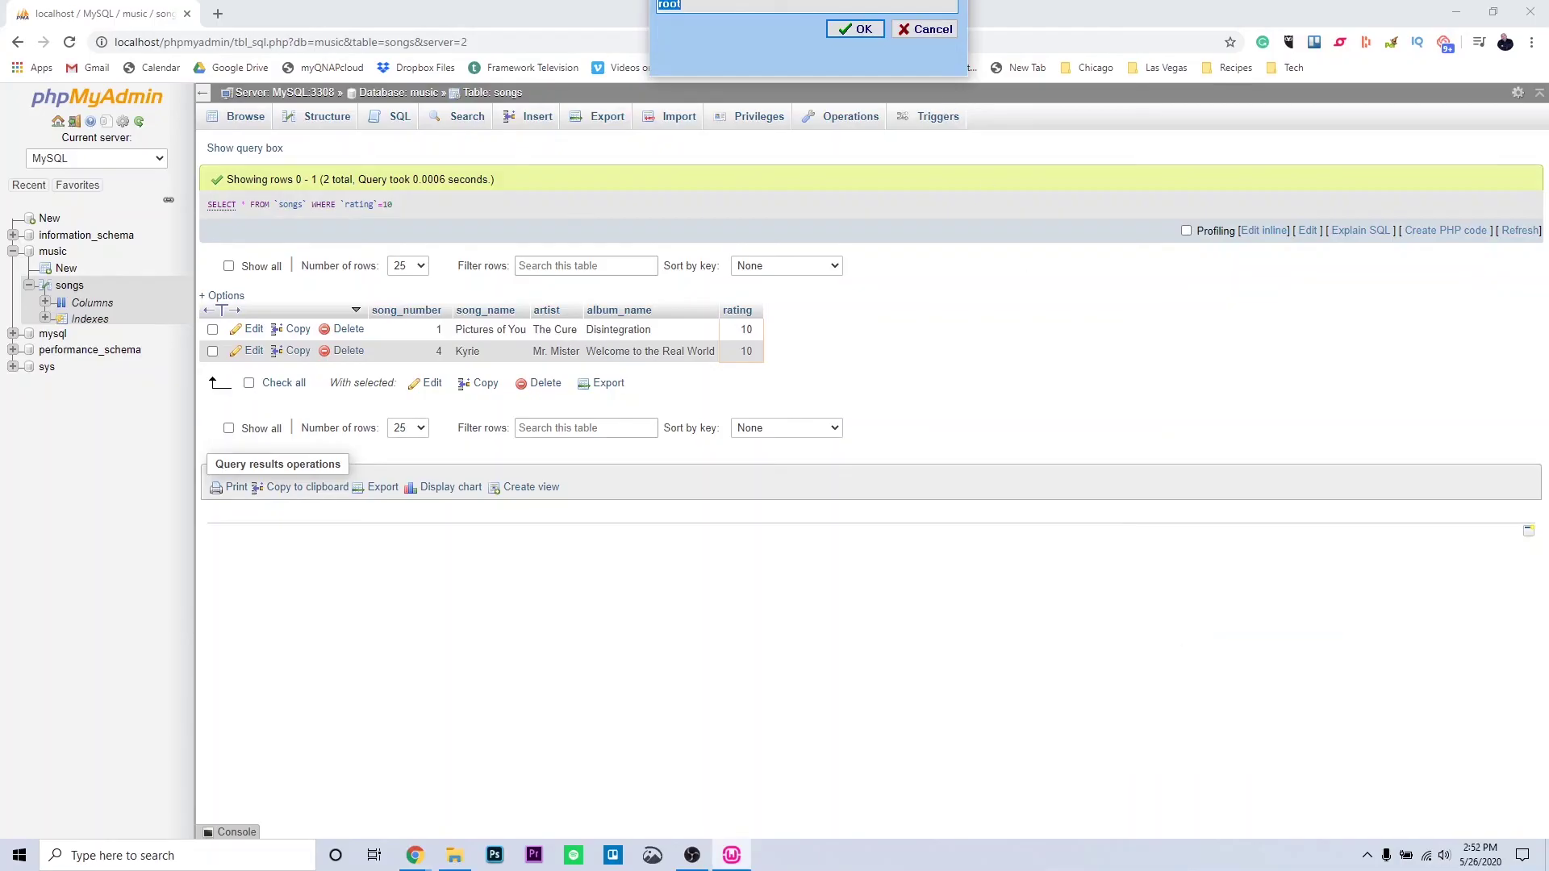
left_click_drag(810, 2, 811, 129)
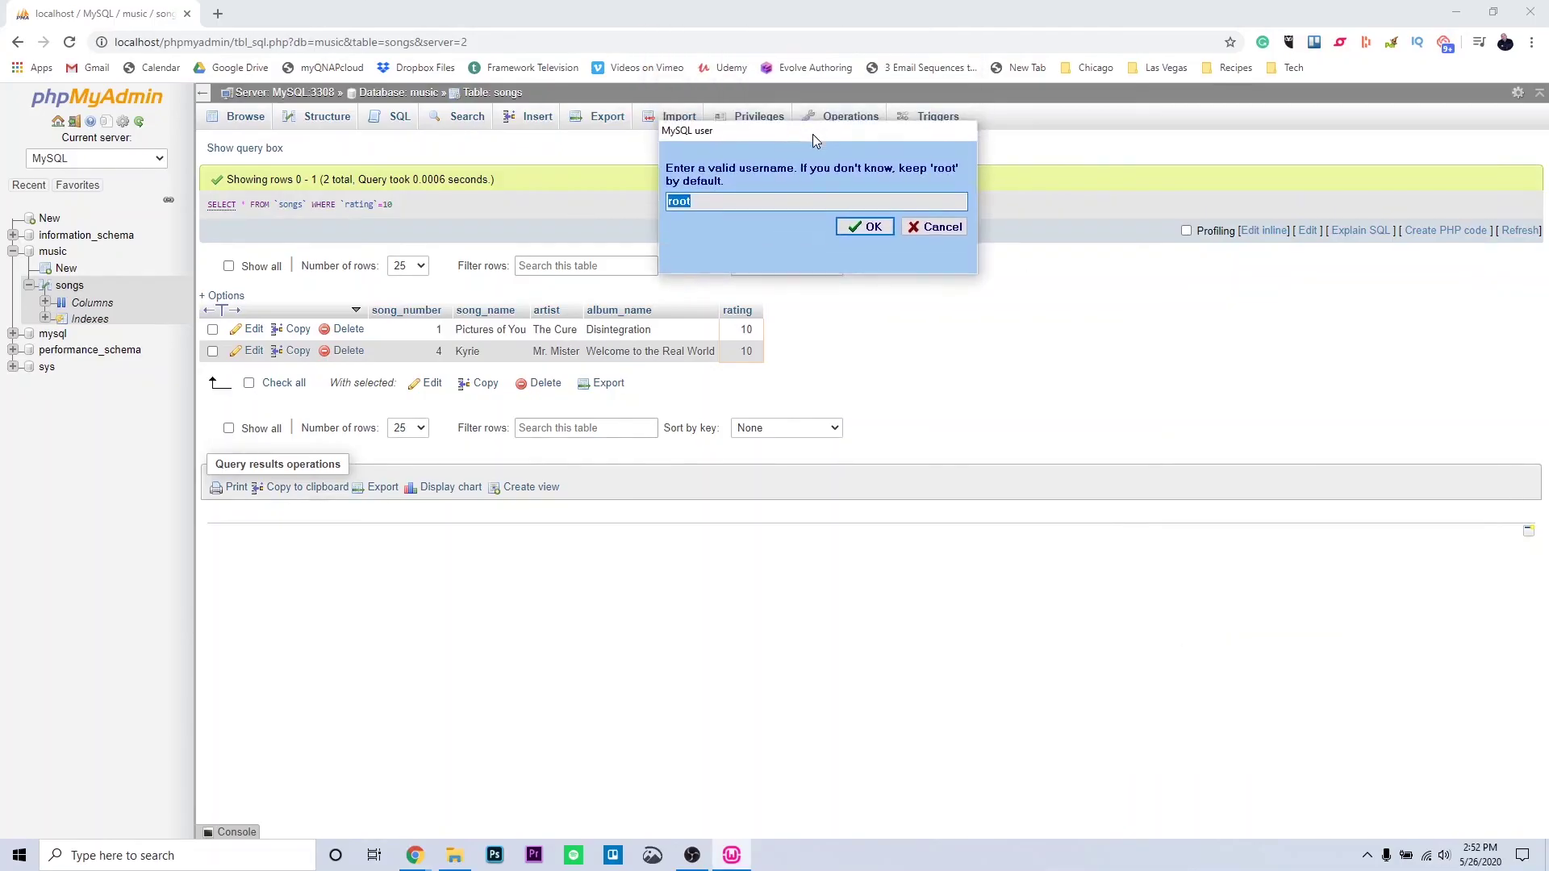
left_click(872, 228)
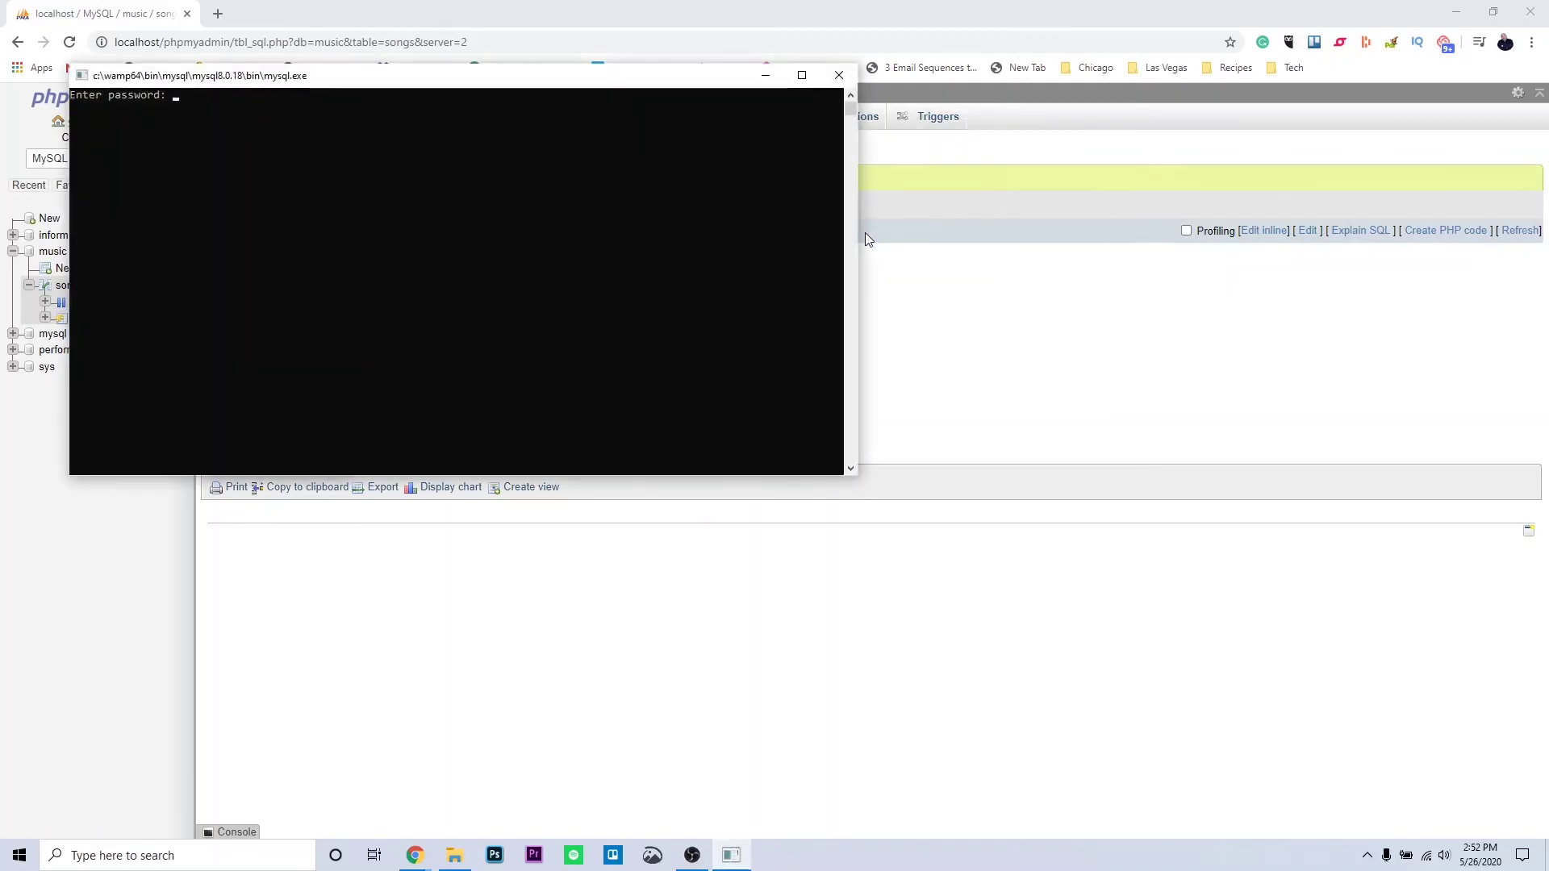
key("Return")
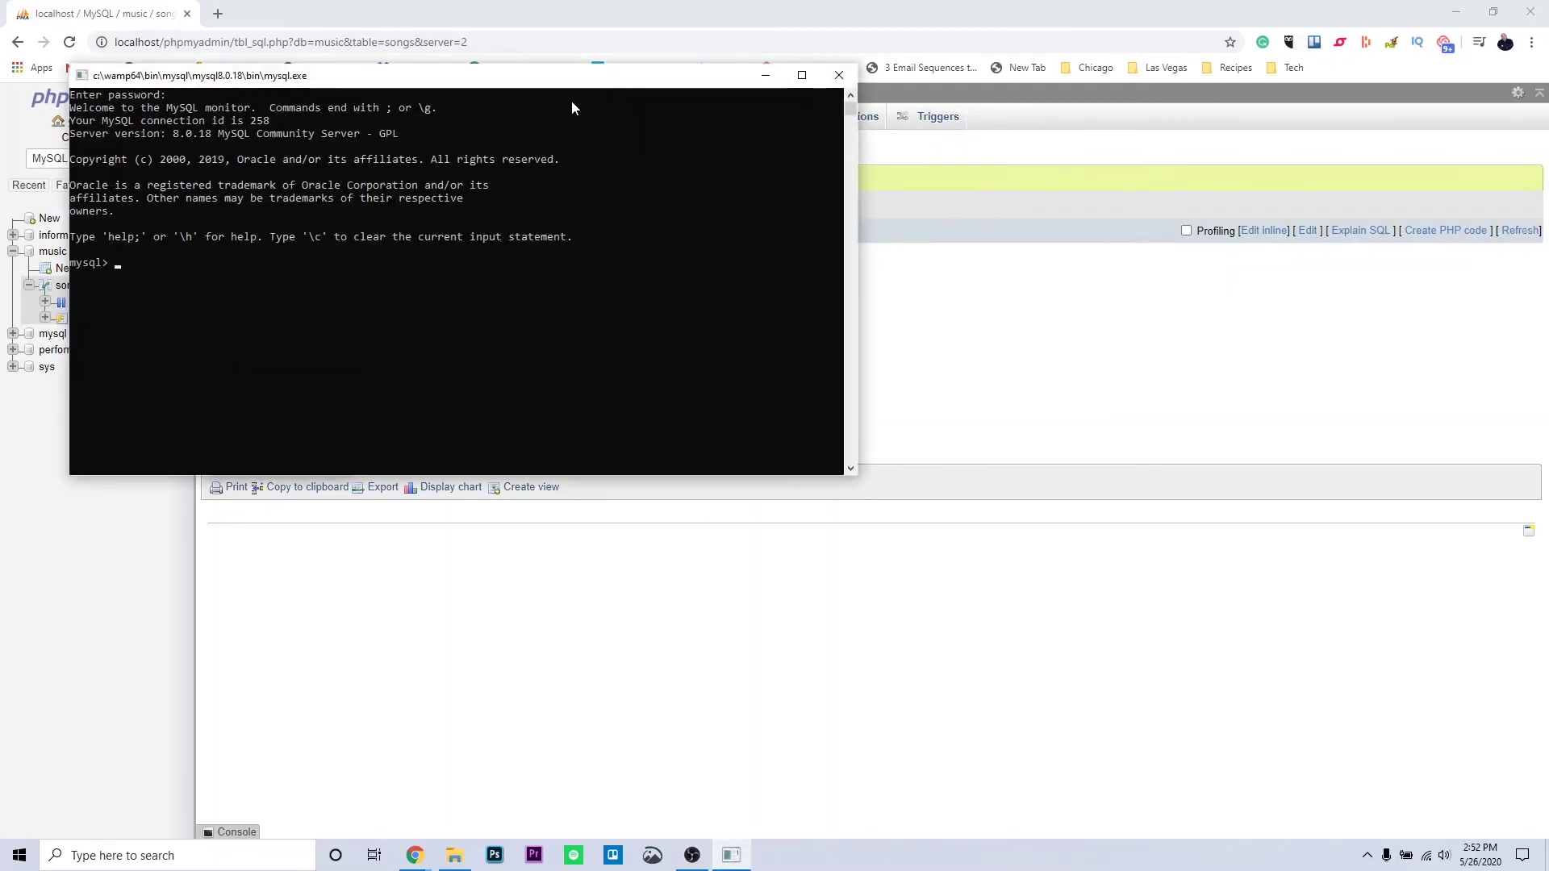
left_click_drag(575, 89, 927, 278)
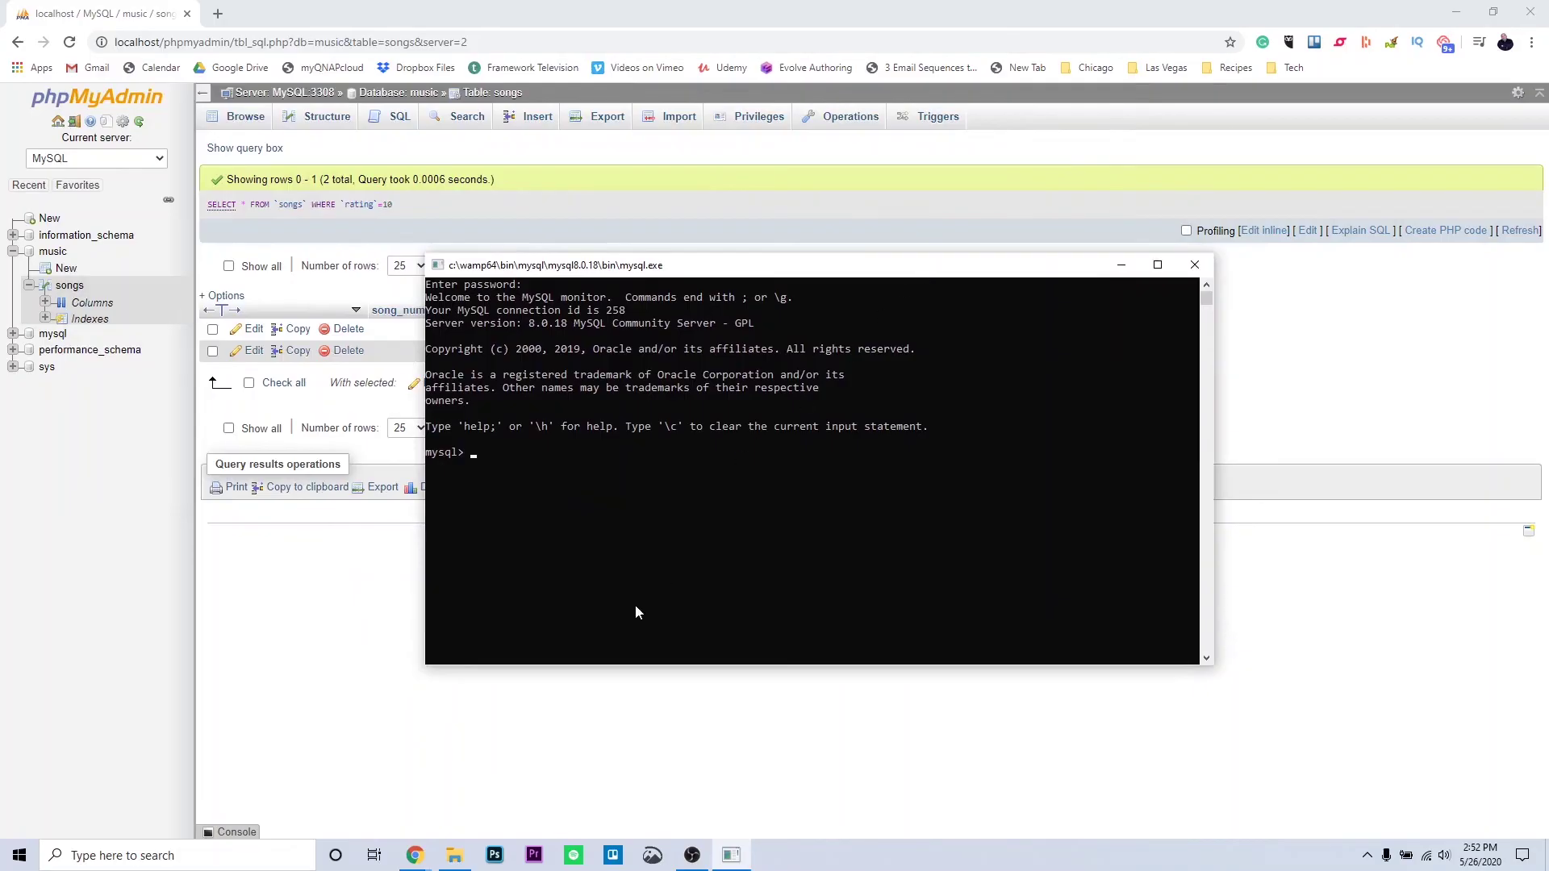
List the server's databases with show databases; and switch to the music database with use music;.
type("show databases")
key("Return")
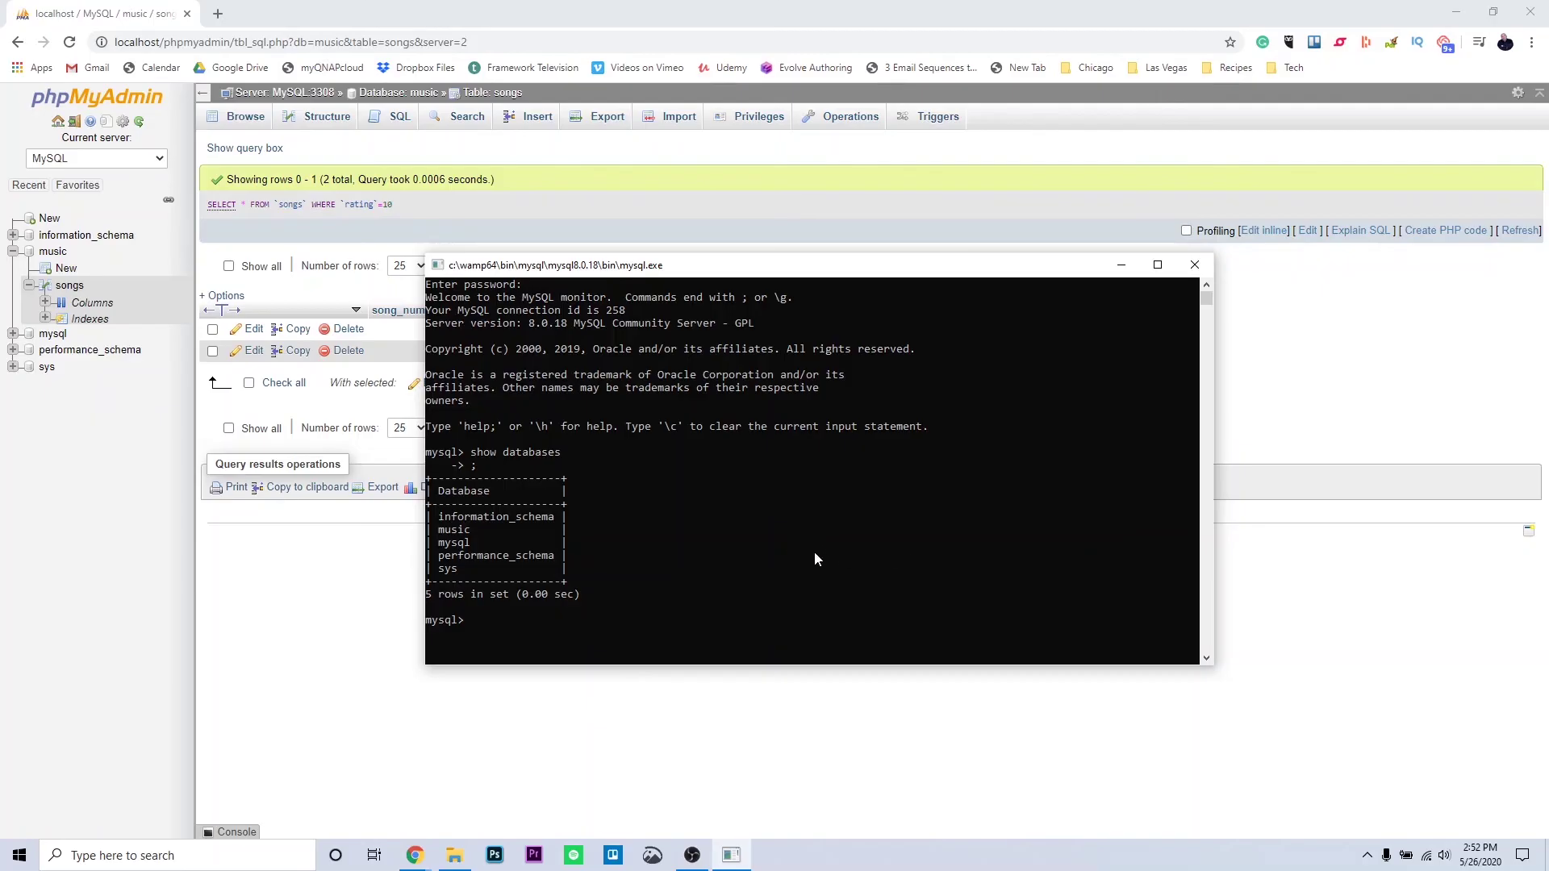
type("use music;")
key("Return")
List the music database's tables with show tables; and display all rows with SELECT * FROM songs;.
type("show tables;")
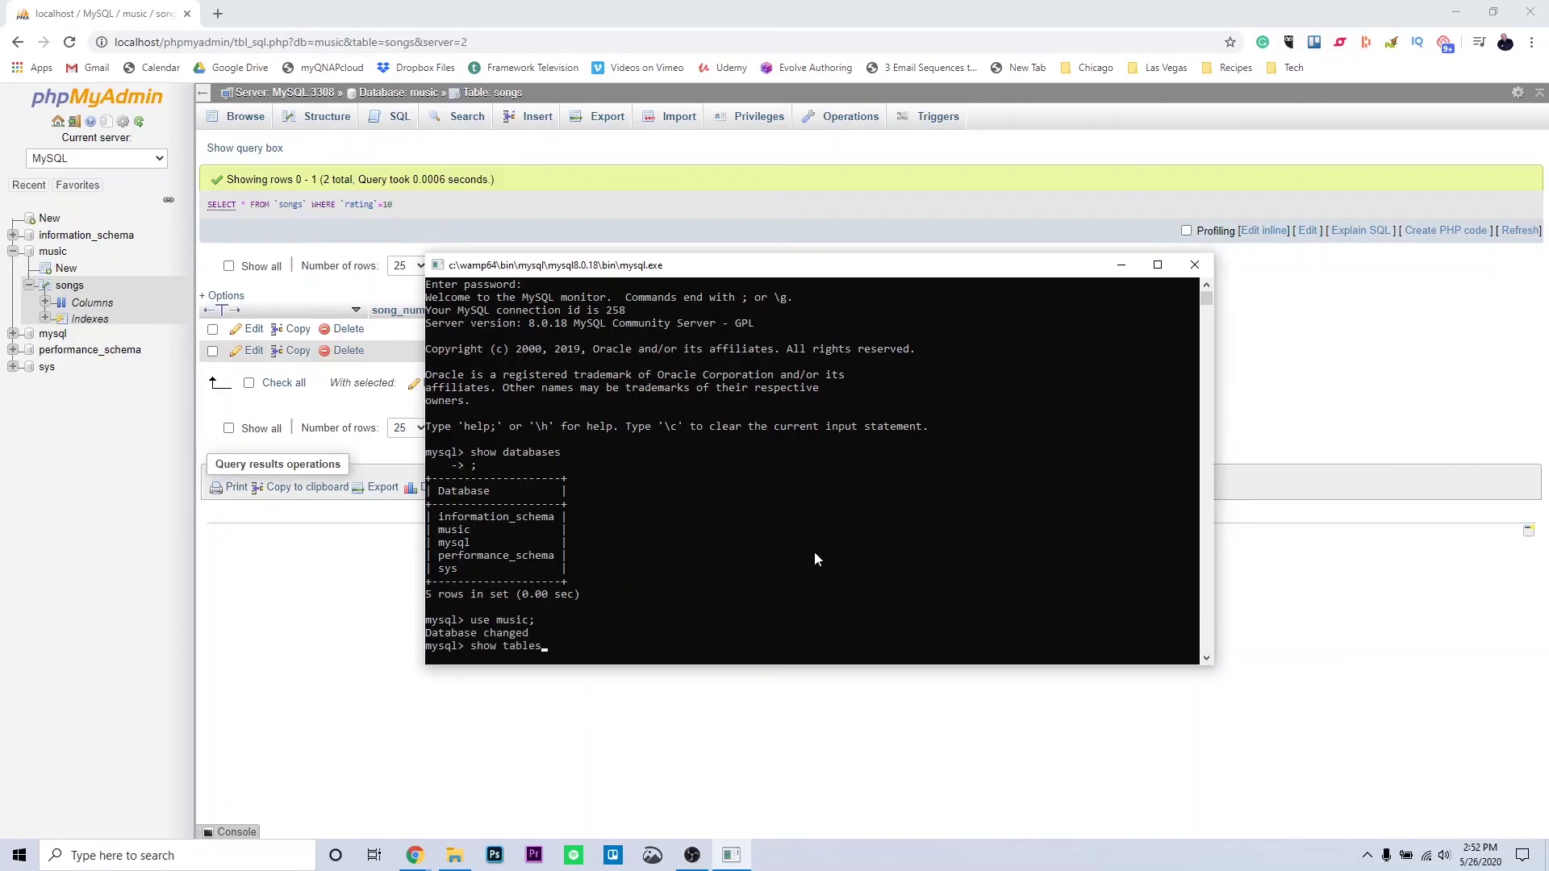
key("Return")
type("S")
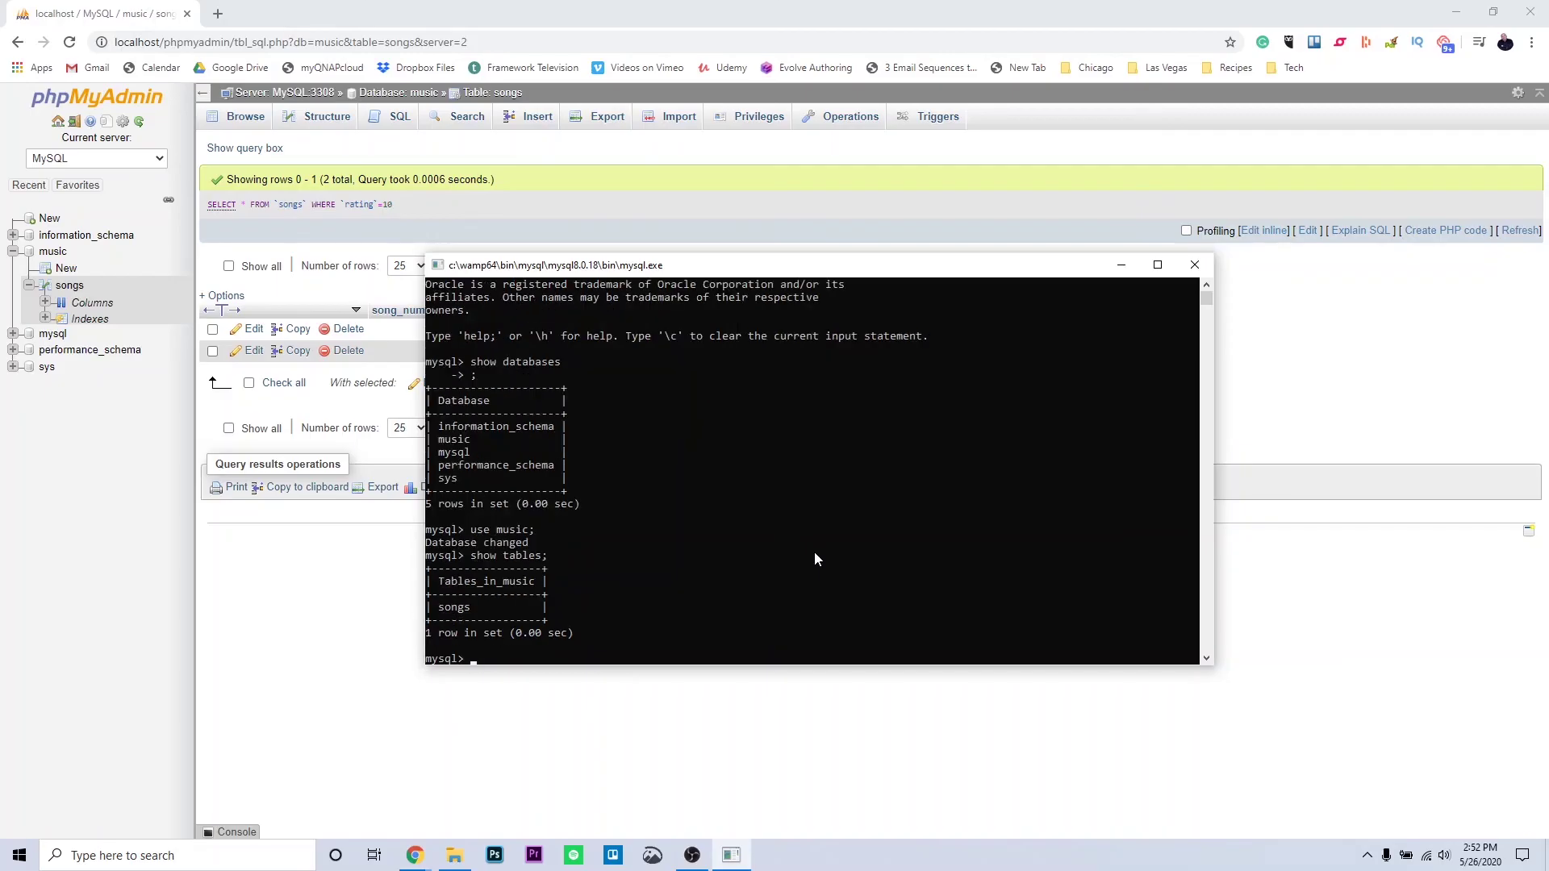
type("SELECT * FROM songs;")
key("Return")
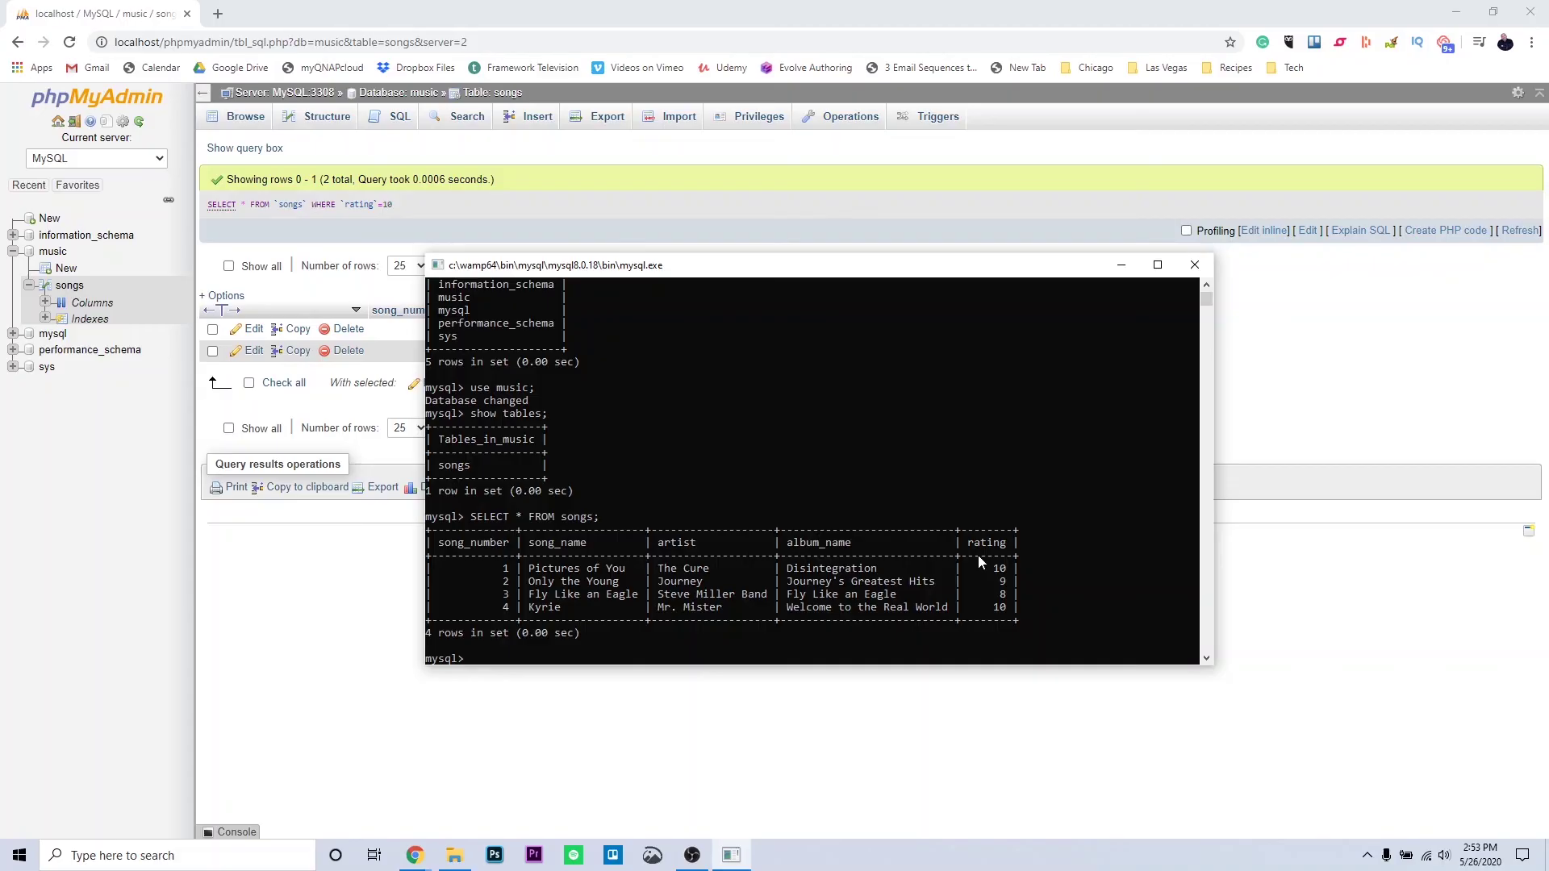
Enter the INSERT INTO `songs` statement for Pictures of You and Only the Young, adding an `artist` column after `song_name`.
type("INSERT INTO `songs` (`song_number`, `song_name`, `album_name`, `rating`) VALUES (NULL, 'Pictures of You', 'Disintegration', '10'), (NULL, 'Only the Young', 'Journey\\'s Greatest Hits', '9')")
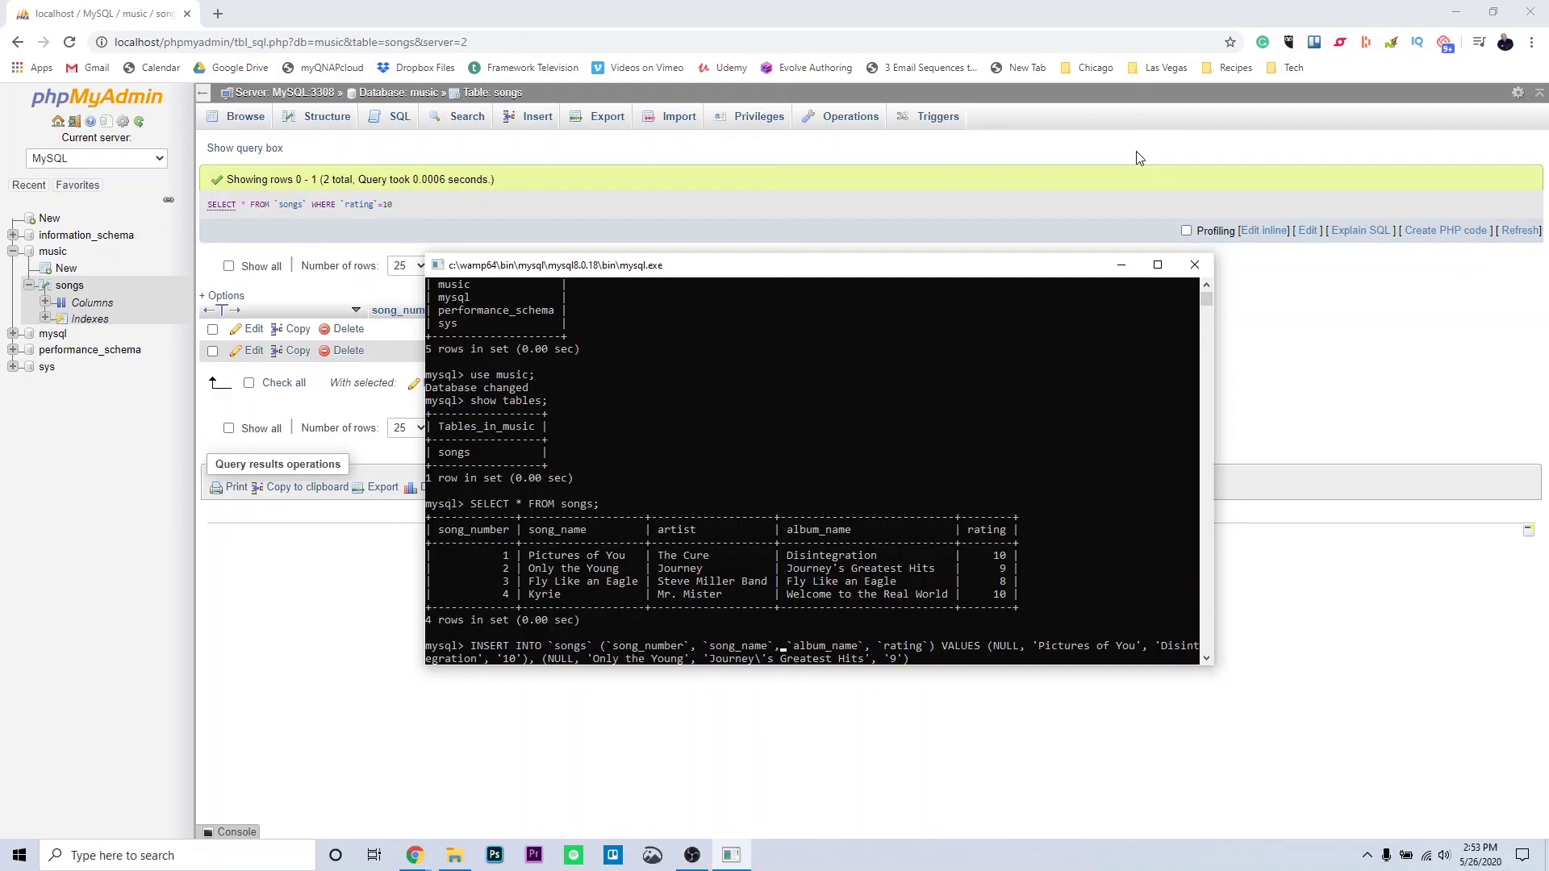
type("`artist")
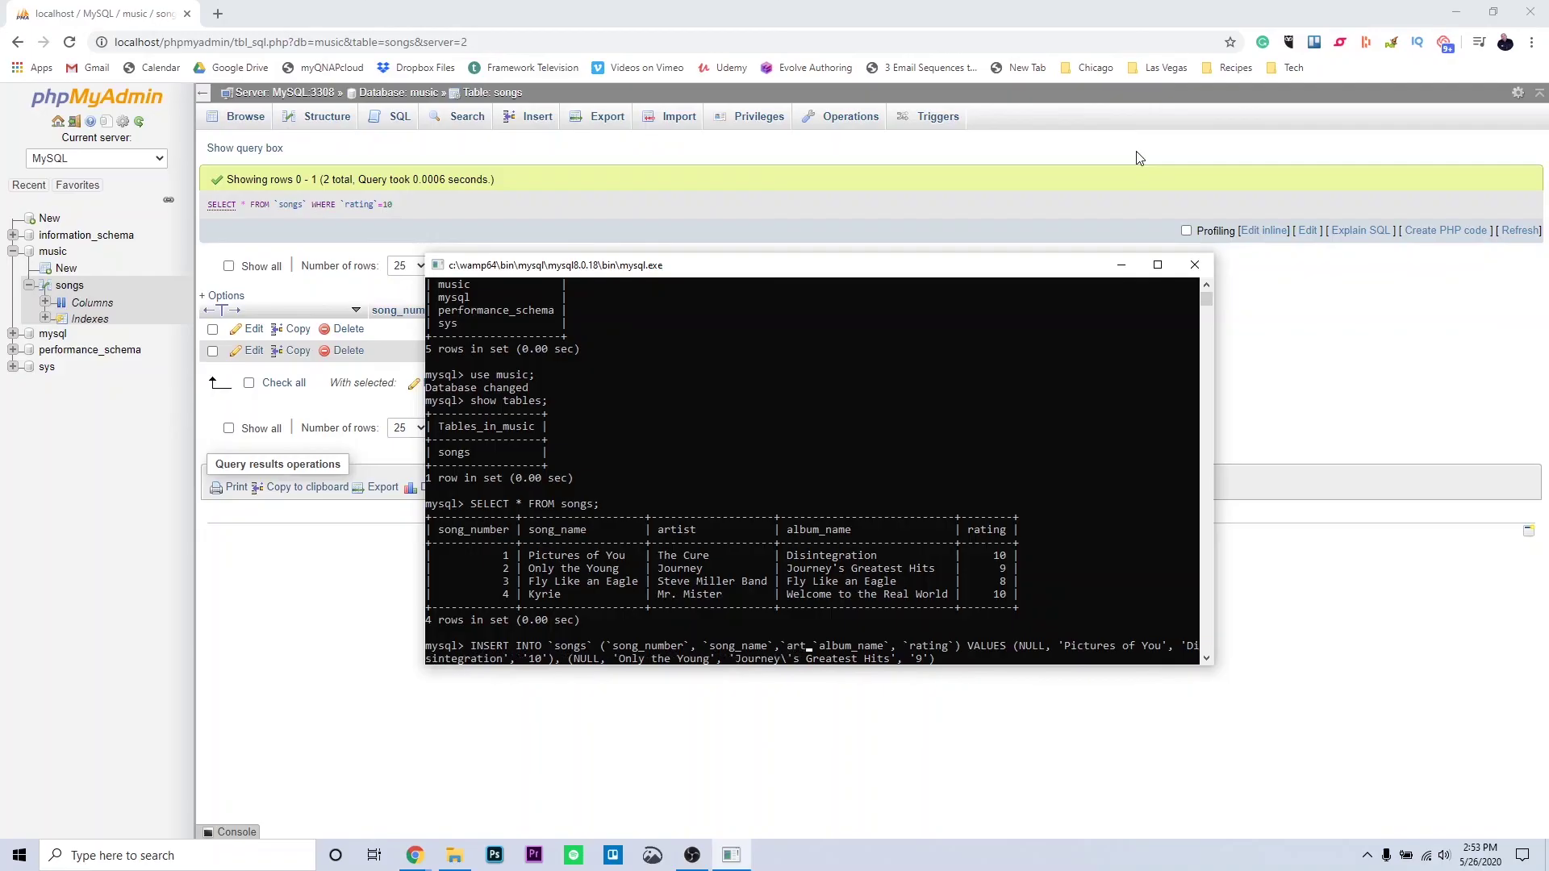
type("`,")
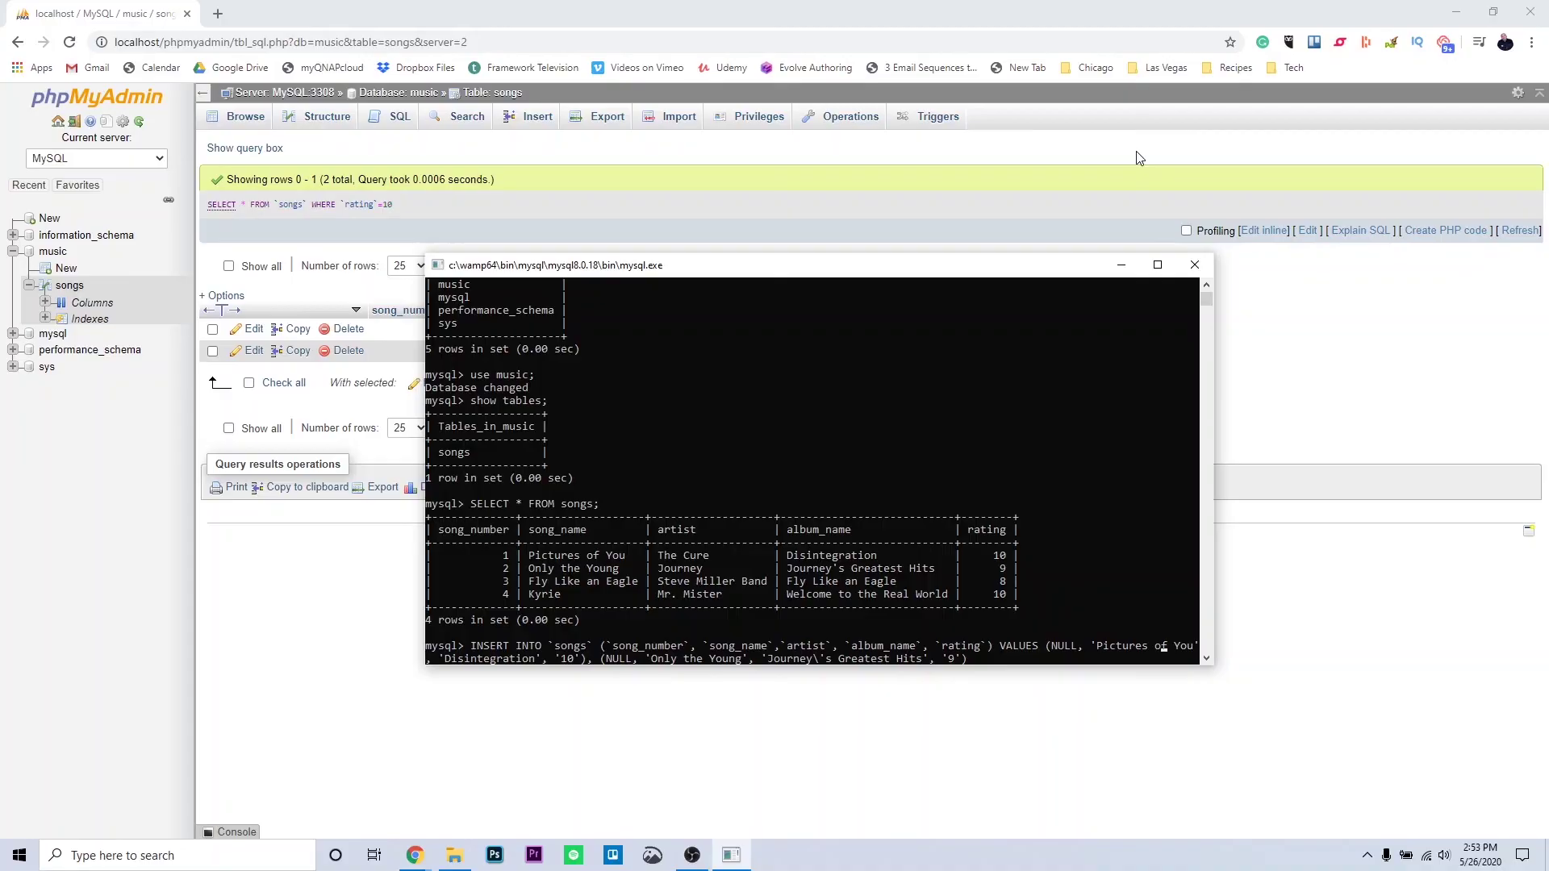
Replace the song name Pictures of You in the INSERT statement with Born in the USA.
key("BackSpace")
key("BackSpace")
key("BackSpace")
key("BackSpace")
key("BackSpace")
key("BackSpace")
key("BackSpace")
key("BackSpace")
key("BackSpace")
key("BackSpace")
key("BackSpace")
key("BackSpace")
key("BackSpace")
key("BackSpace")
key("BackSpace")
type("Born in the USA")
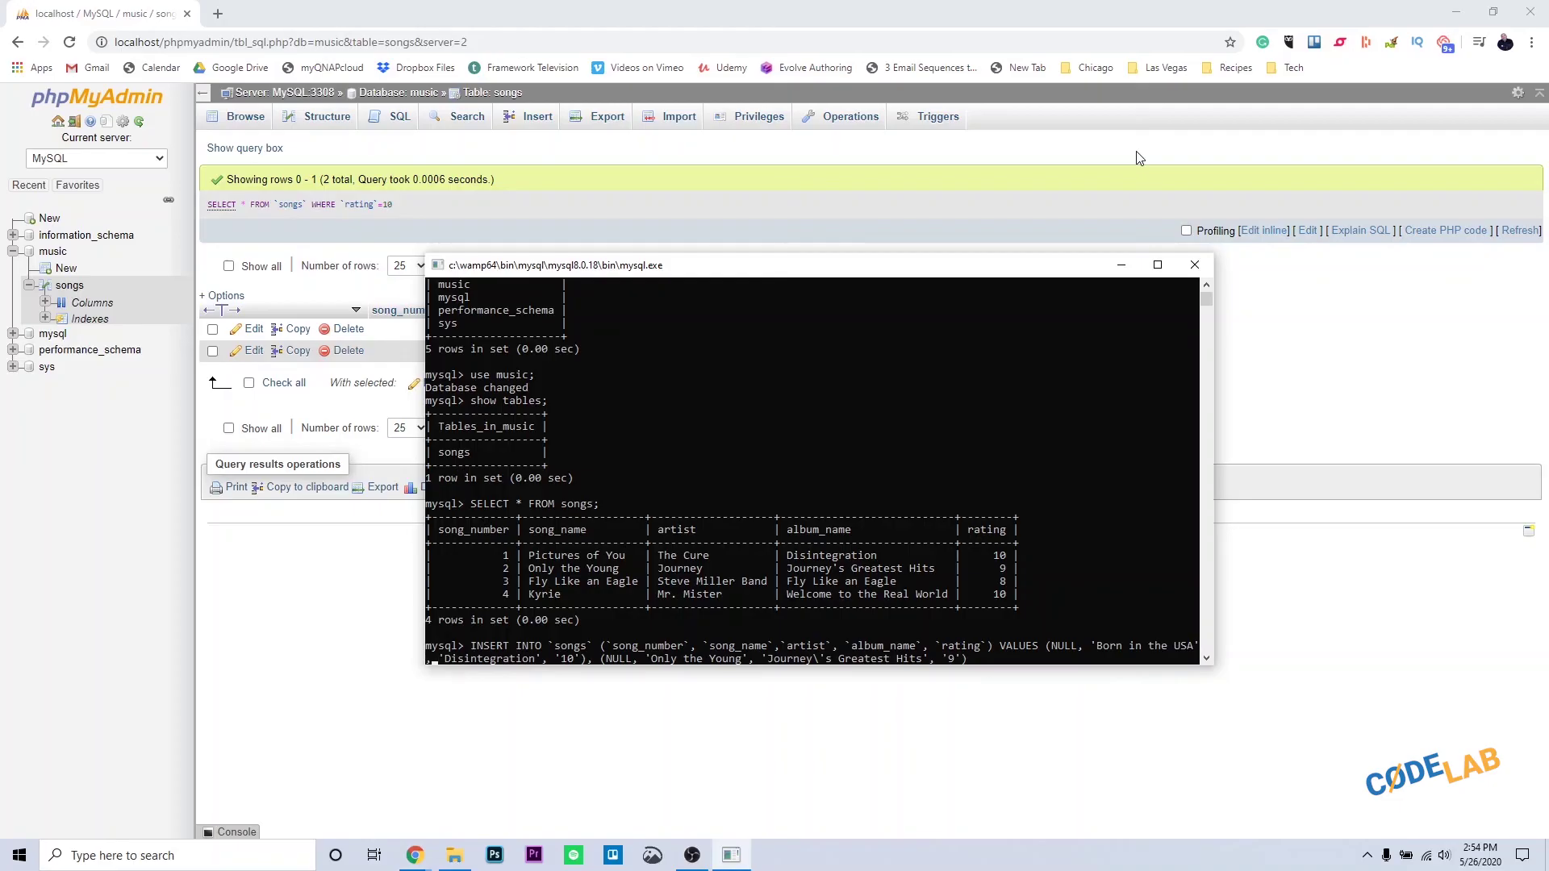
Add the artist value 'Bruce Springsteen' after the song name in the INSERT statement's first row.
type("',")
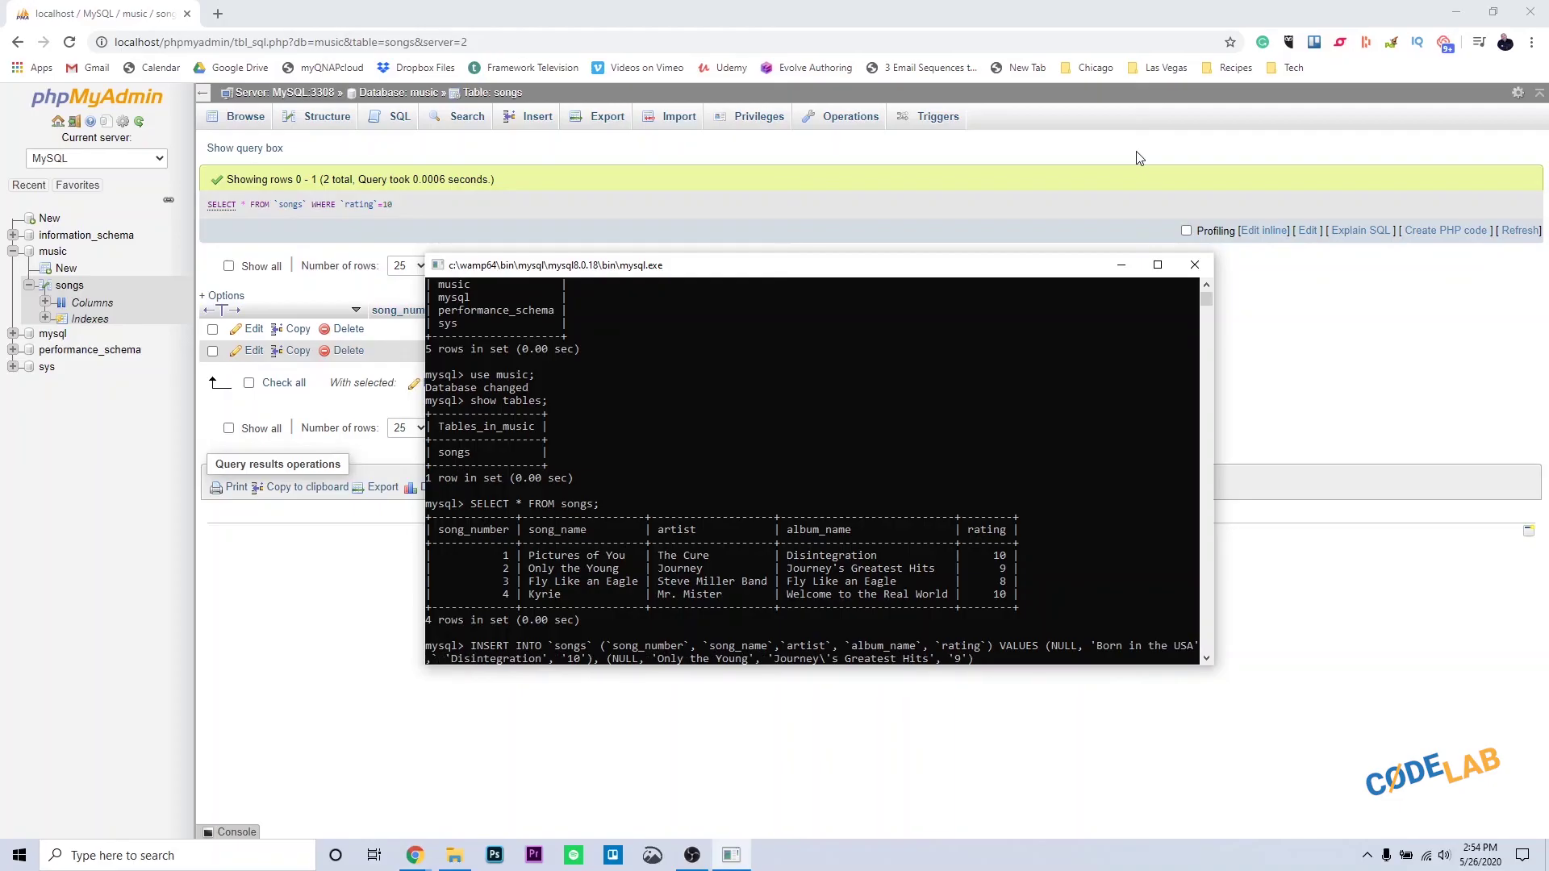
type("'',")
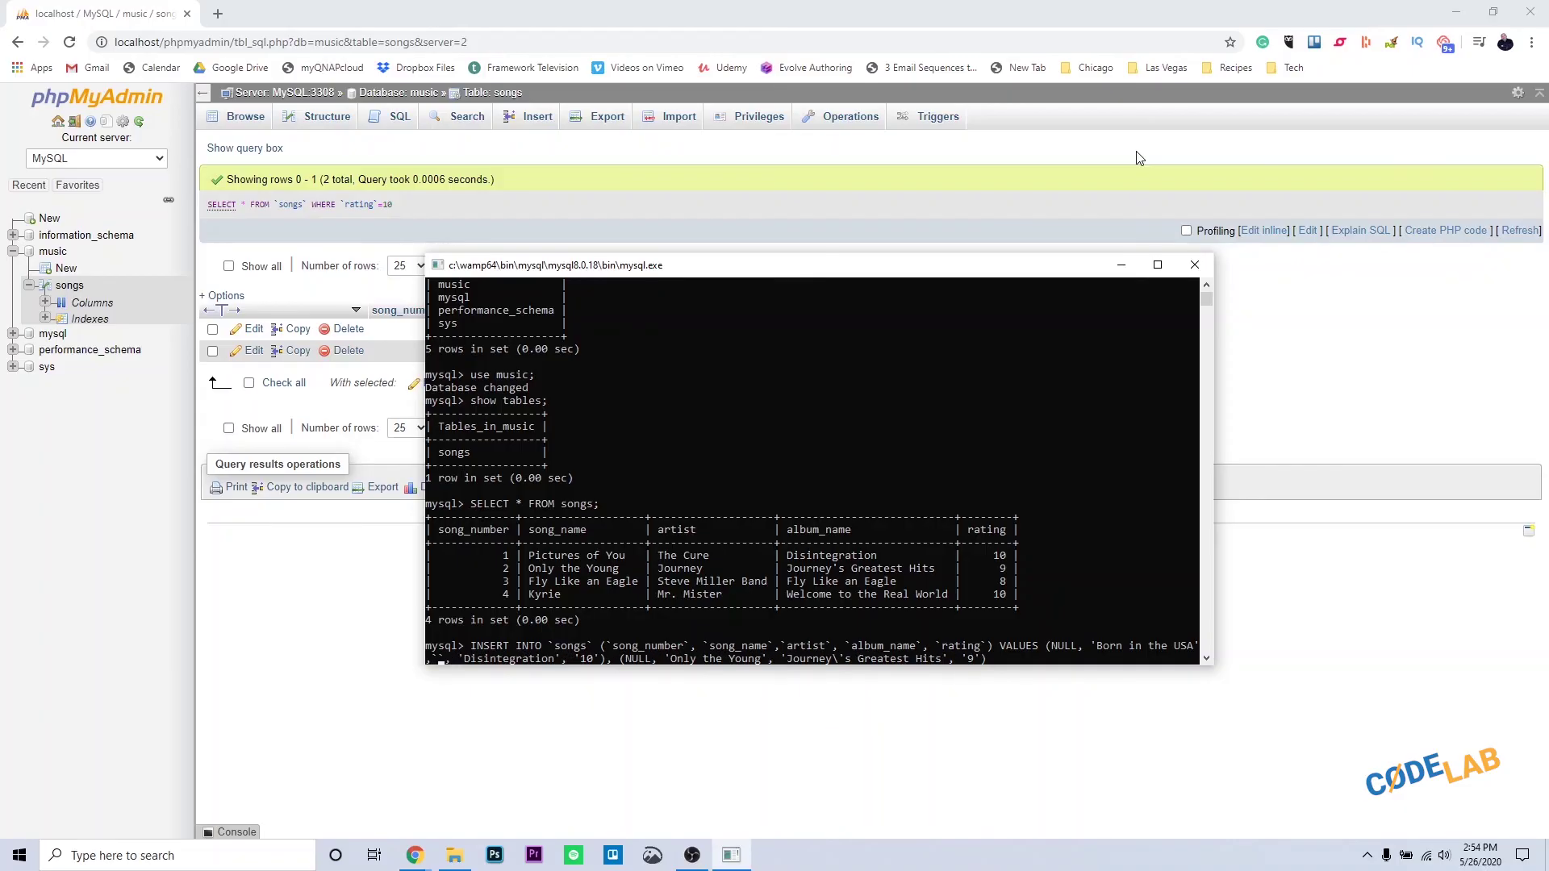
type("Bruce Springs")
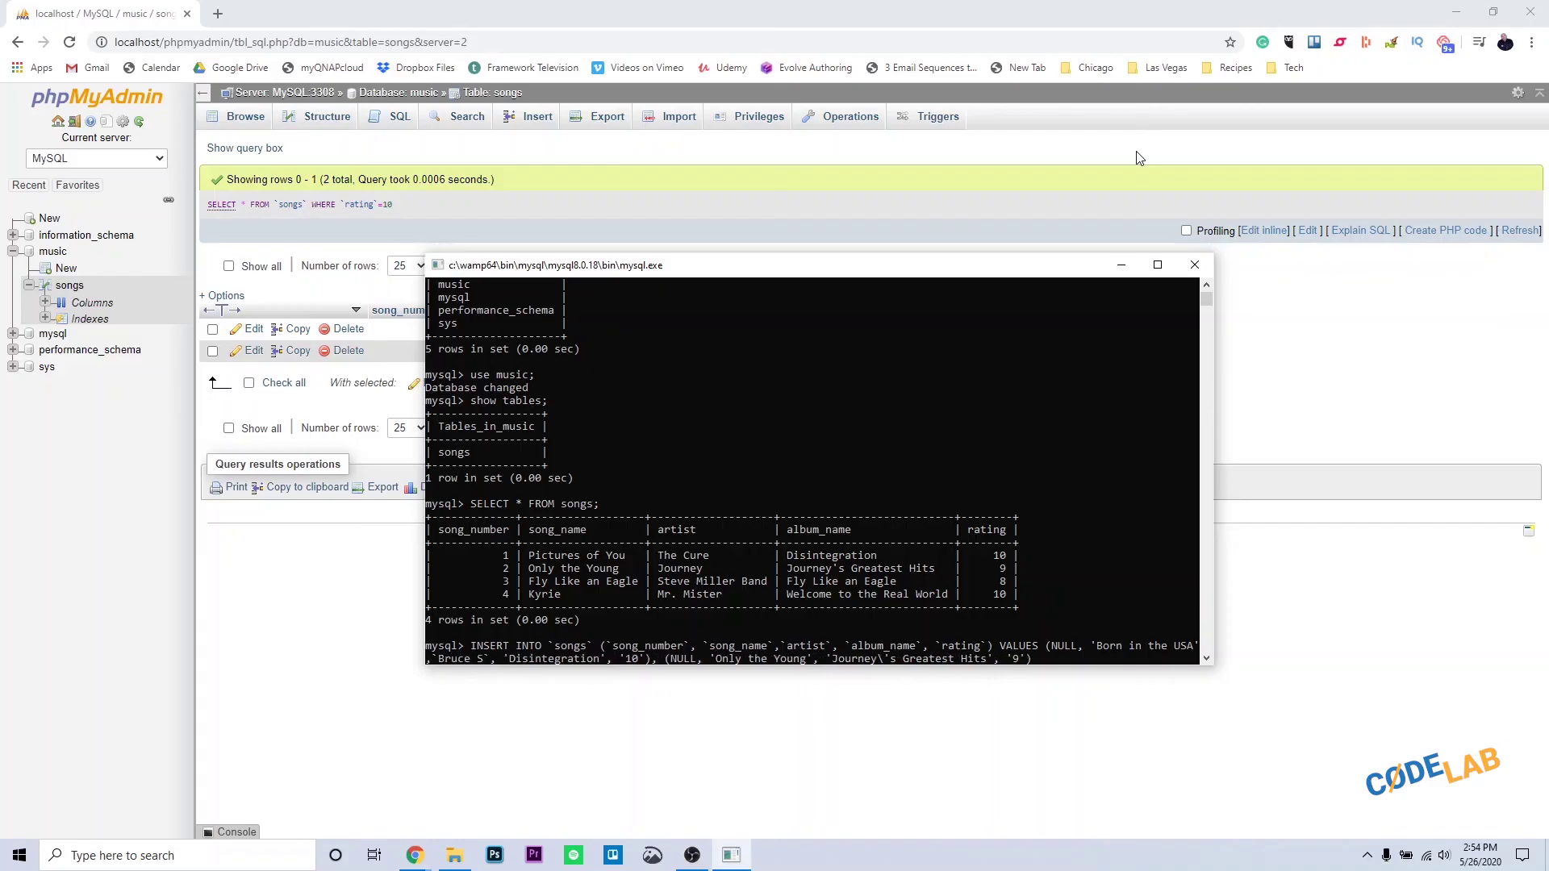
type("teen")
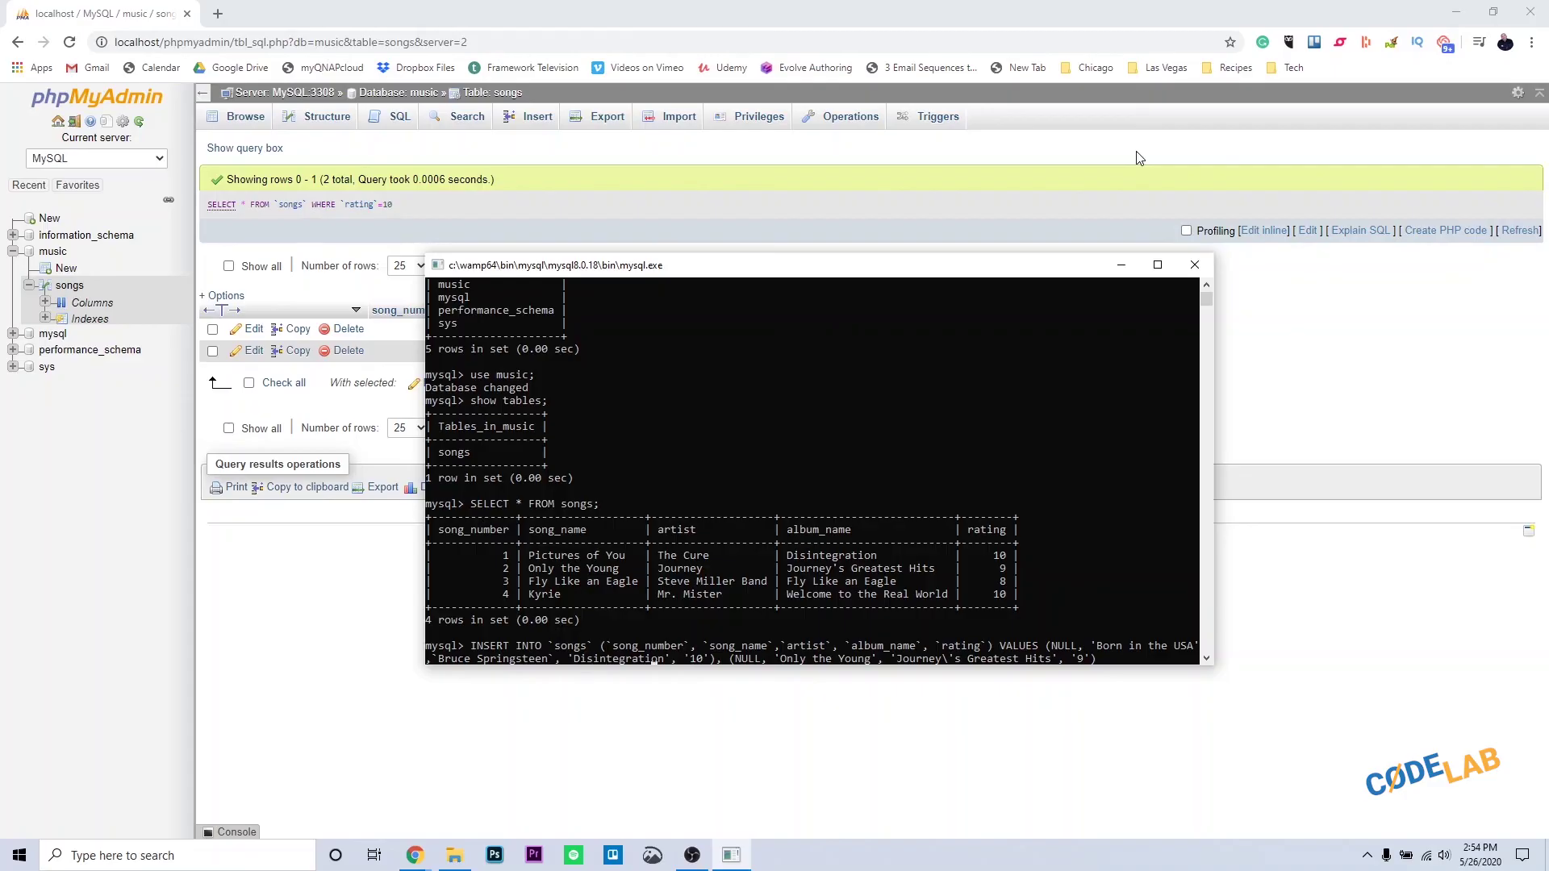
Replace the album name Disintegration in the INSERT statement's first row with Born in the USA.
key("BackSpace")
key("BackSpace")
key("BackSpace")
key("BackSpace")
key("BackSpace")
key("BackSpace")
key("BackSpace")
key("BackSpace")
key("BackSpace")
key("BackSpace")
key("BackSpace")
key("BackSpace")
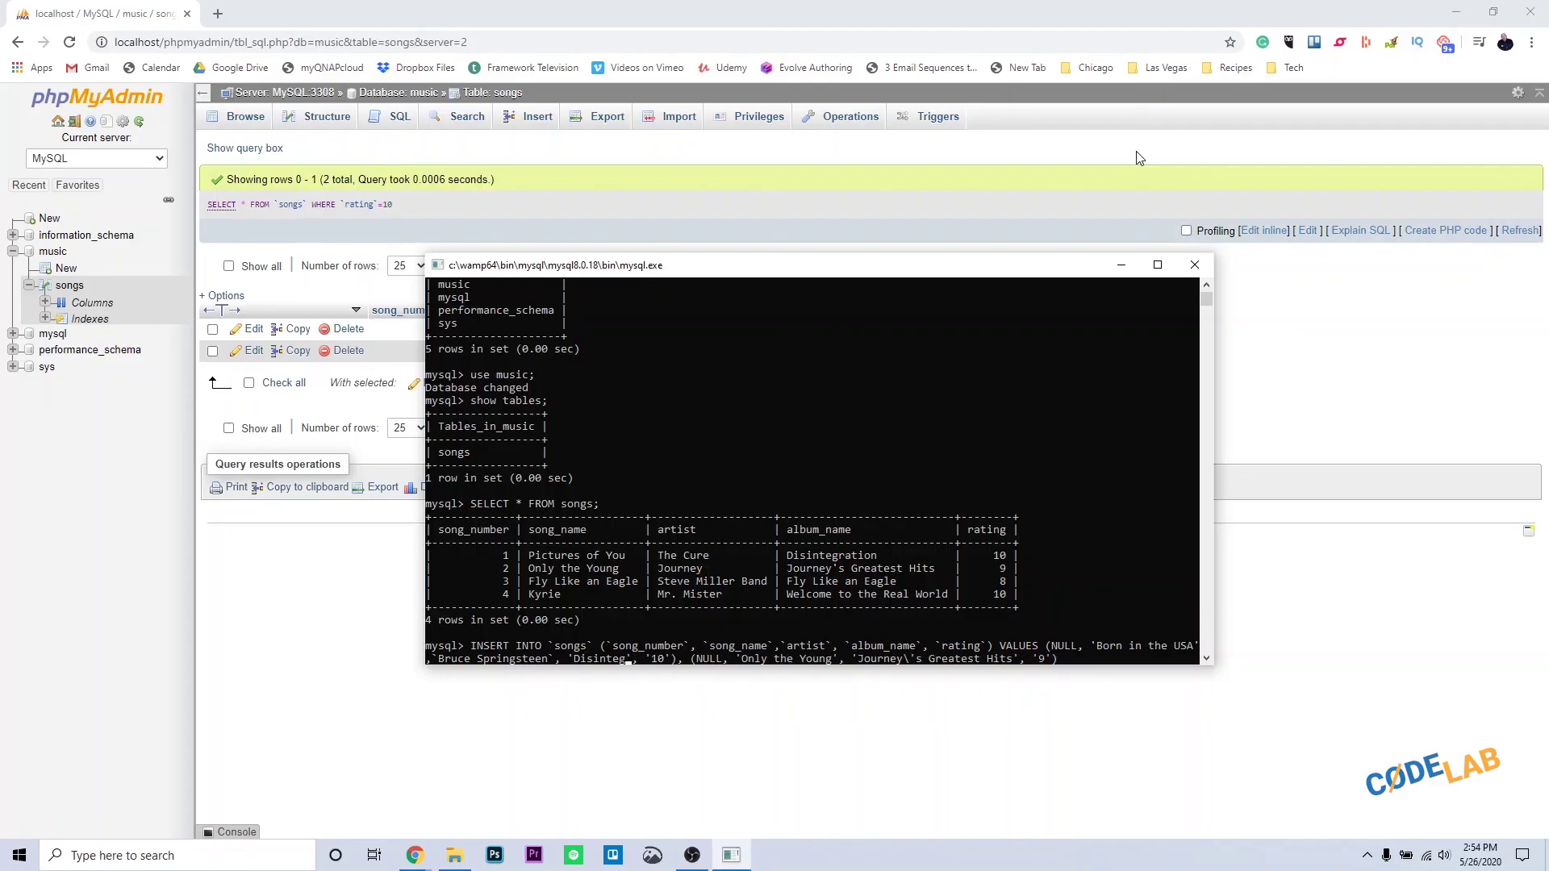
key("BackSpace")
key("BackSpace")
type("Born in the USA")
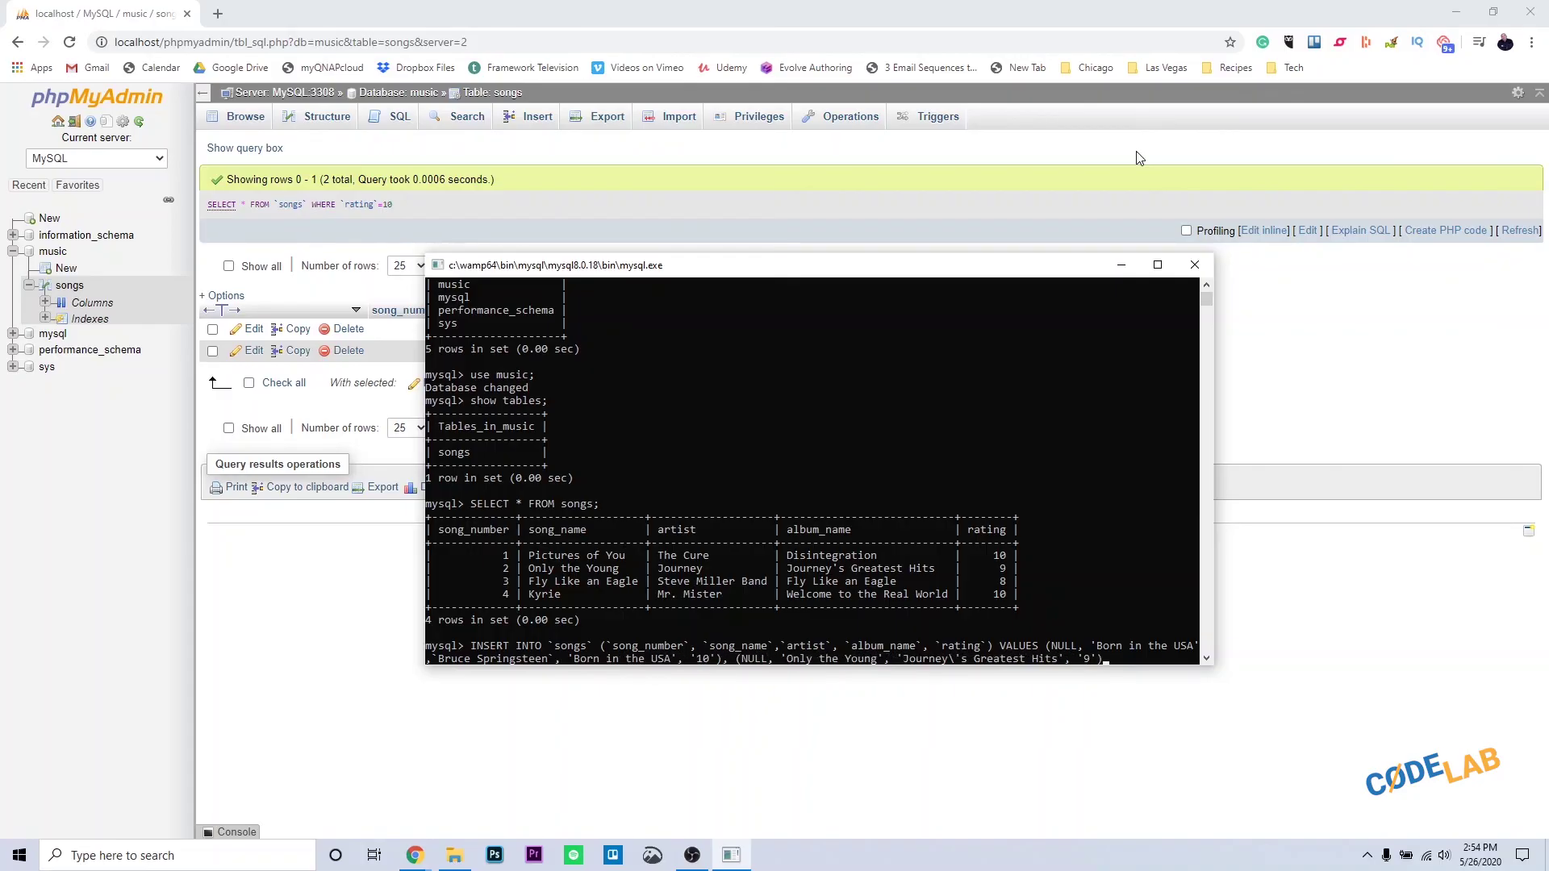
Remove the Only the Young row from the INSERT statement, end the statement with a semicolon, and run it.
key("BackSpace")
key("BackSpace")
key("BackSpace")
key("BackSpace")
key("BackSpace")
key("BackSpace")
key("BackSpace")
key("BackSpace")
key("BackSpace")
key("BackSpace")
key("BackSpace")
key("BackSpace")
key("BackSpace")
key("BackSpace")
key("BackSpace")
key("BackSpace")
key("BackSpace")
key("BackSpace")
key("BackSpace")
key("BackSpace")
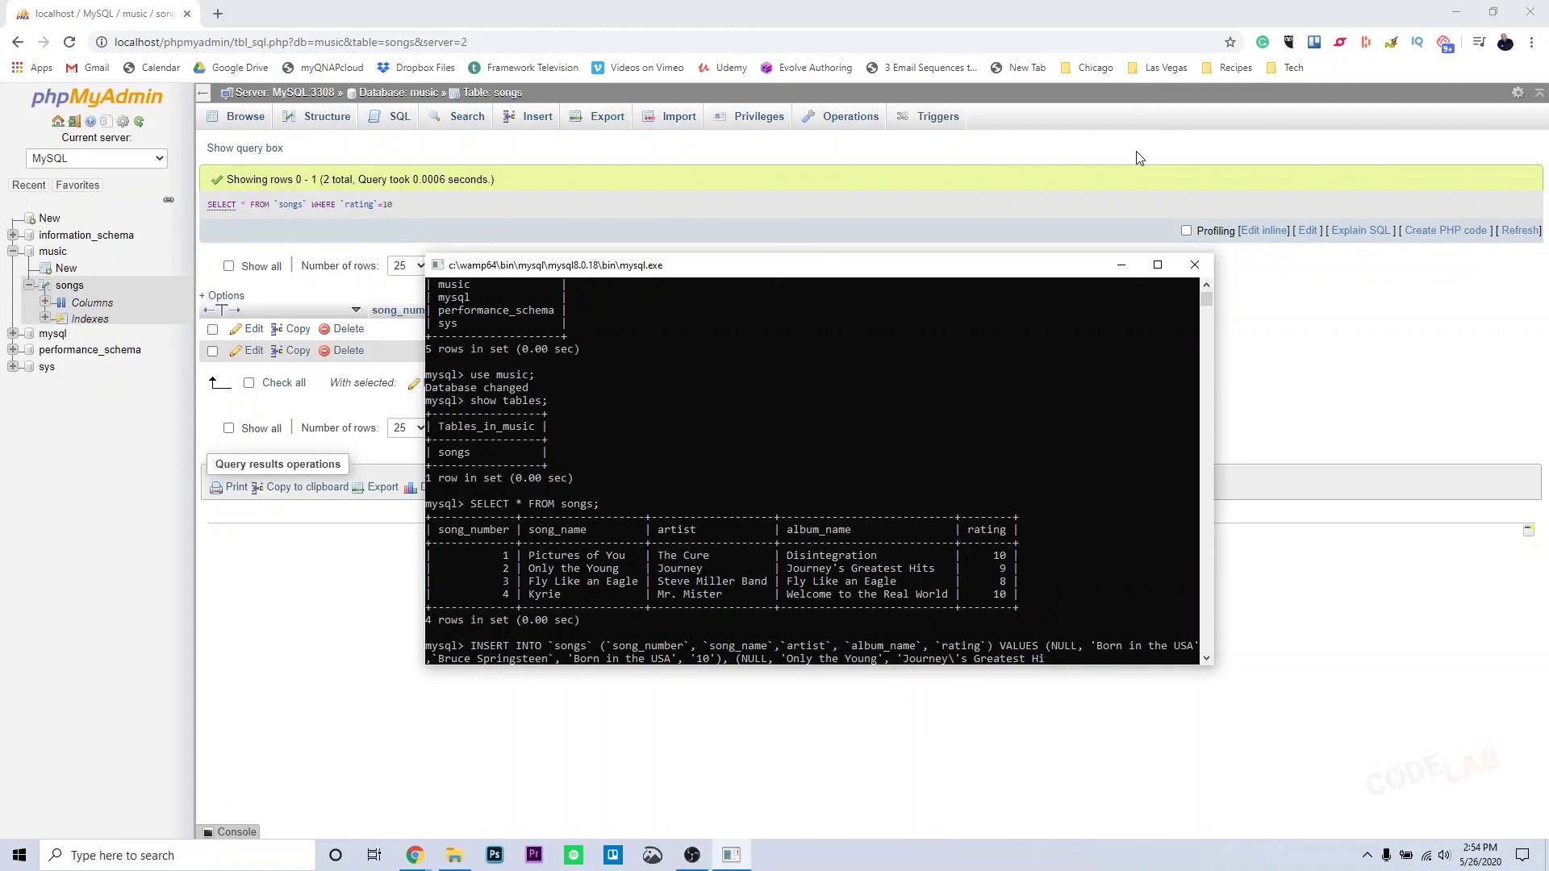
key("BackSpace")
key("BackSpace")
key("BackSpace")
key("BackSpace")
key("BackSpace")
key("BackSpace")
key("BackSpace")
key("BackSpace")
key("BackSpace")
key("BackSpace")
key("BackSpace")
key("BackSpace")
key("BackSpace")
key("BackSpace")
key("BackSpace")
key("BackSpace")
key("BackSpace")
key("BackSpace")
key("BackSpace")
key("BackSpace")
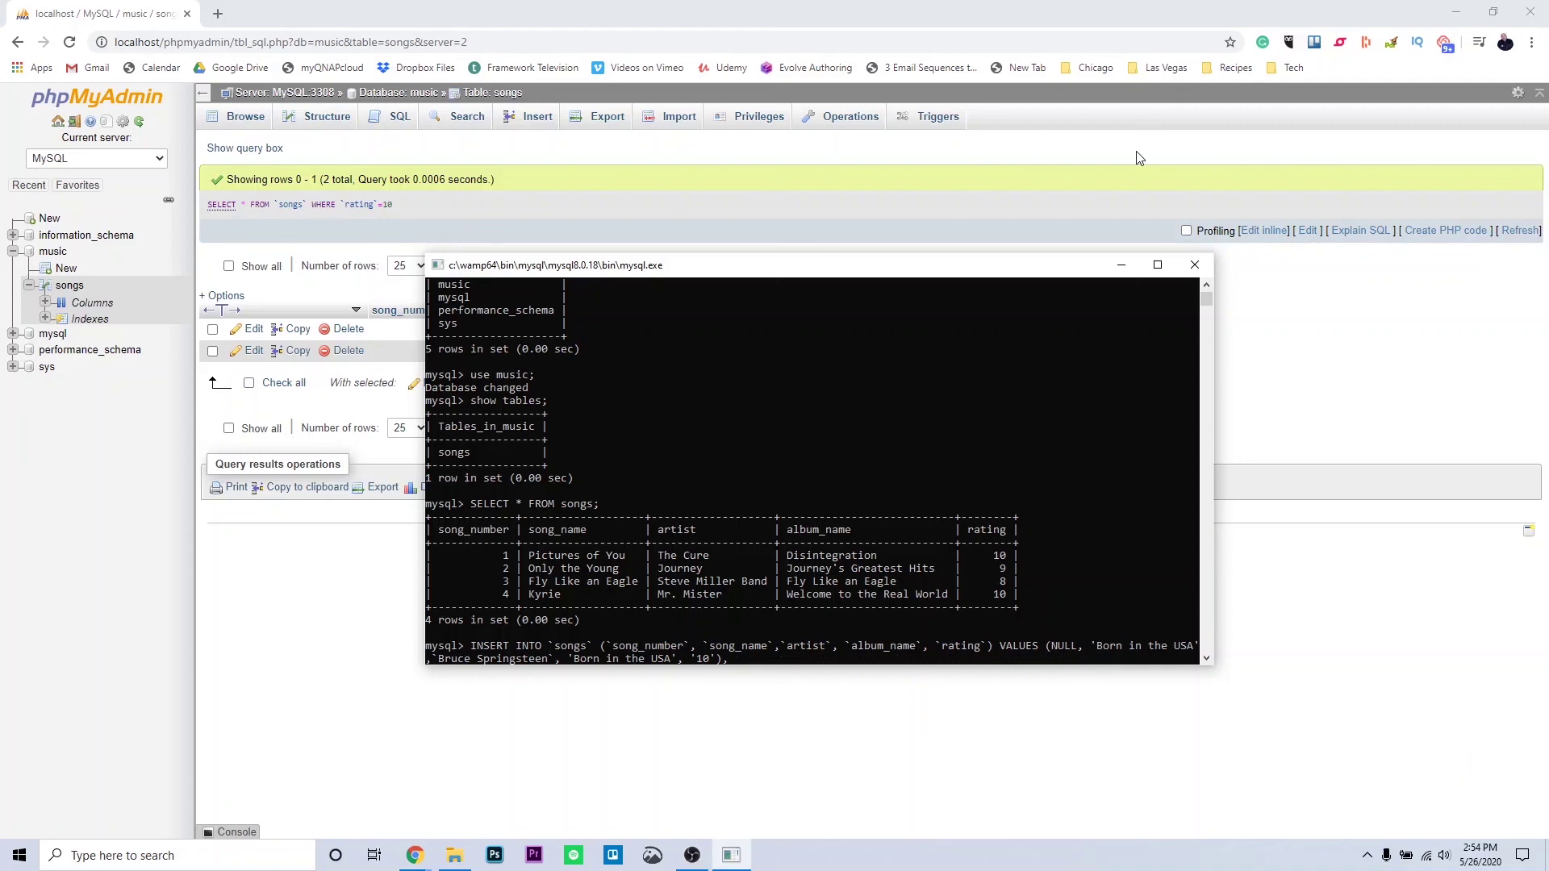
key("Return")
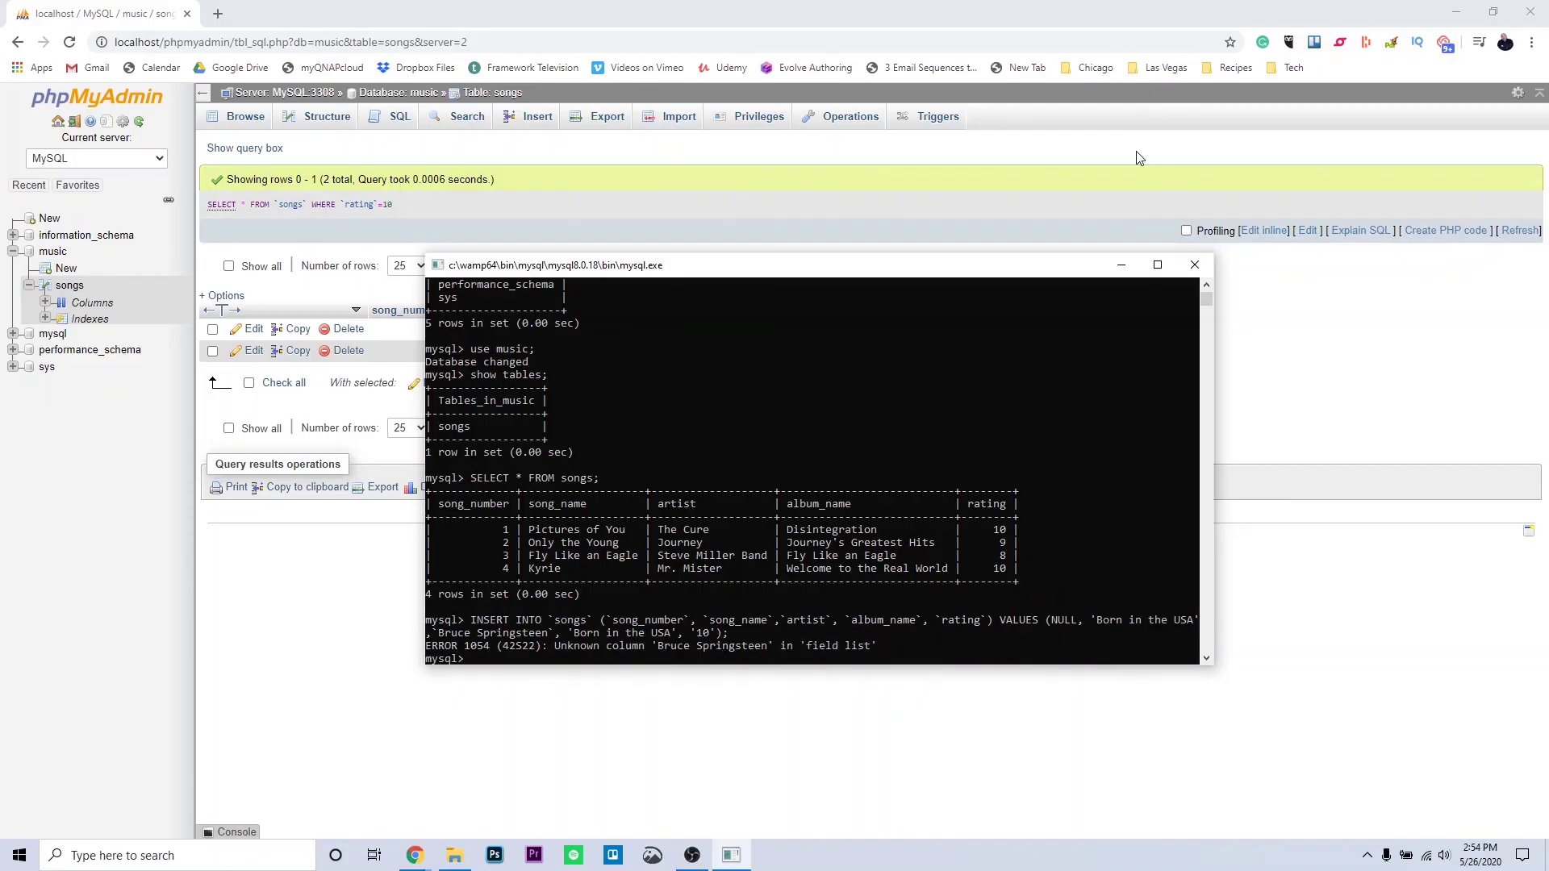
Recall the INSERT statement, enclose Bruce Springsteen in single quotes, and run it again.
key("Up")
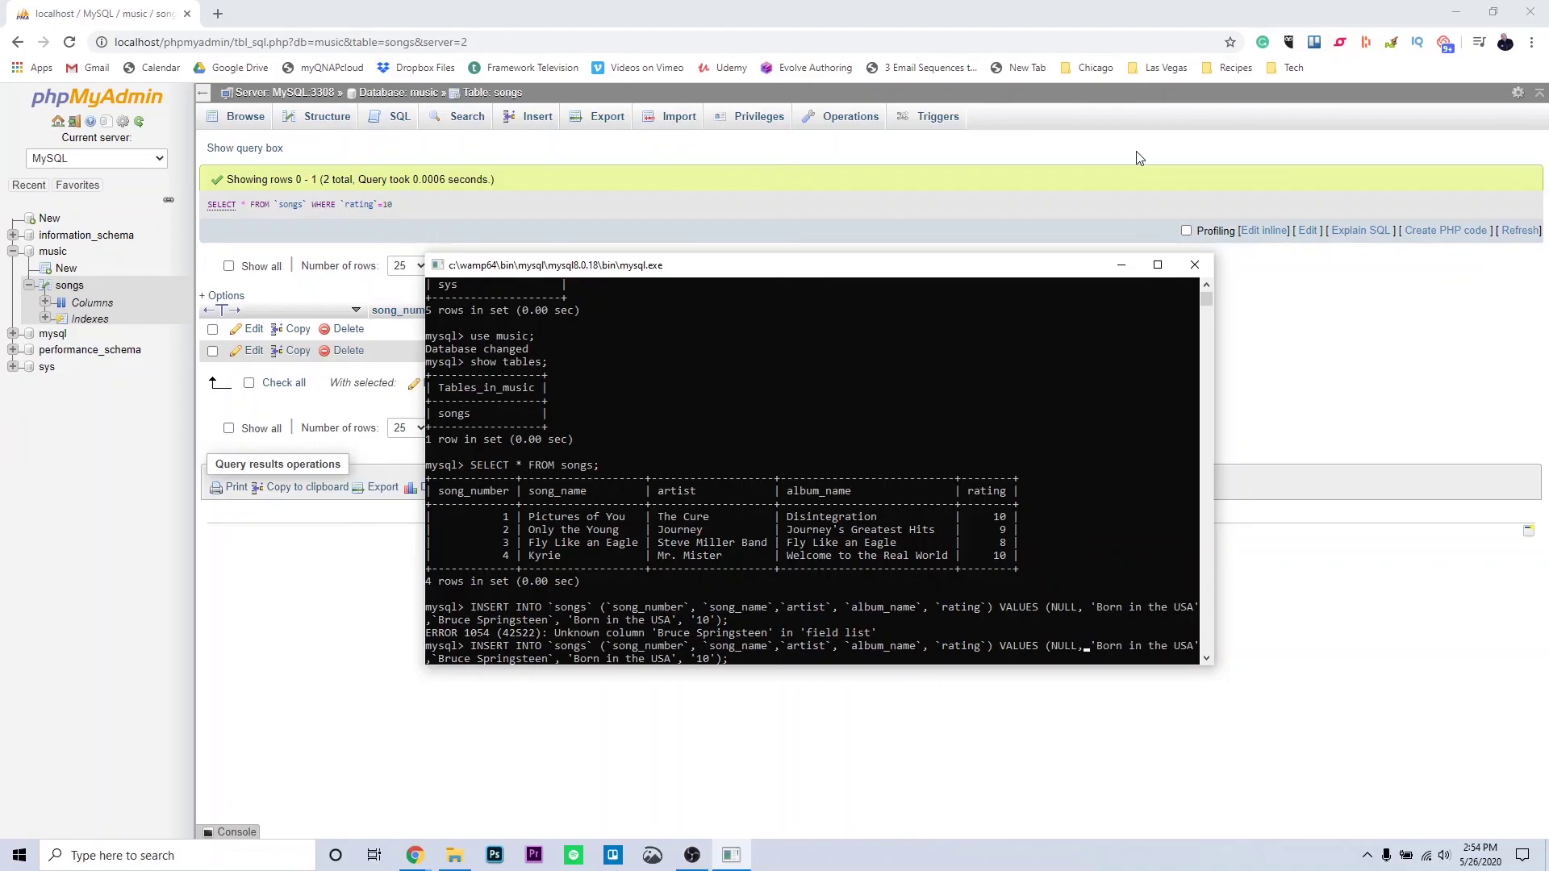
key("BackSpace")
type("'")
key("Return")
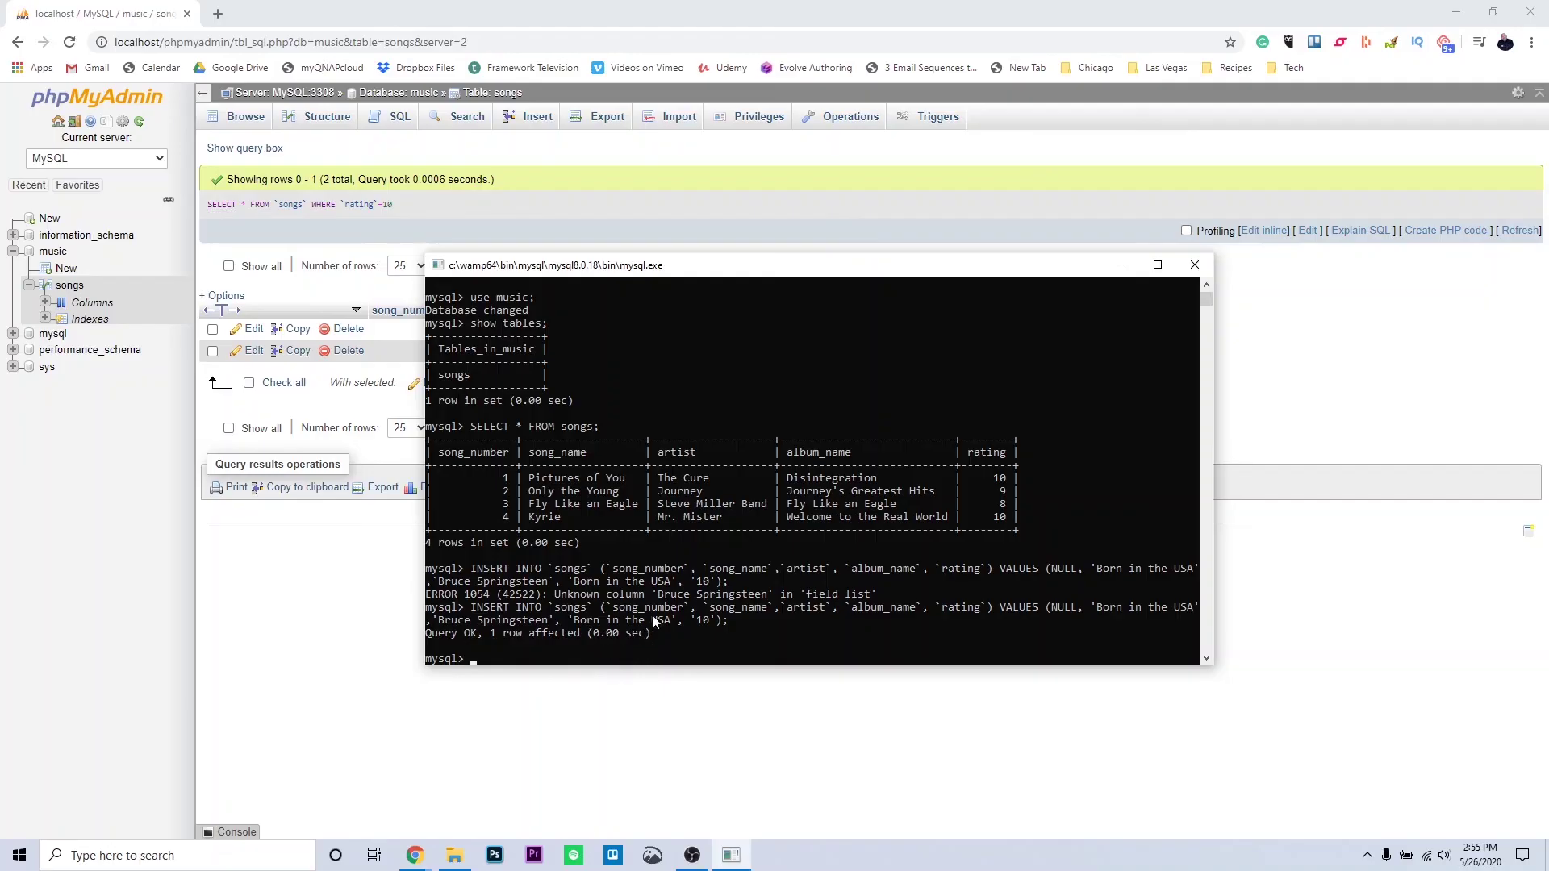
Rerun SELECT * FROM songs; to list all records in the table.
key("Up")
key("Up")
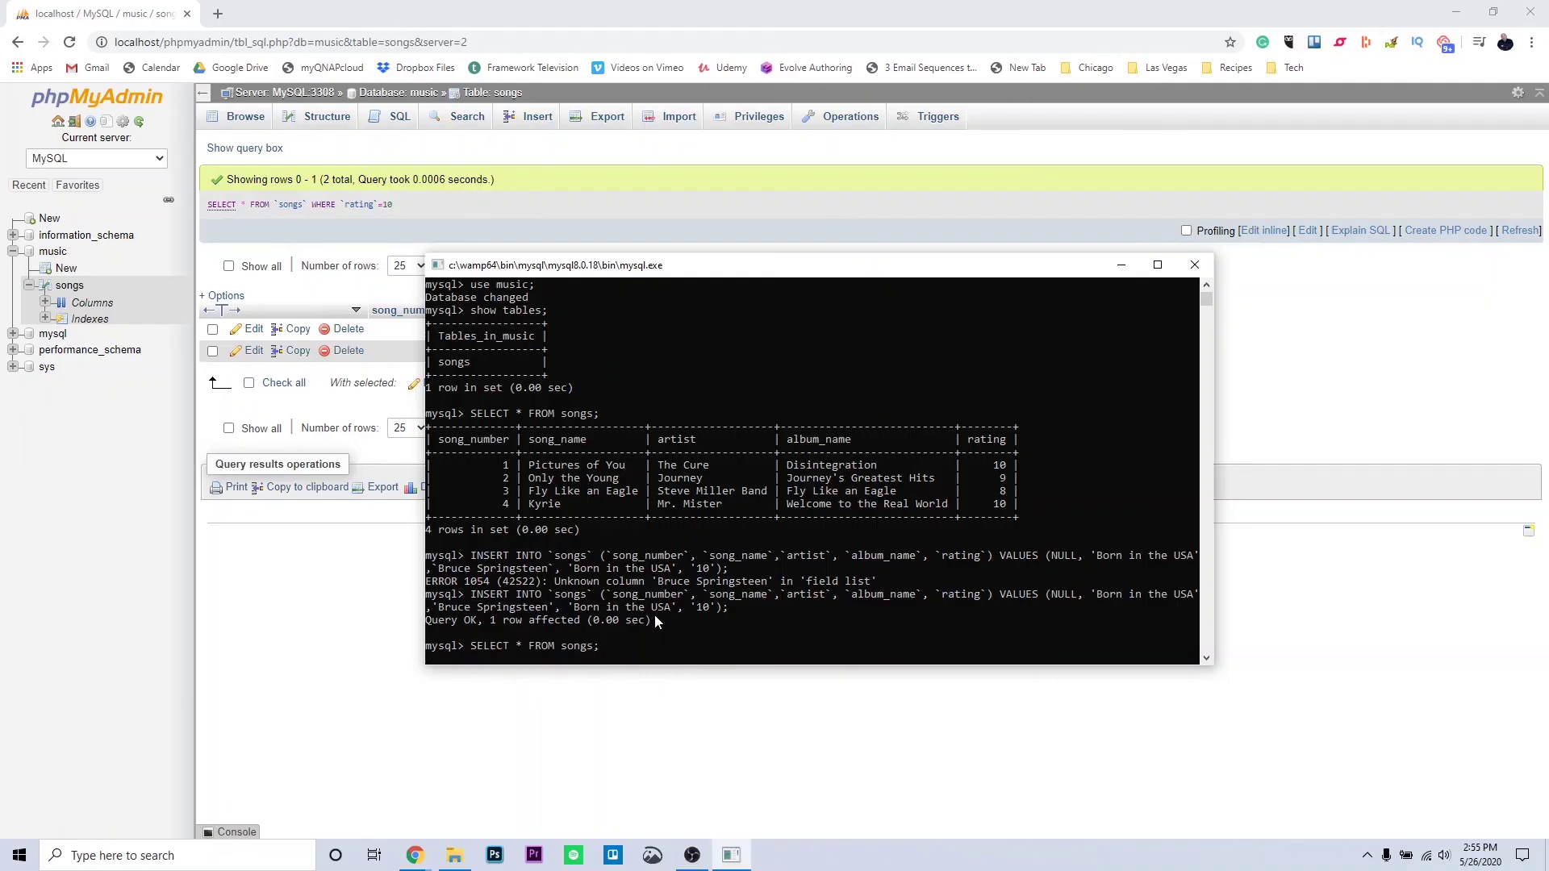
key("Return")
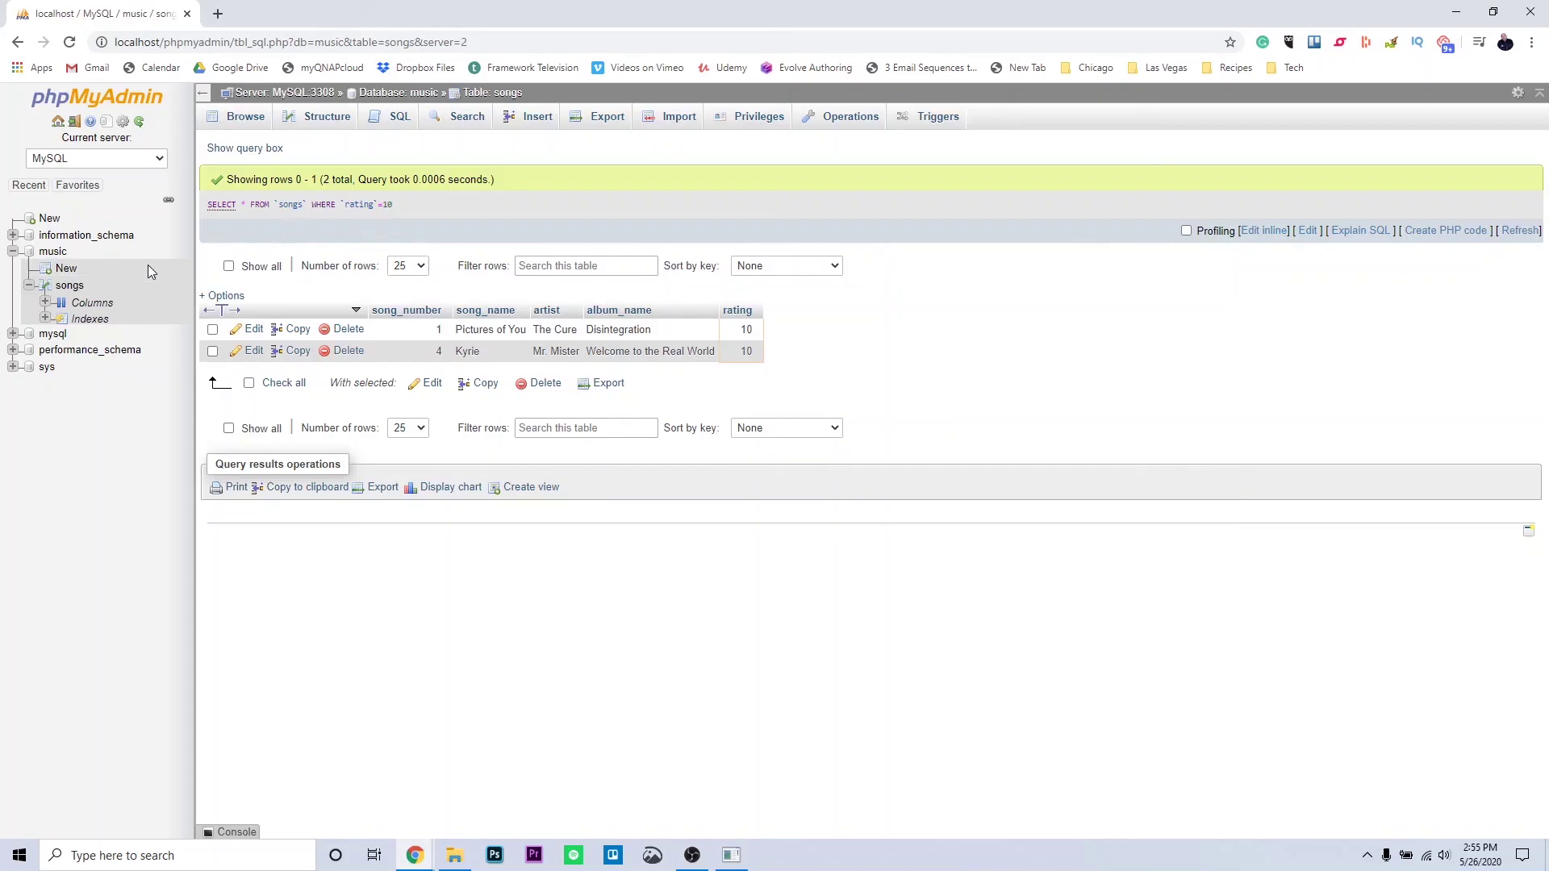
Switch to phpMyAdmin, browse the songs table, and open the Born in the USA record for editing.
left_click(246, 120)
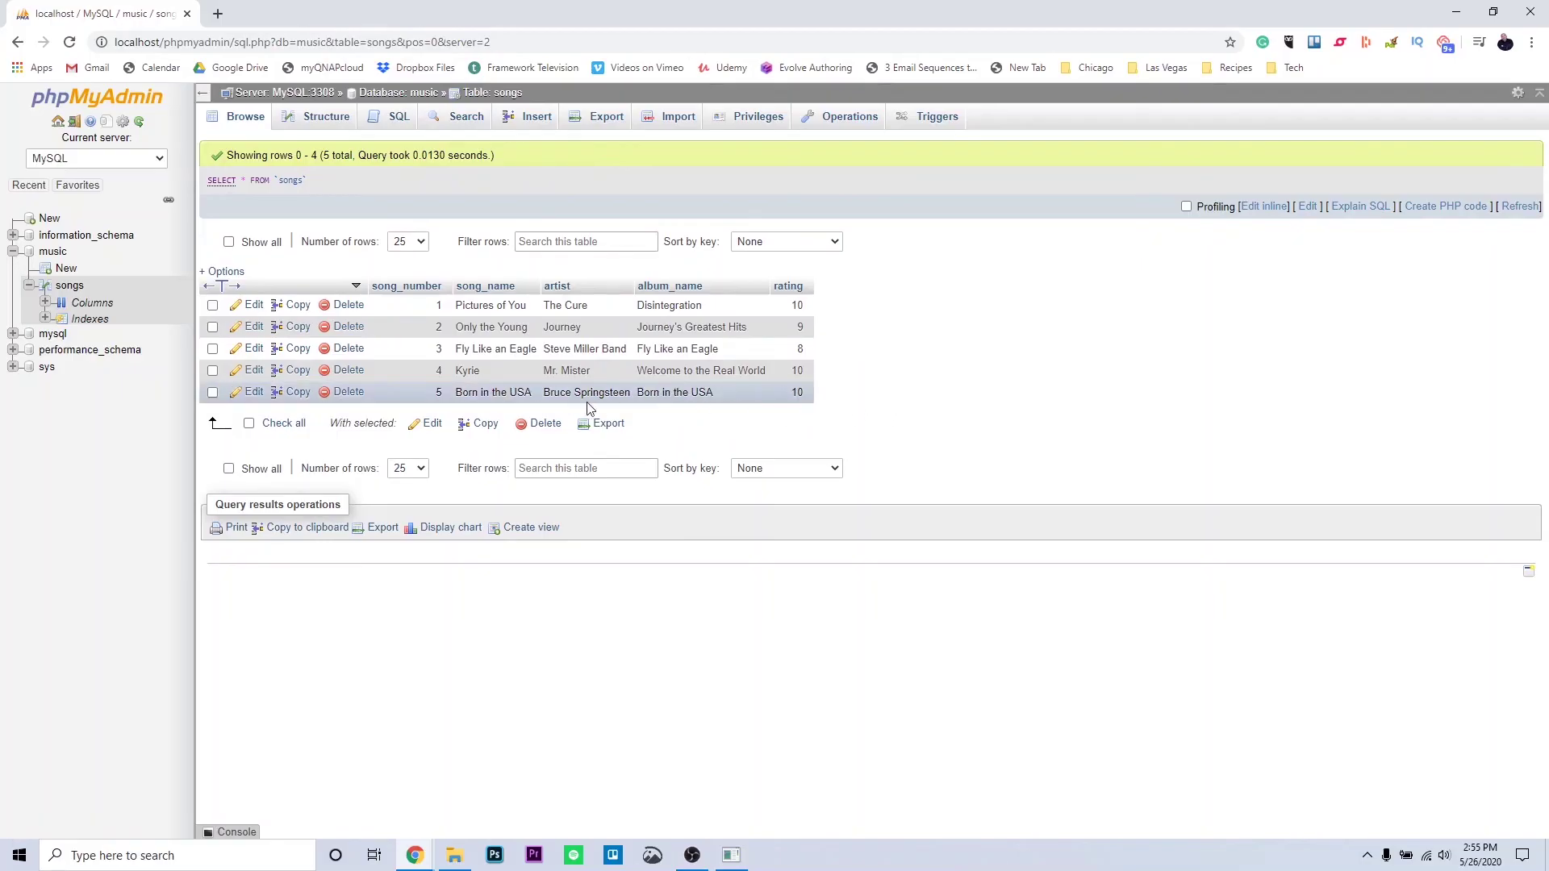
left_click(250, 392)
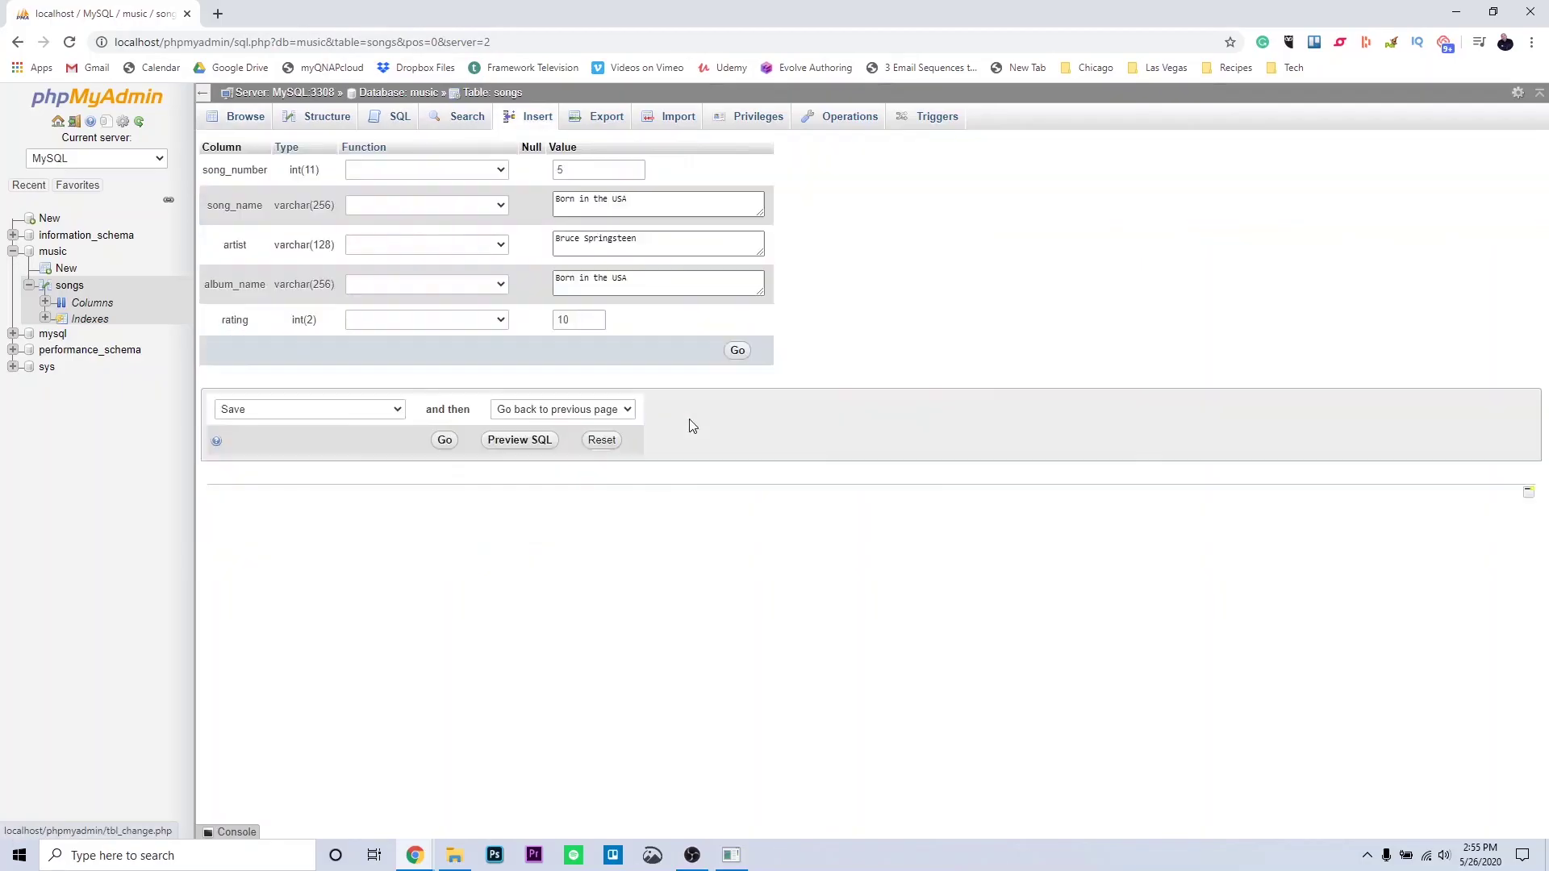